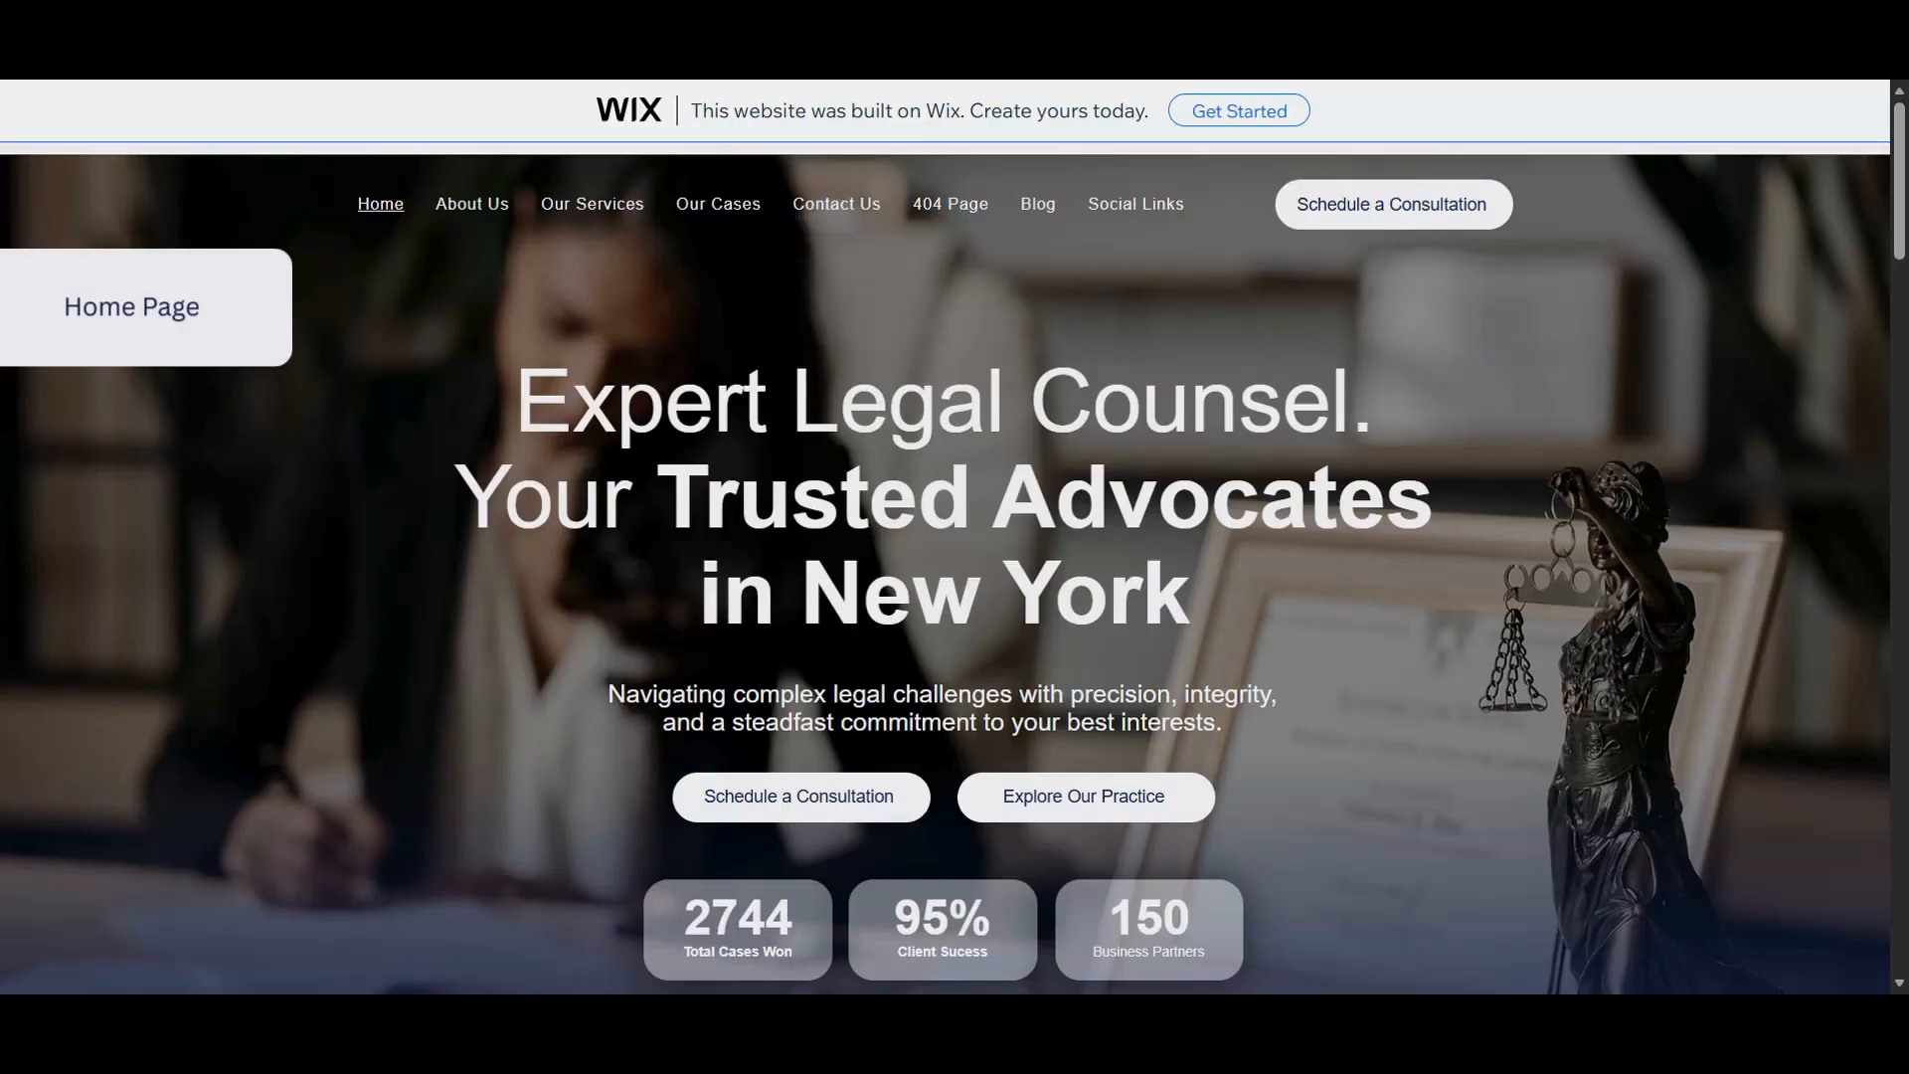
Step: Review the law firm's home page from the hero through practice areas to the consultation section, advancing the client testimonial slider once
scroll(1535, 527, down, 7)
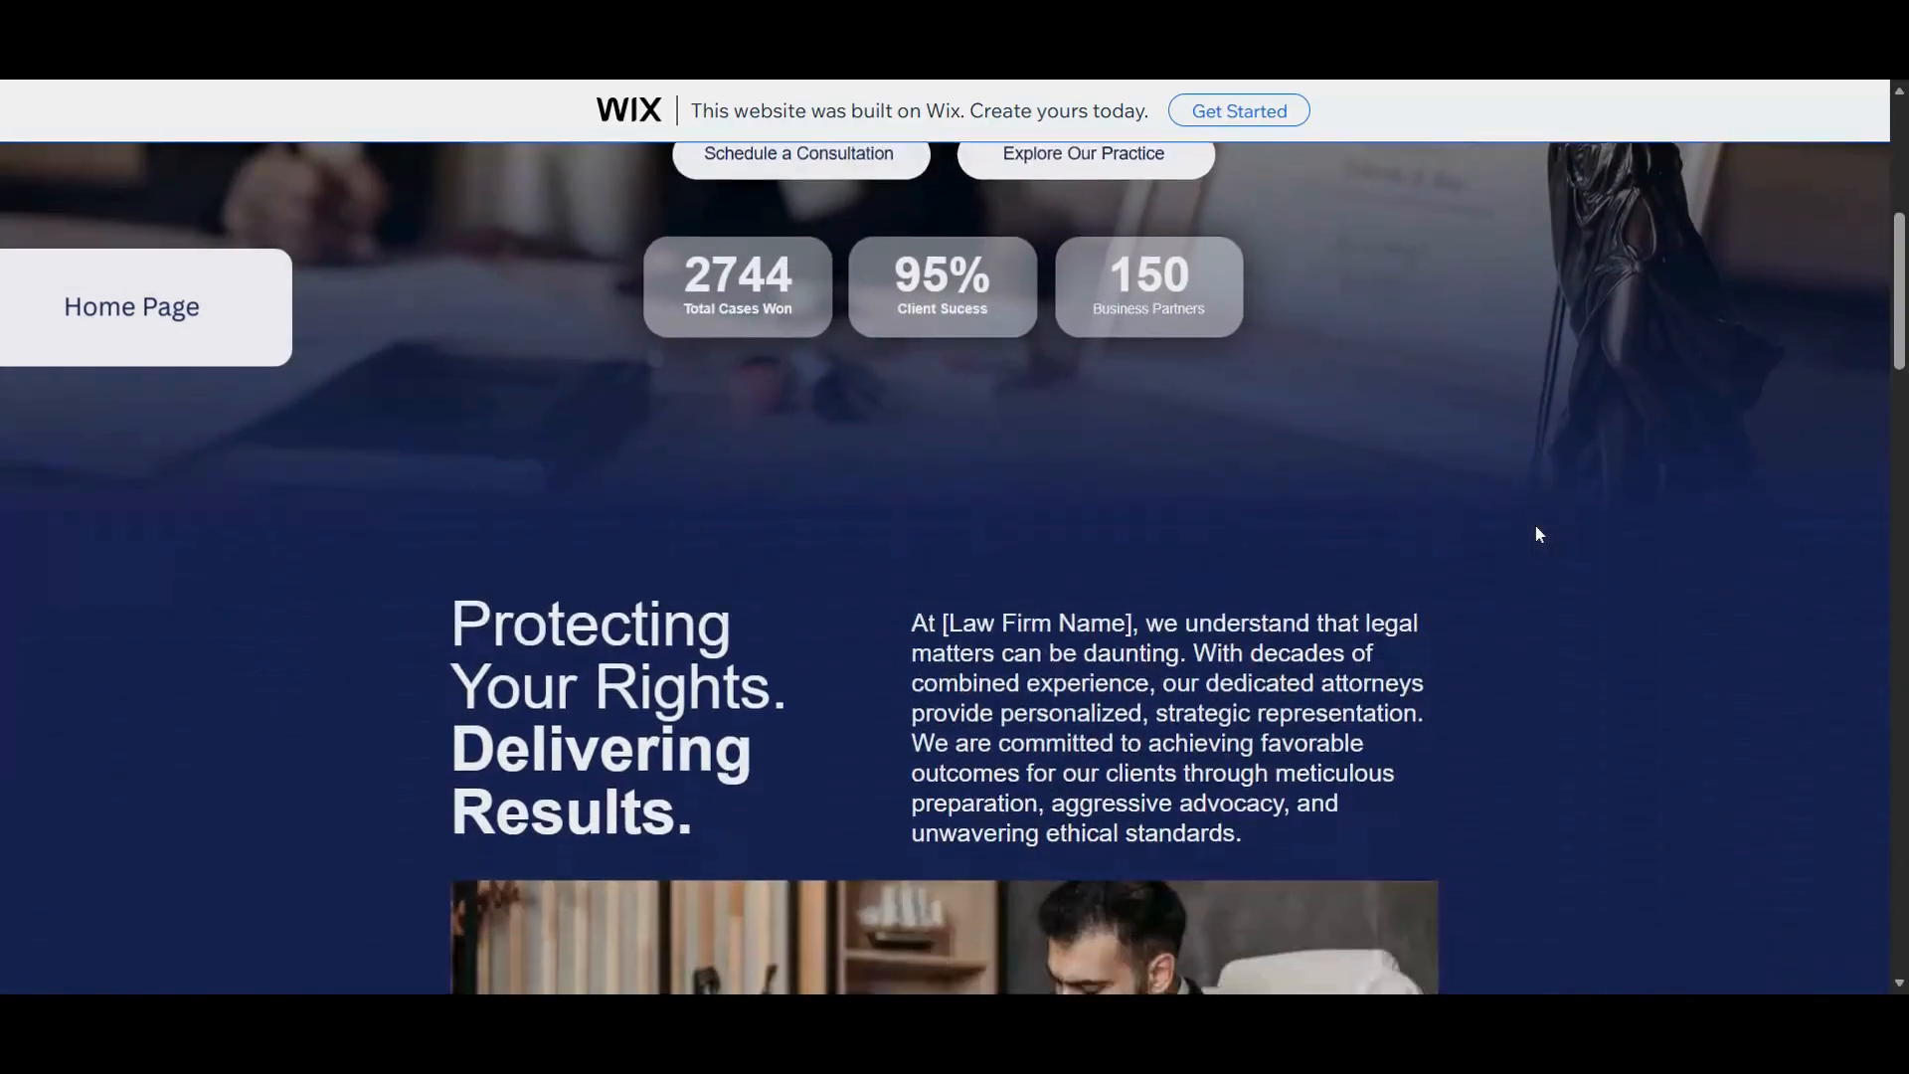
scroll(1537, 535, down, 1)
scroll(1538, 534, down, 1)
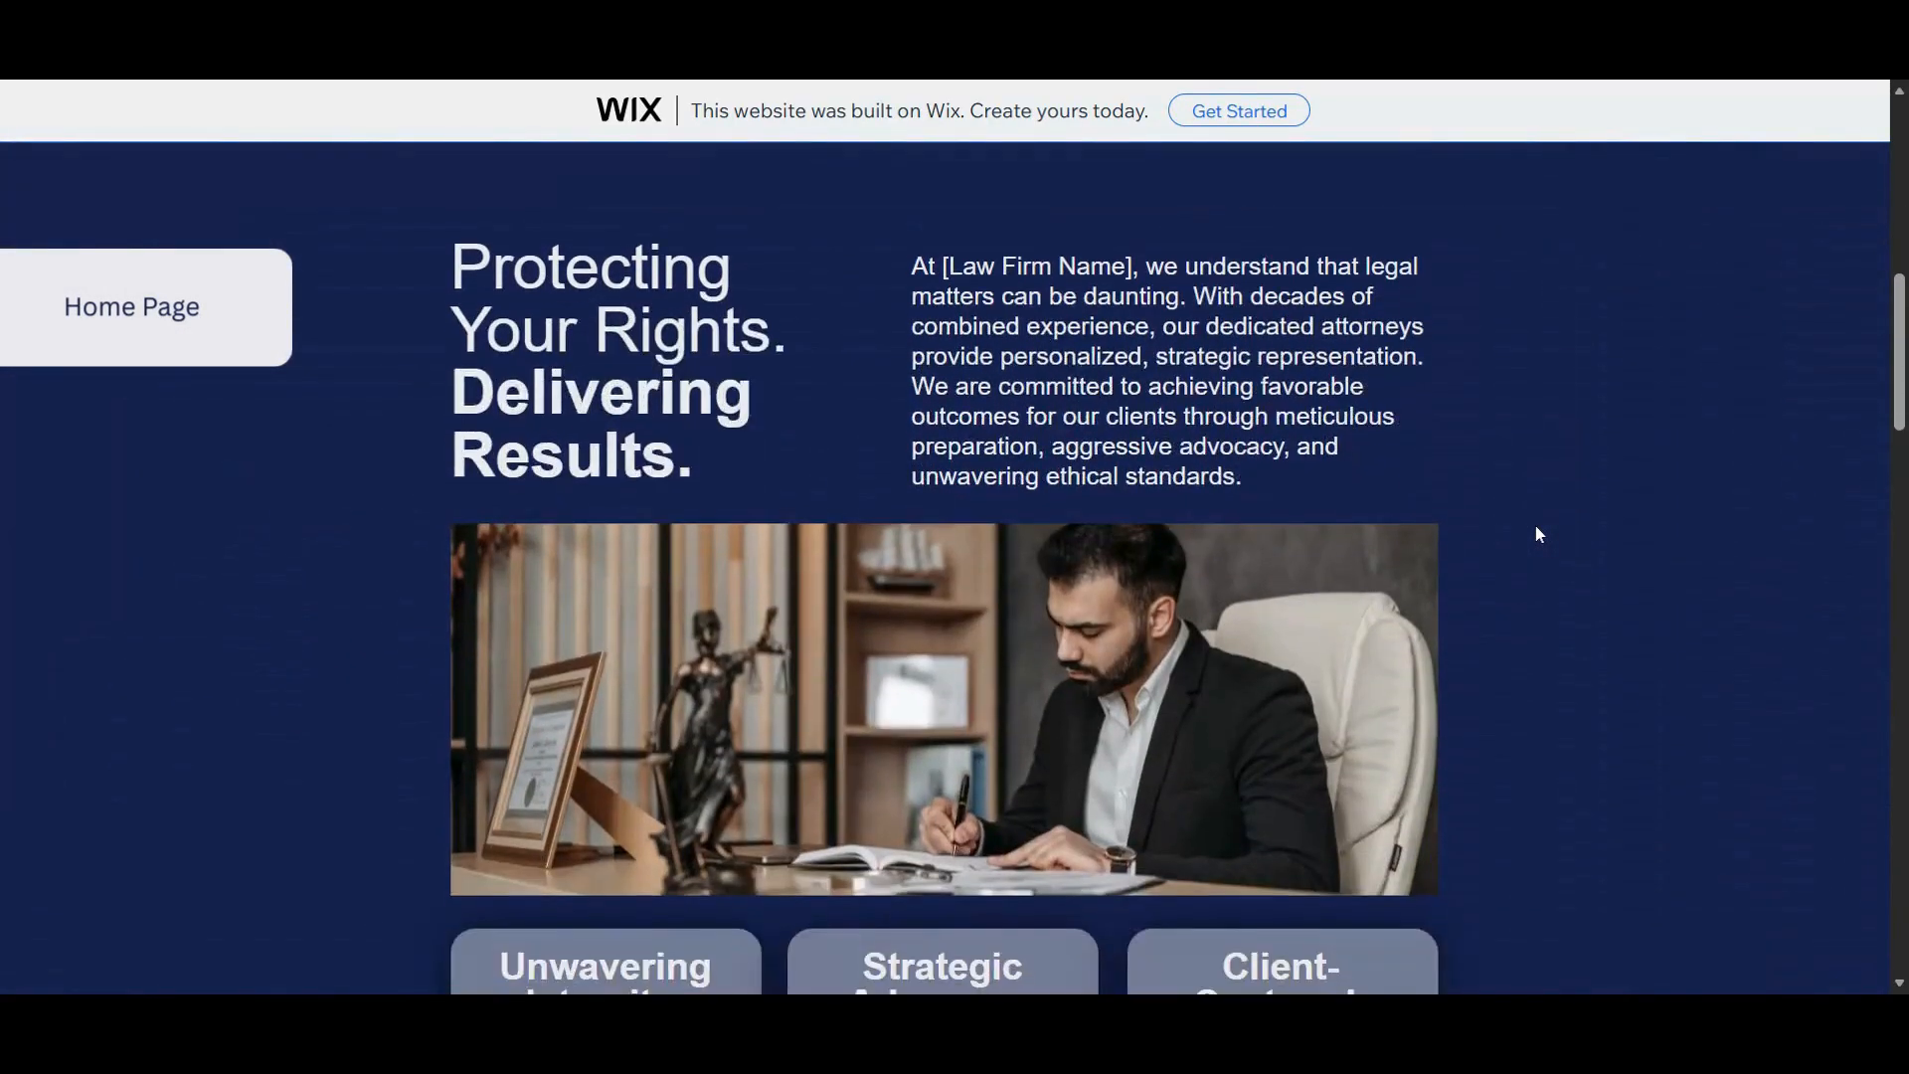
scroll(1538, 535, down, 8)
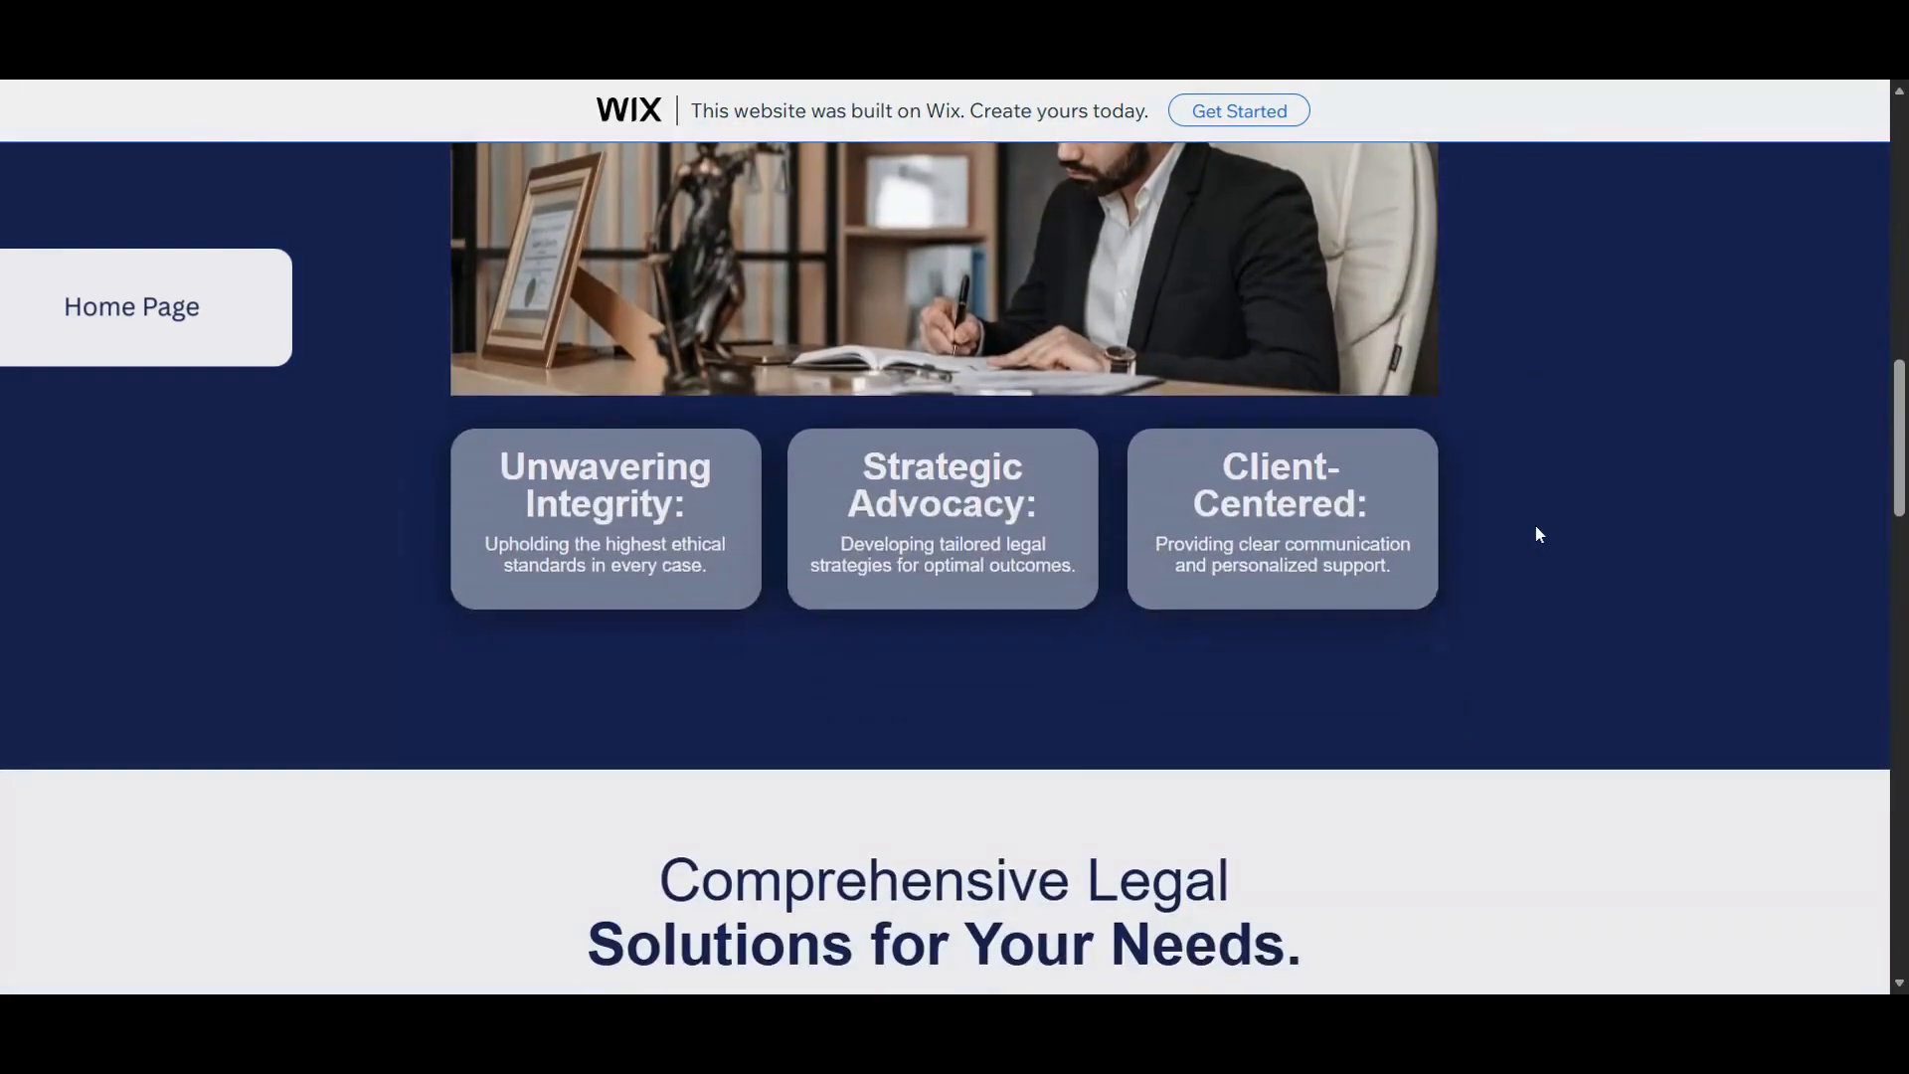
scroll(1539, 535, down, 8)
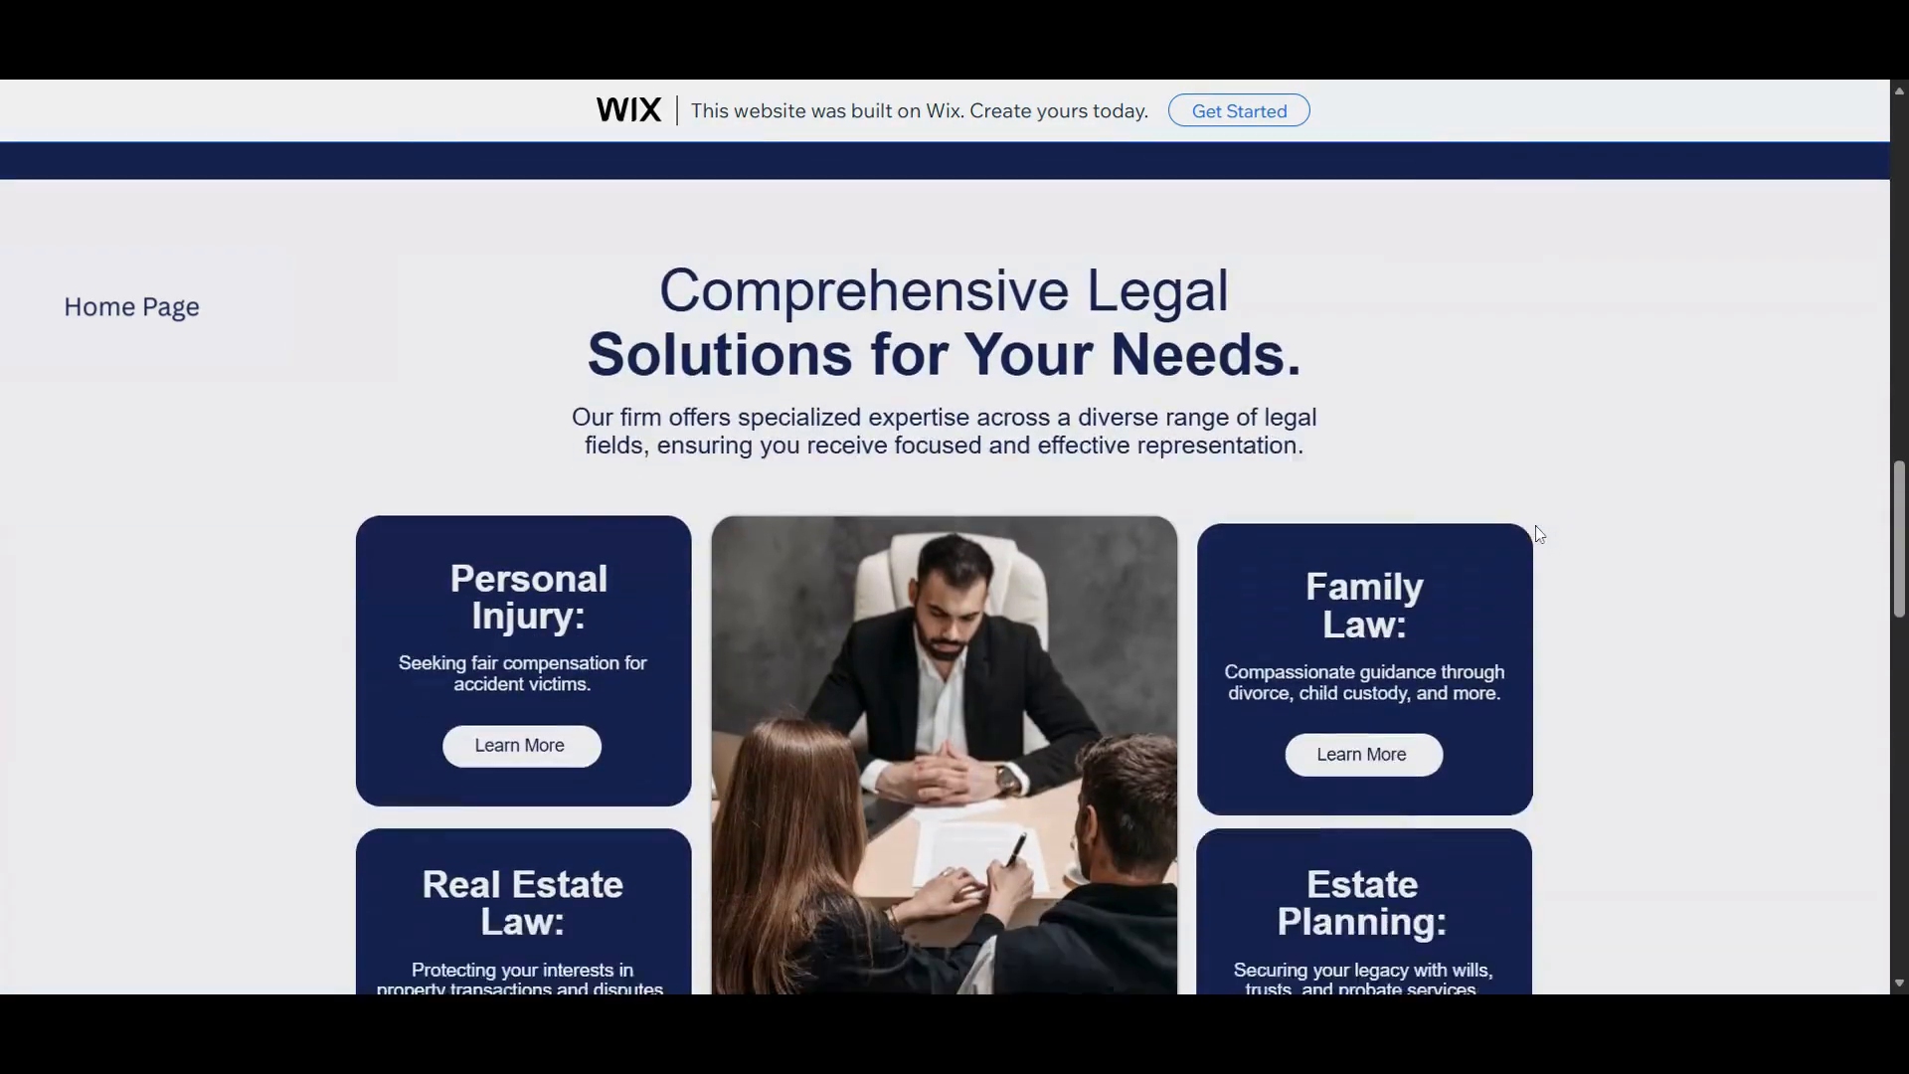
scroll(1537, 535, down, 2)
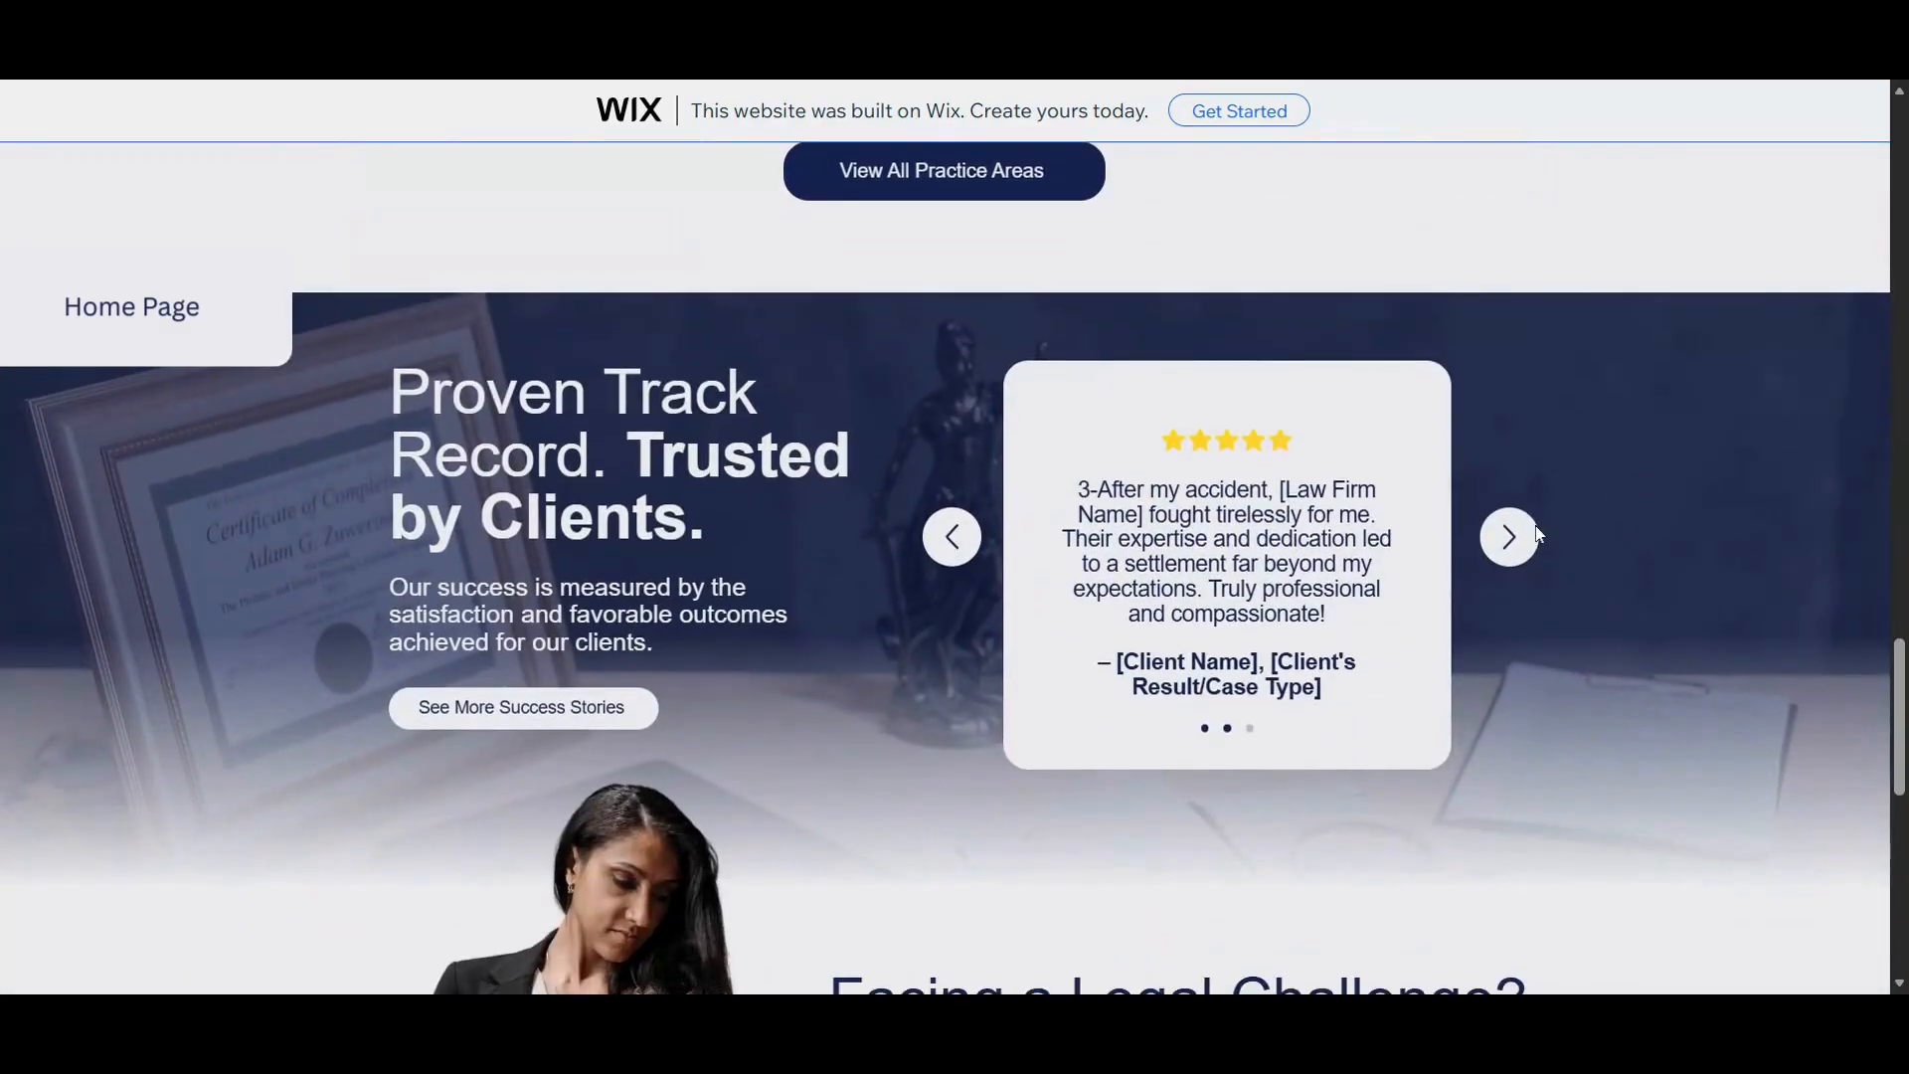
click(1509, 537)
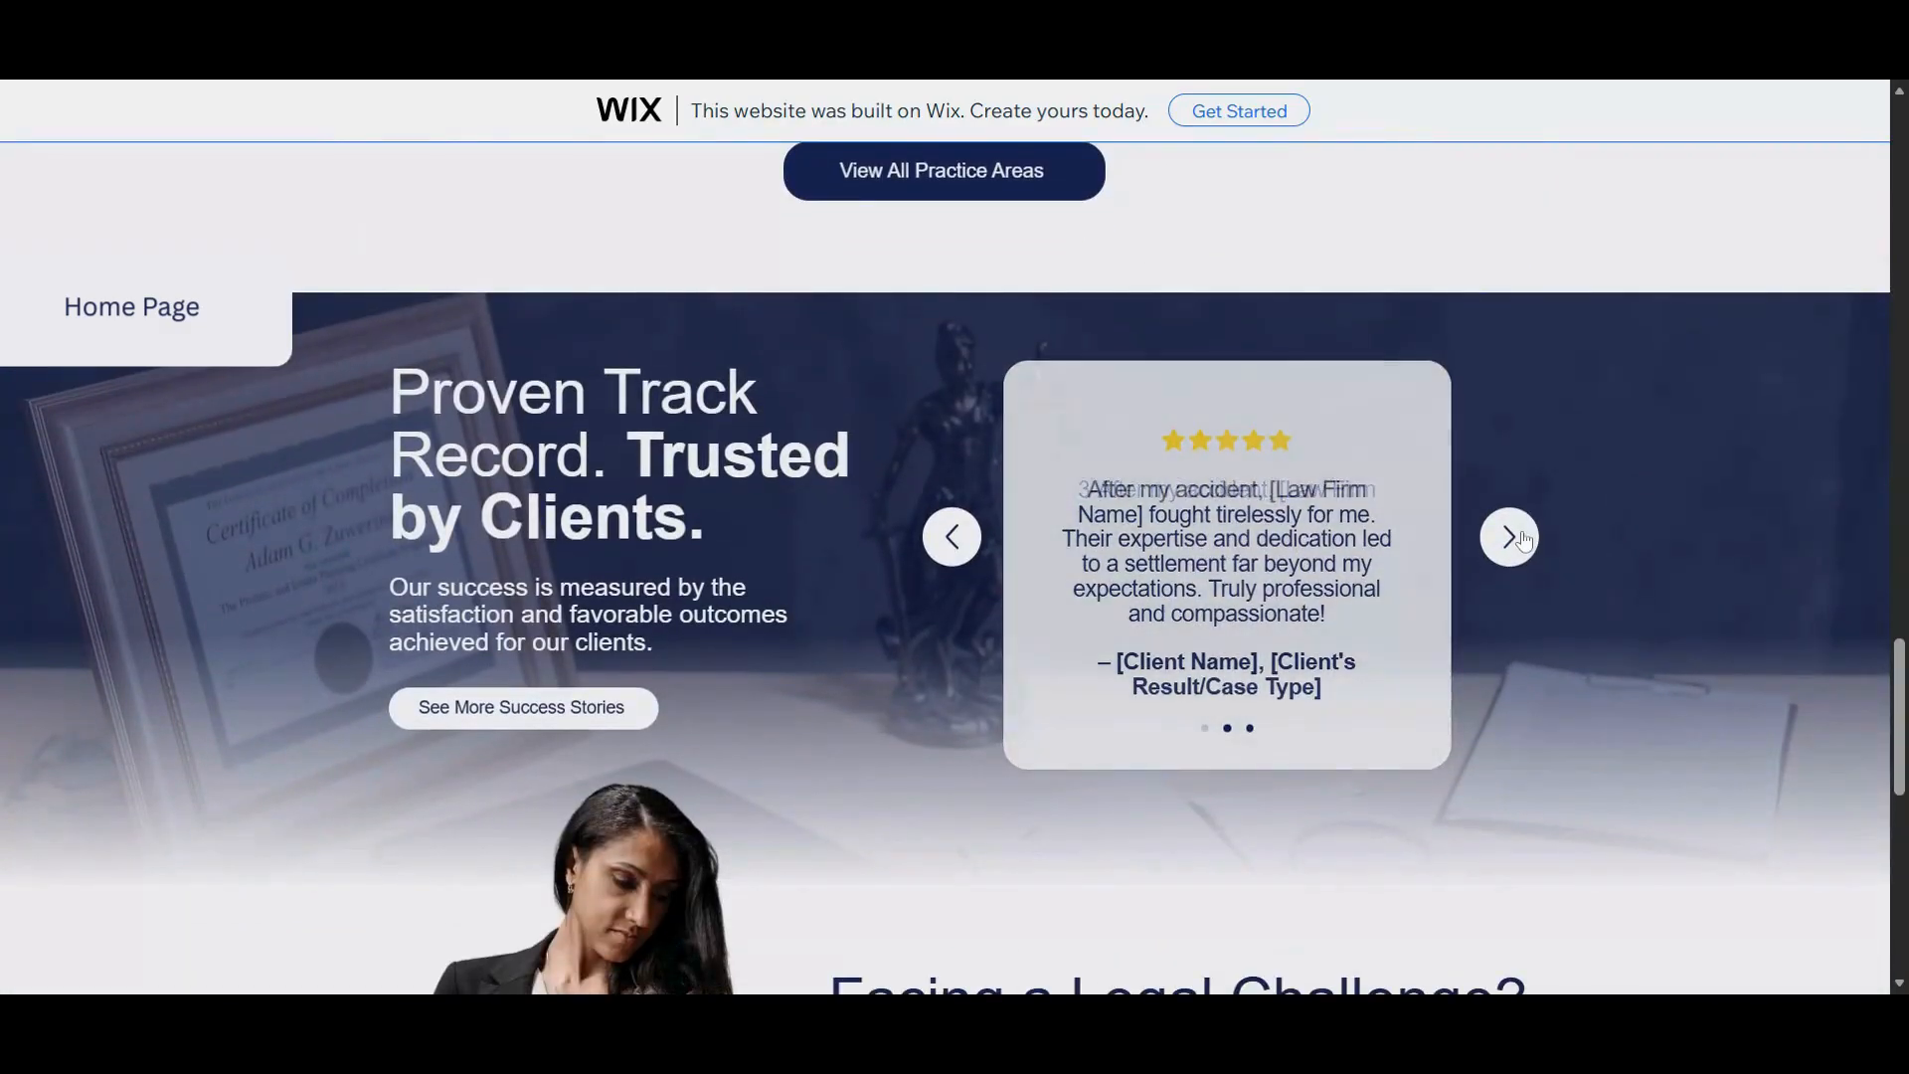
scroll(1521, 537, down, 5)
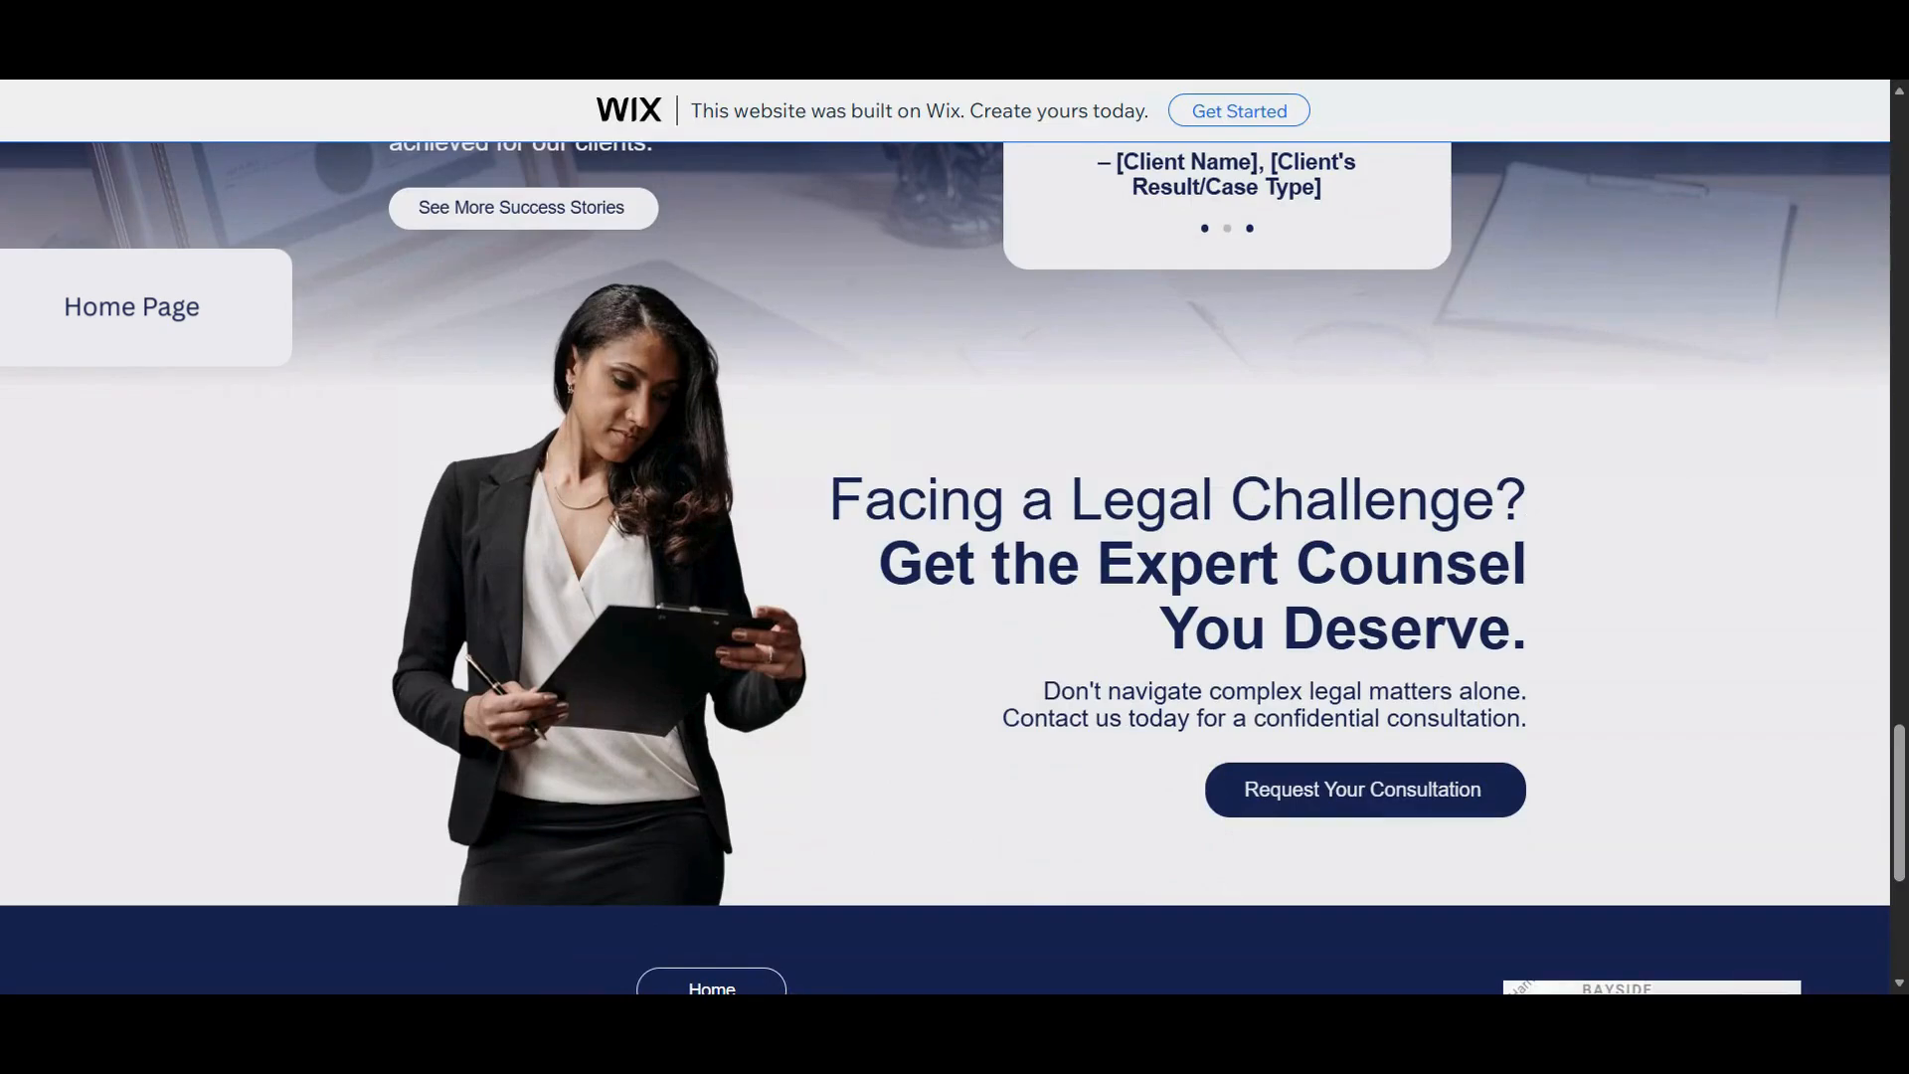
scroll(1652, 606, down, 5)
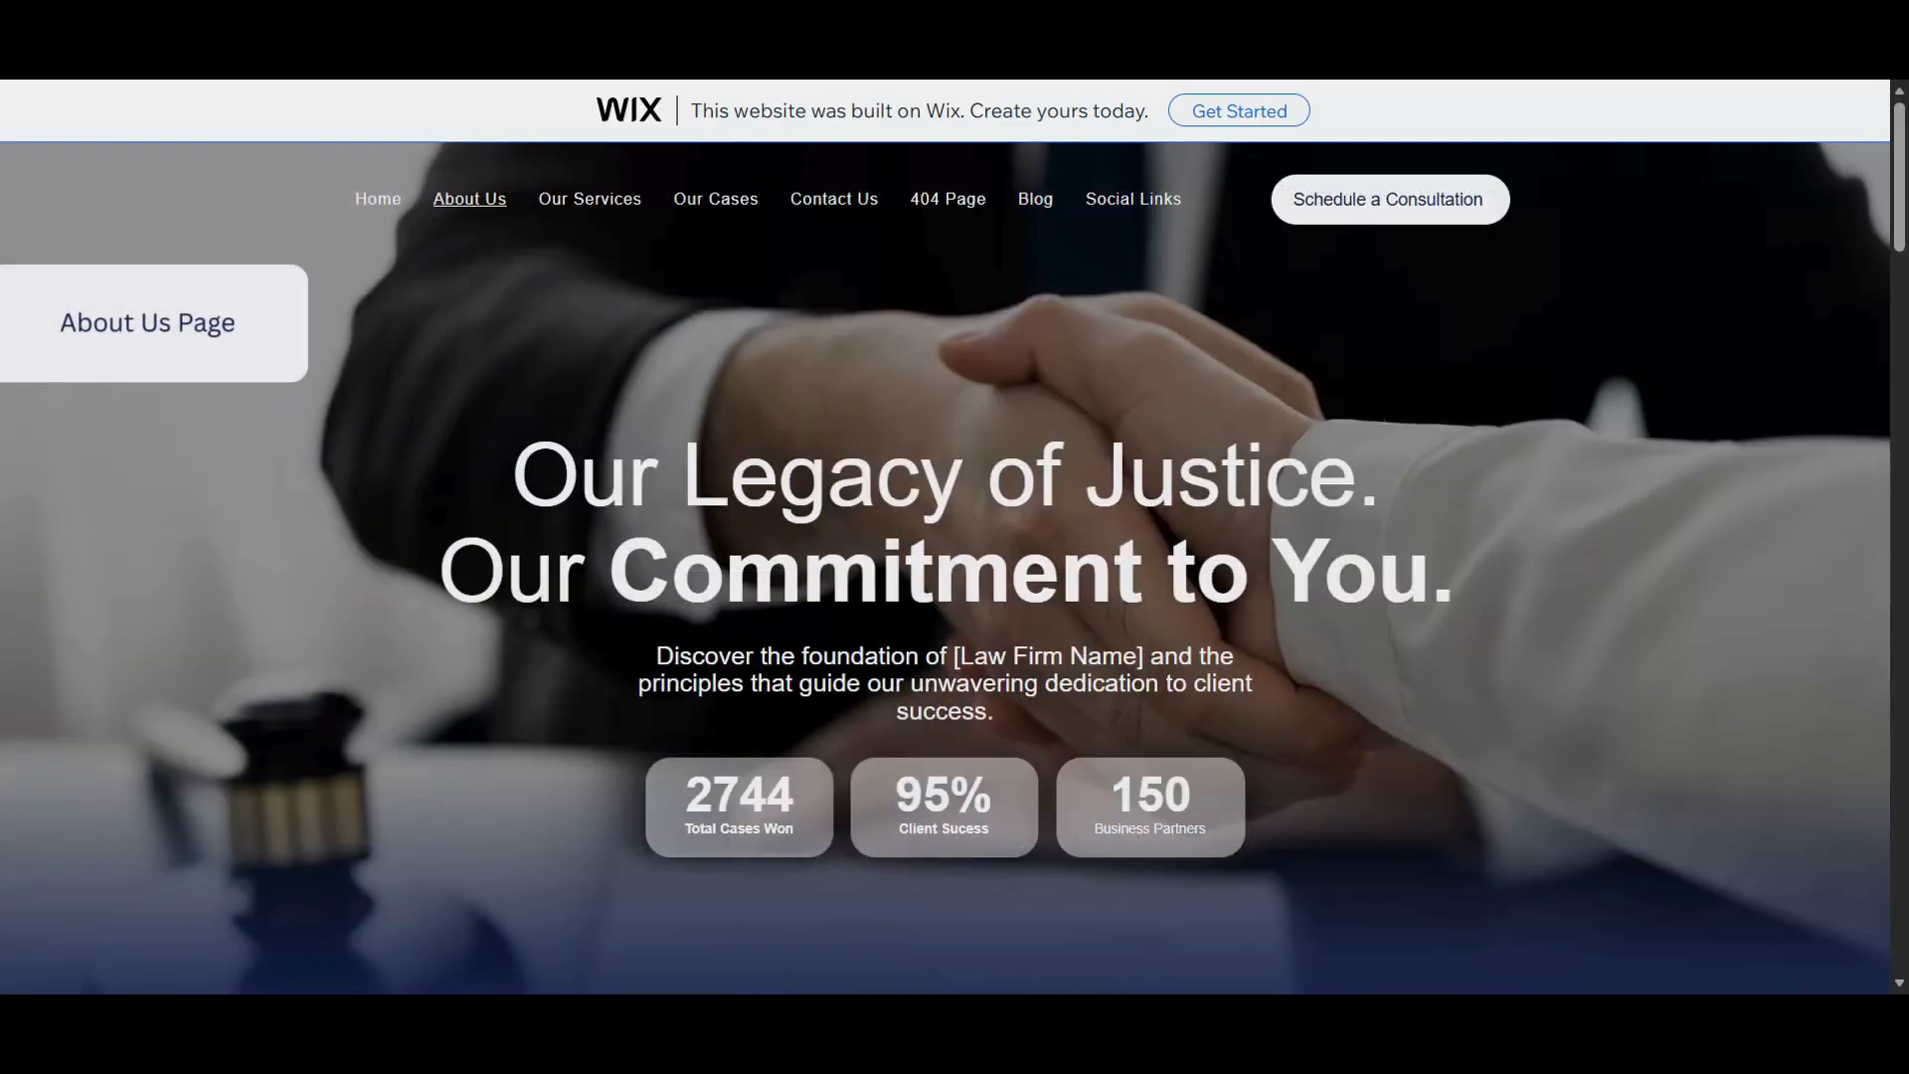
Step: Review the About Us page, including the firm's history, core values, attorney profiles and closing partnership section
scroll(1611, 470, down, 8)
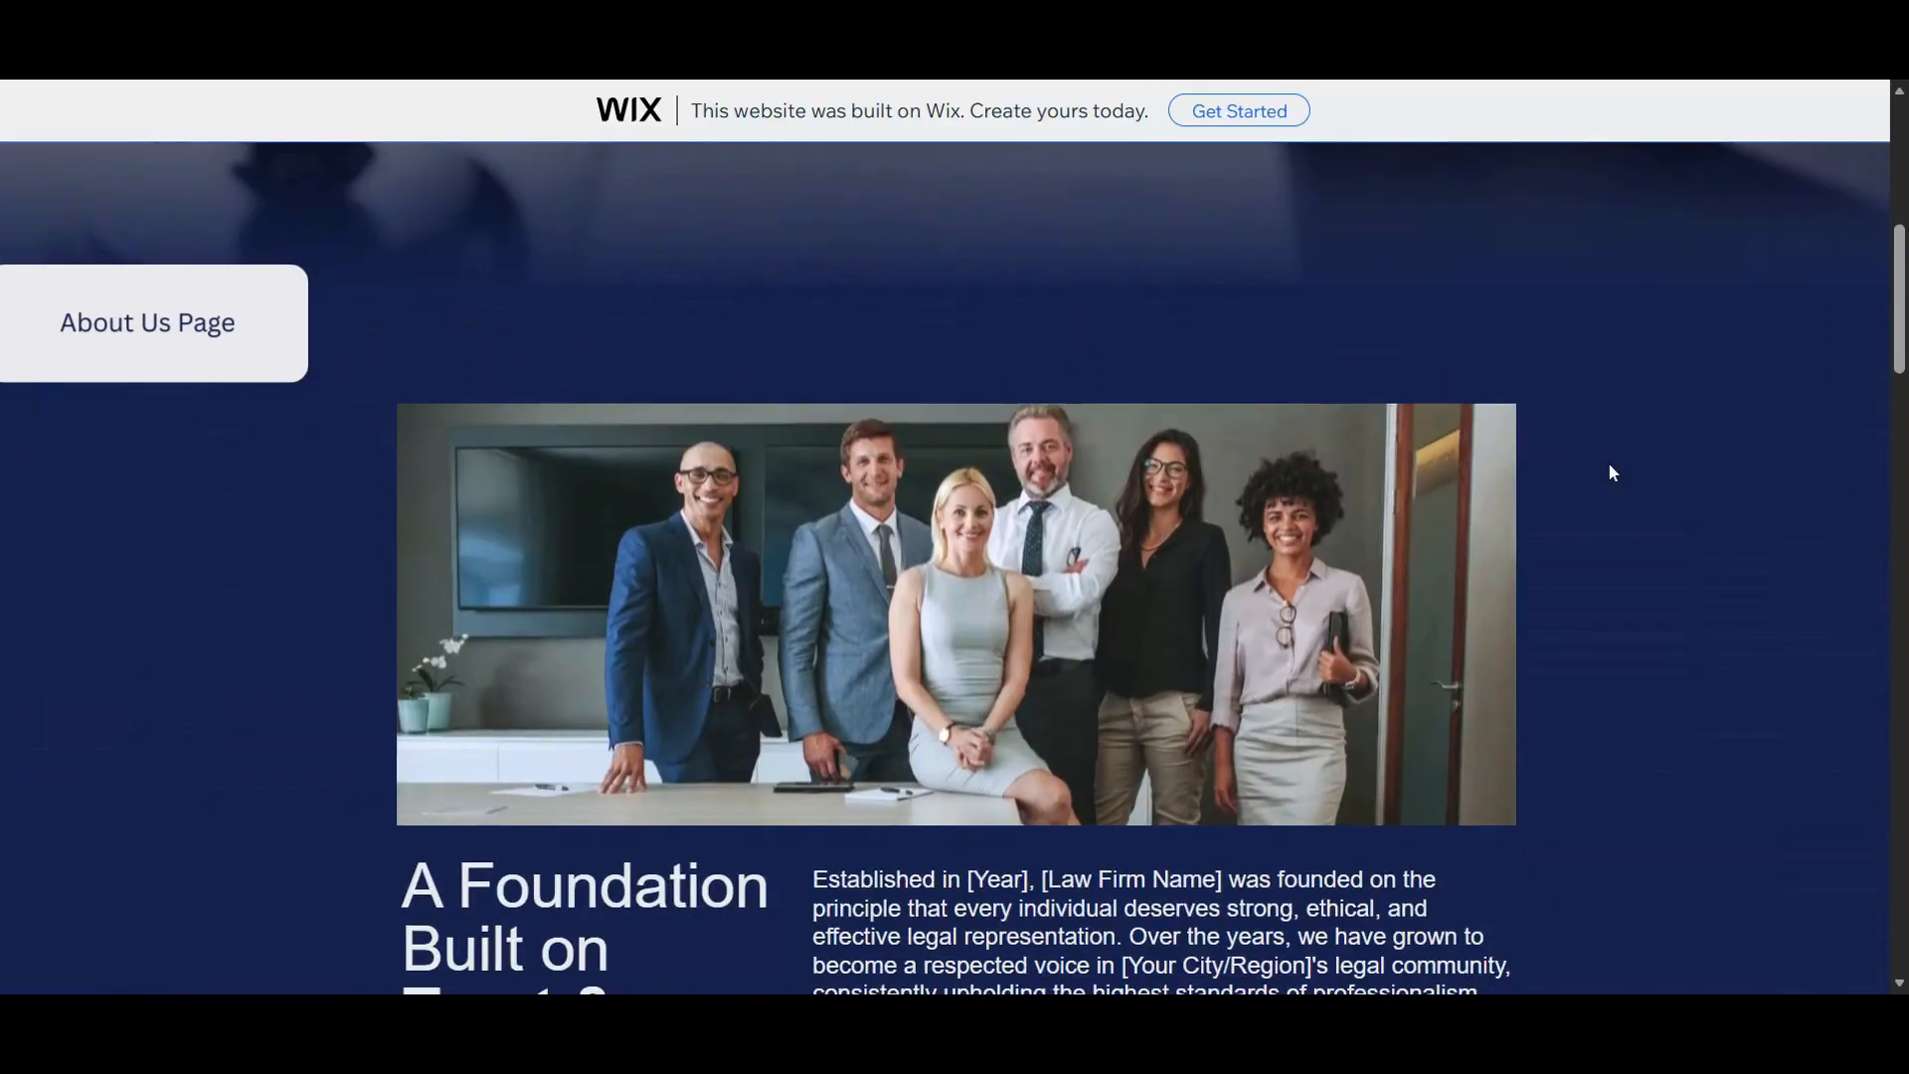
scroll(1608, 464, down, 3)
scroll(1610, 472, down, 10)
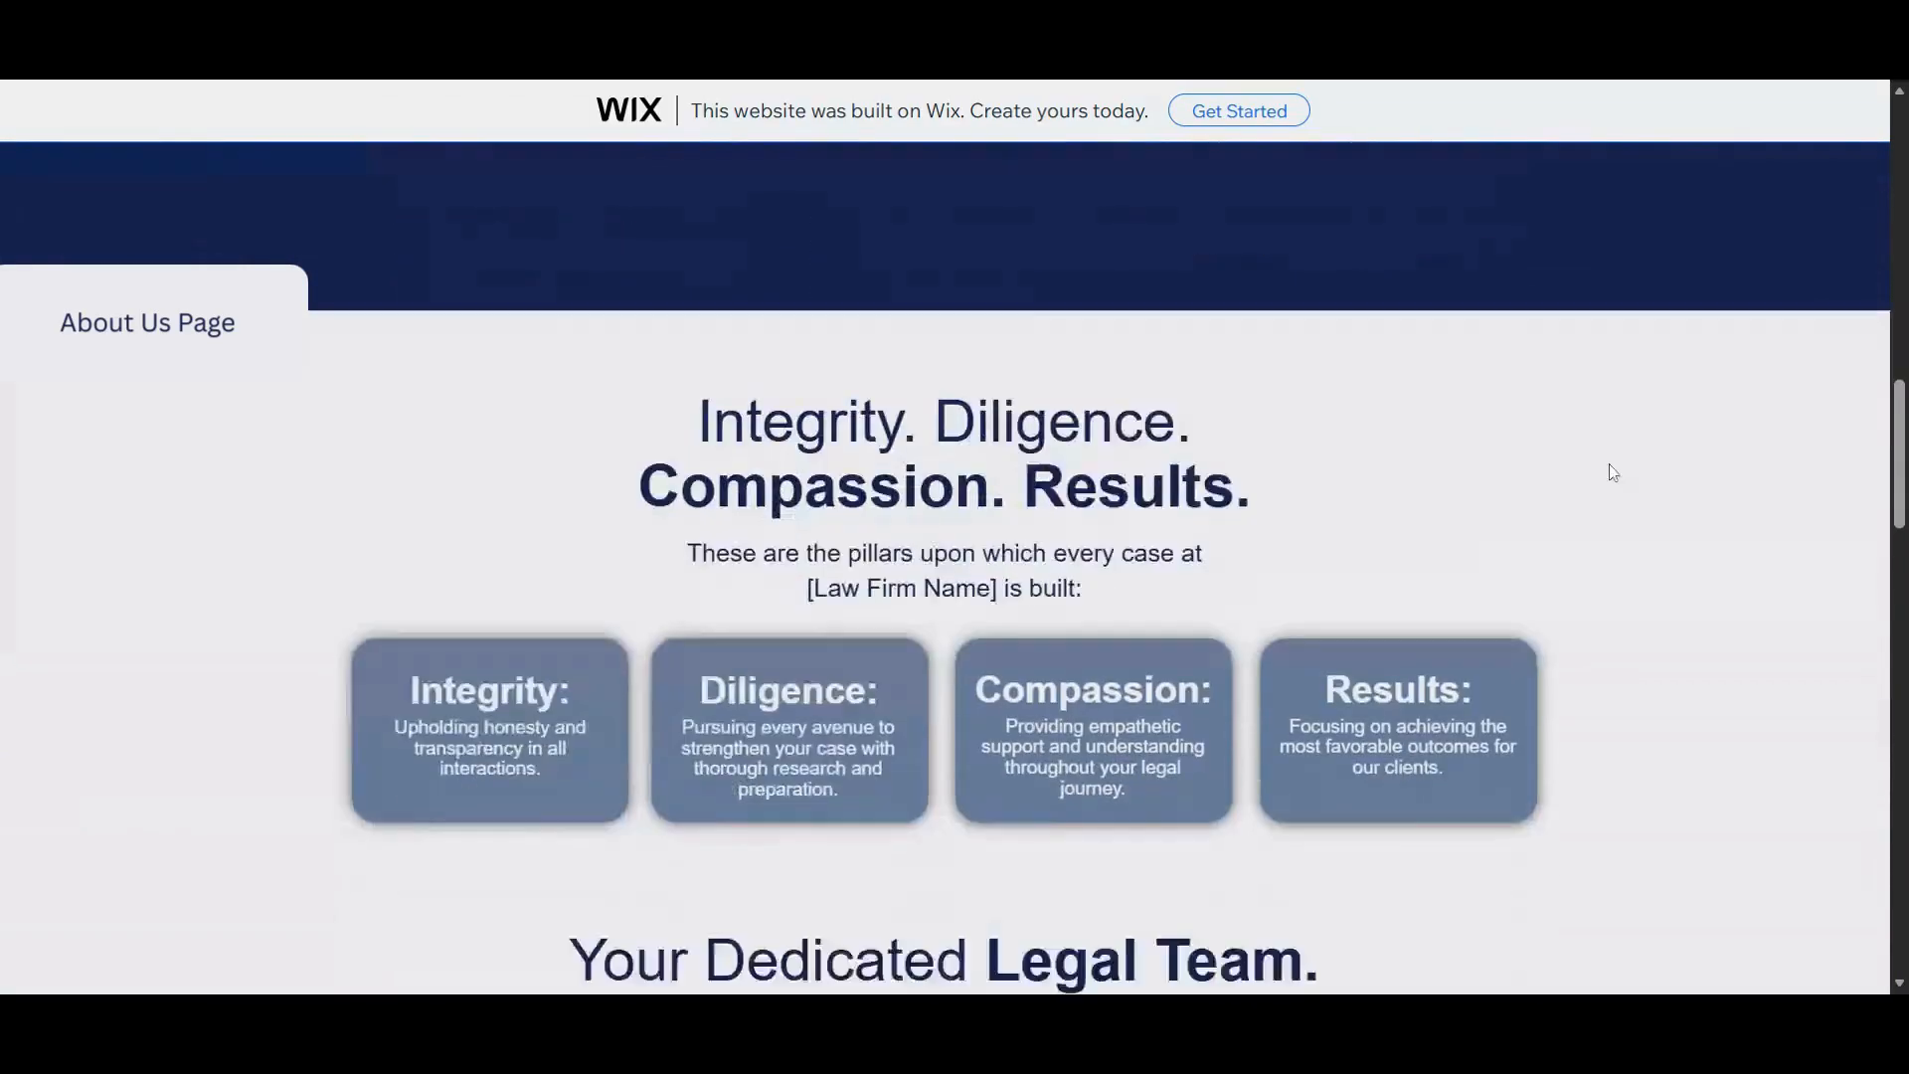
scroll(1613, 471, down, 2)
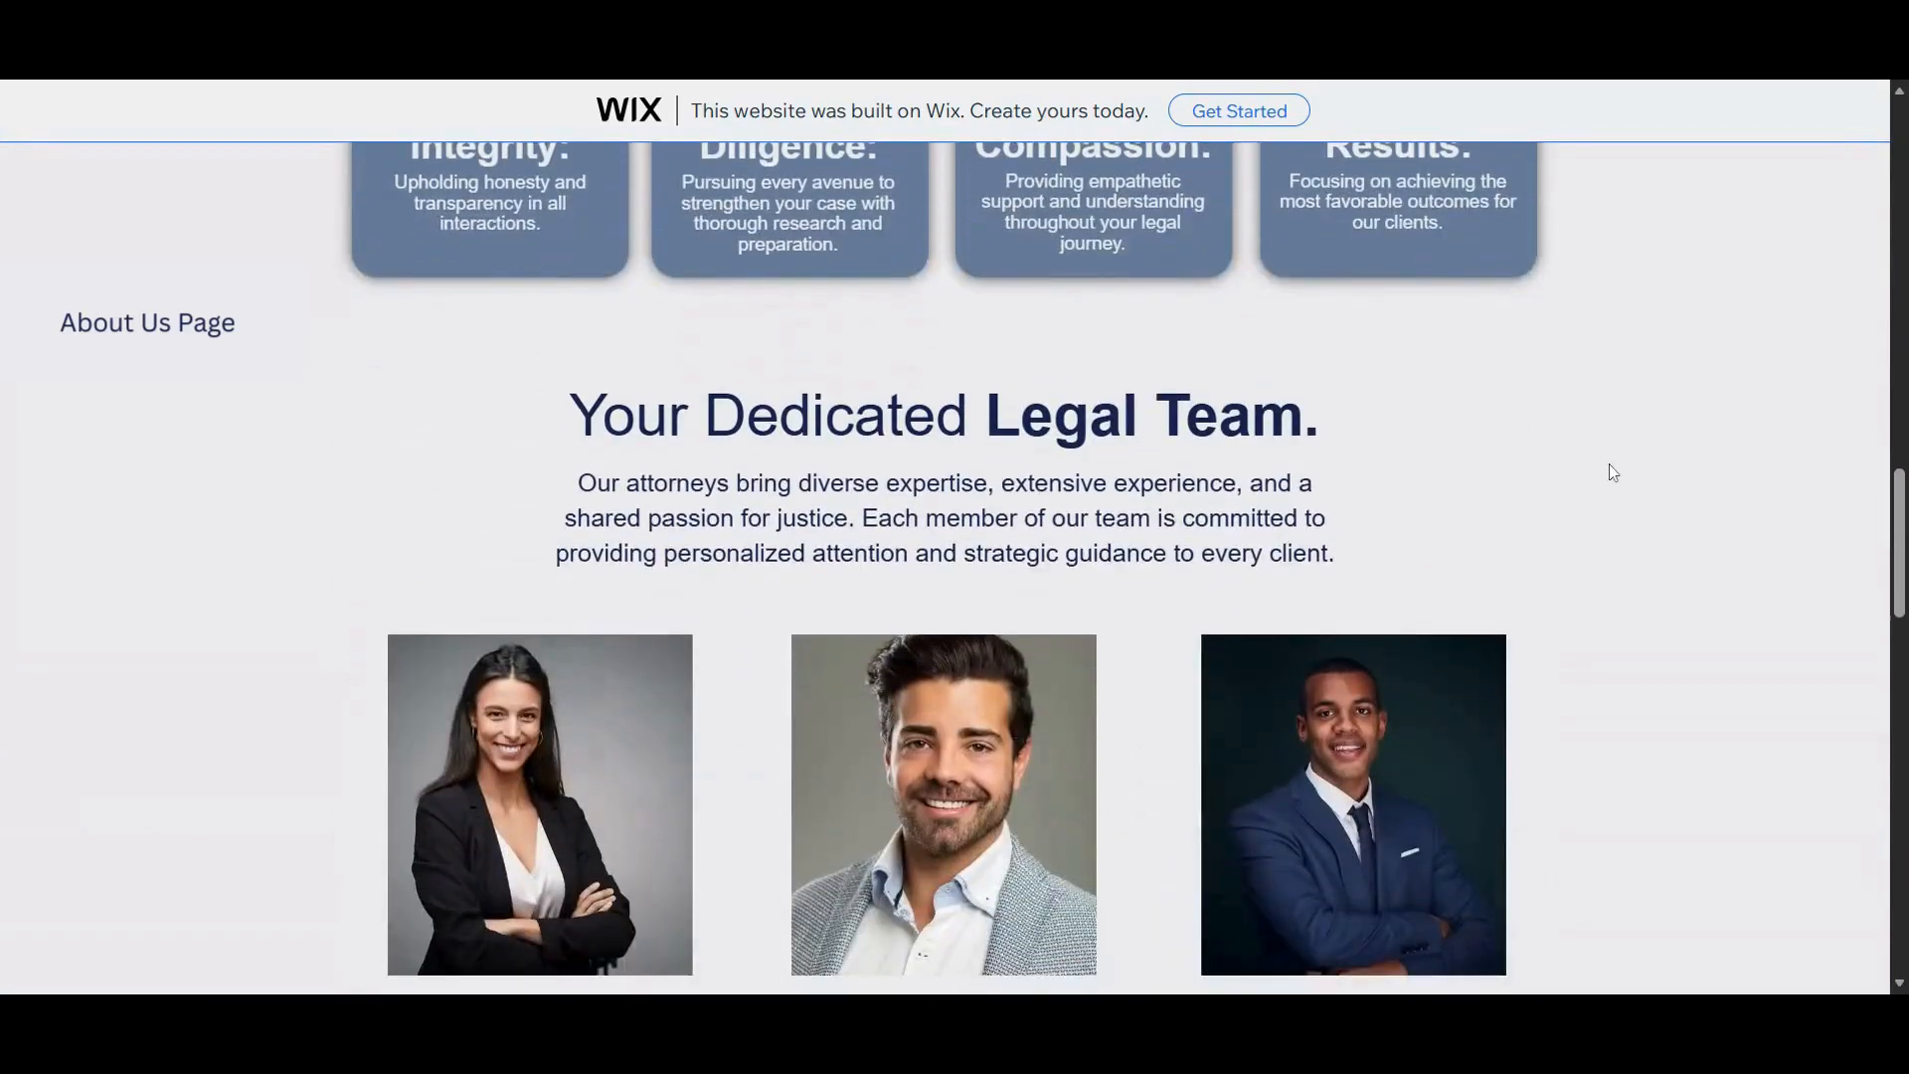
scroll(1613, 471, down, 1)
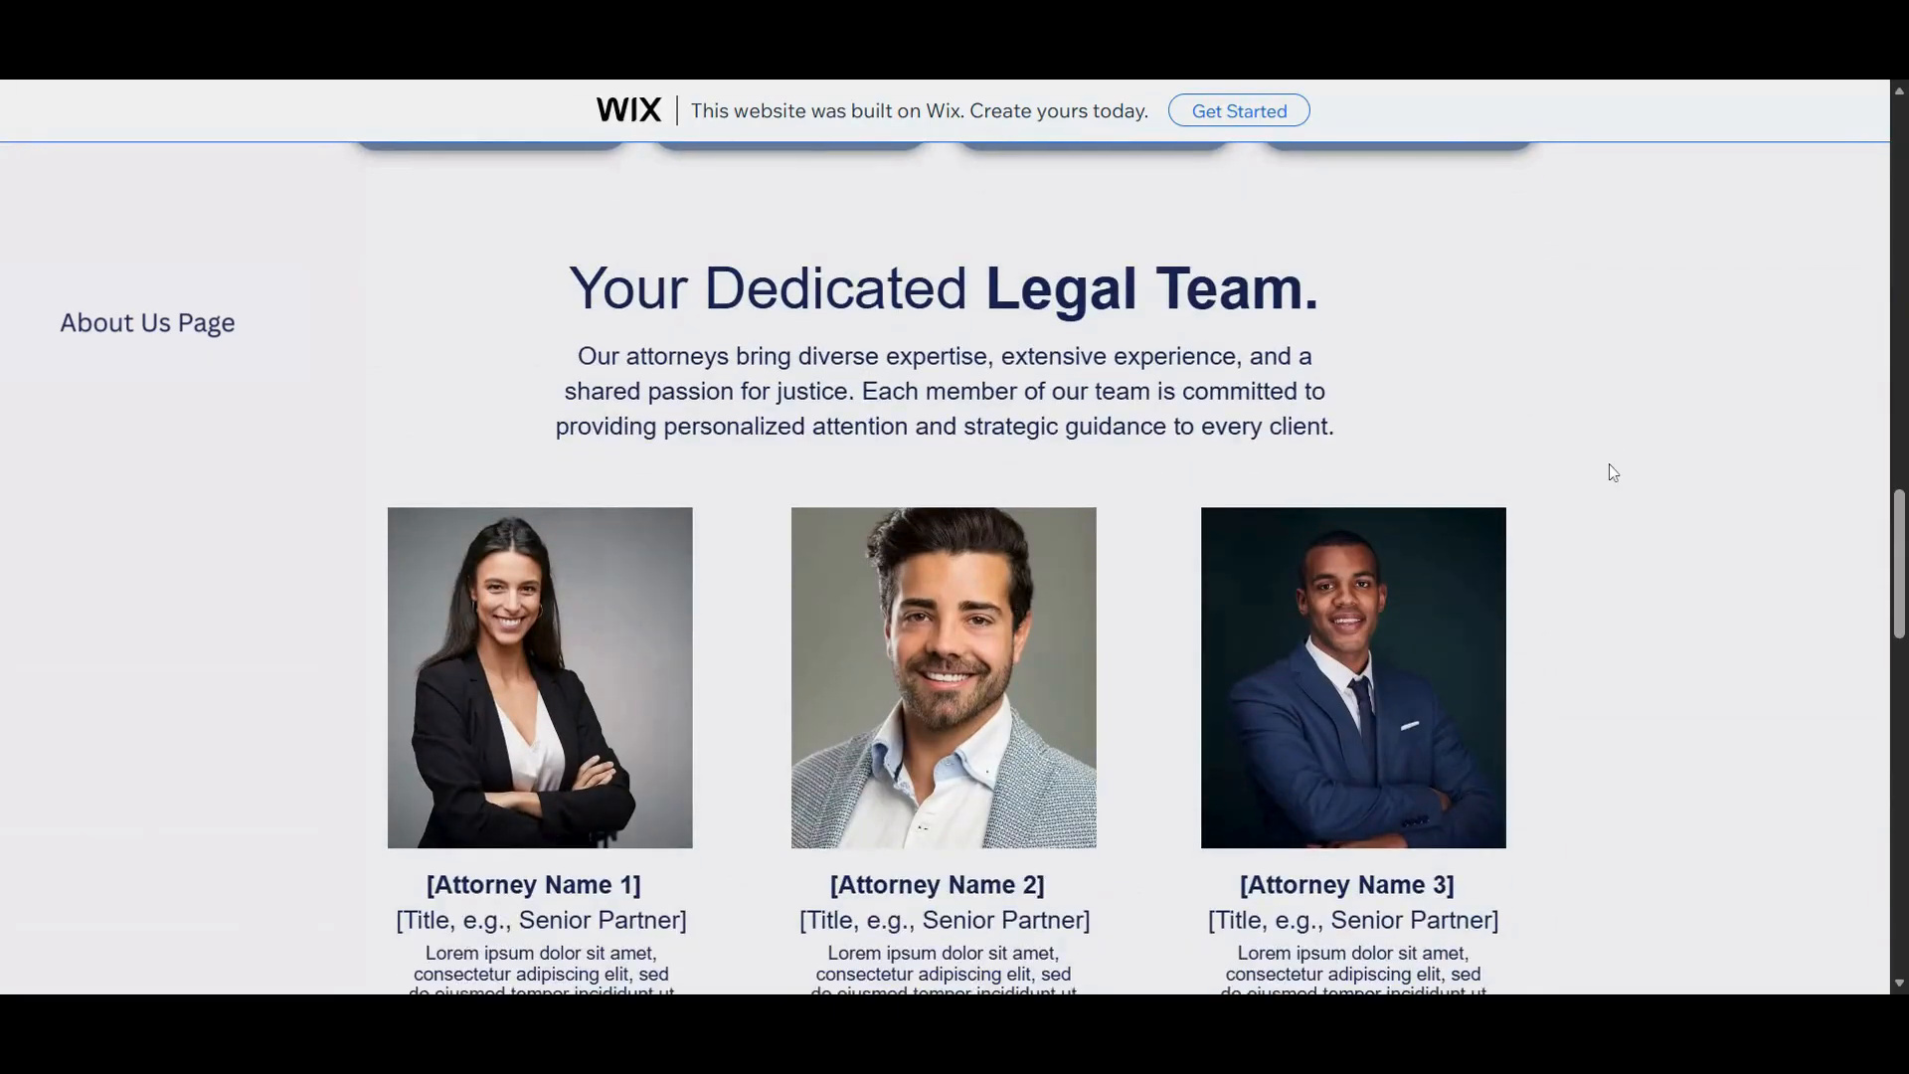
scroll(1613, 471, down, 2)
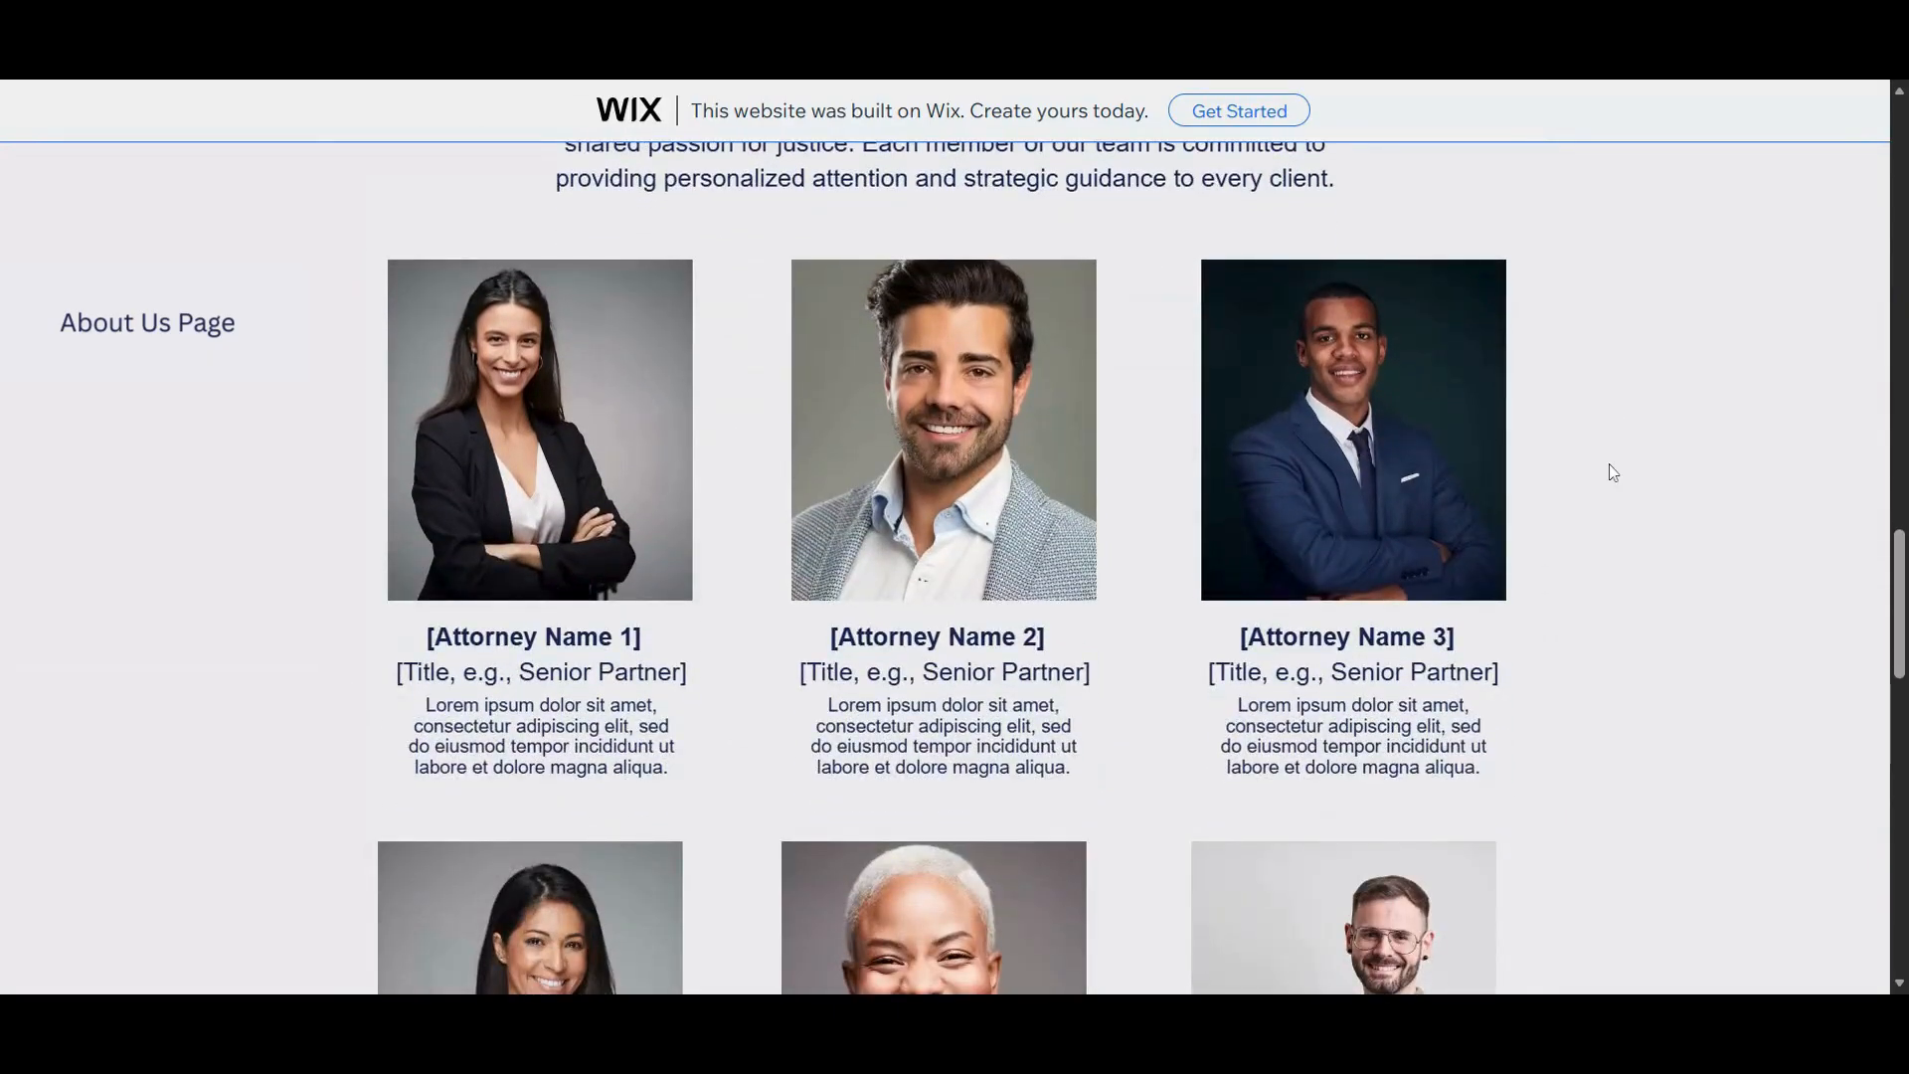
scroll(1613, 471, down, 2)
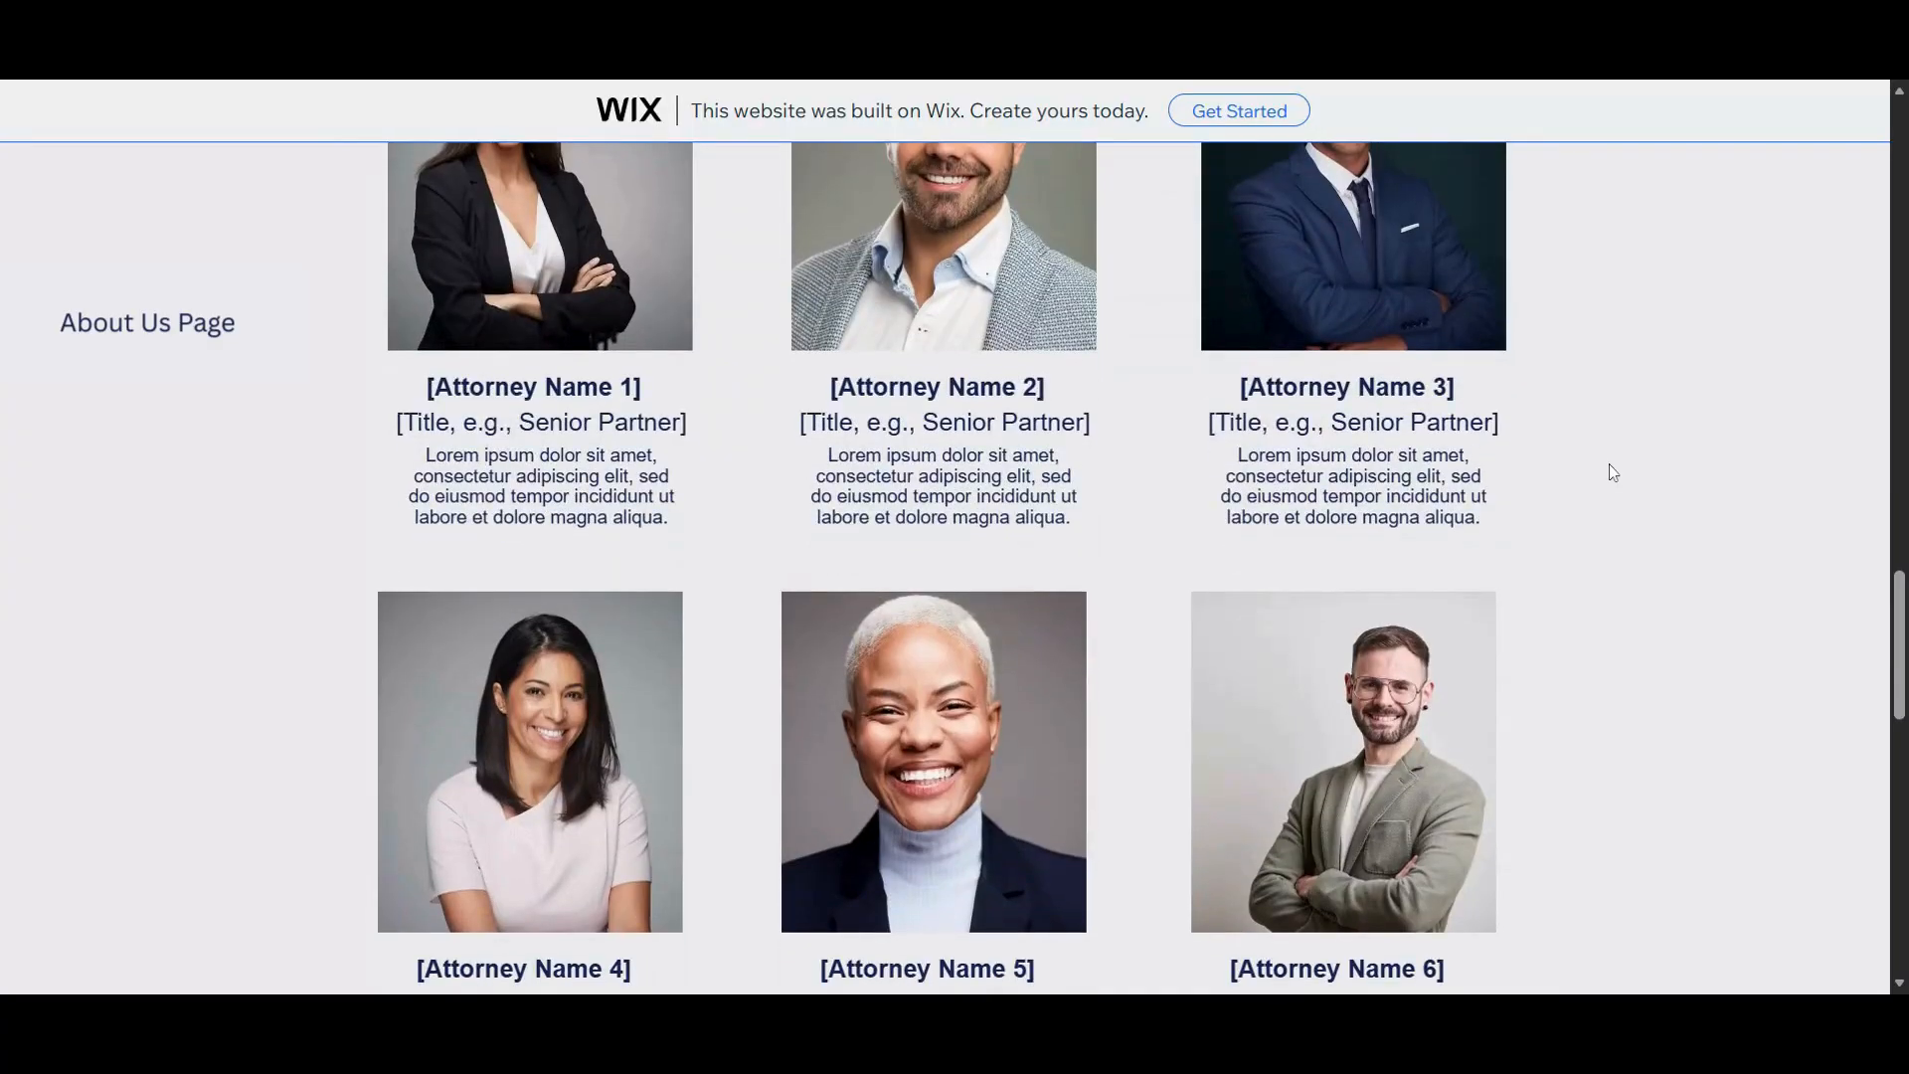
scroll(1612, 472, down, 4)
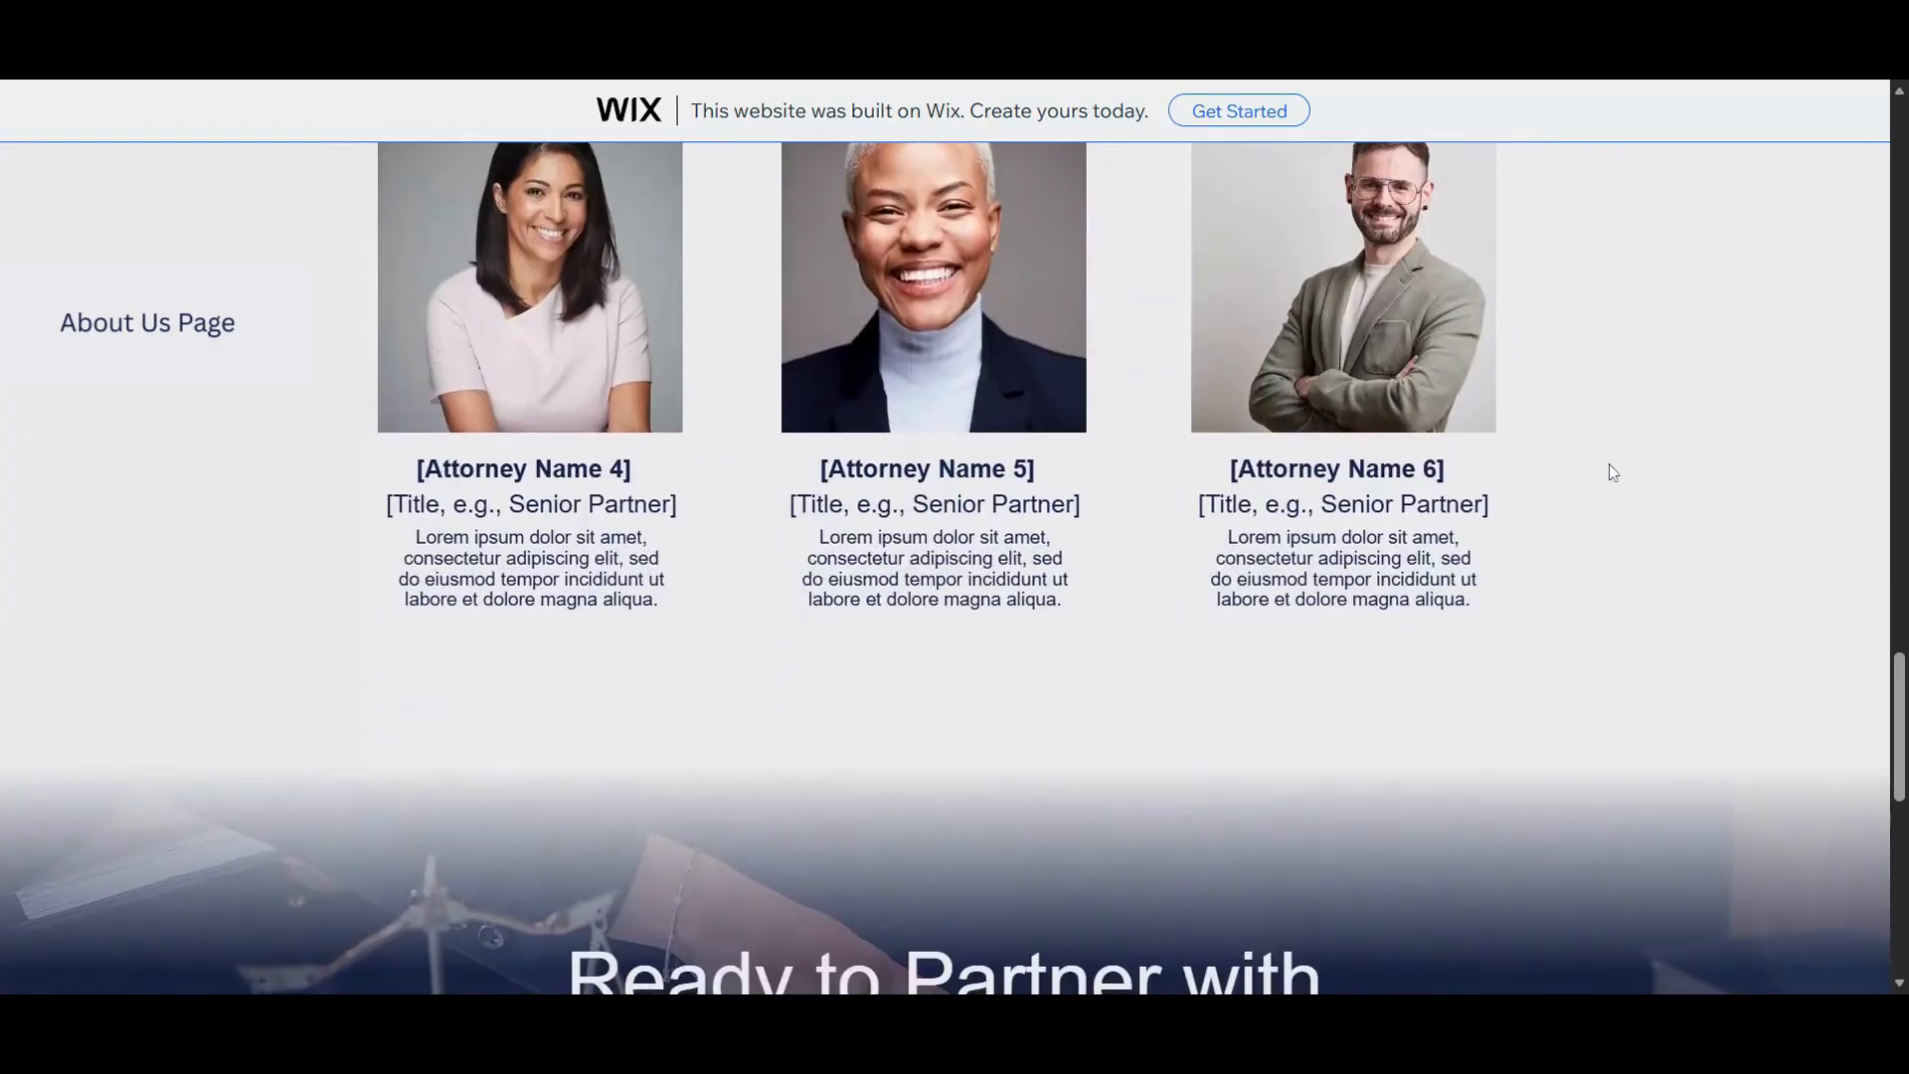
scroll(1613, 471, down, 4)
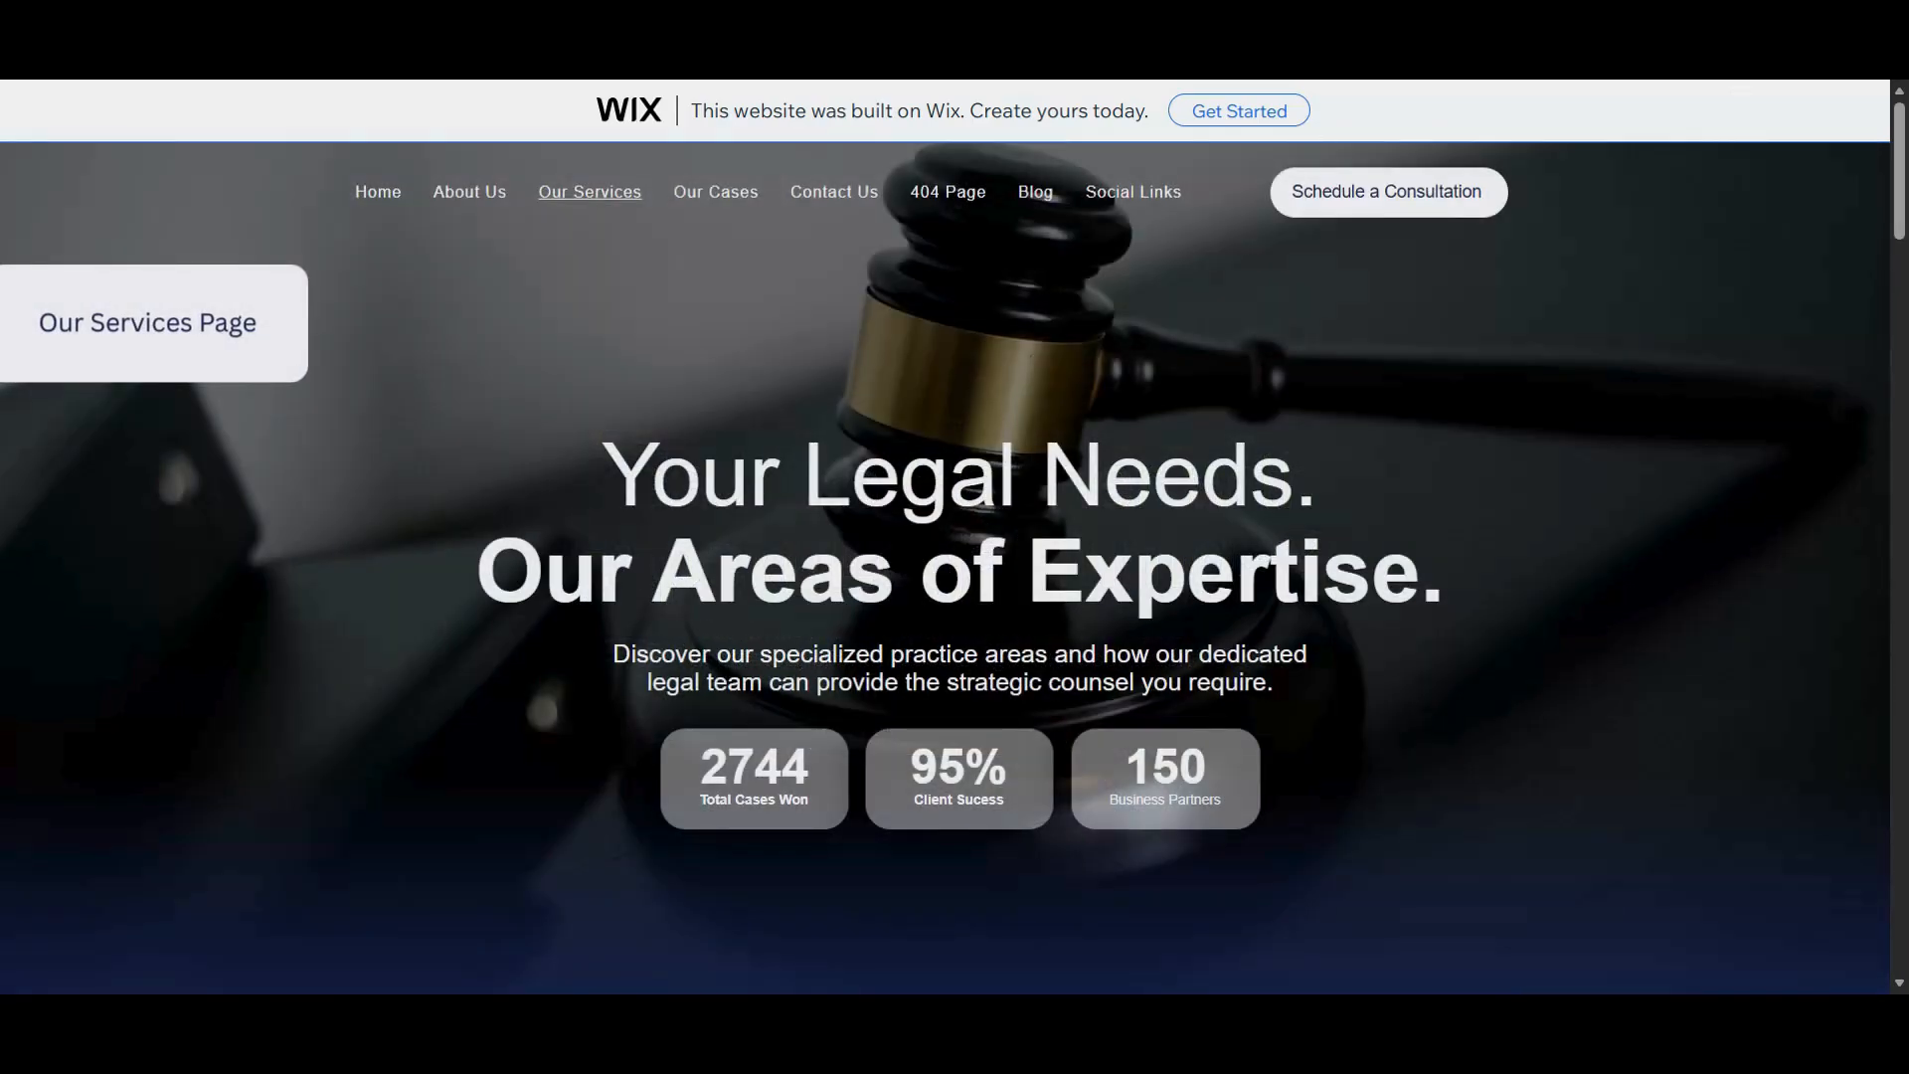
Step: Review the practice areas on the Our Services page, expanding and collapsing Key Services under Personal Injury Law
scroll(1630, 525, down, 5)
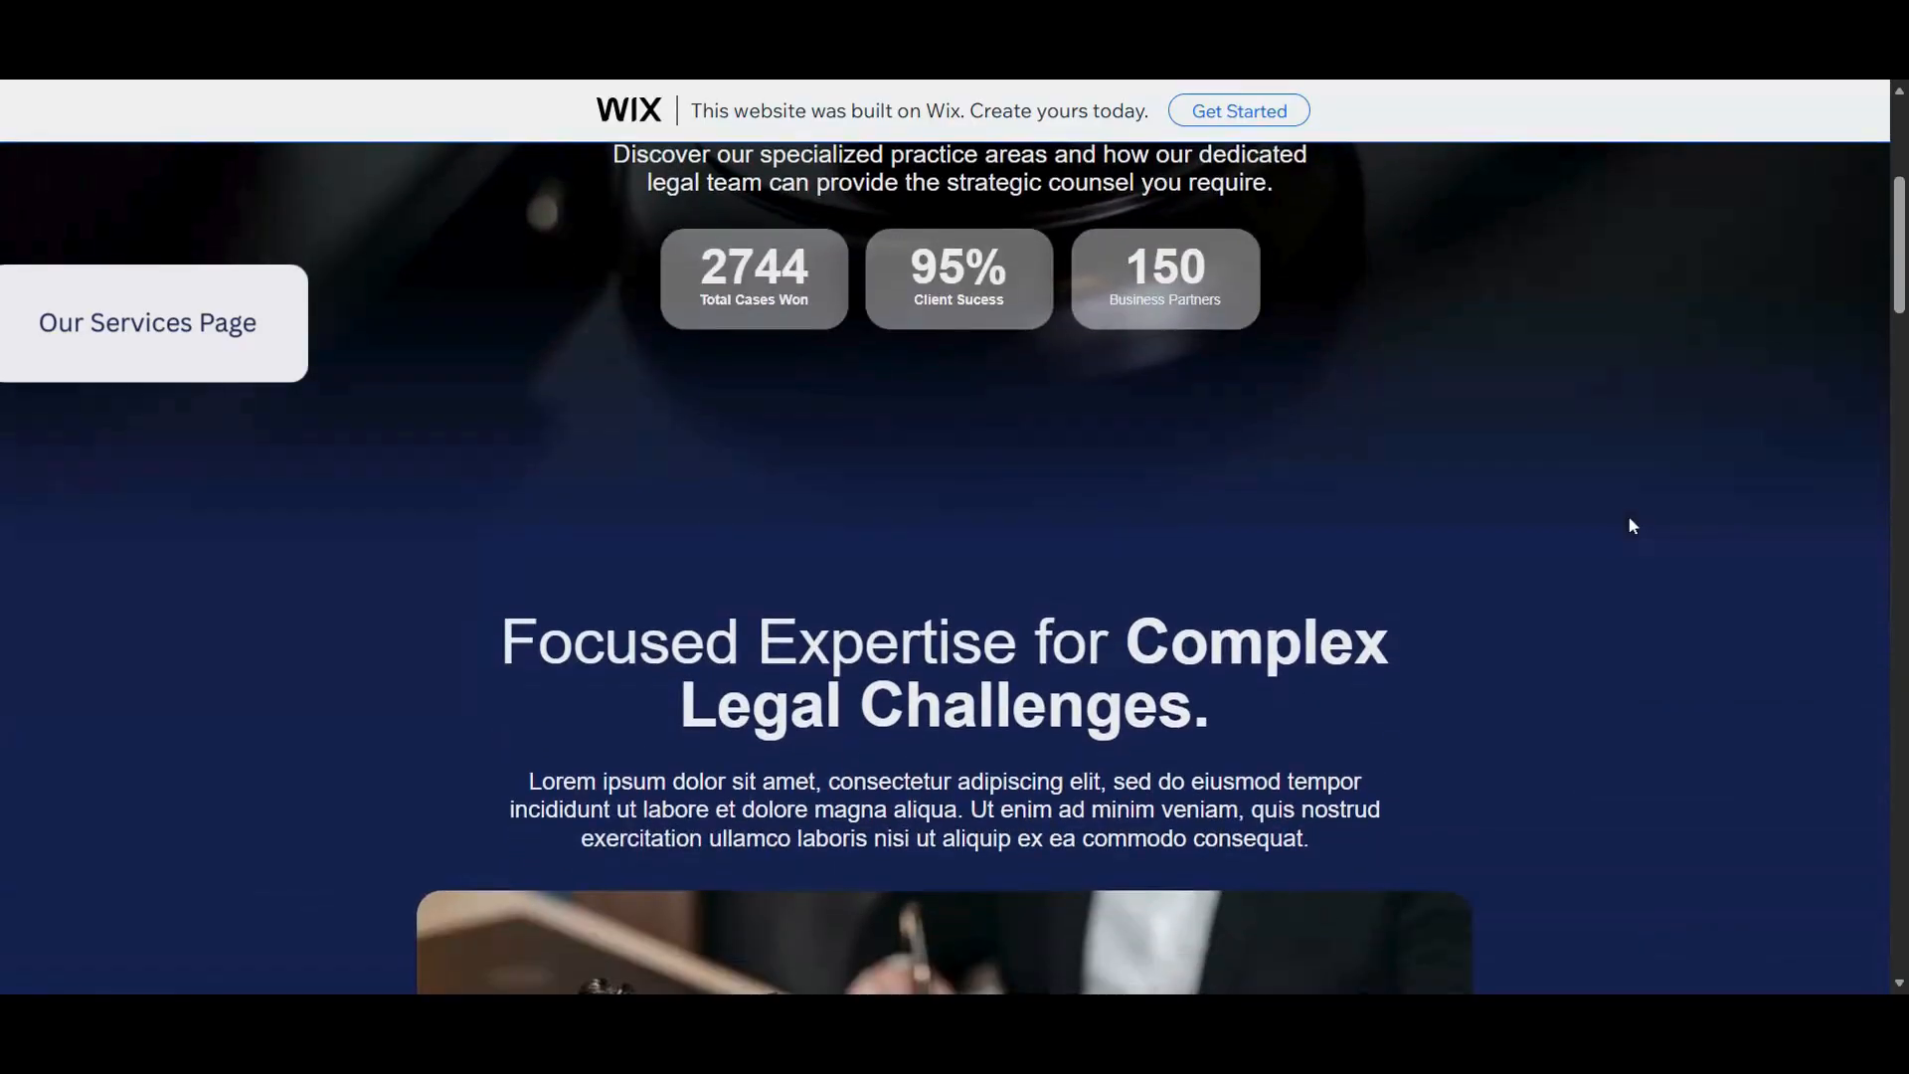
scroll(1630, 524, down, 5)
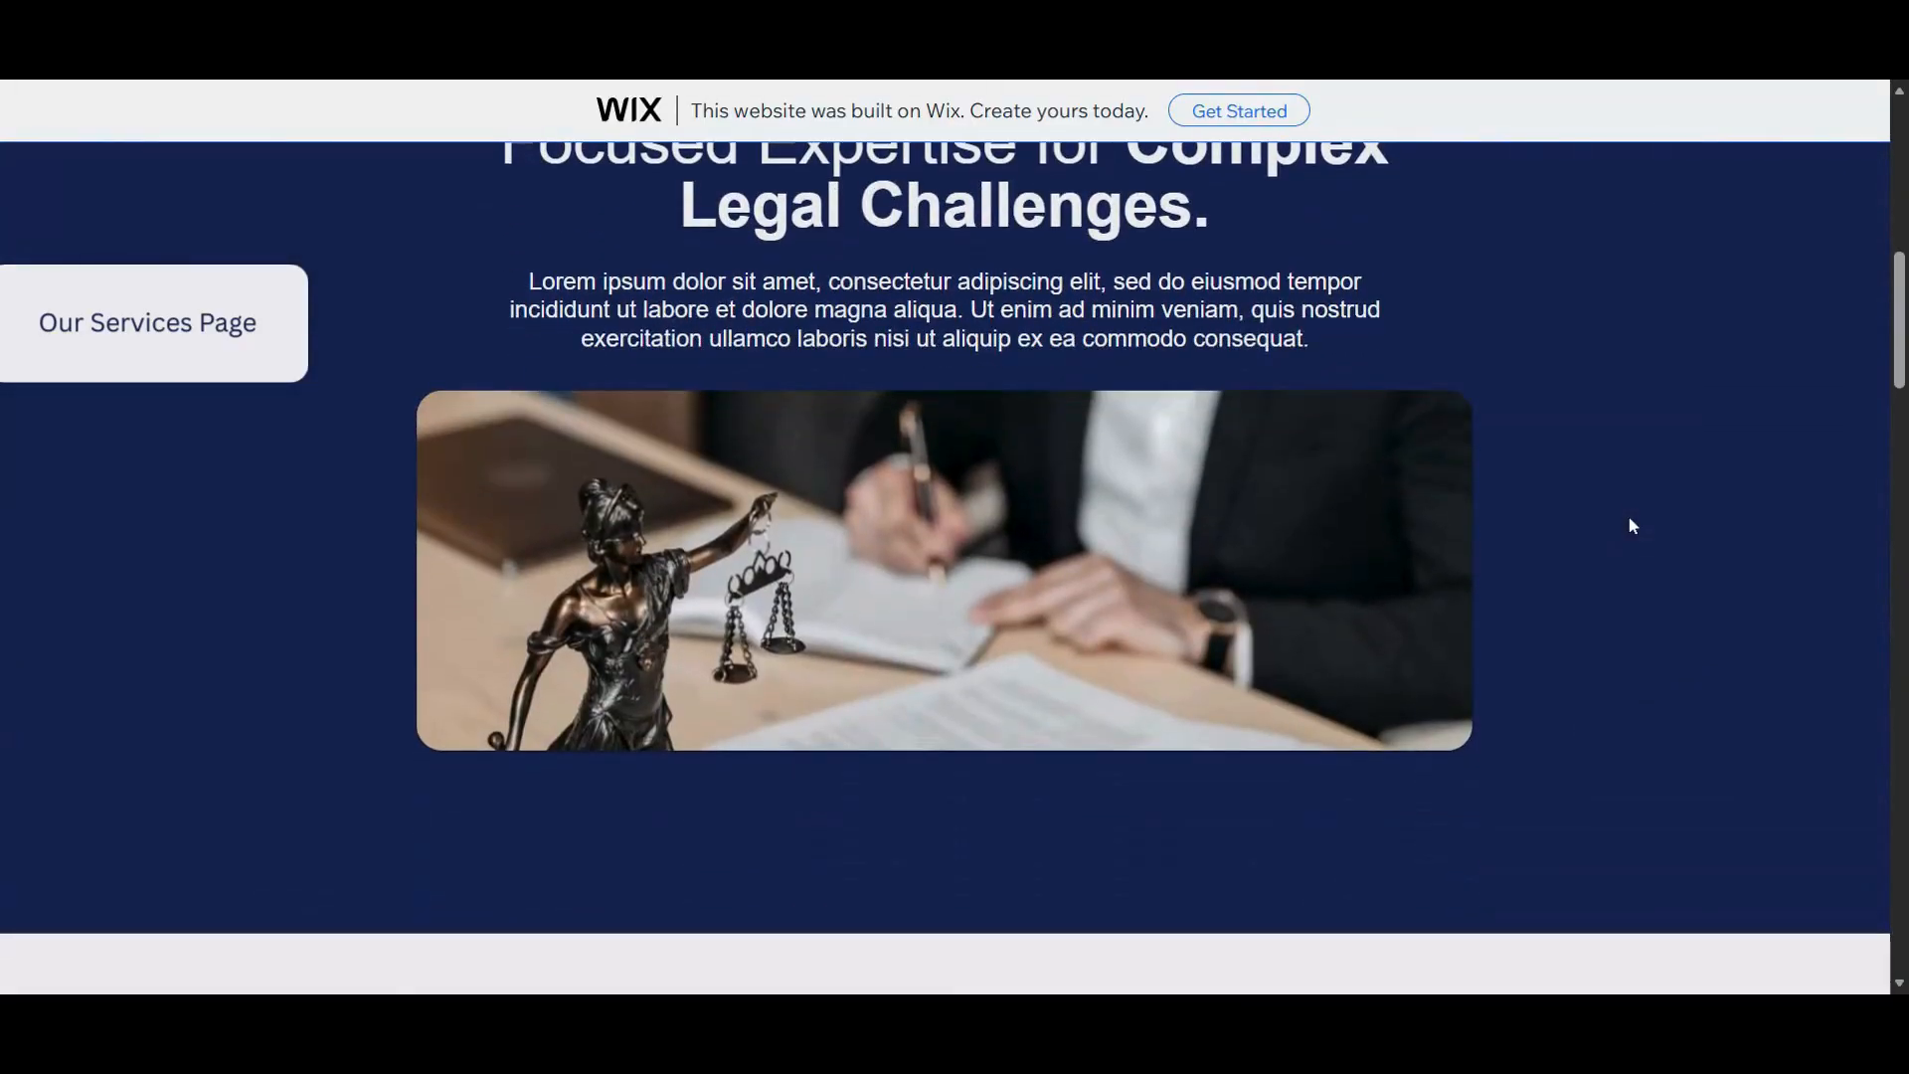
scroll(1632, 525, down, 8)
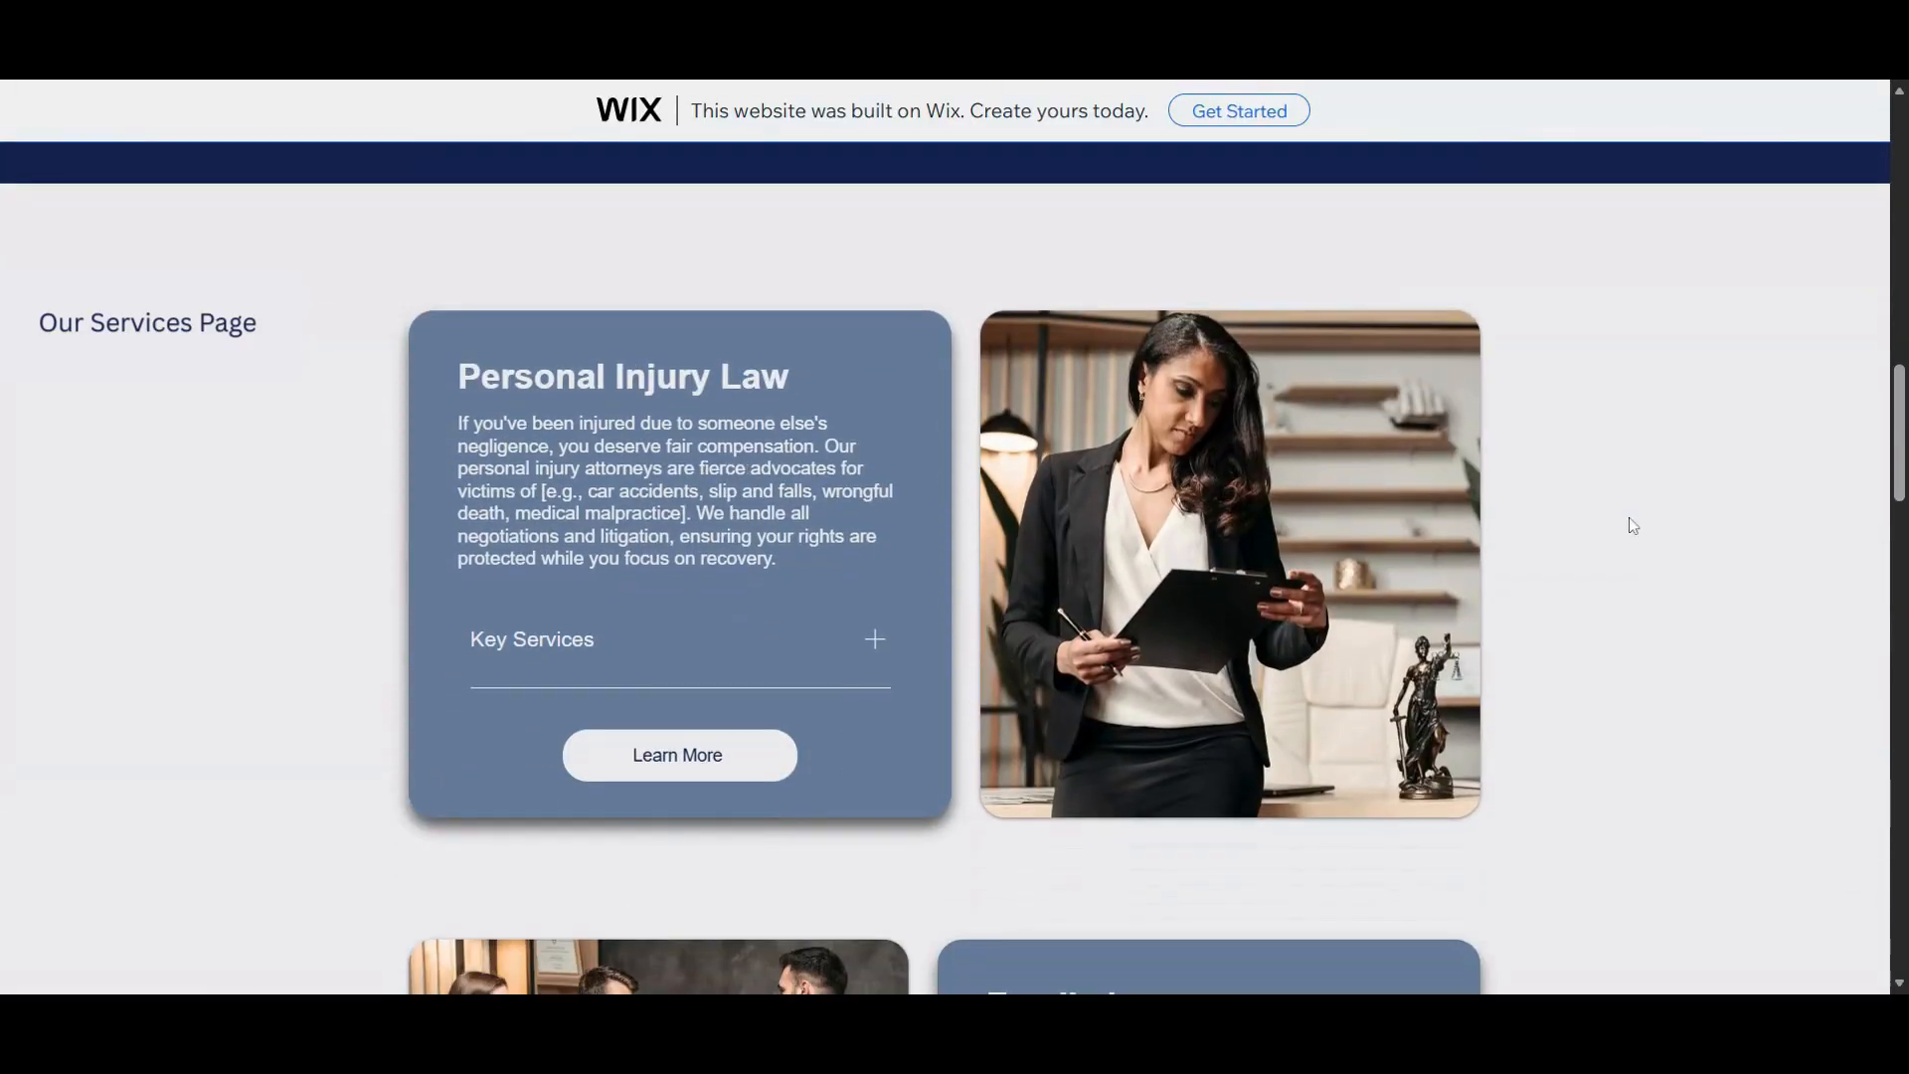
click(577, 635)
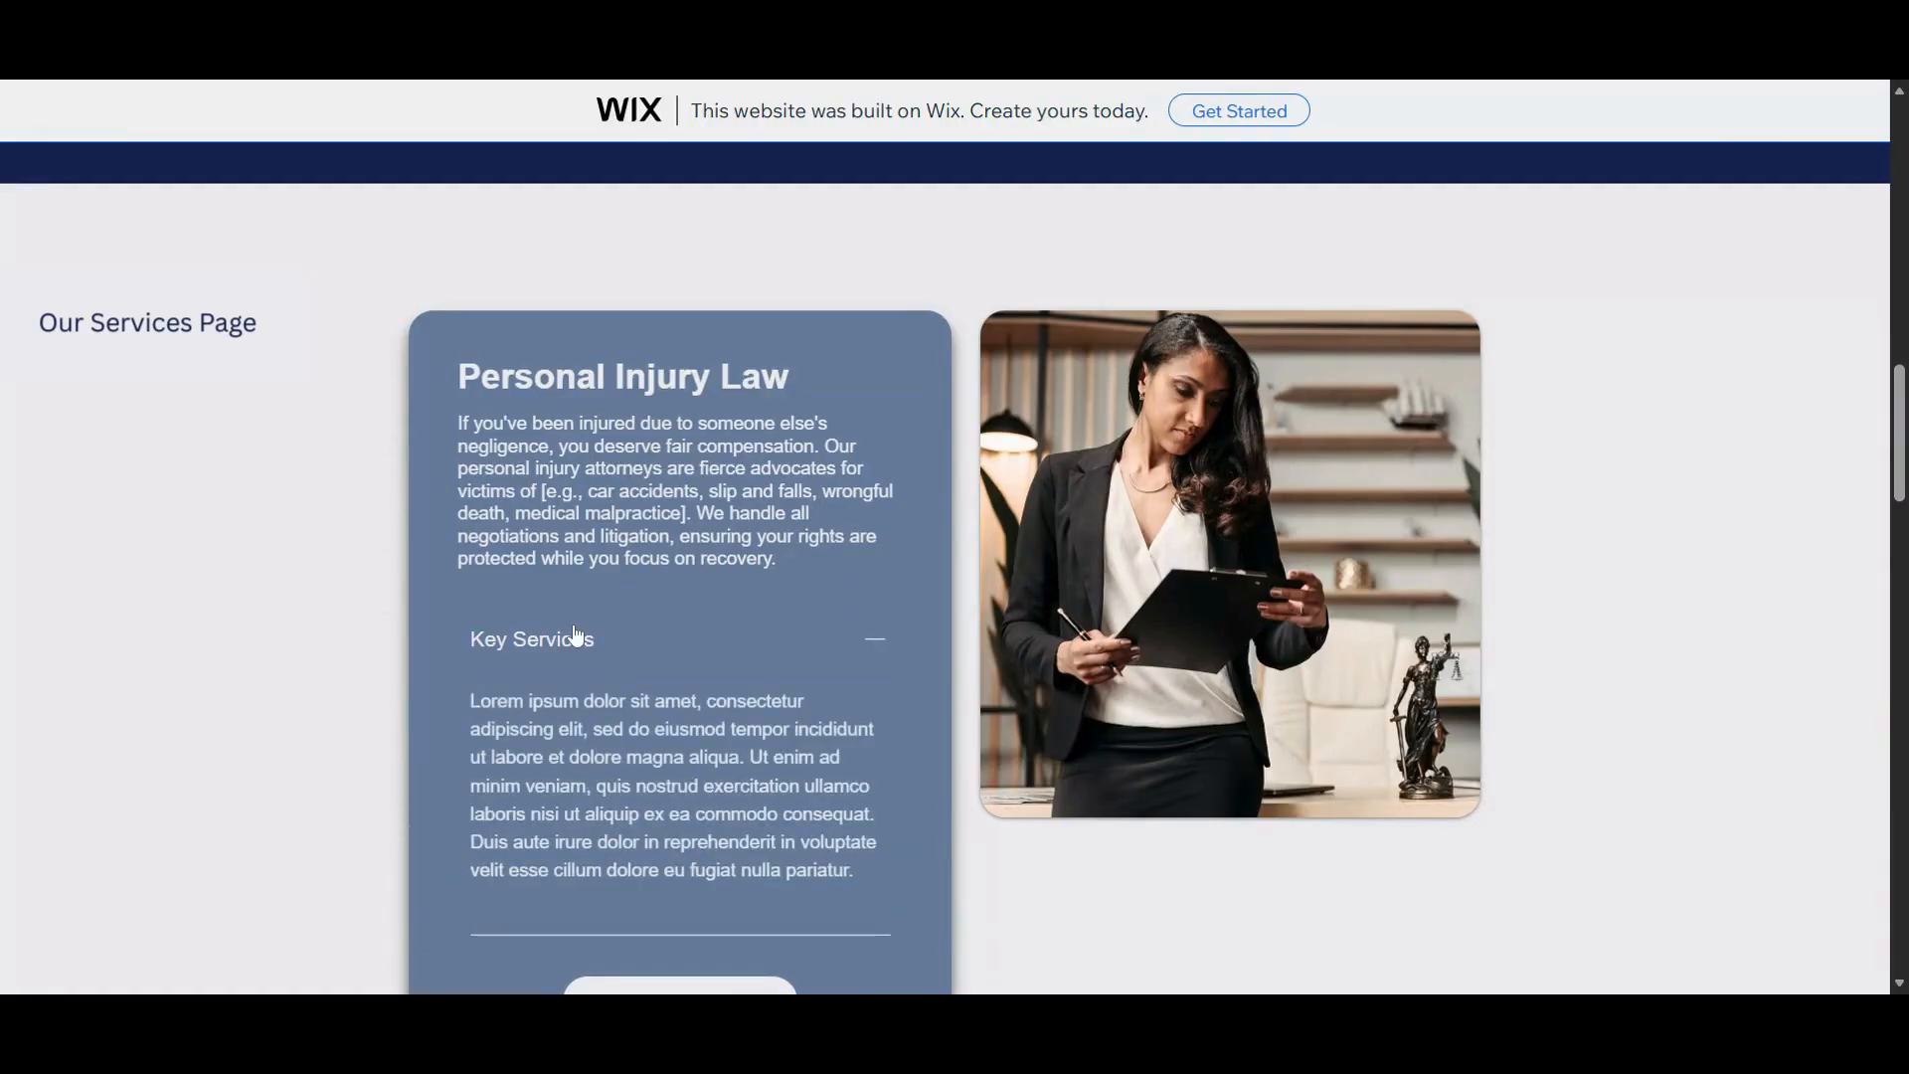
click(577, 636)
scroll(577, 636, down, 5)
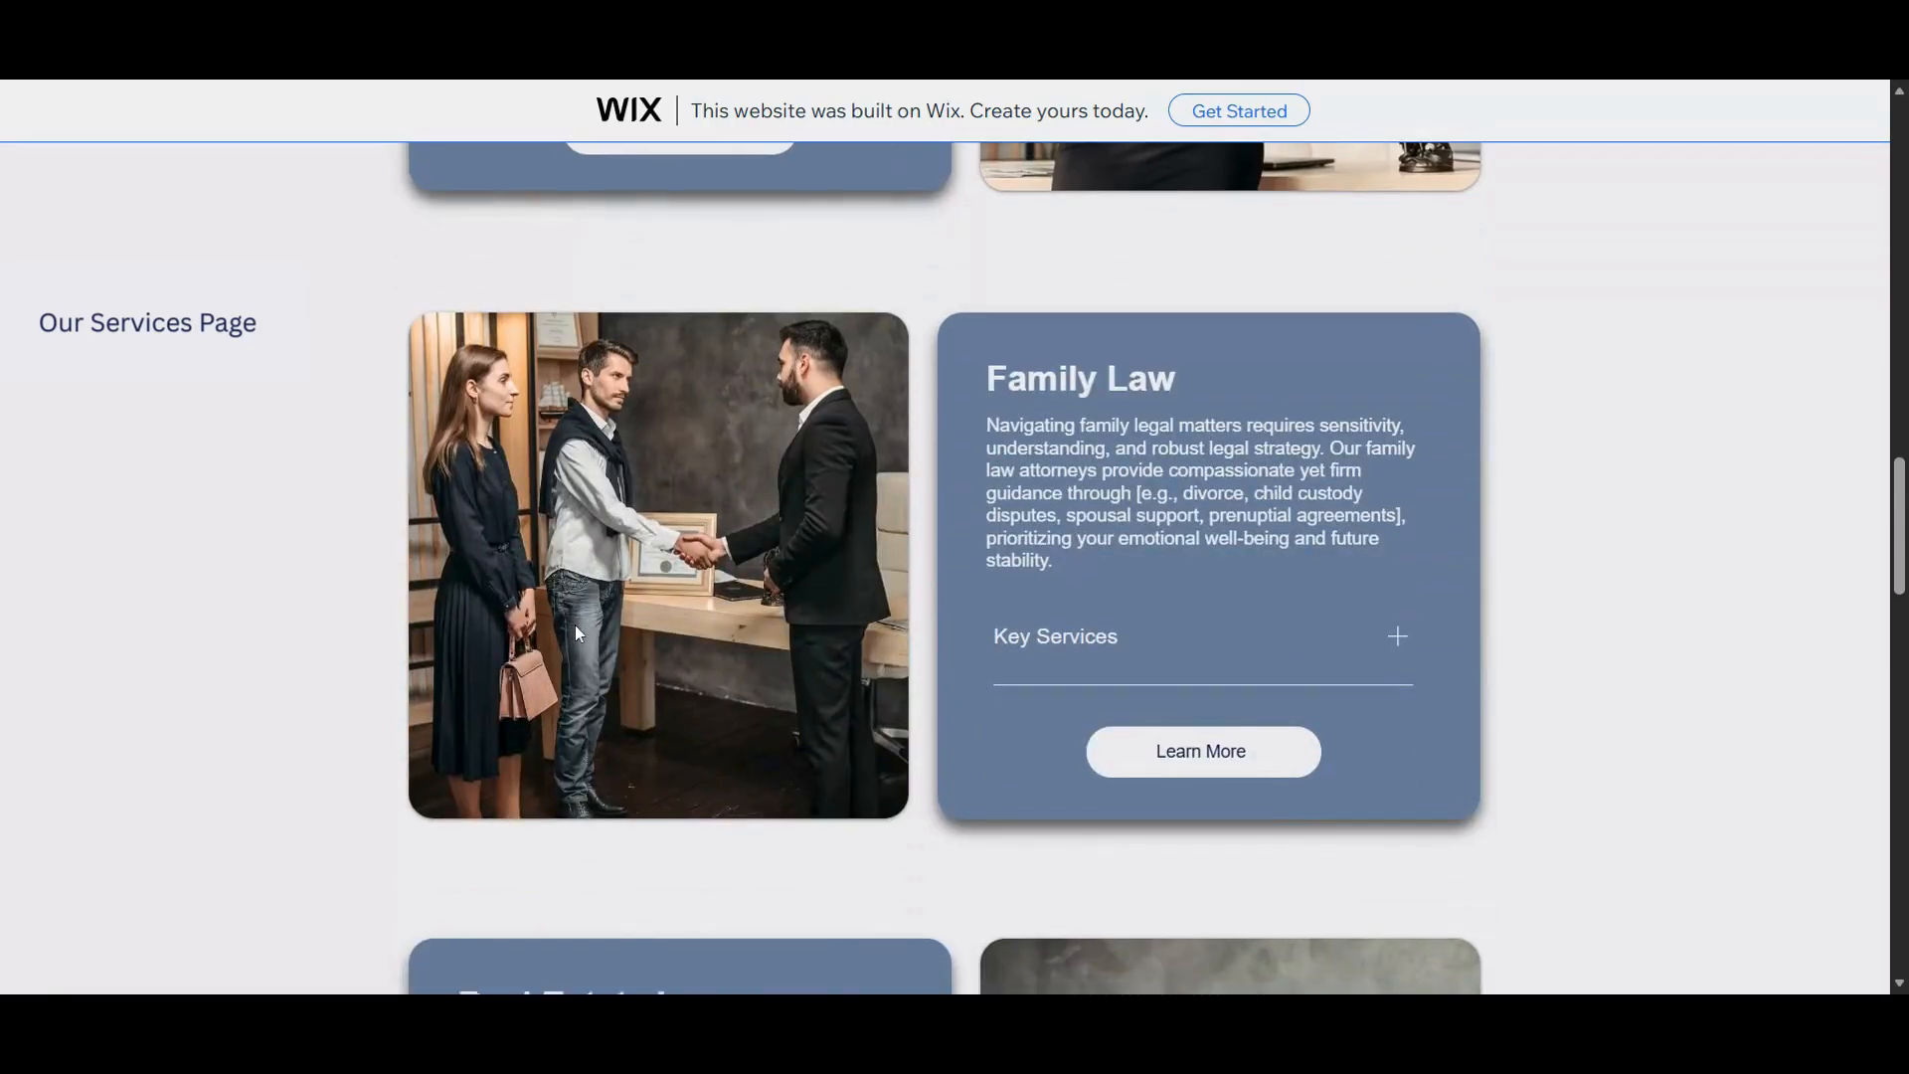
scroll(574, 625, down, 8)
scroll(575, 624, down, 5)
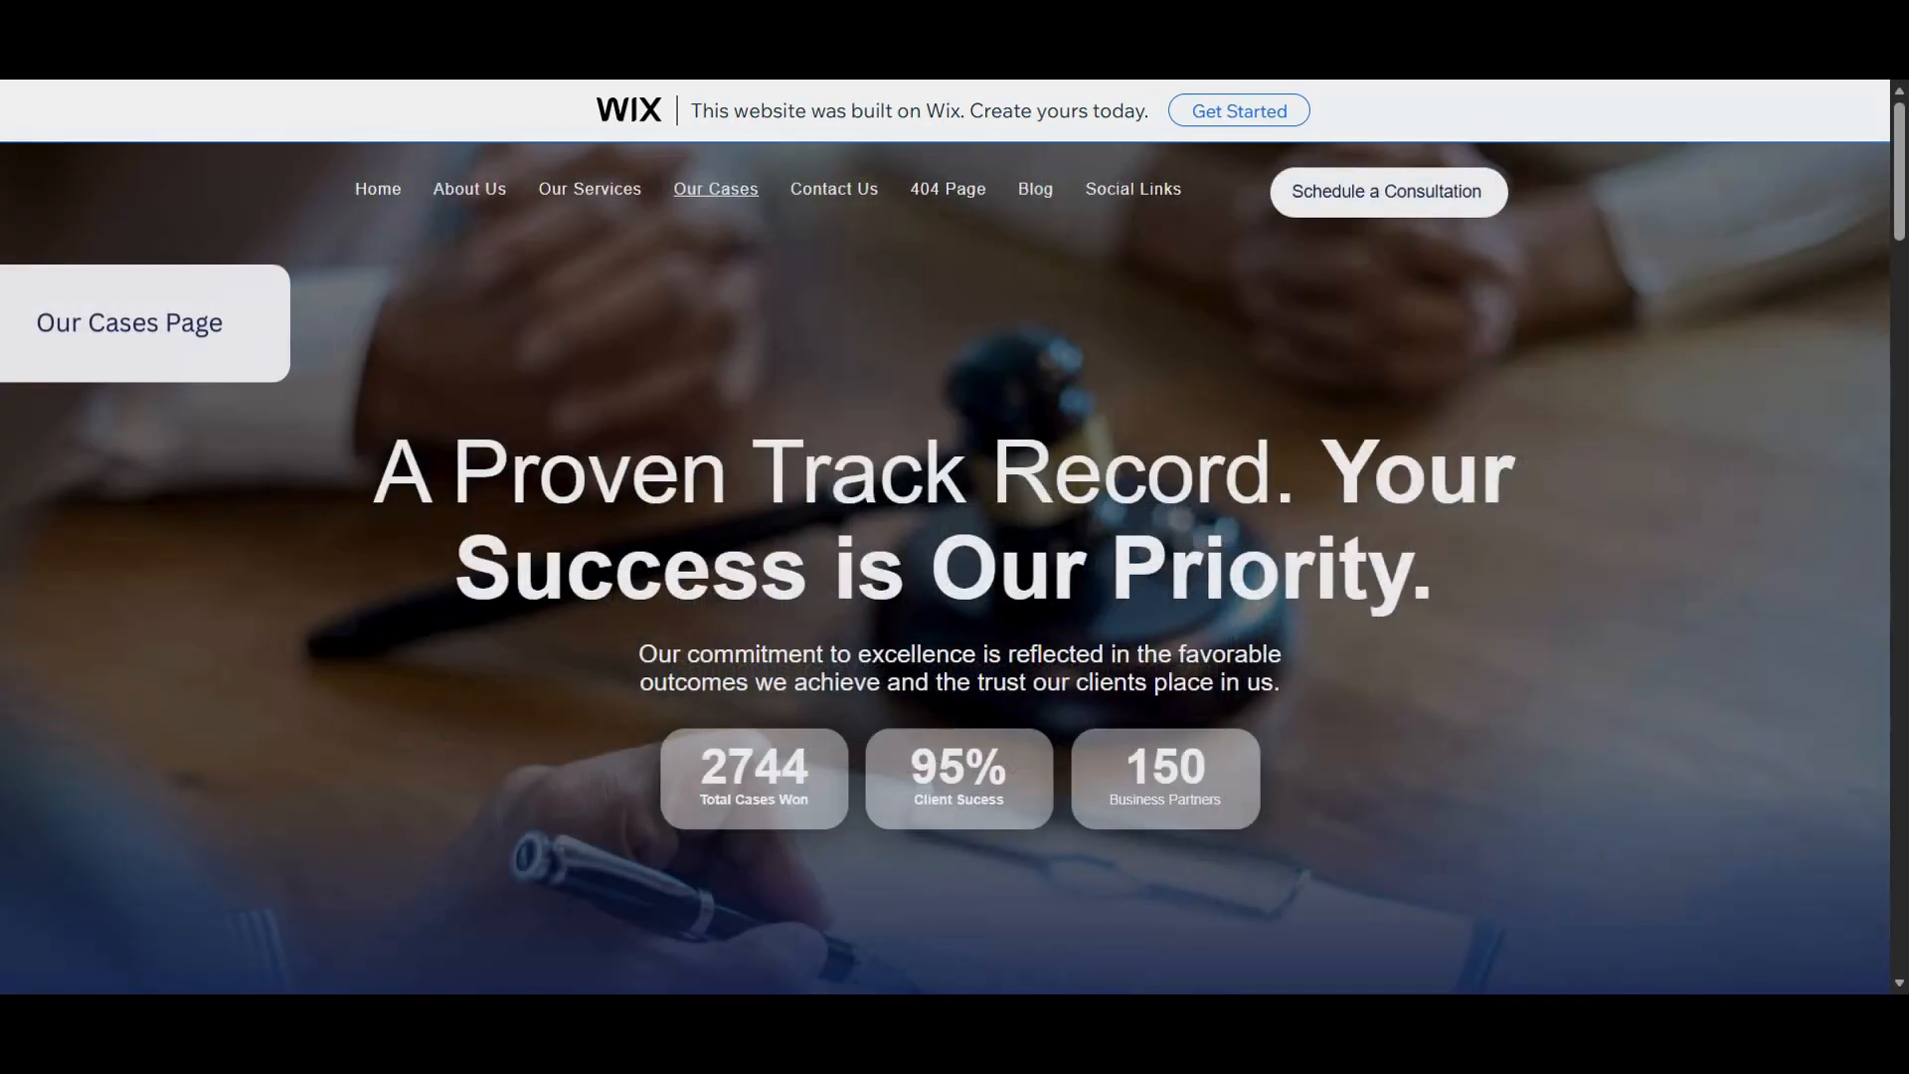
Step: Examine the Our Cases page from the hero and client photos to the Notable Case Outcomes section
scroll(1754, 461, down, 3)
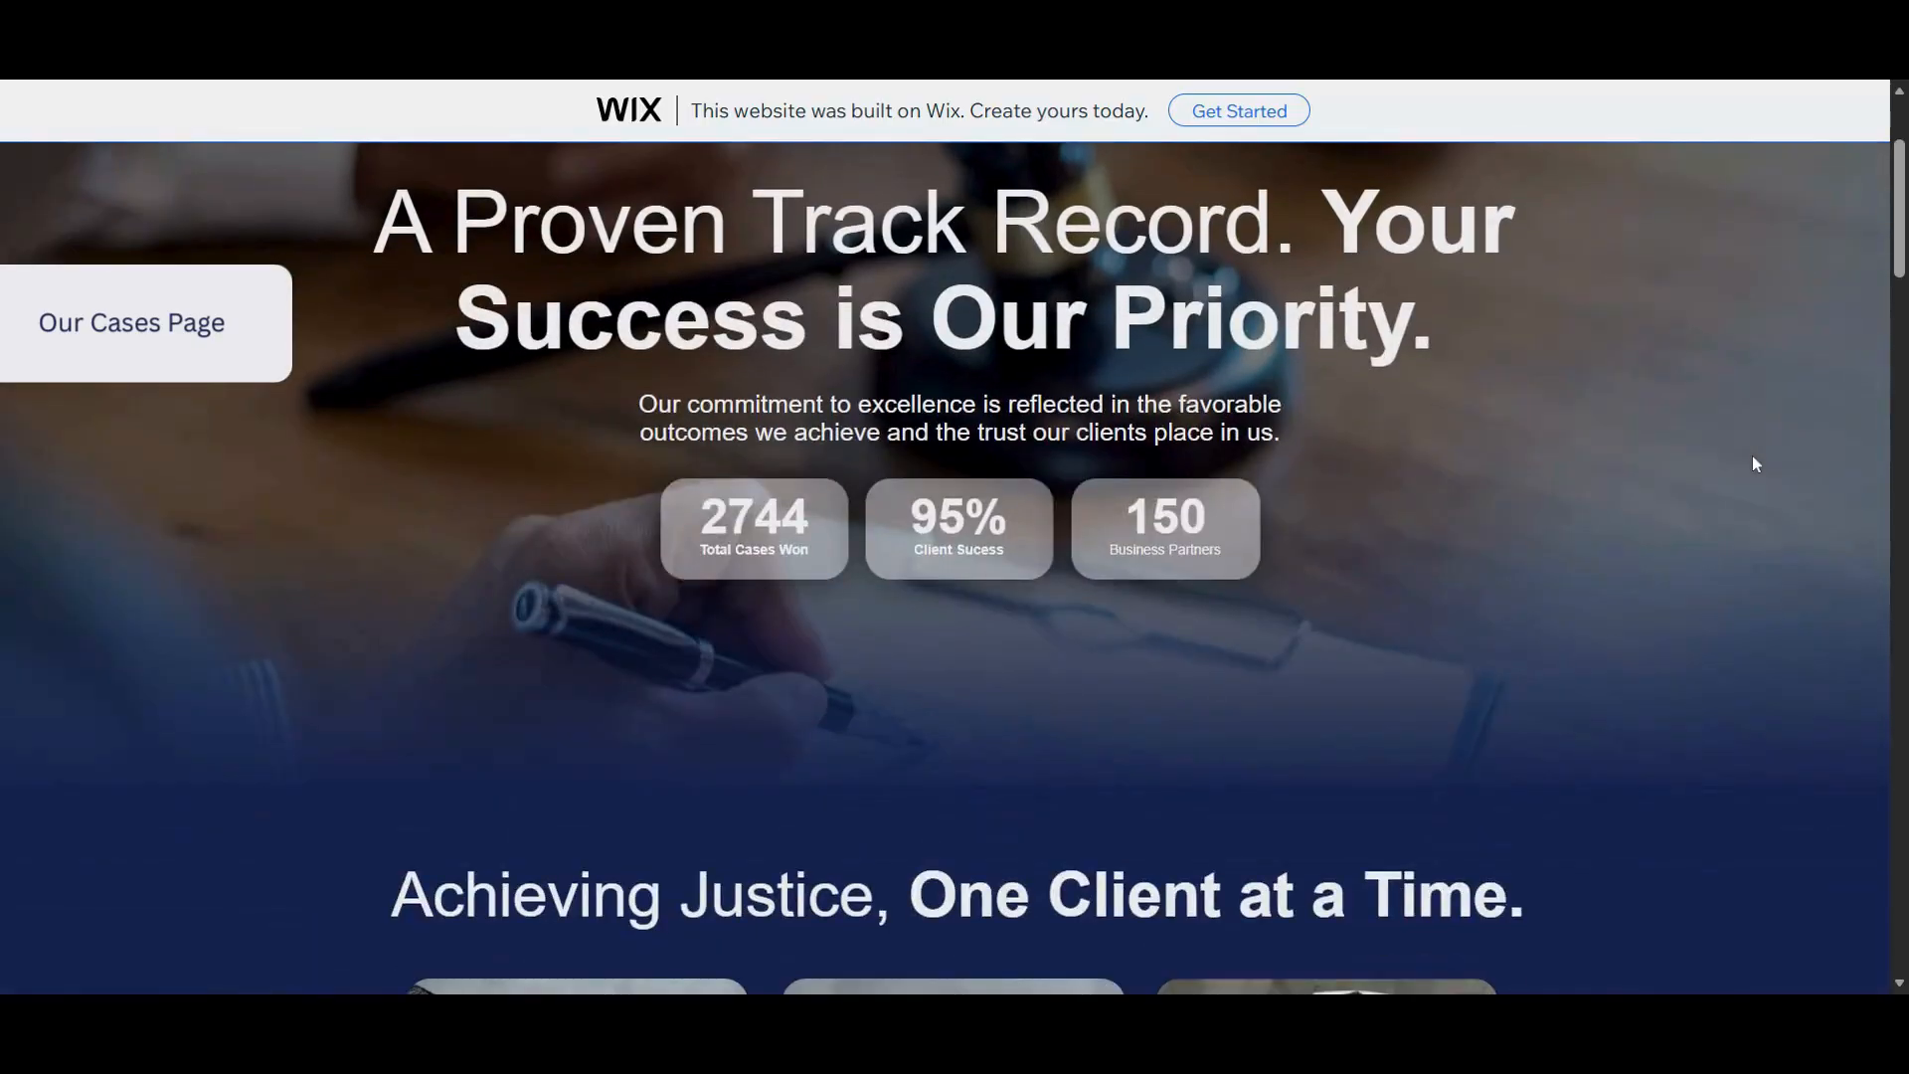
scroll(1753, 457, down, 3)
scroll(1754, 463, down, 9)
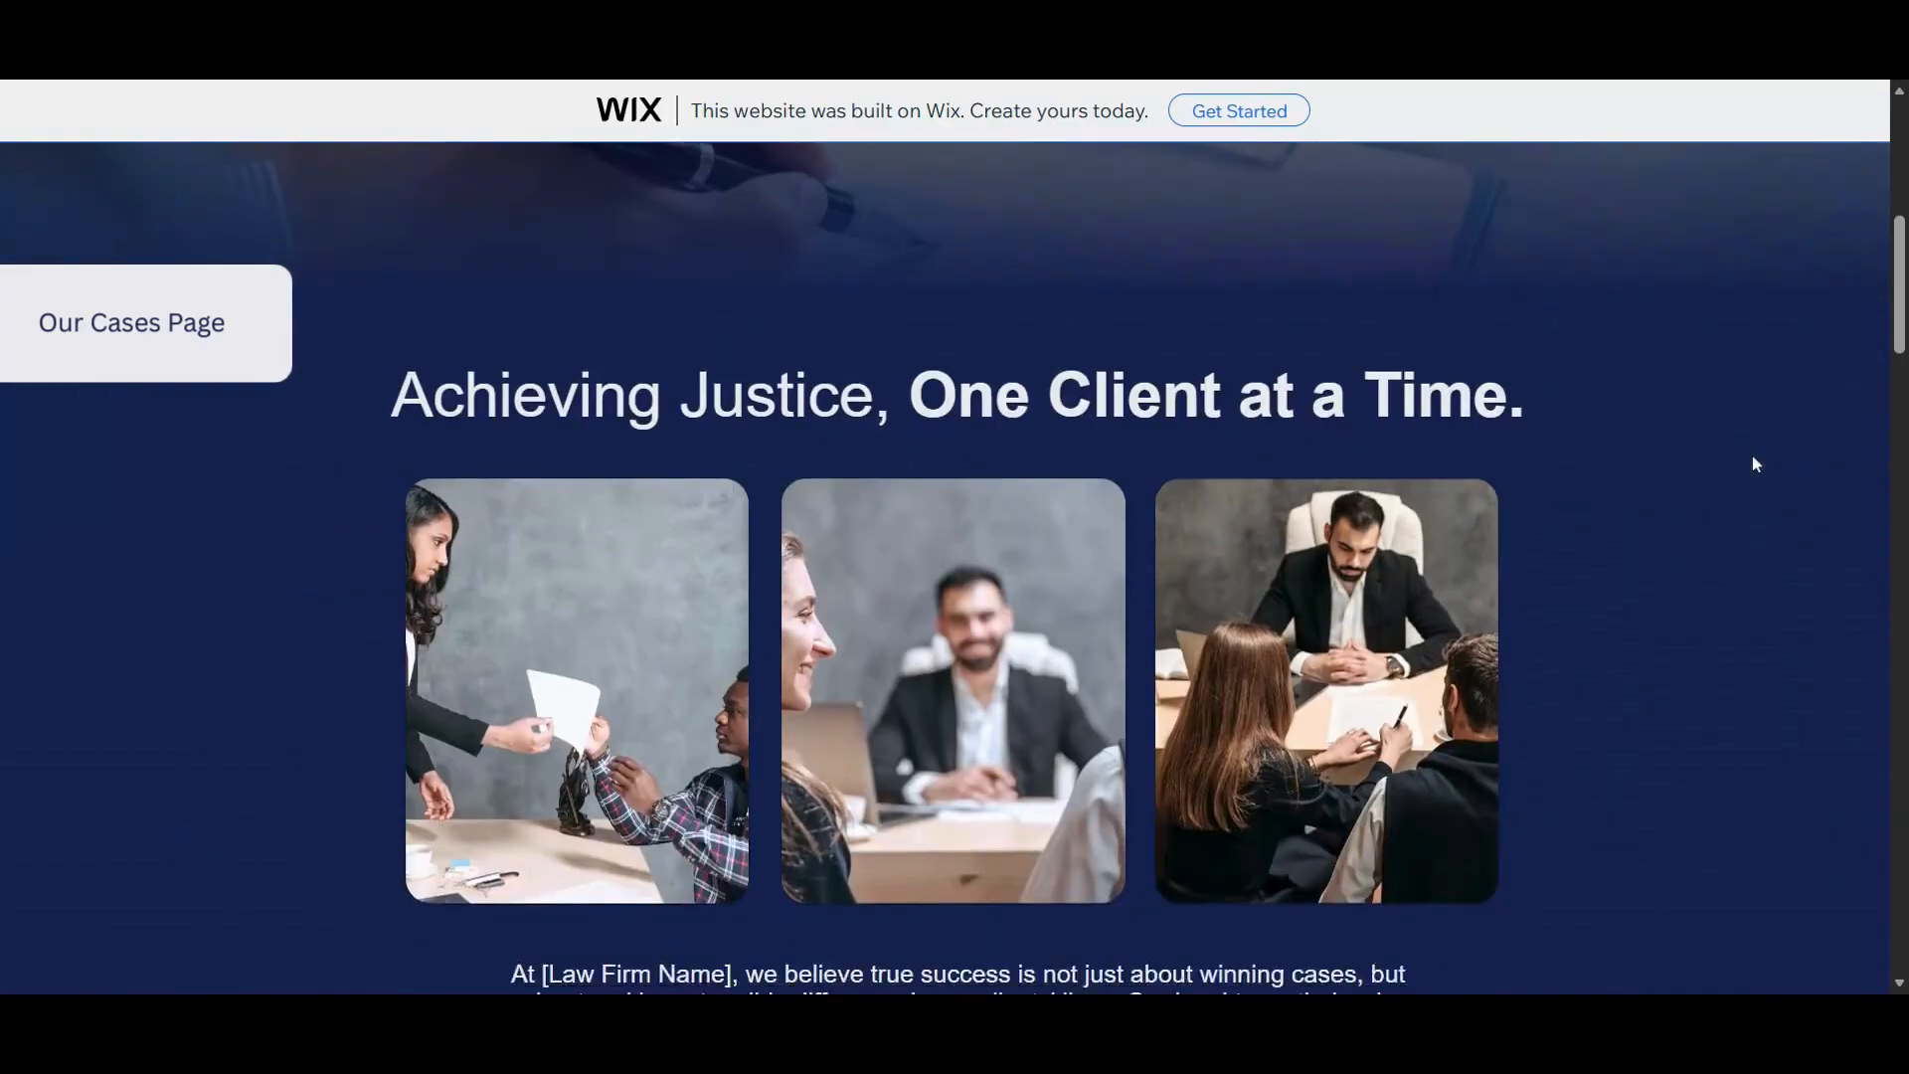
scroll(1754, 464, down, 4)
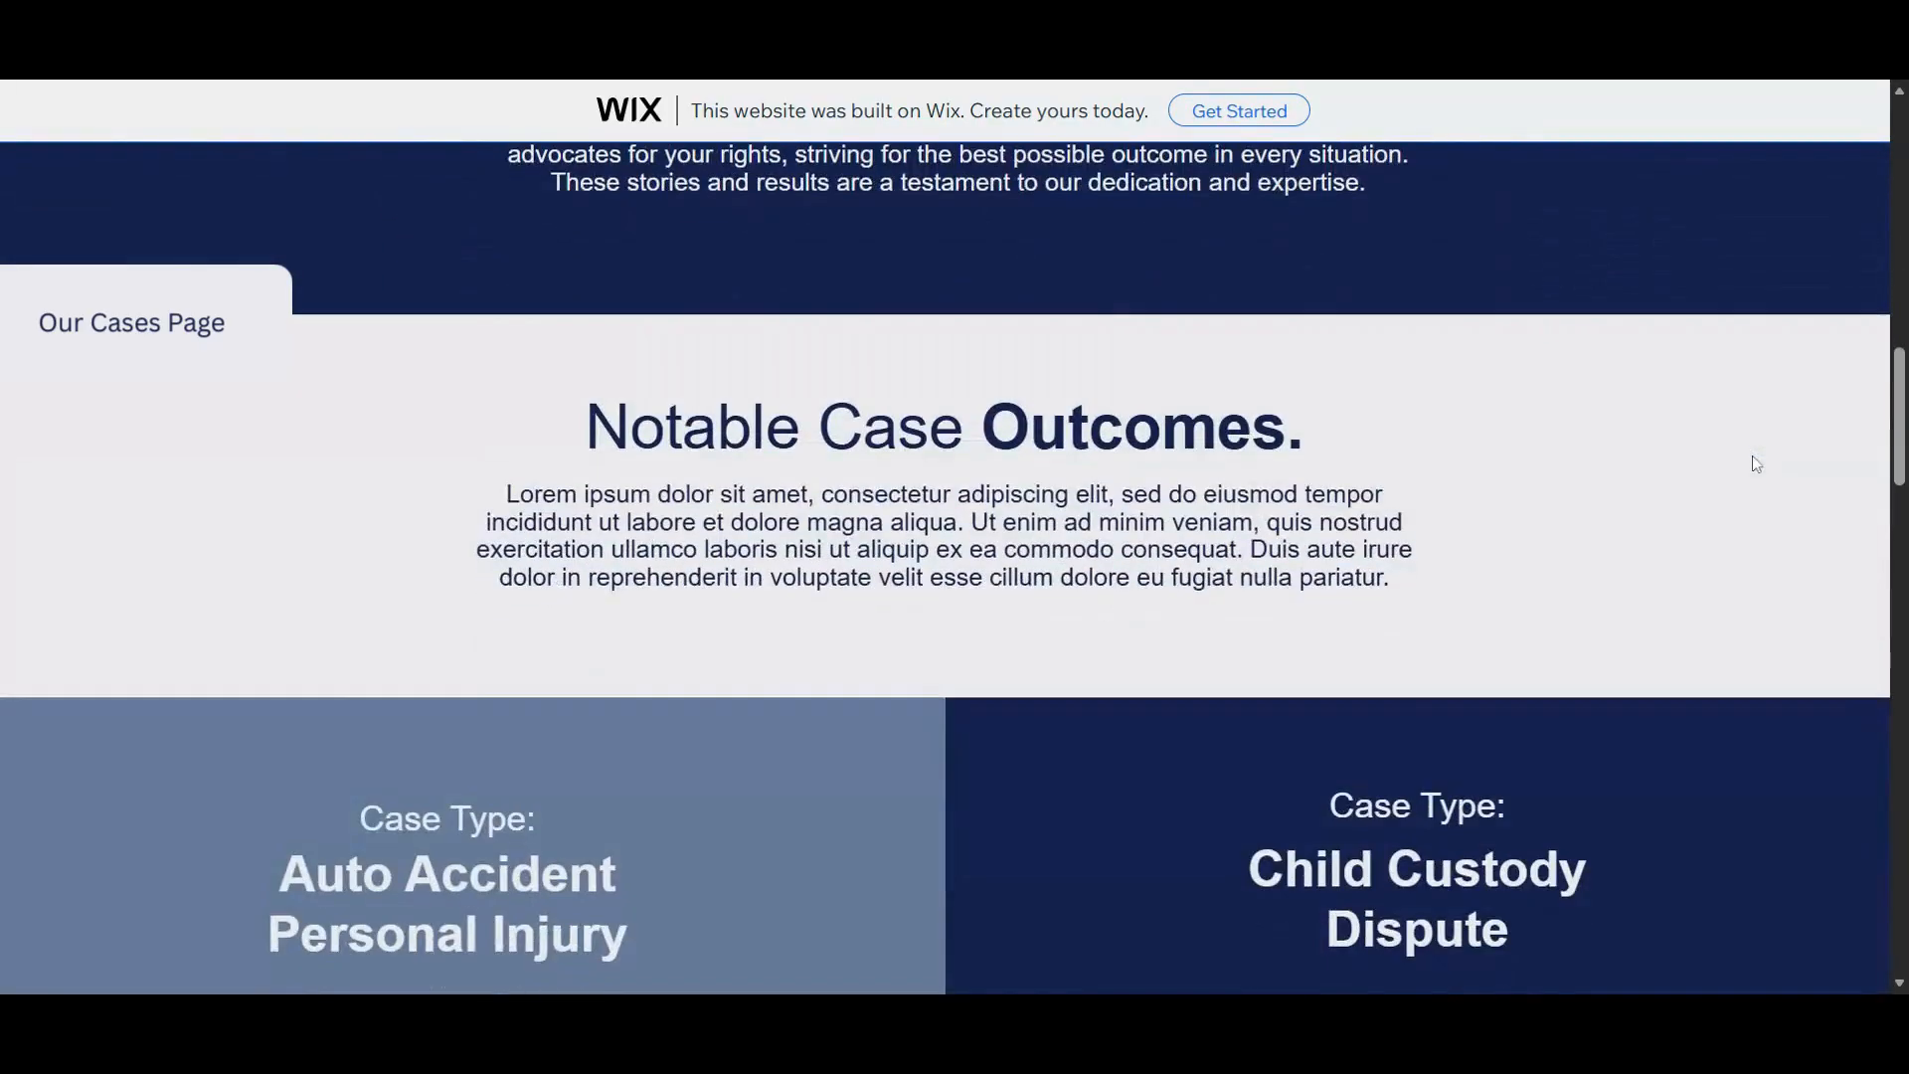
scroll(1754, 463, down, 5)
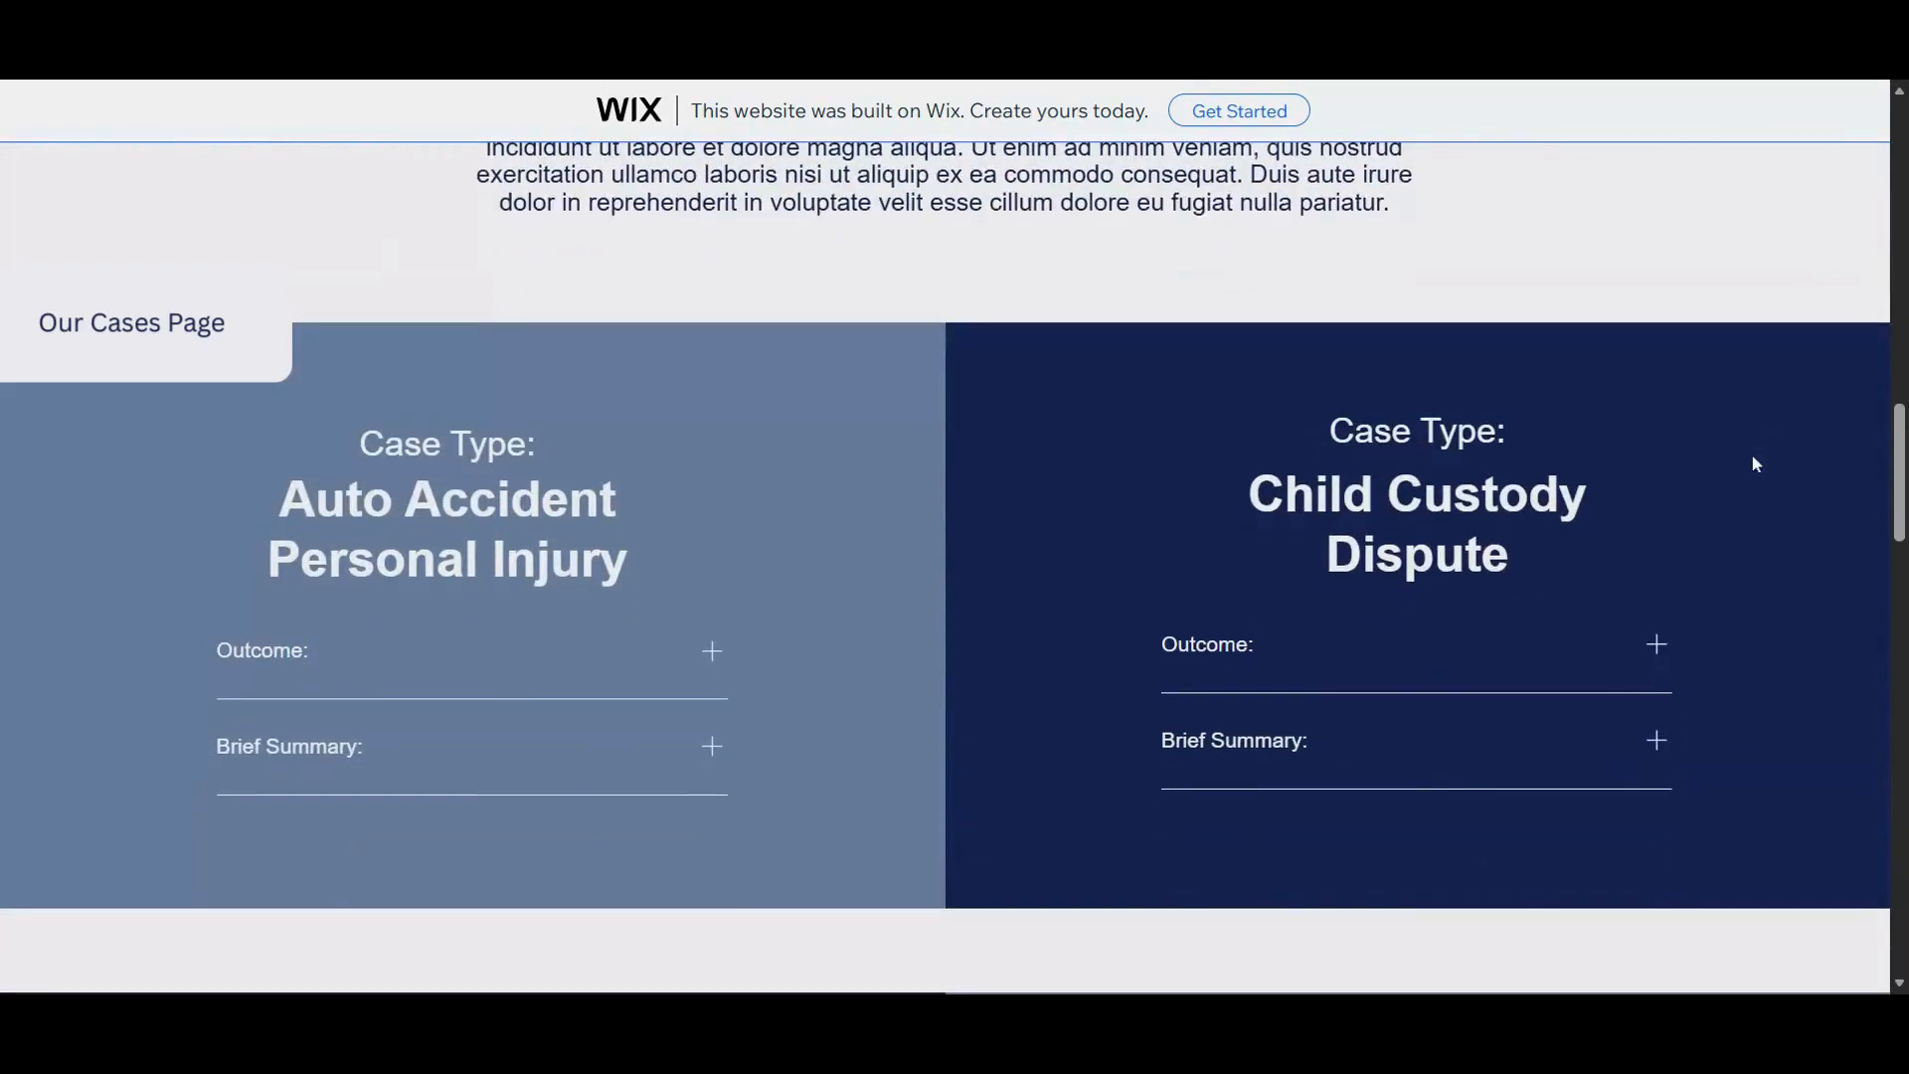
Step: Check the Outcome and Brief Summary of the Auto Accident Personal Injury case, collapse them, and look over the remaining case types and disclaimer
click(609, 691)
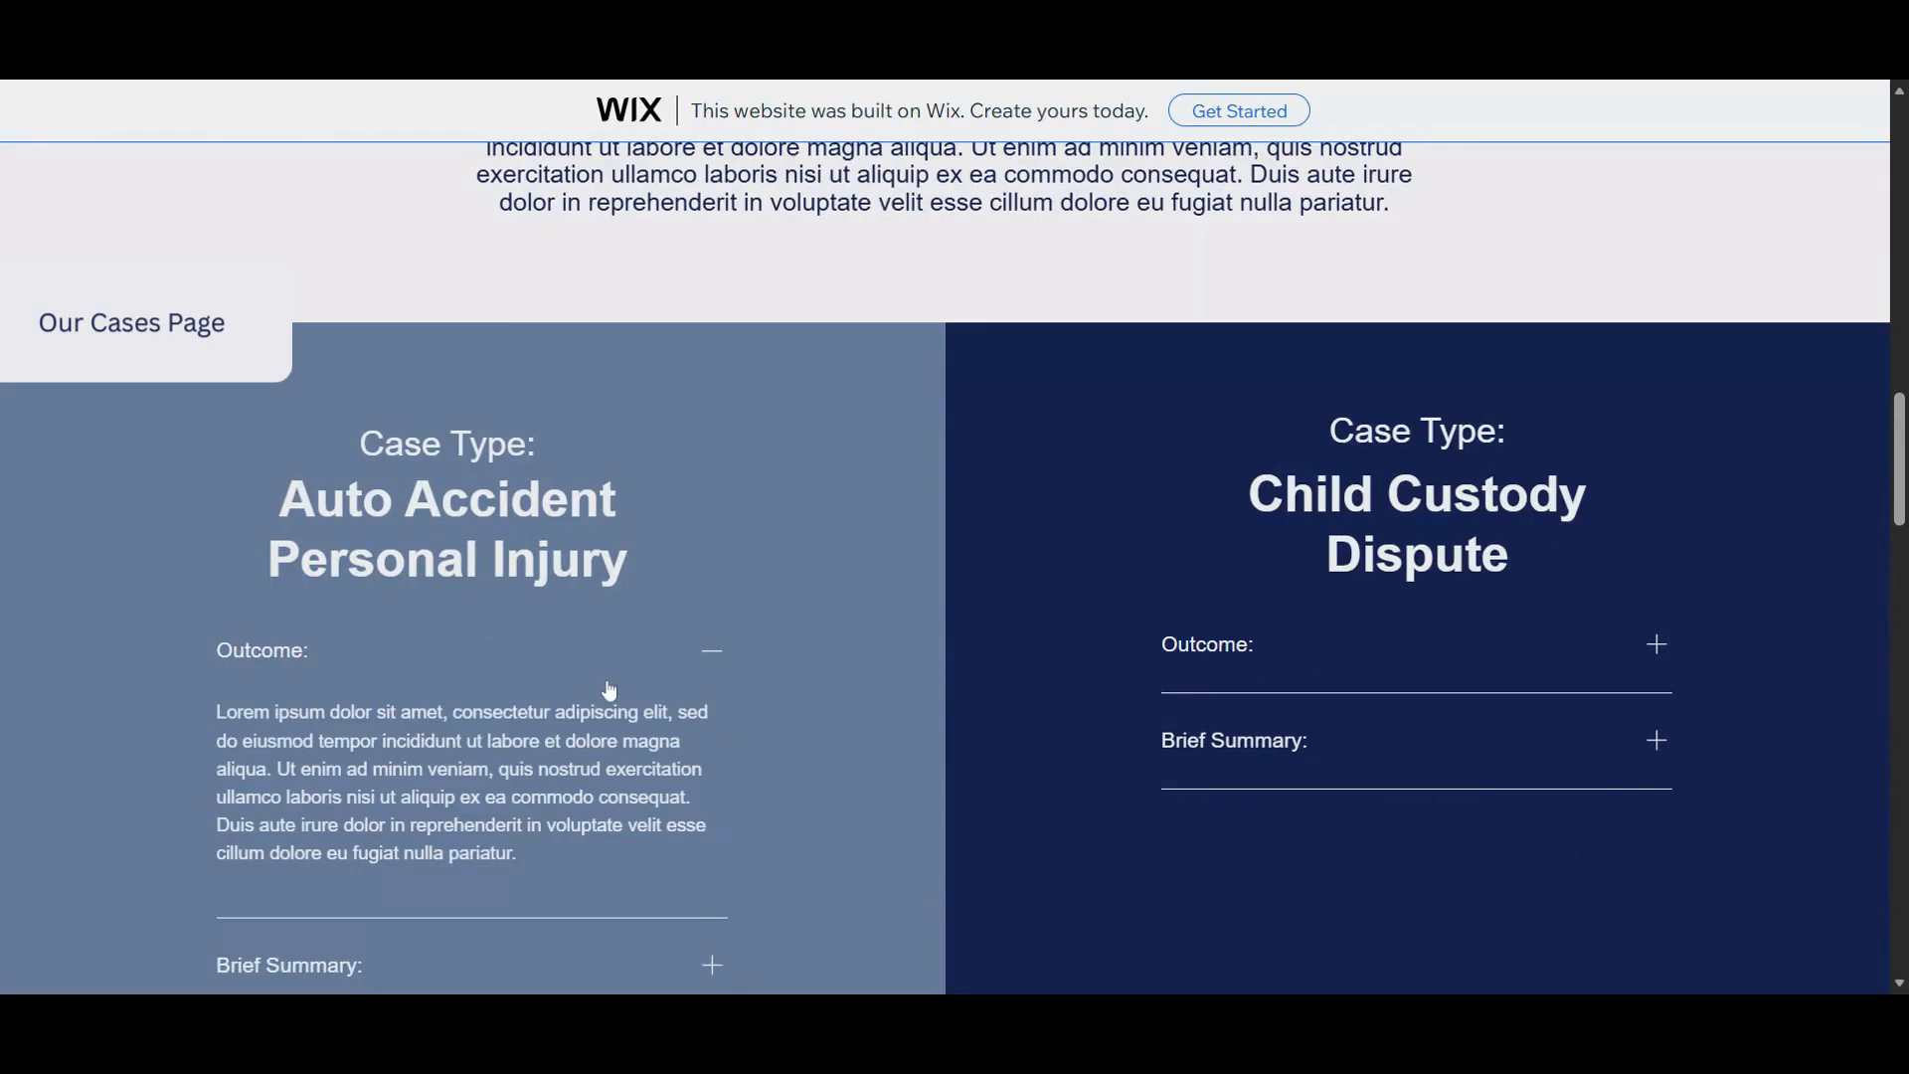
click(602, 762)
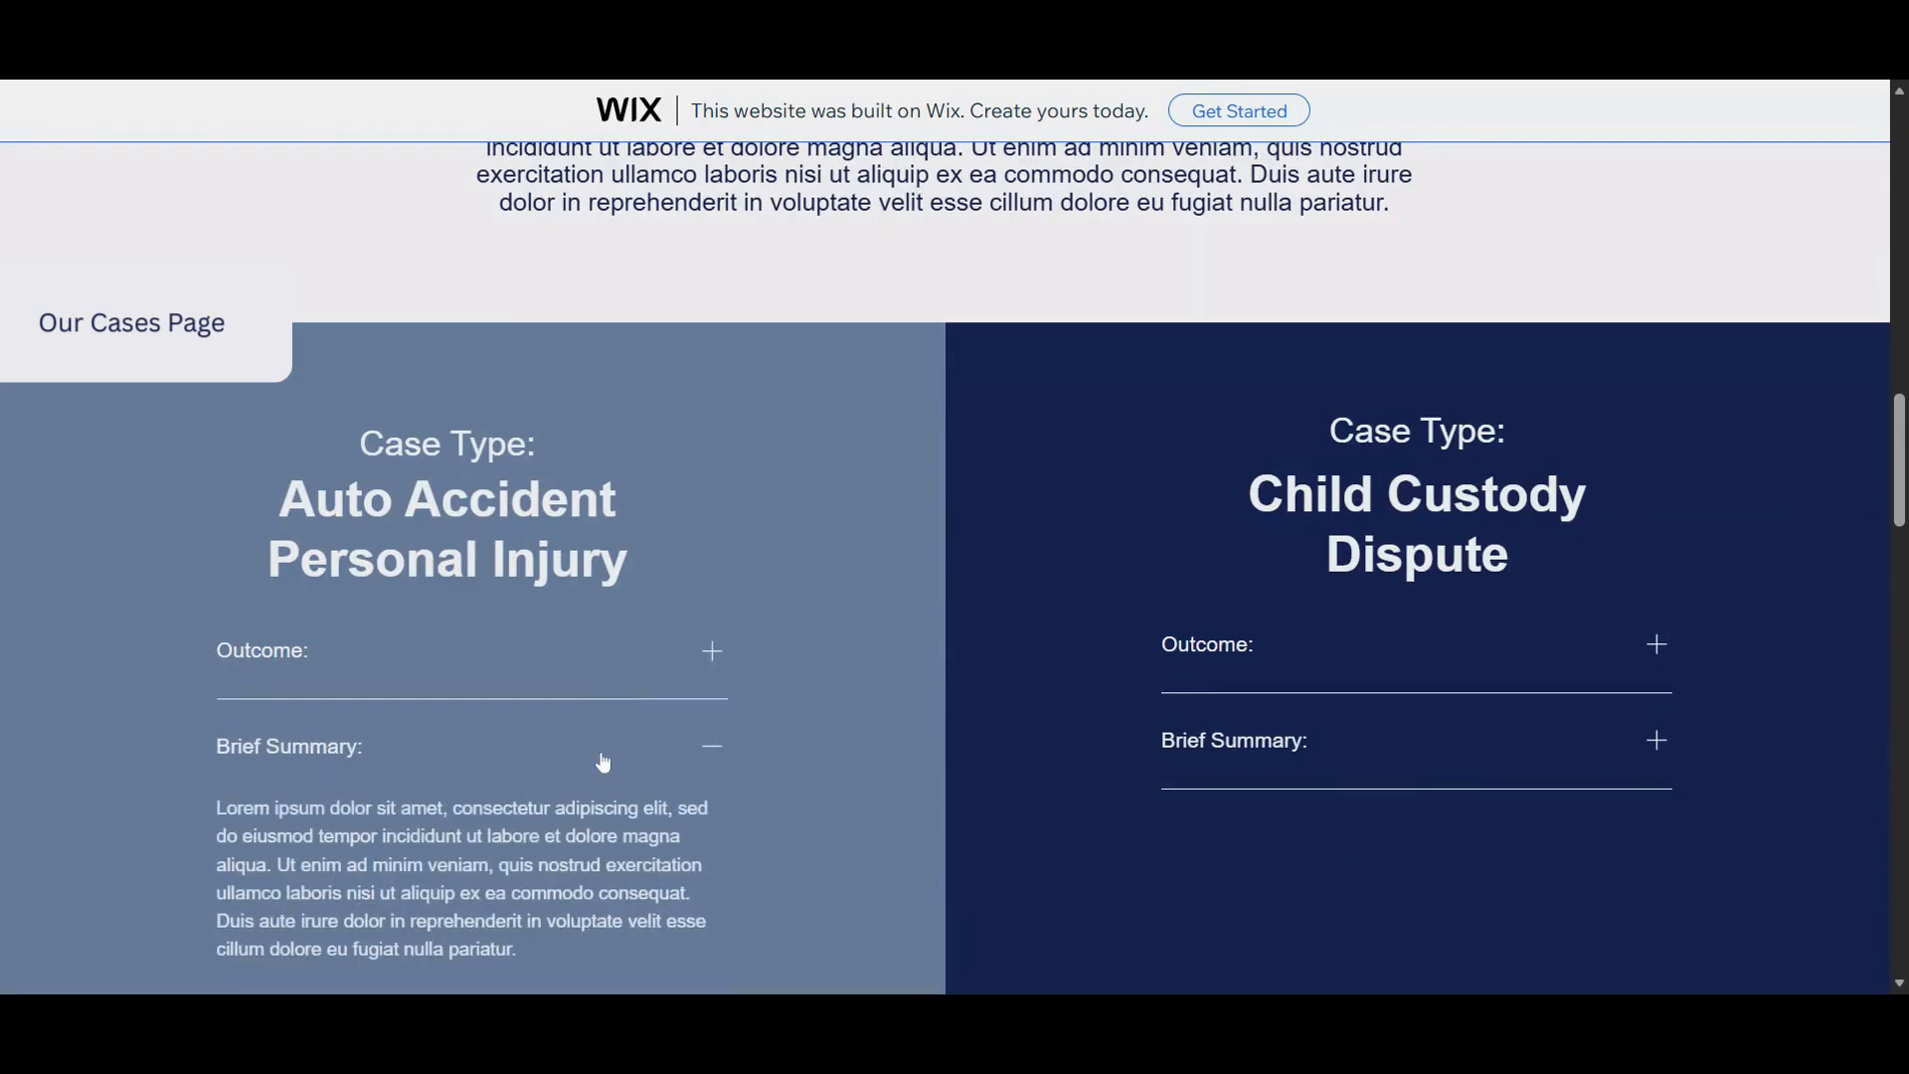
click(603, 763)
scroll(602, 761, down, 8)
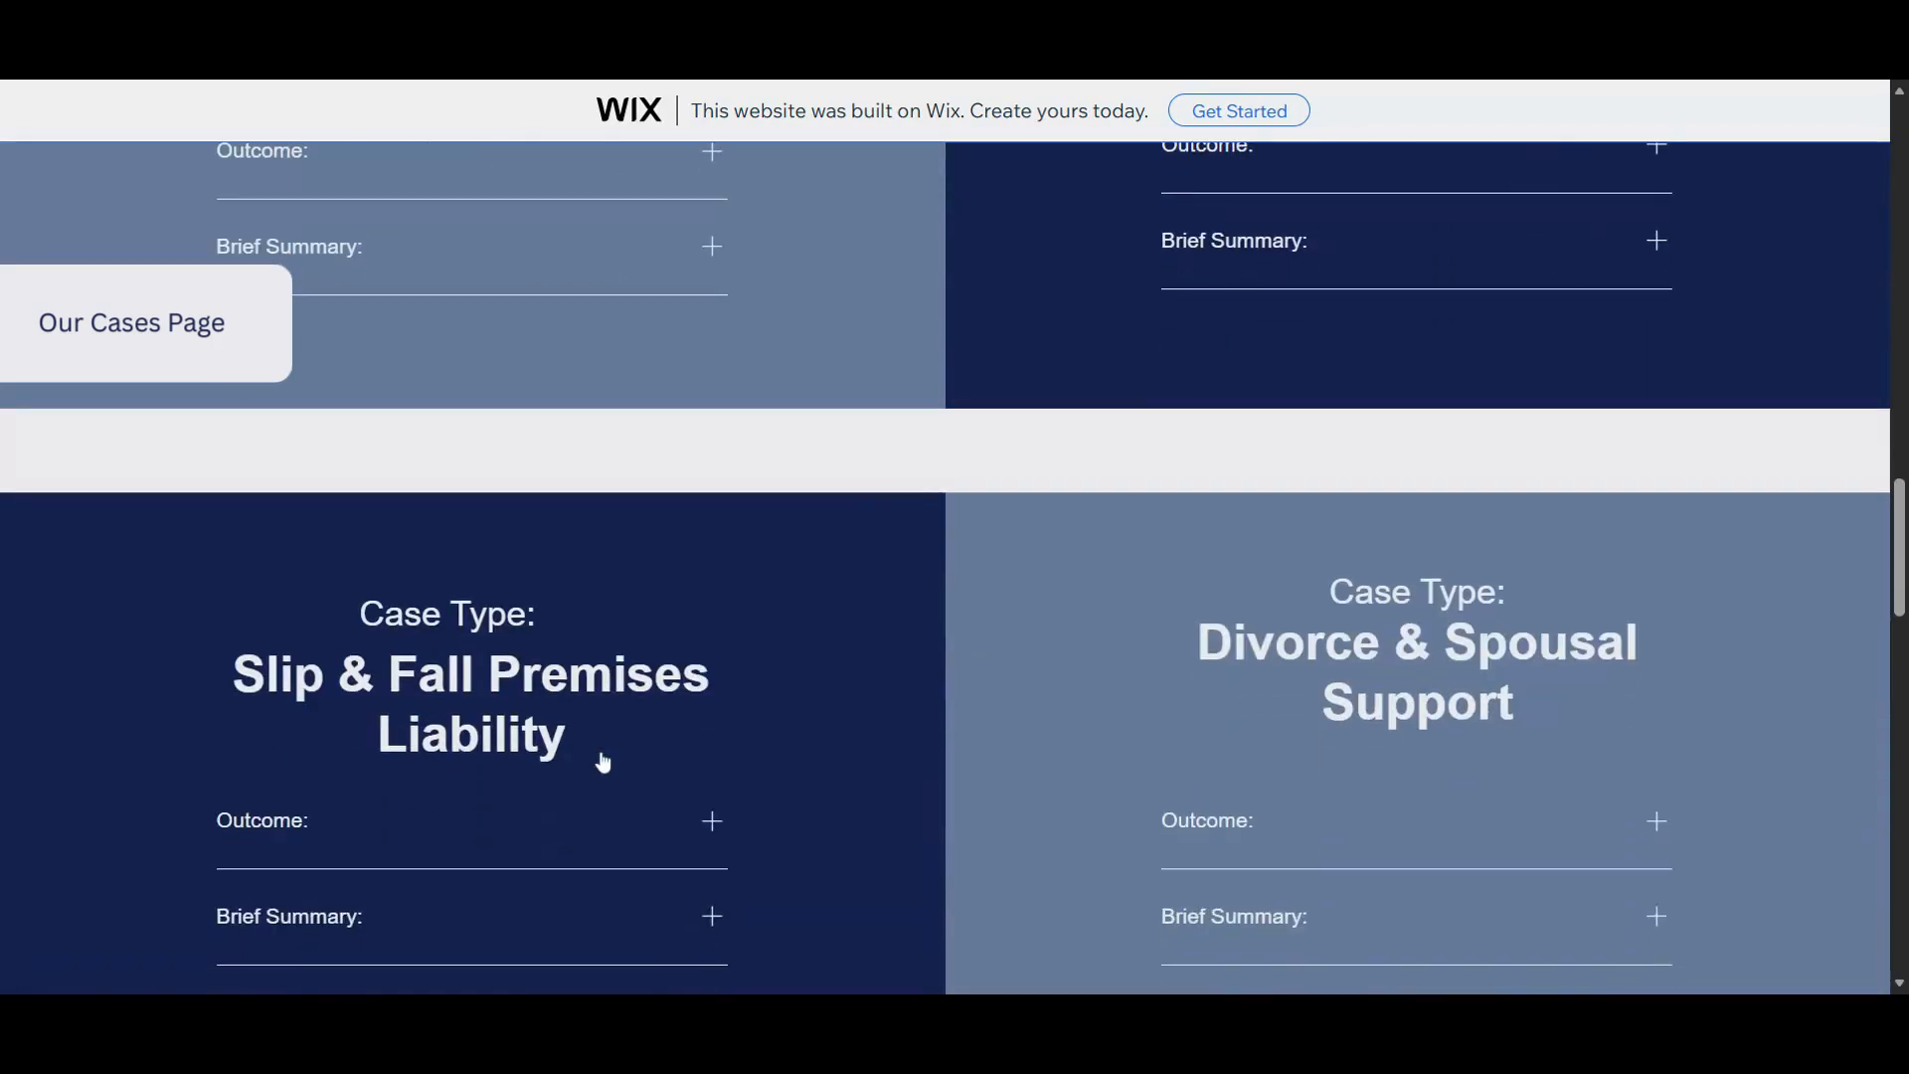
scroll(604, 761, down, 8)
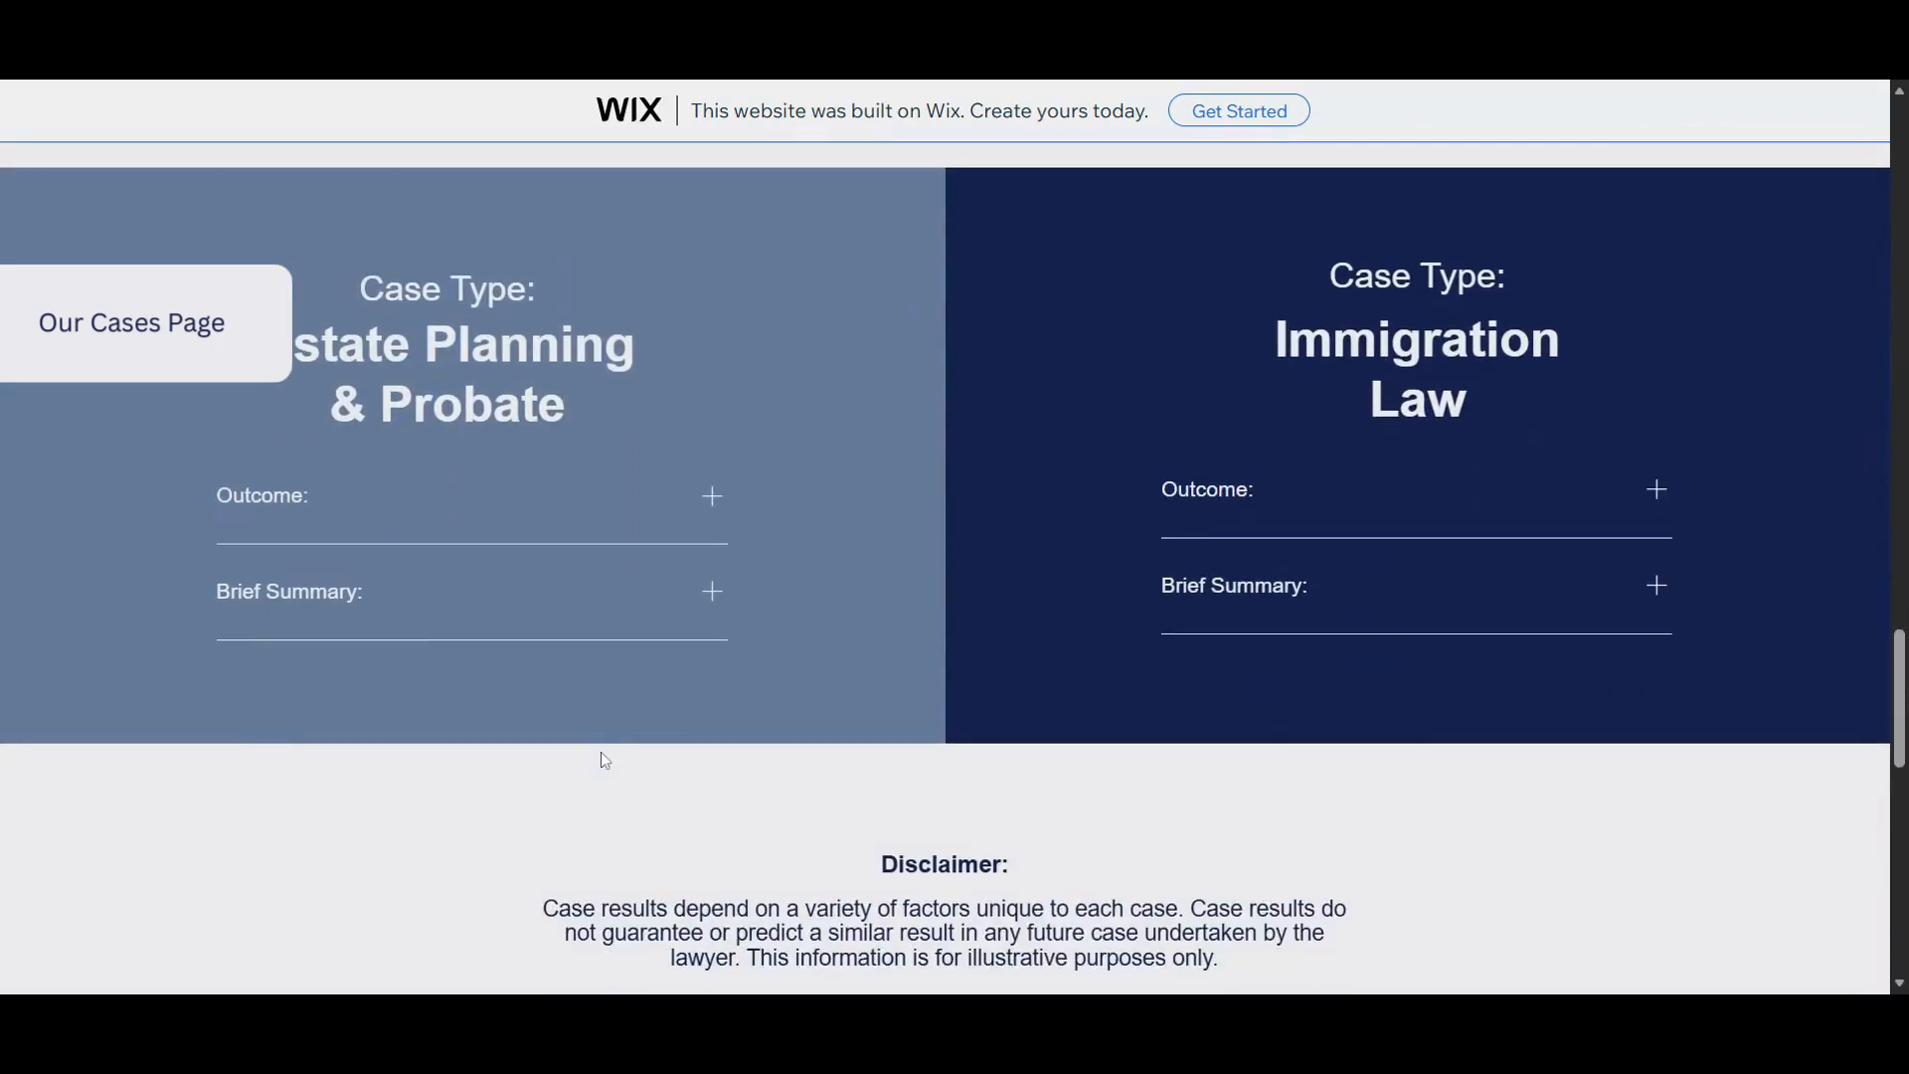
scroll(602, 760, down, 4)
scroll(602, 759, down, 2)
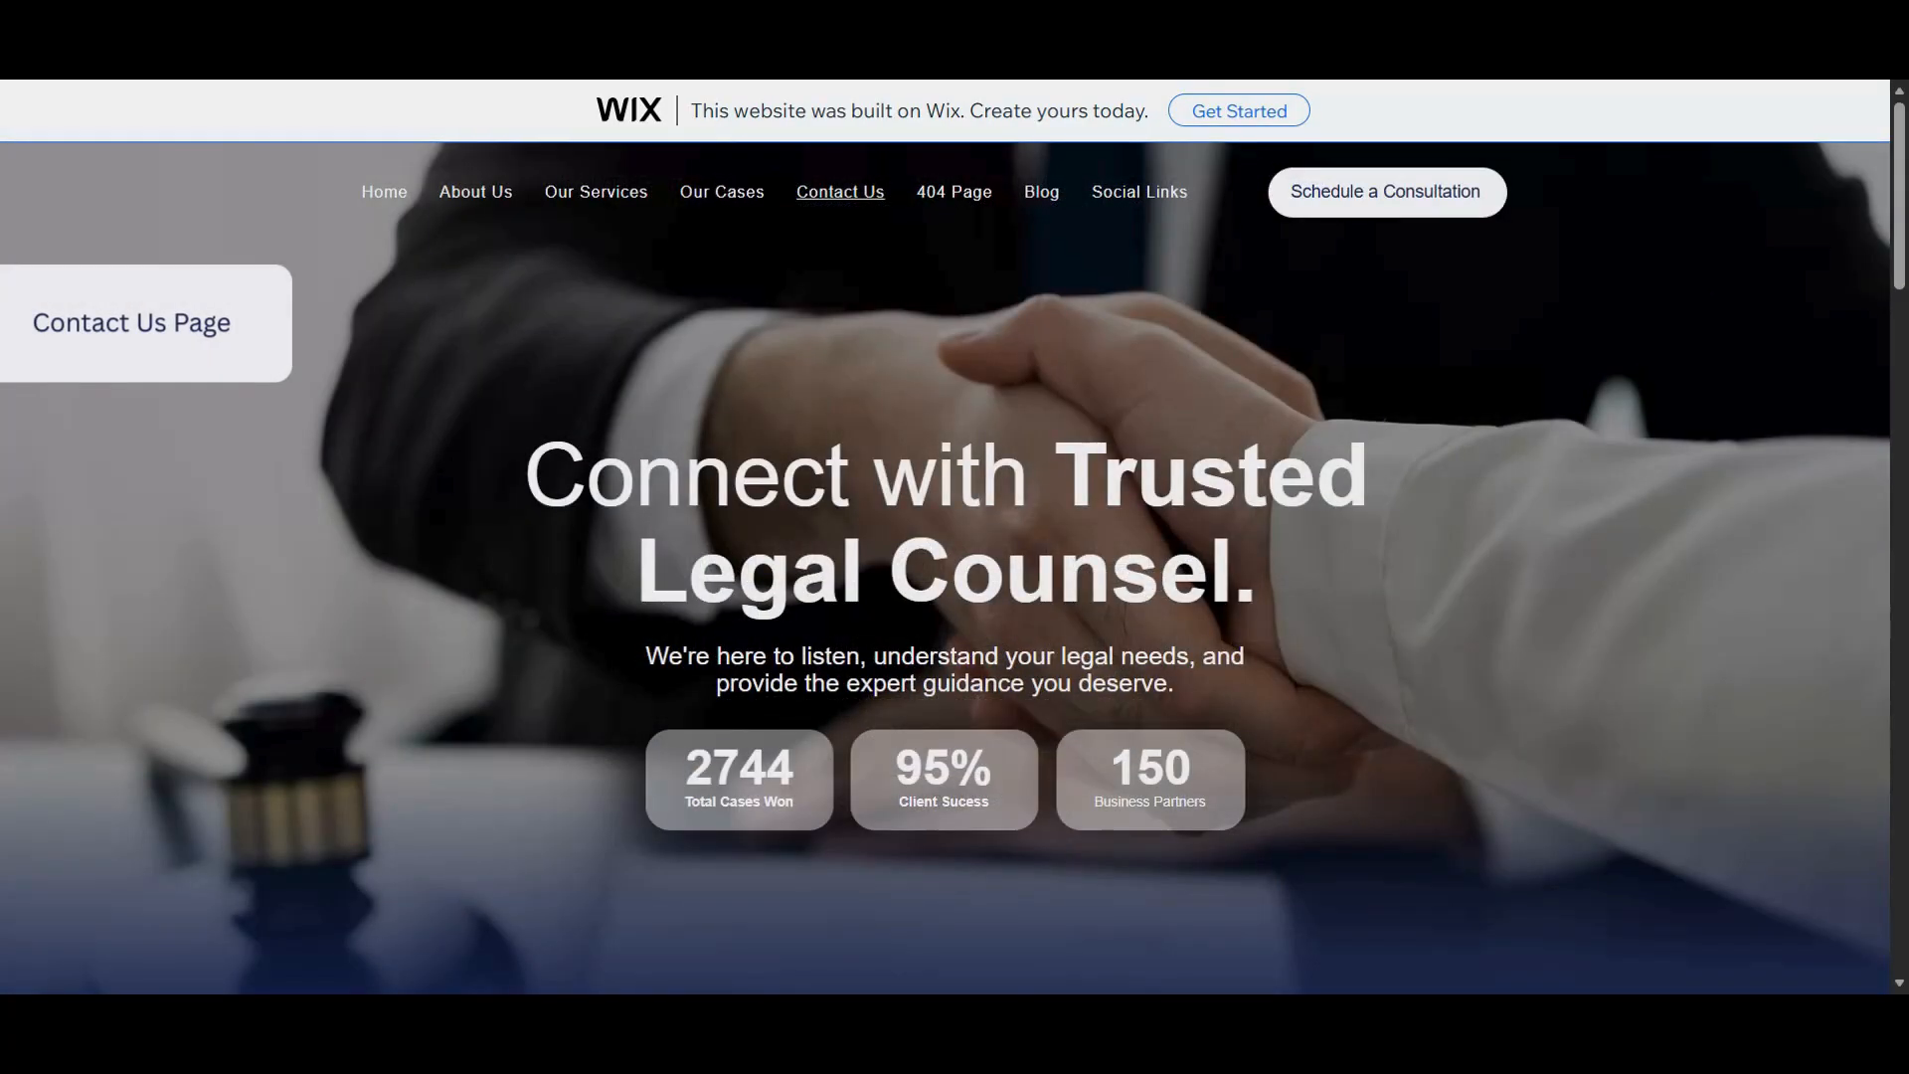
Step: Examine the Contact Us page's office map, contact details, operating hours and confidential consultation request form
scroll(1630, 434, down, 8)
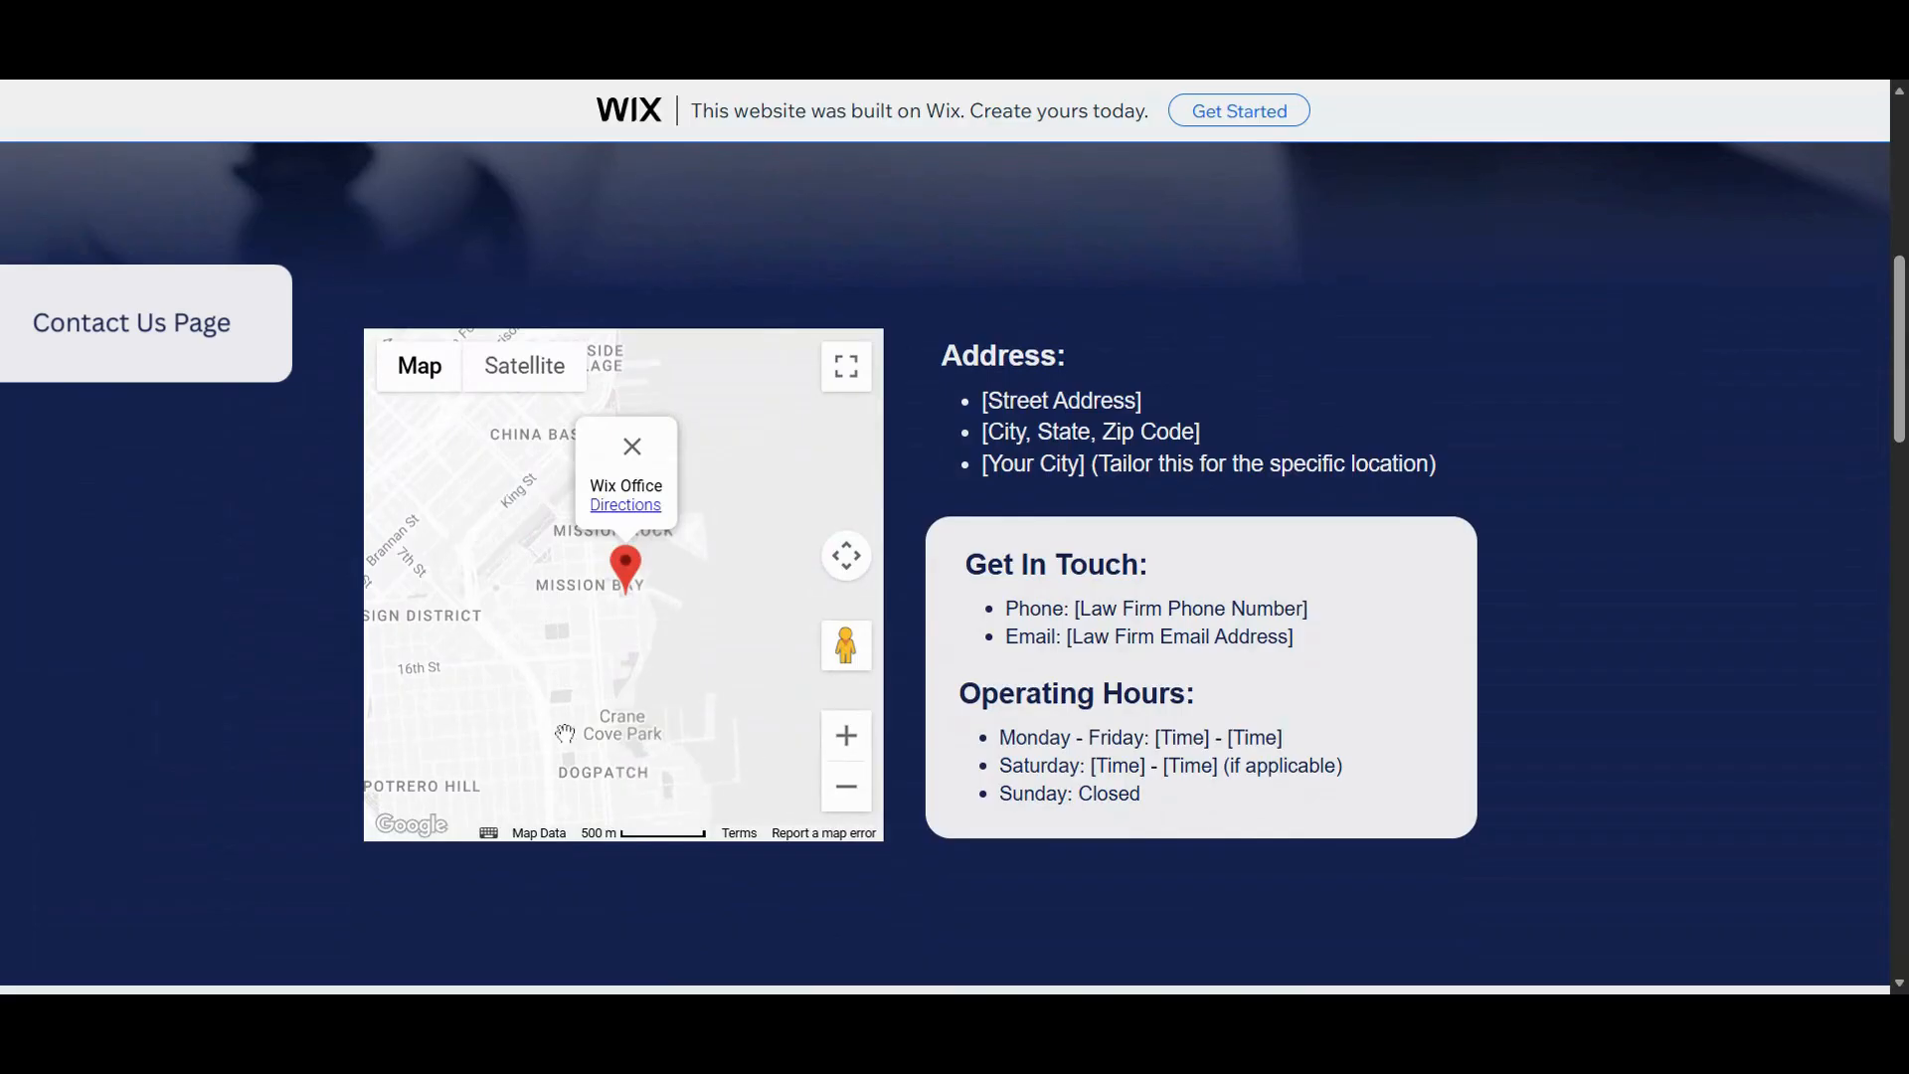
scroll(1346, 666, down, 6)
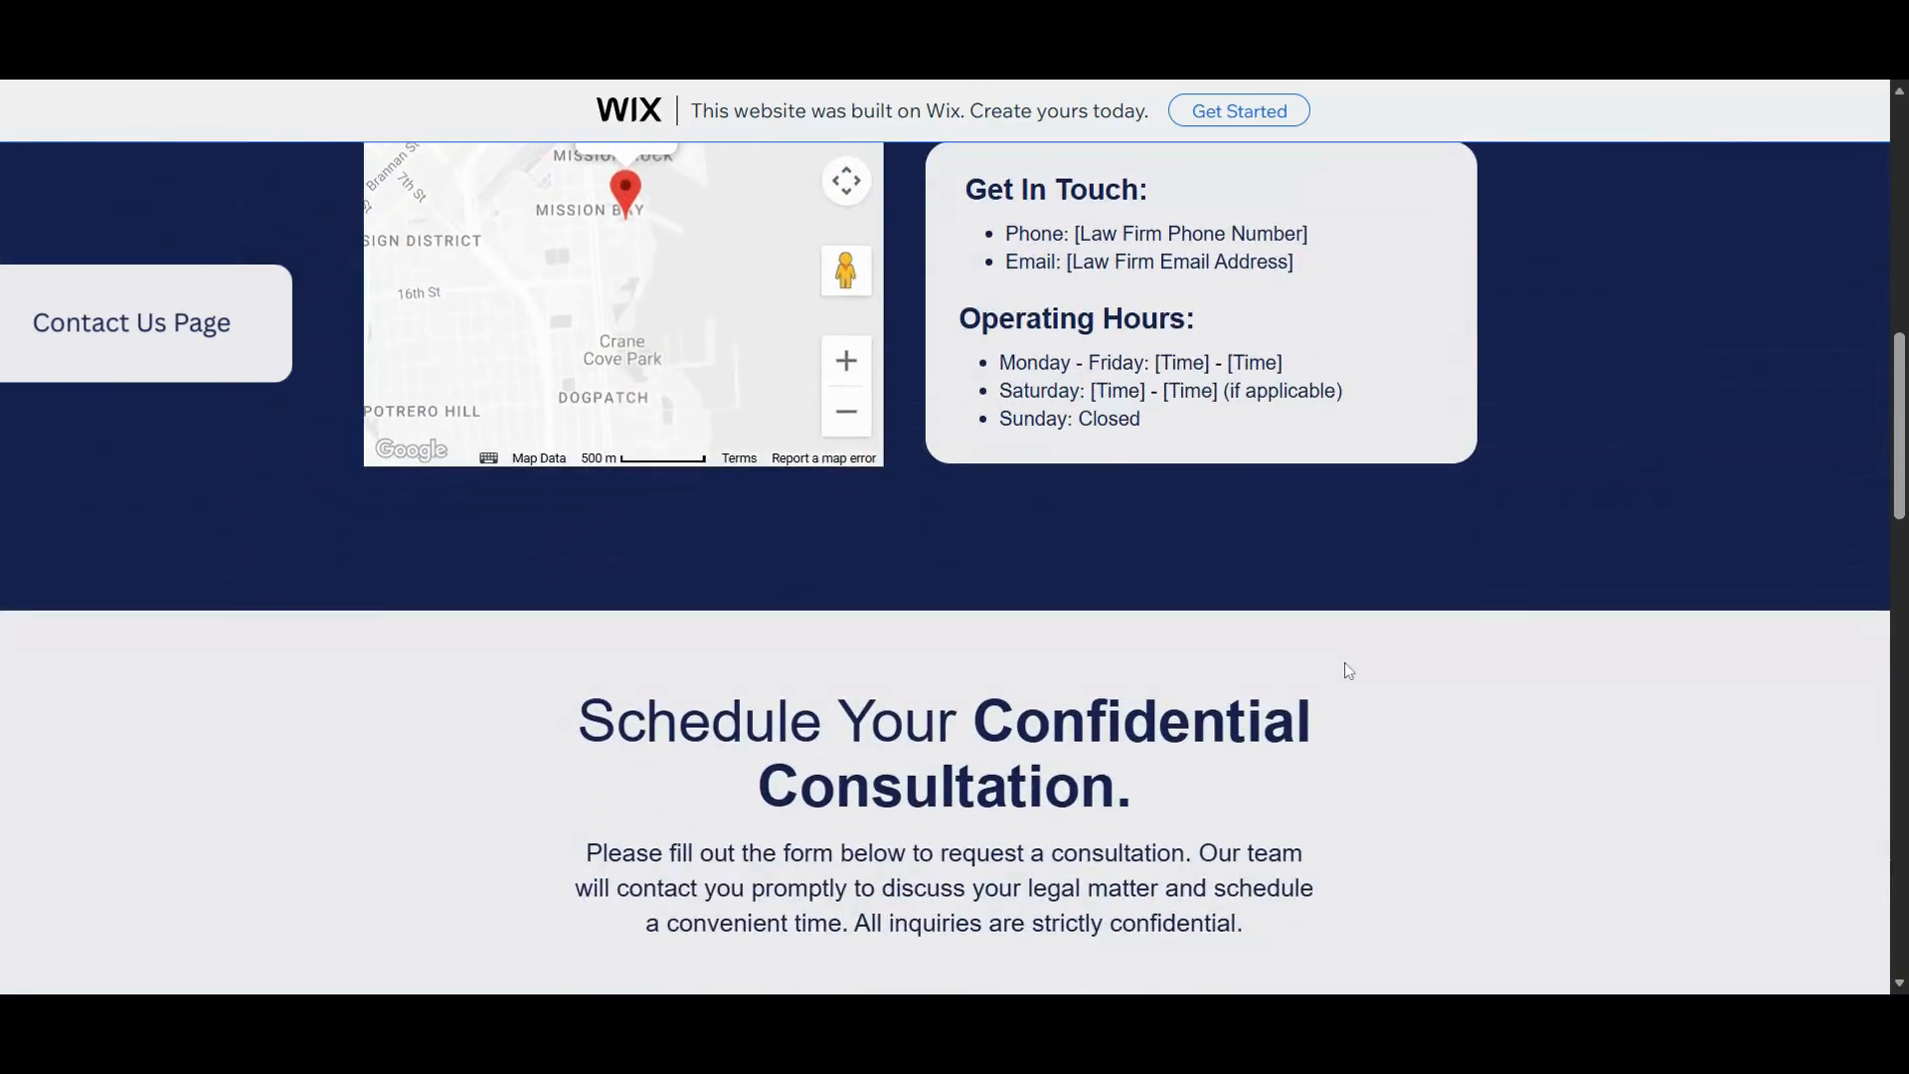
scroll(1349, 671, down, 3)
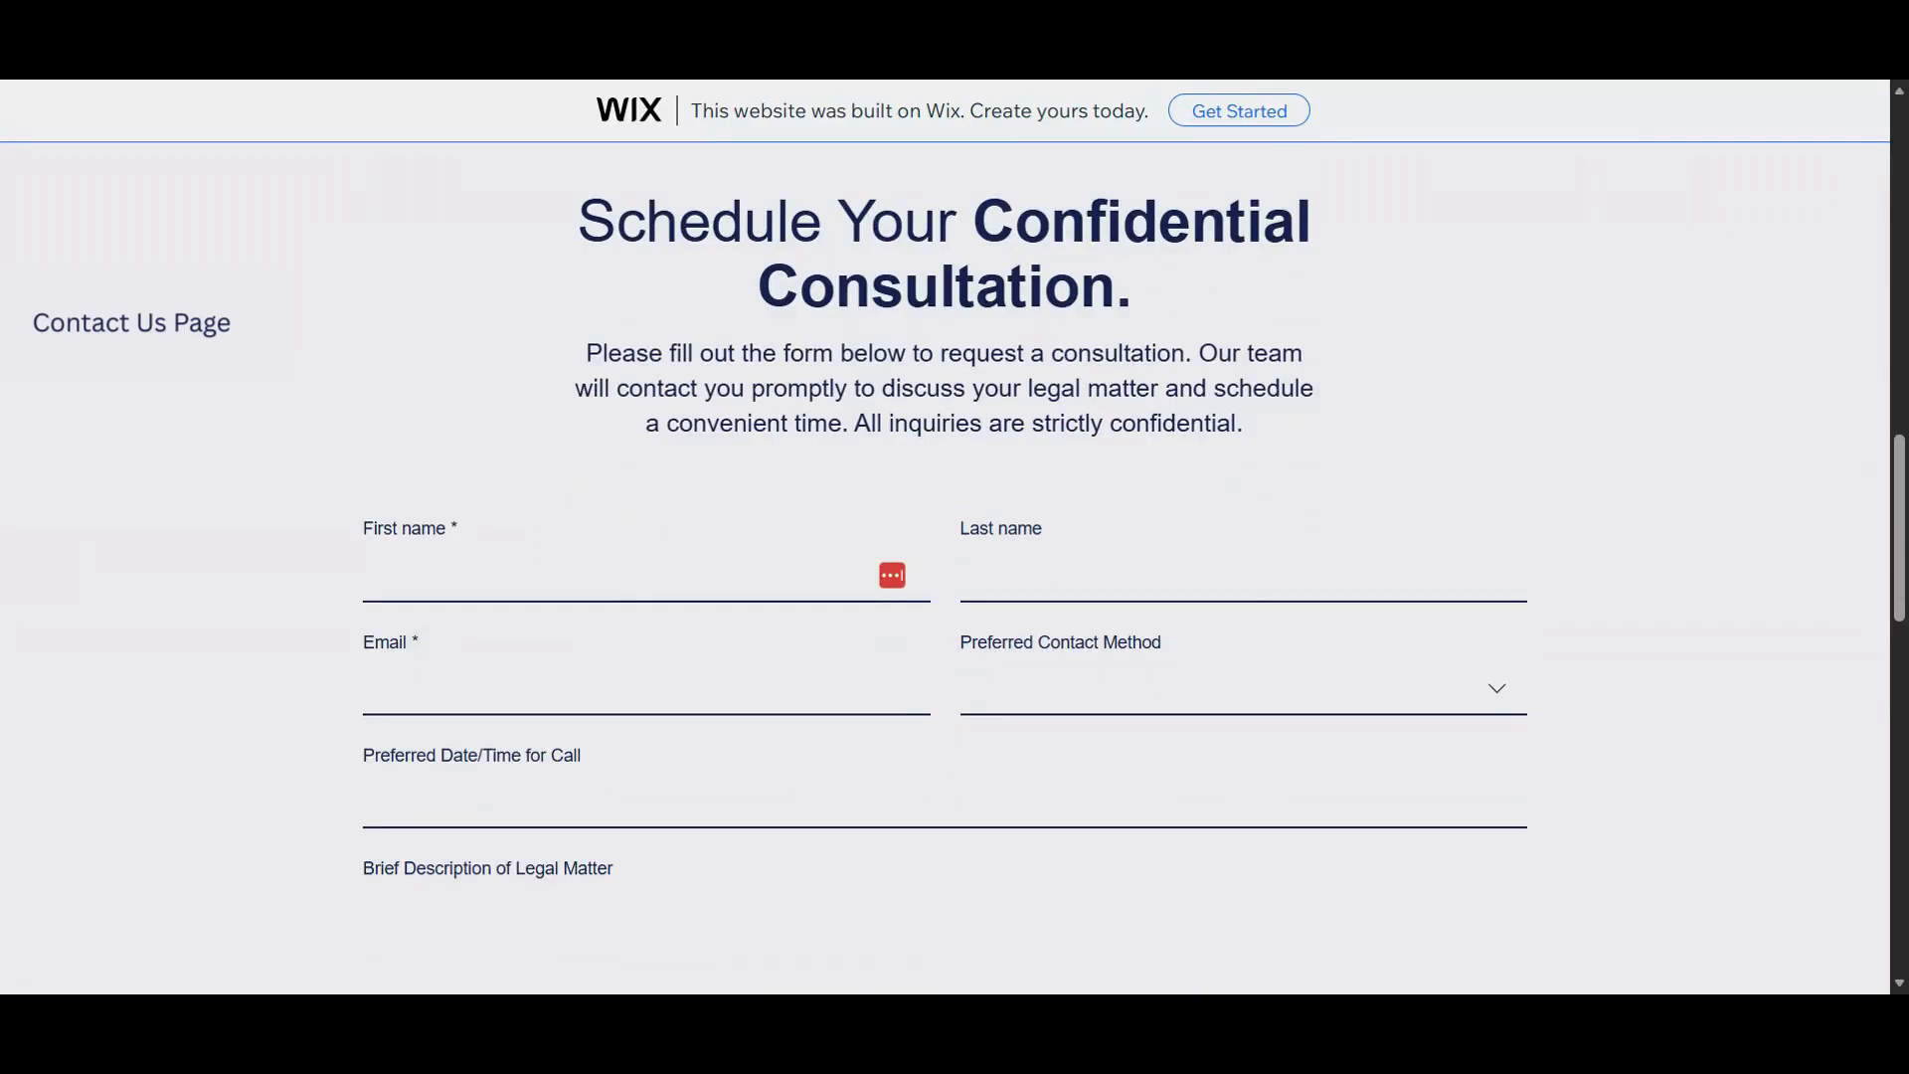
scroll(1346, 668, down, 1)
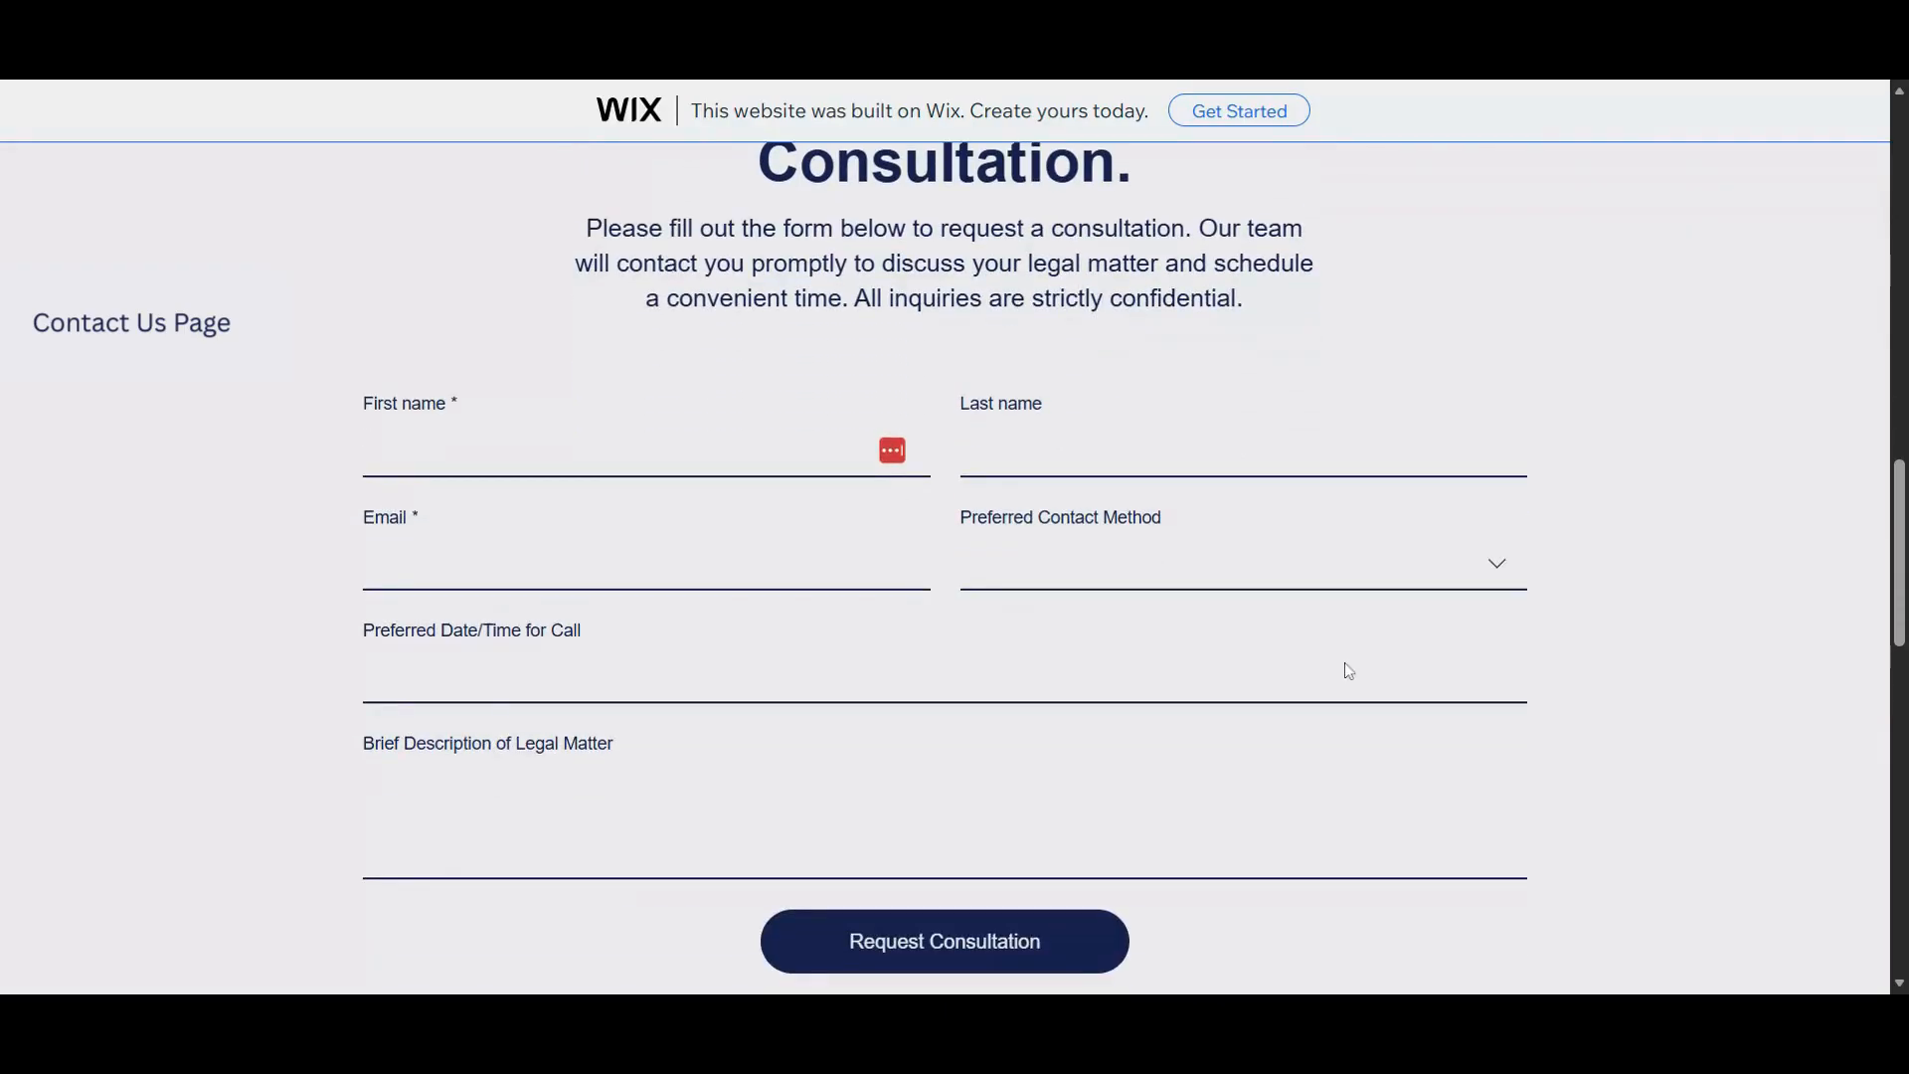
Step: Check the rest of the Contact Us page, expanding and collapsing the FAQ on what to bring to a first consultation
scroll(1245, 639, down, 8)
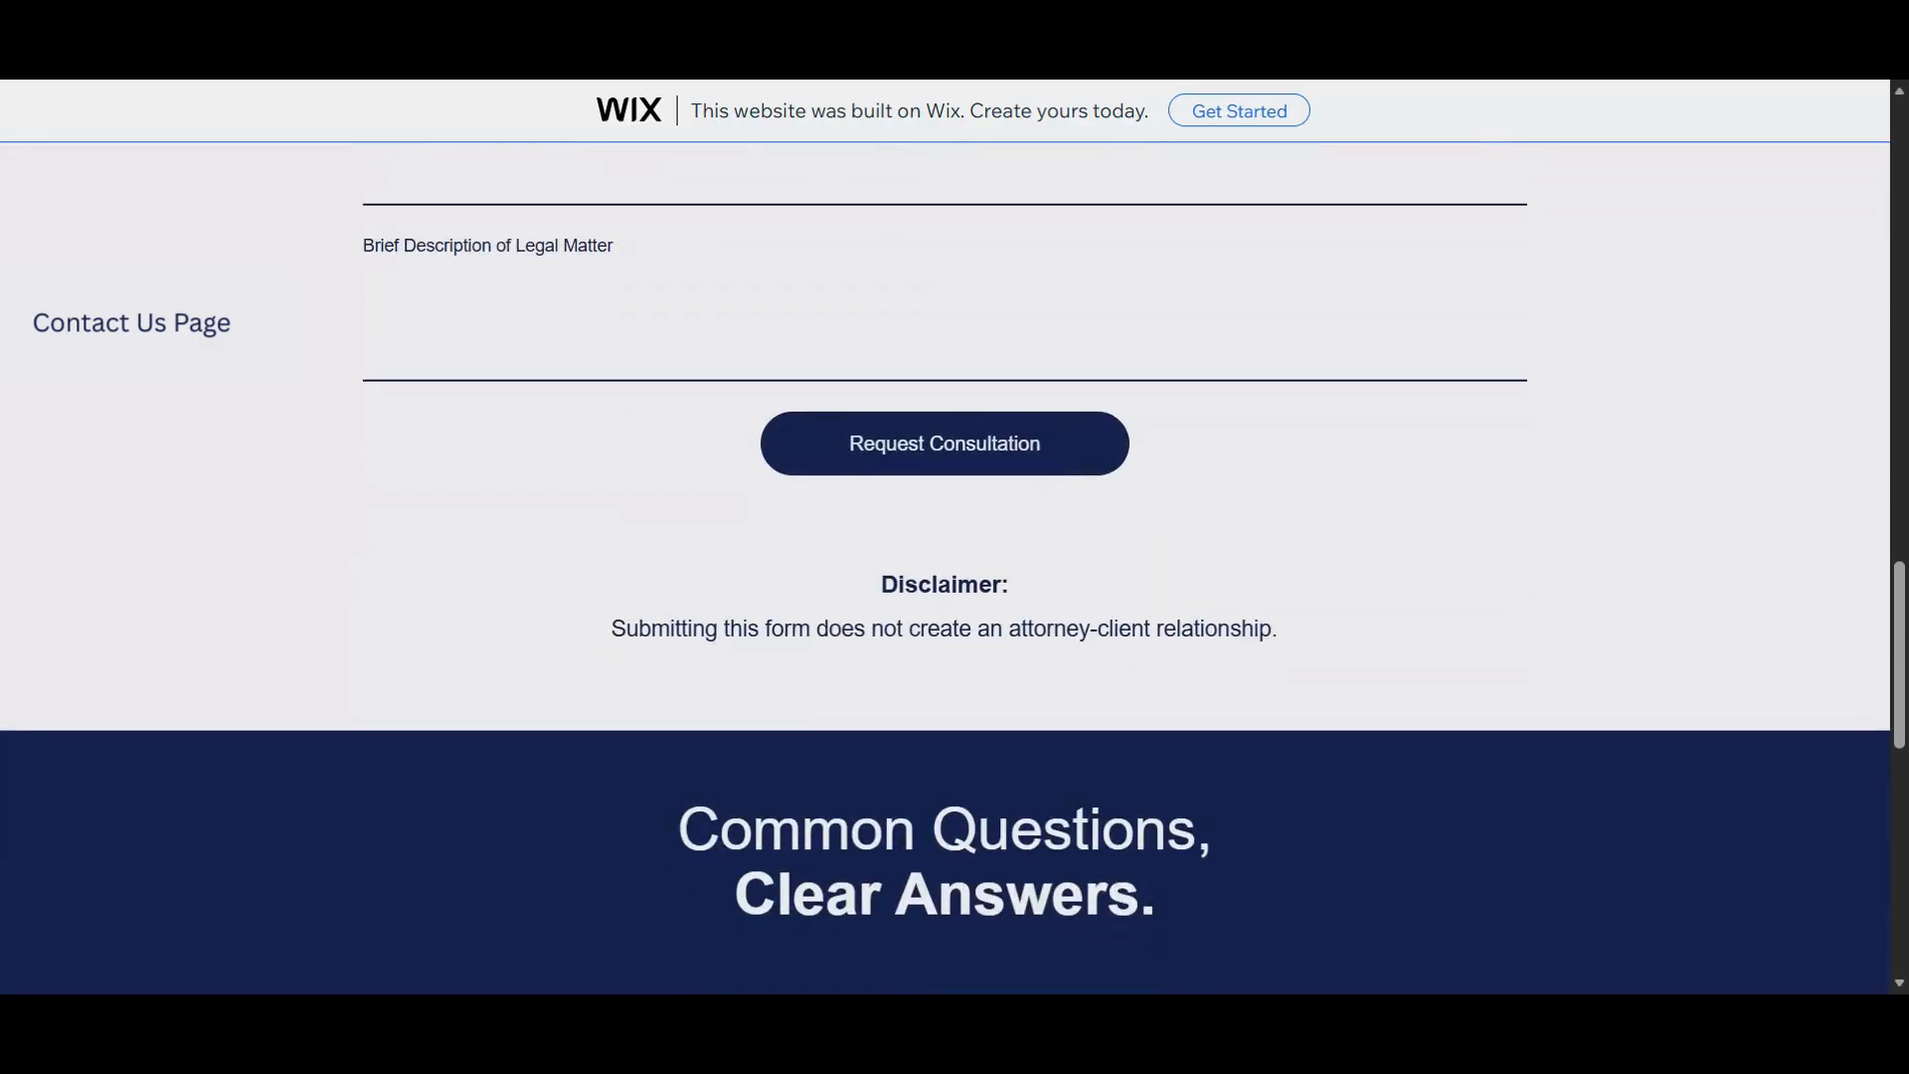
scroll(1213, 597, down, 1)
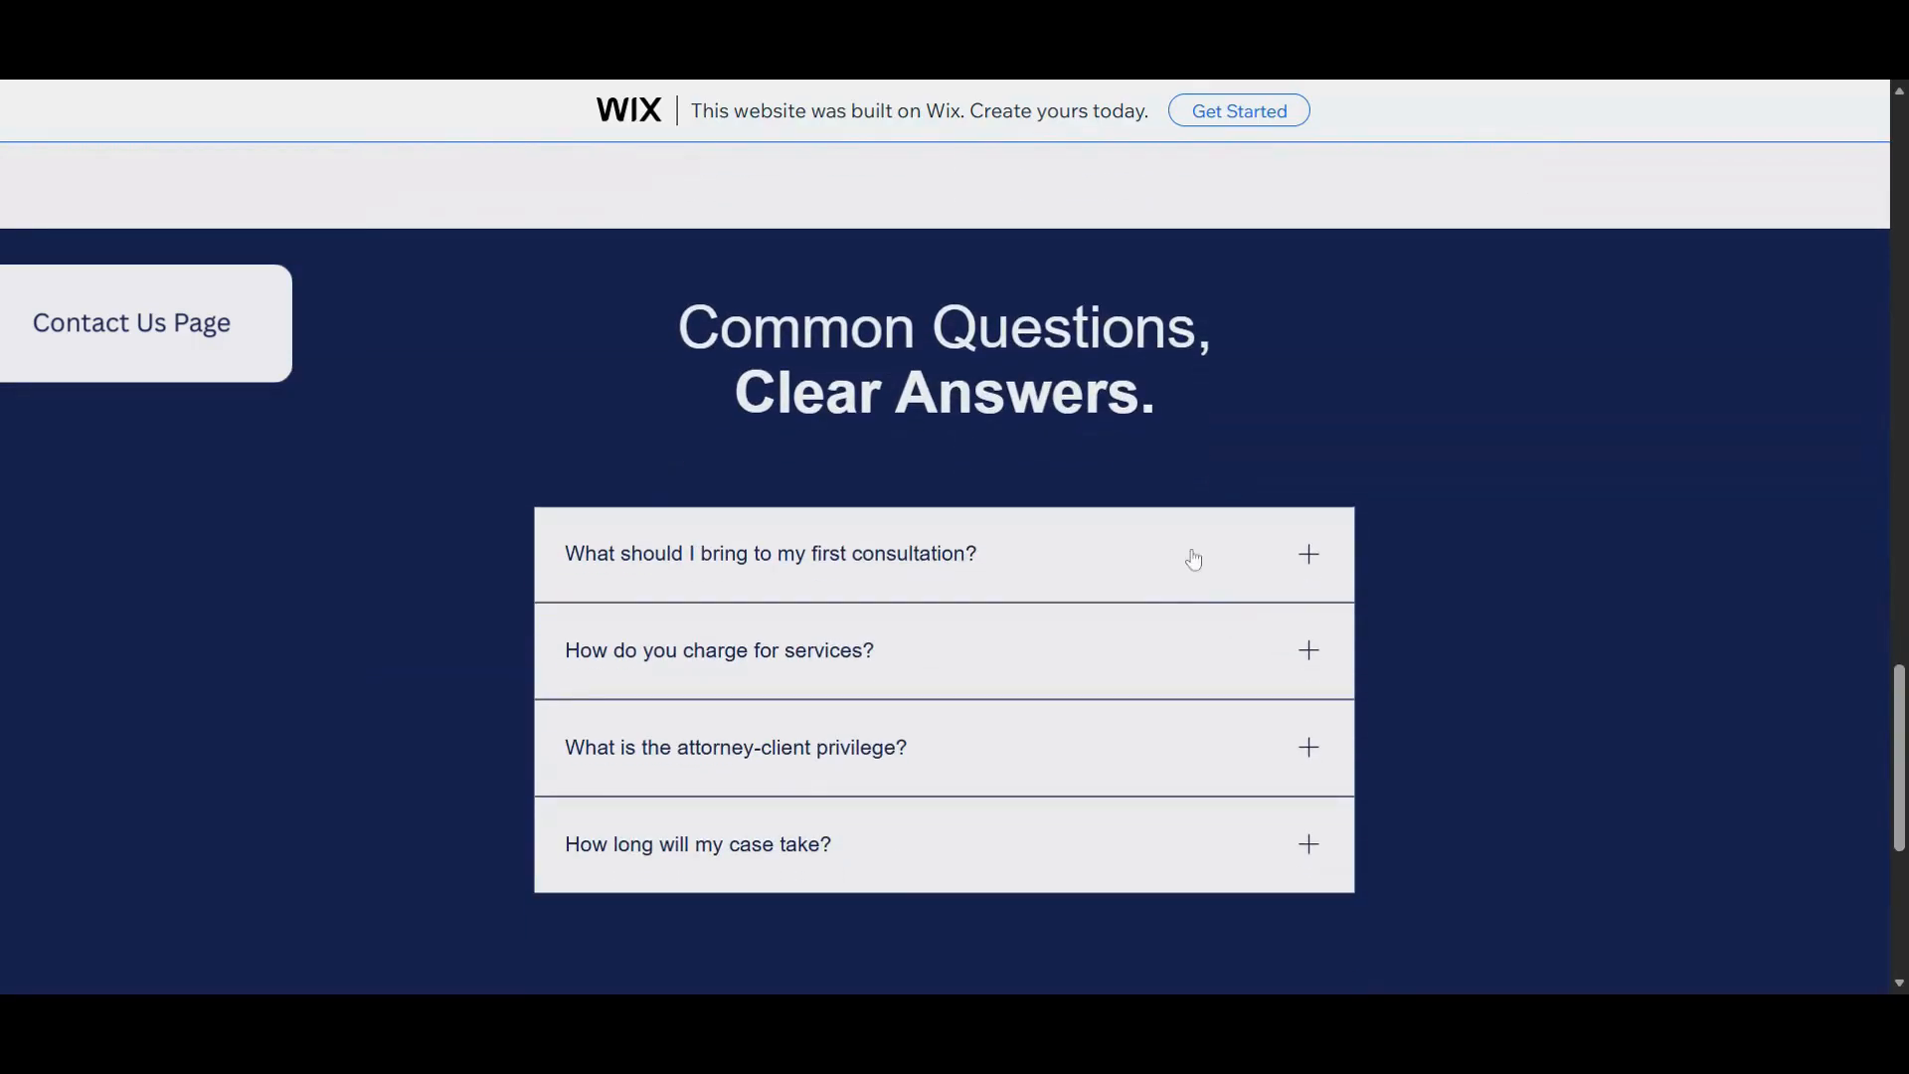
click(1168, 550)
click(1169, 550)
scroll(1168, 549, down, 2)
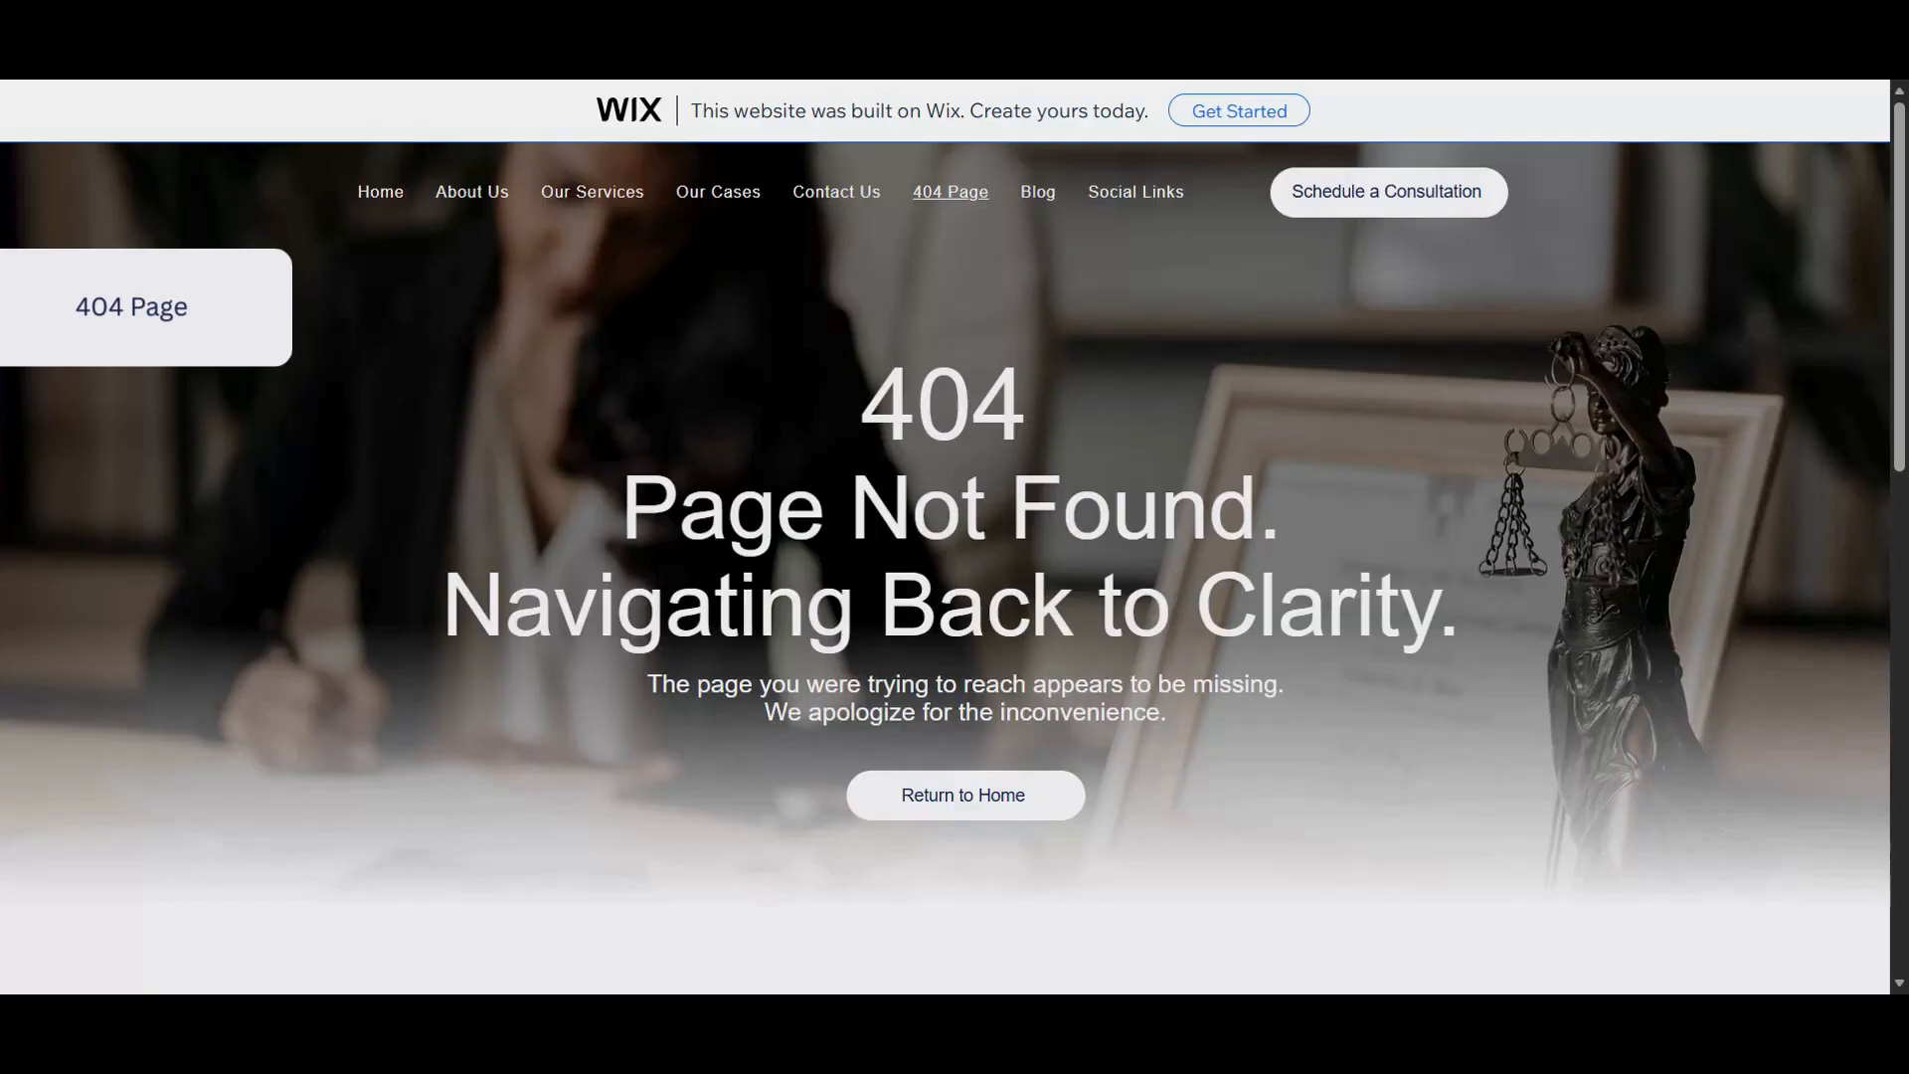
Step: Examine the 404 Page from its Page Not Found hero to the Explore the Information You Need section
scroll(1624, 514, down, 3)
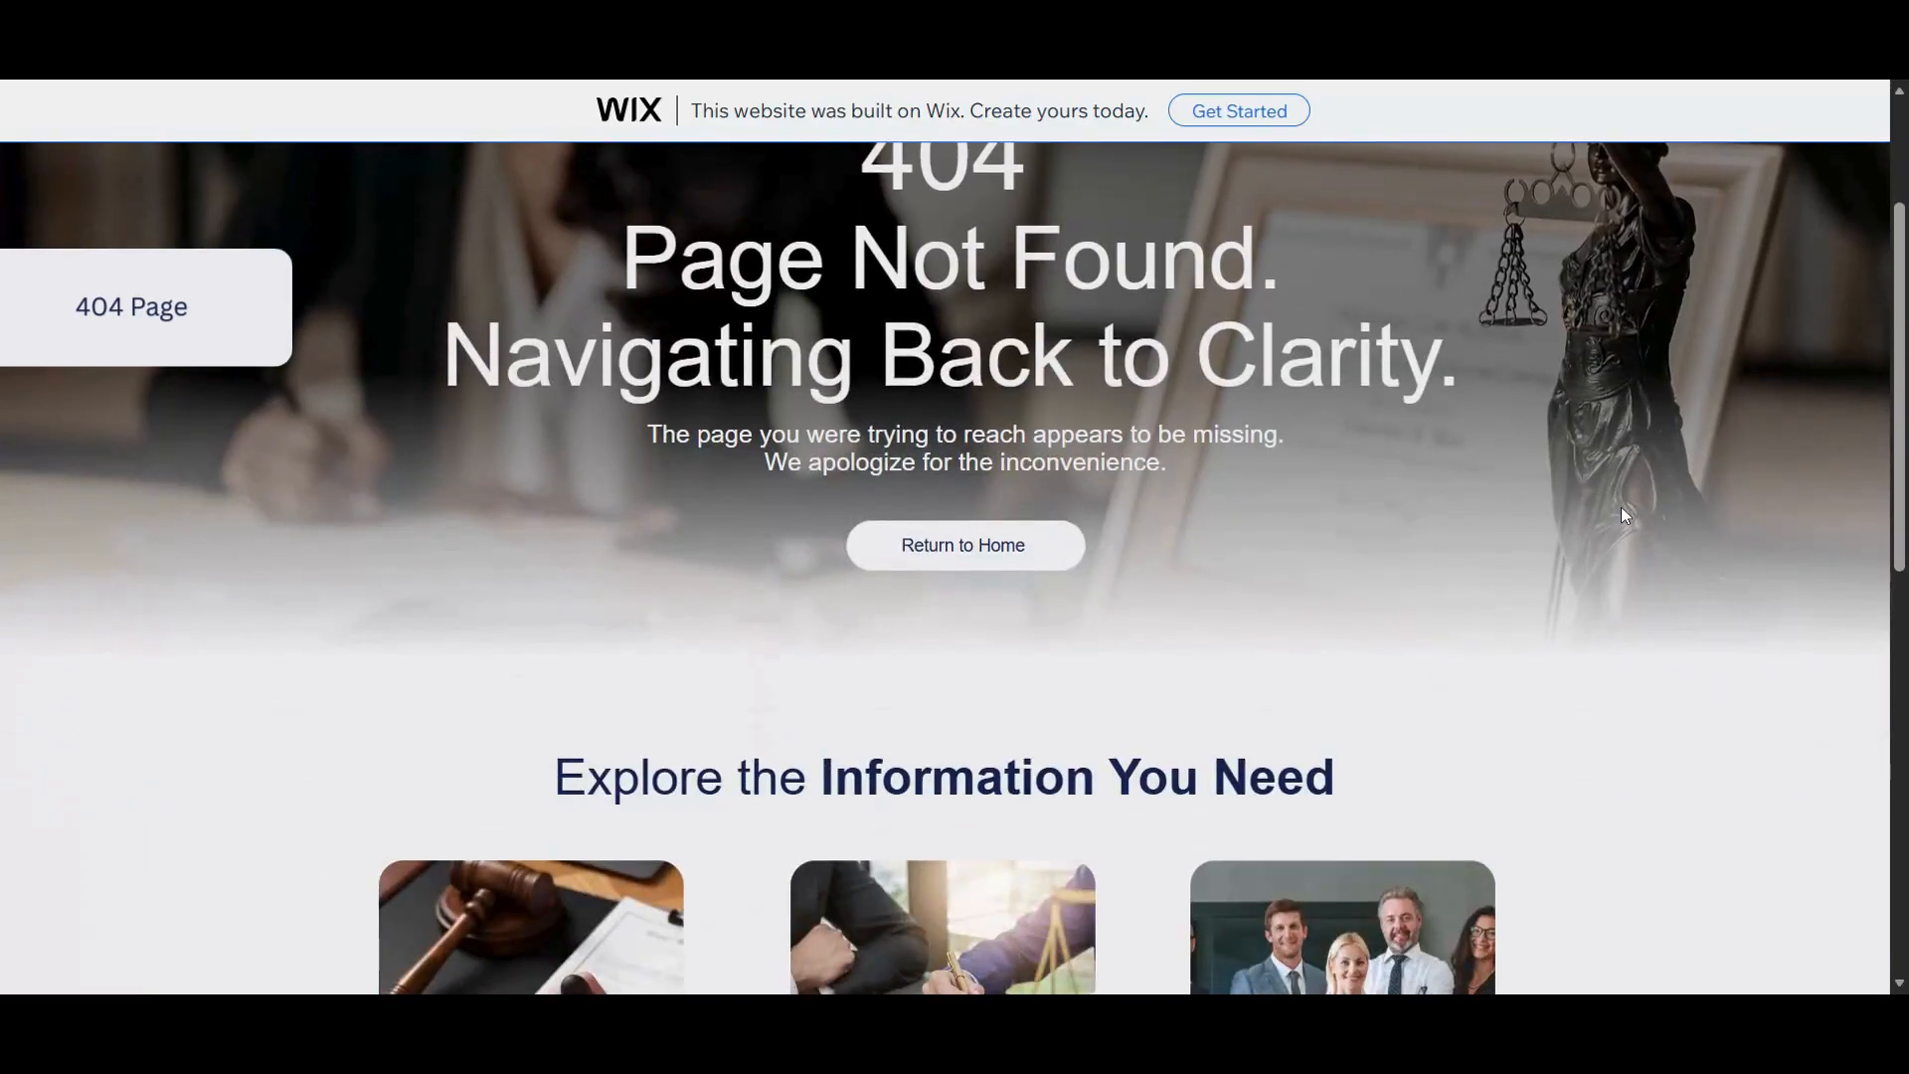
scroll(1624, 514, down, 3)
scroll(1624, 515, down, 4)
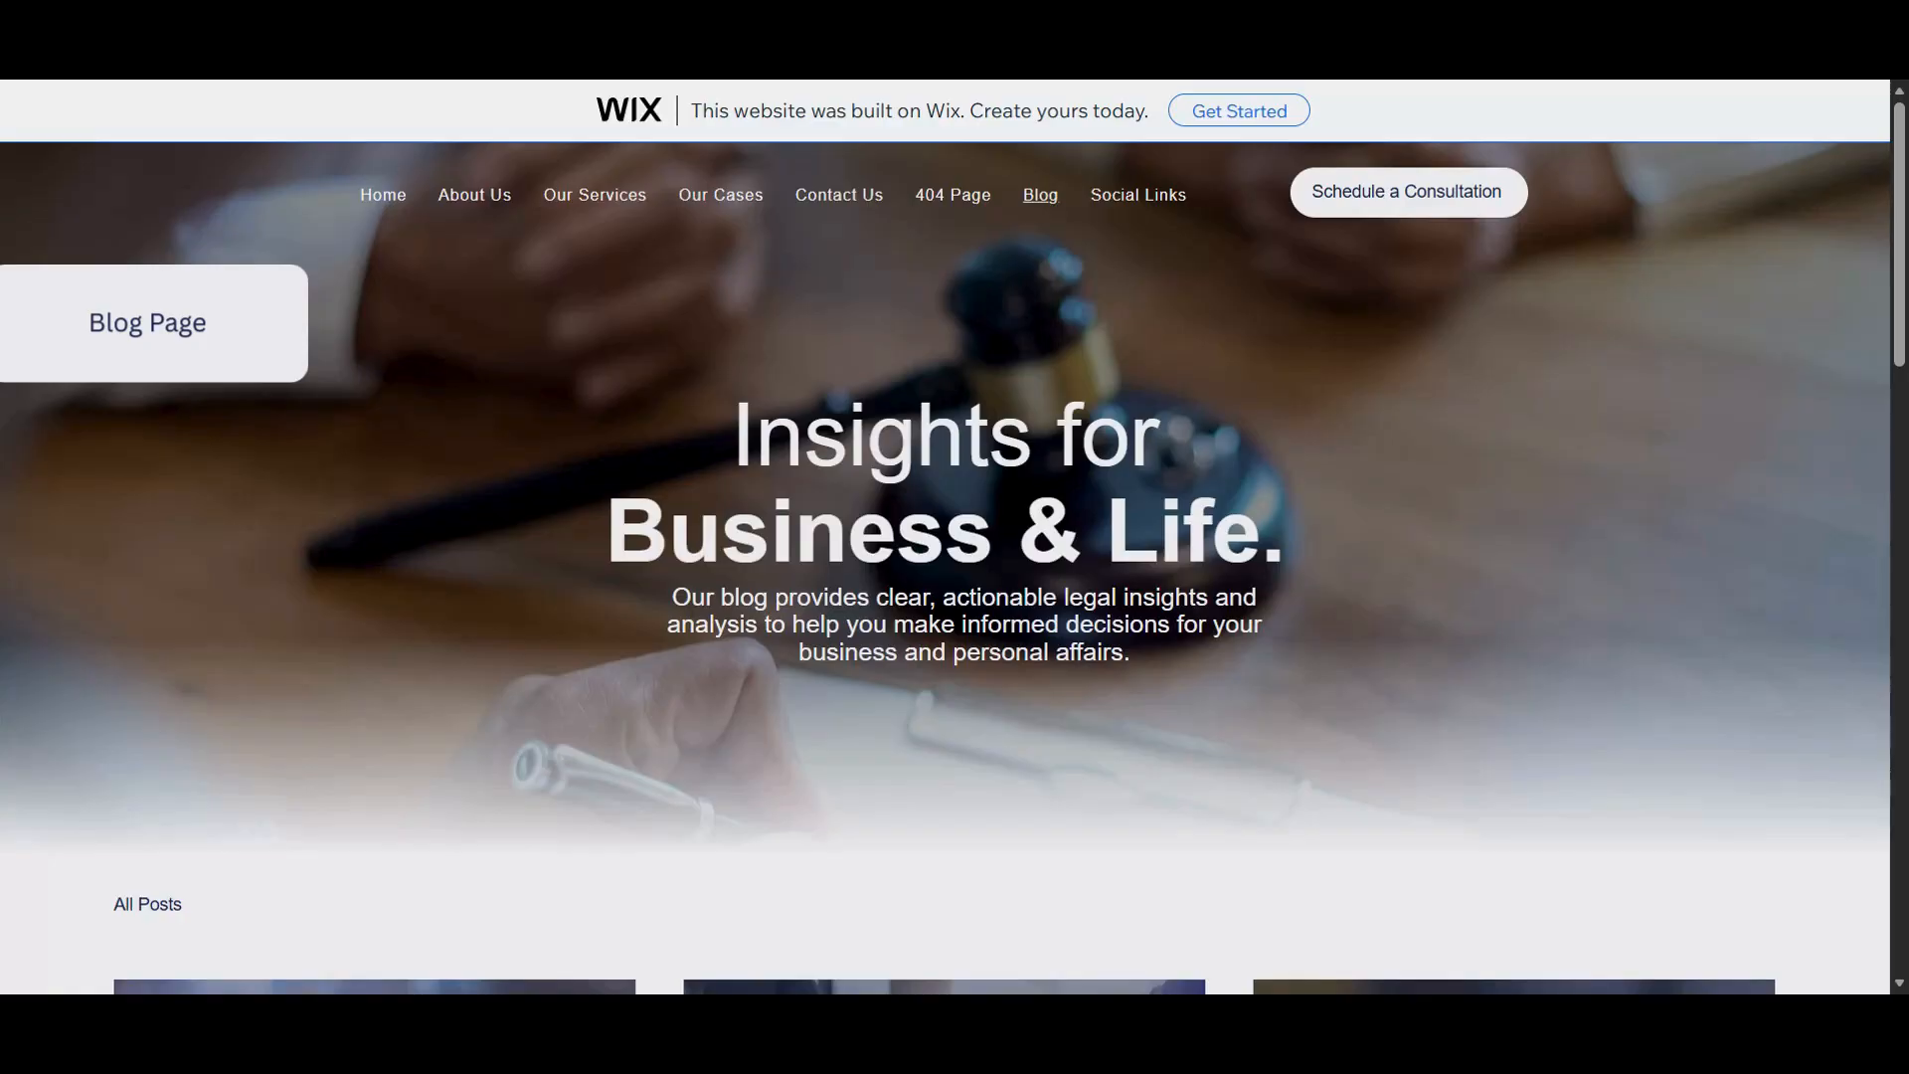
Step: Review the Blog page from the hero through the post grid to the Seeking Specific Insights search section
scroll(1645, 511, down, 6)
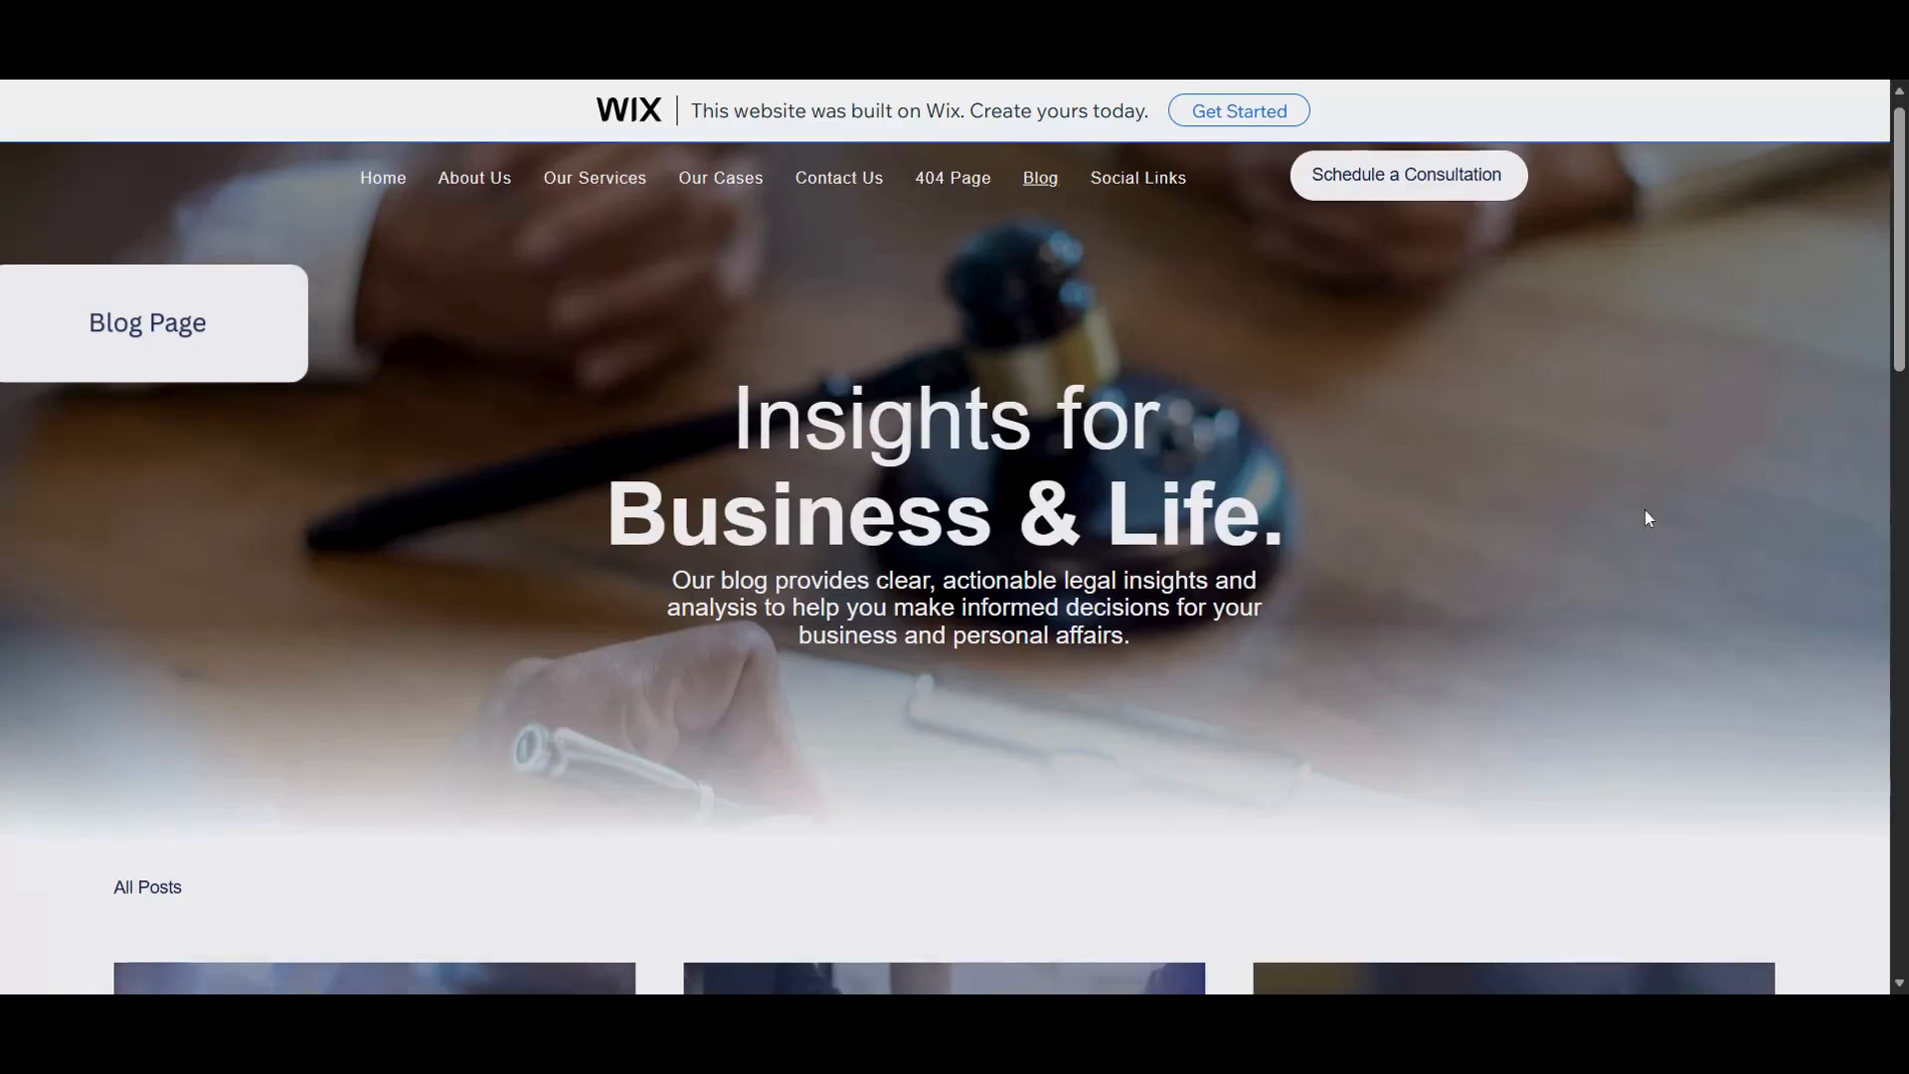
scroll(1645, 510, down, 9)
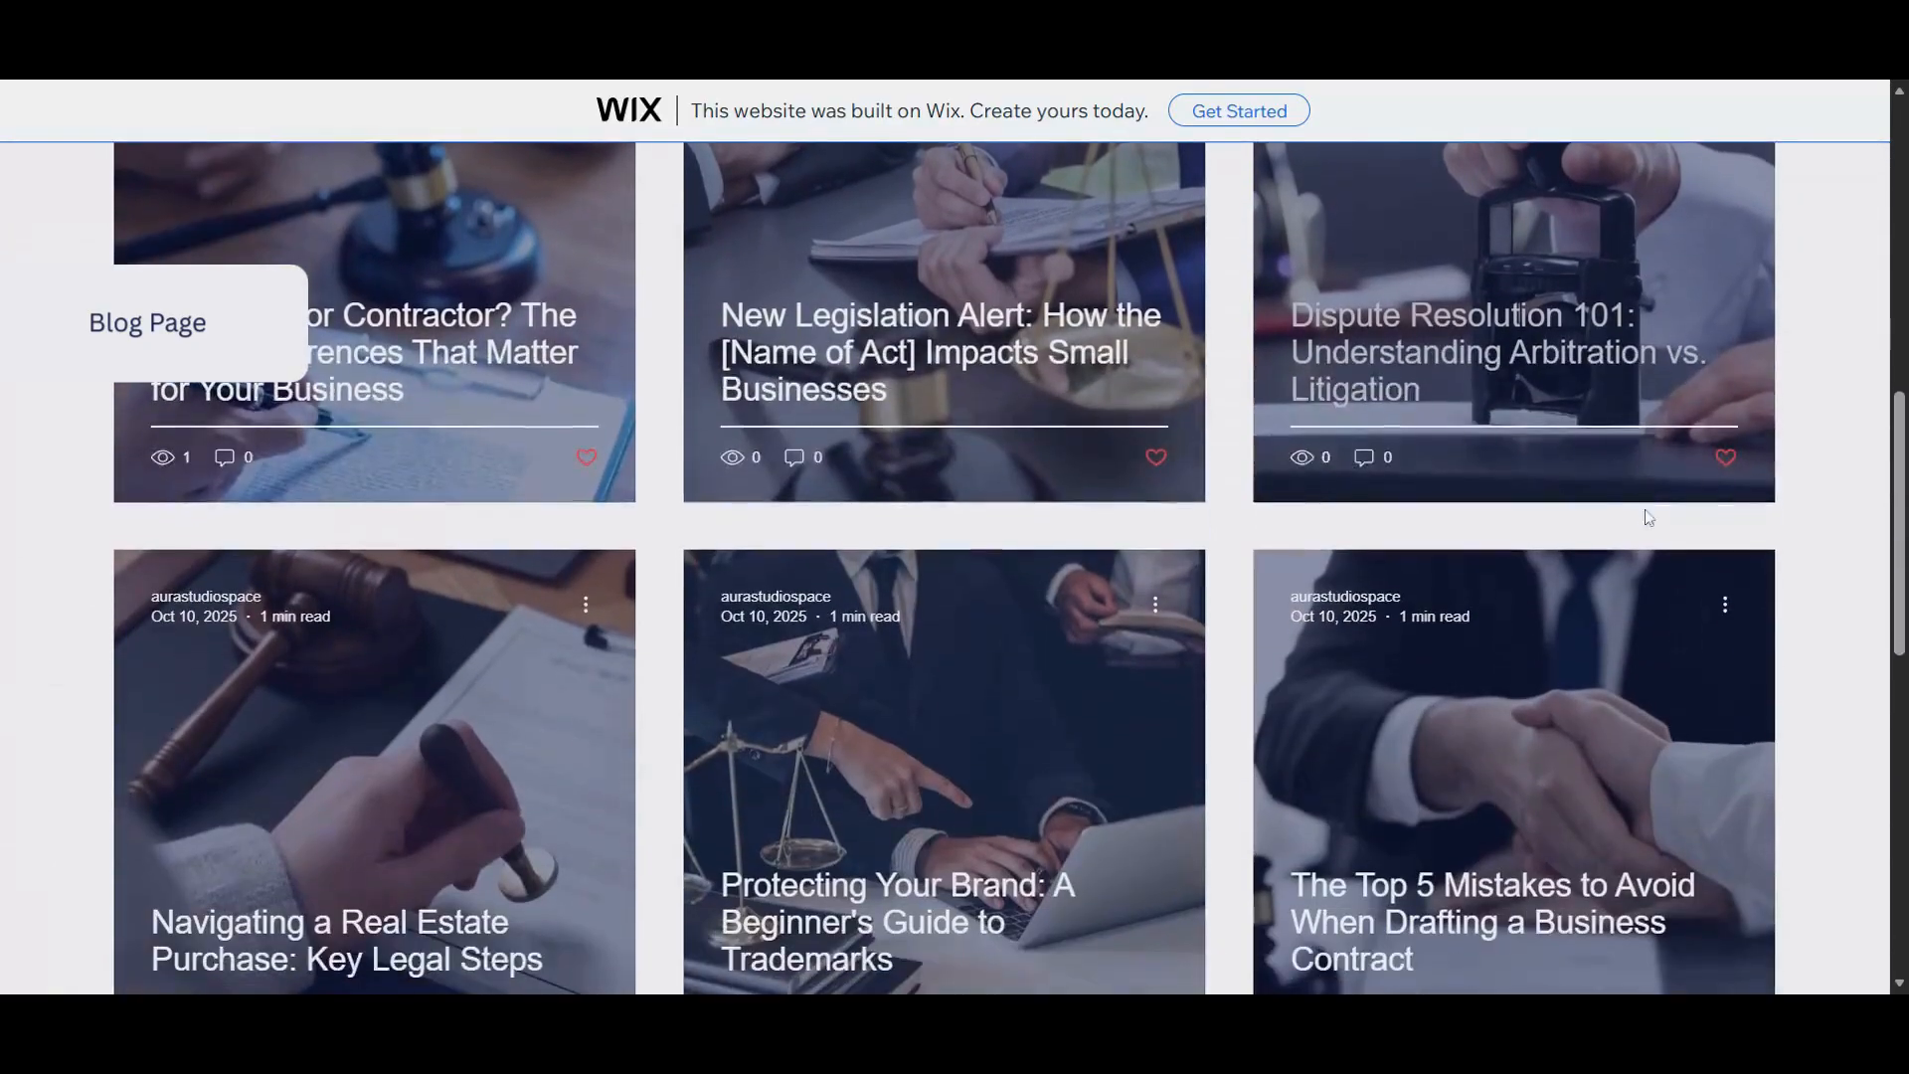
scroll(1646, 518, down, 2)
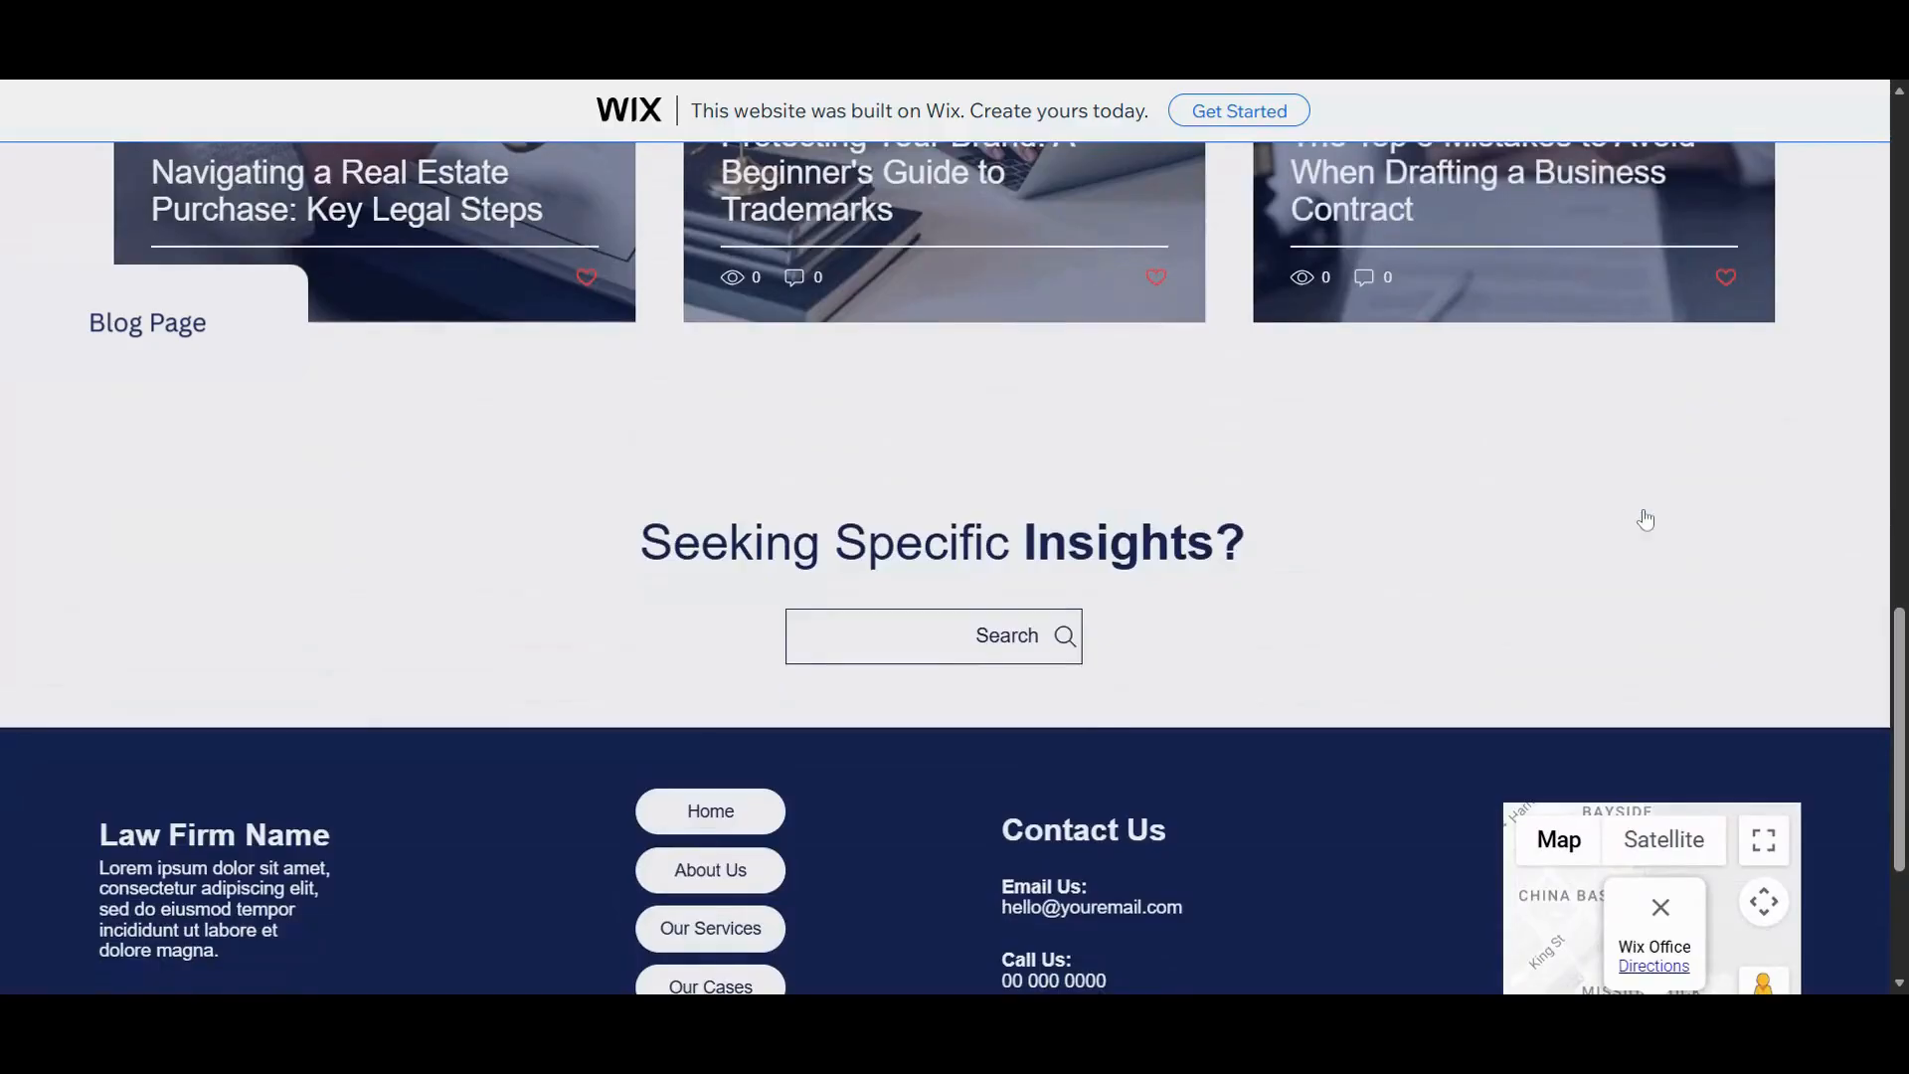
scroll(1645, 517, down, 1)
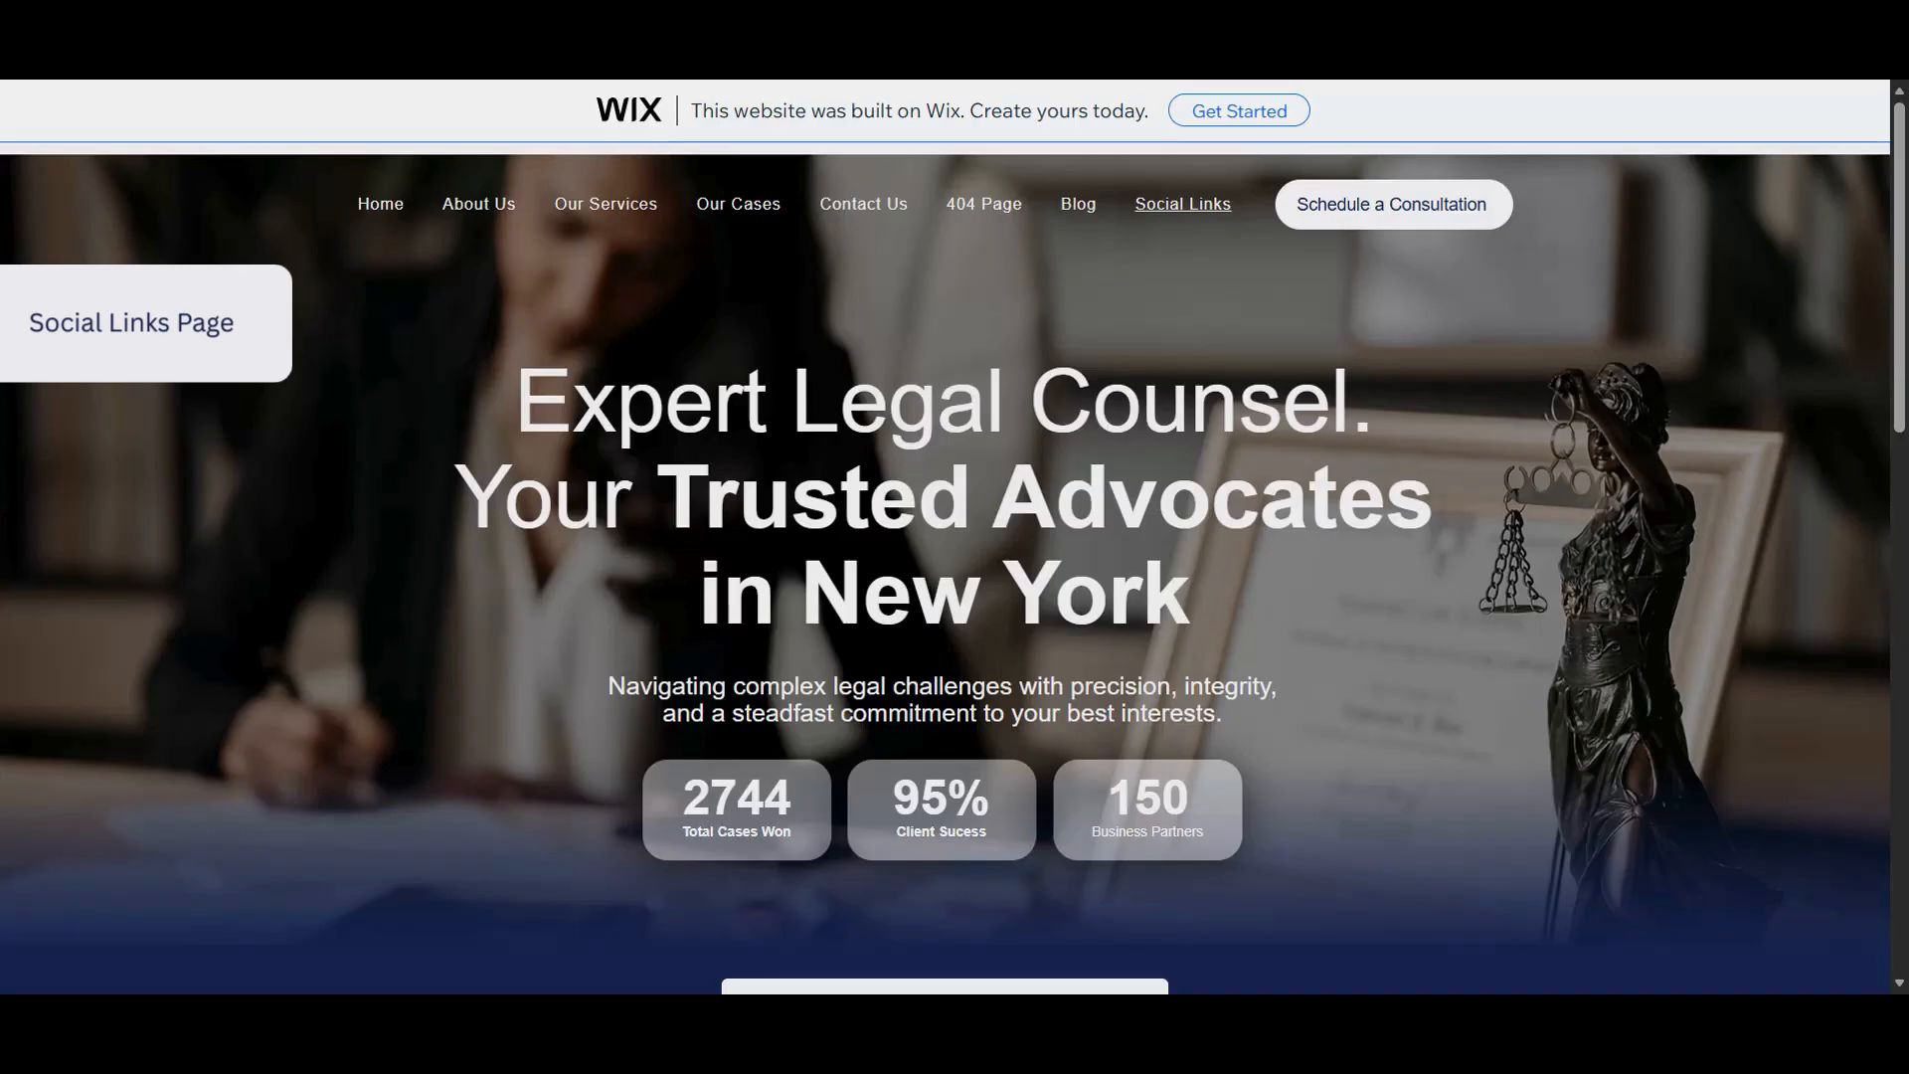
Step: Examine the Social Links page's statistics, link buttons, contact details and office map
scroll(1574, 512, down, 3)
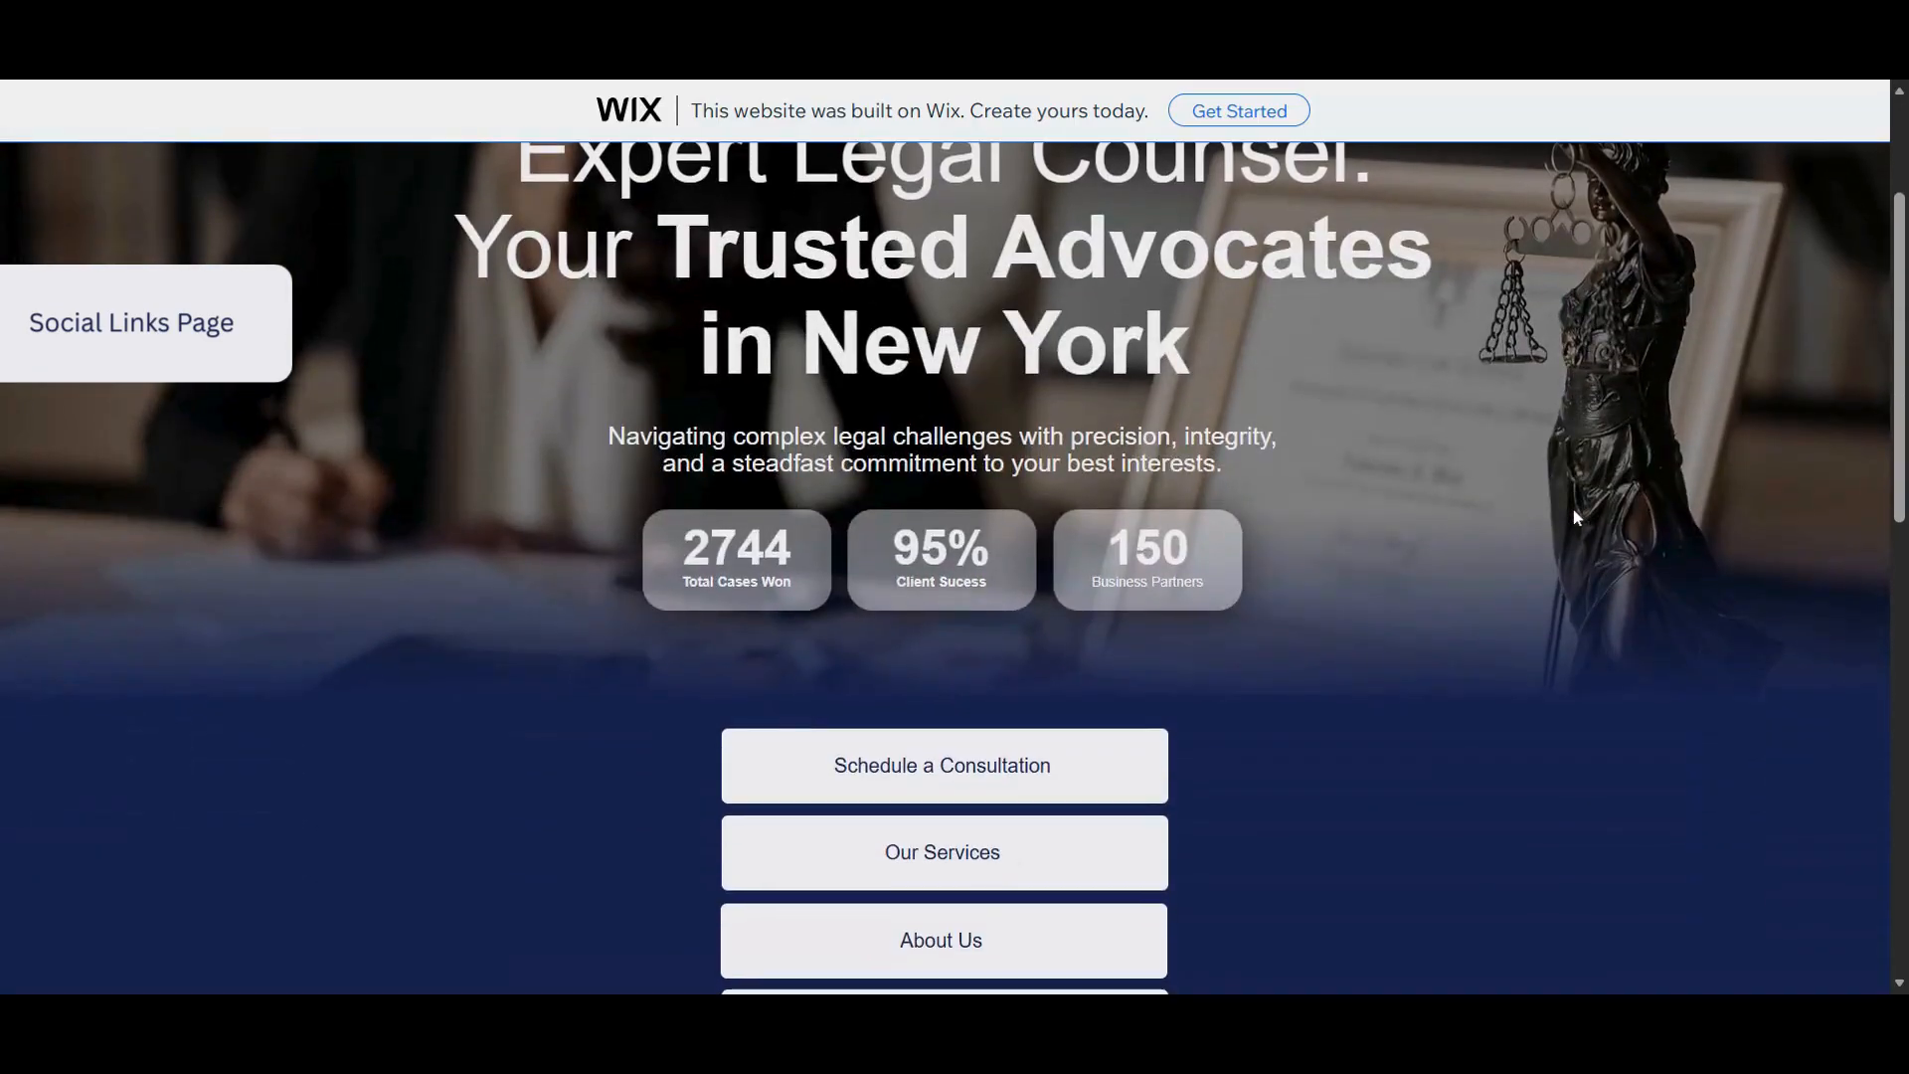
scroll(1574, 517, down, 3)
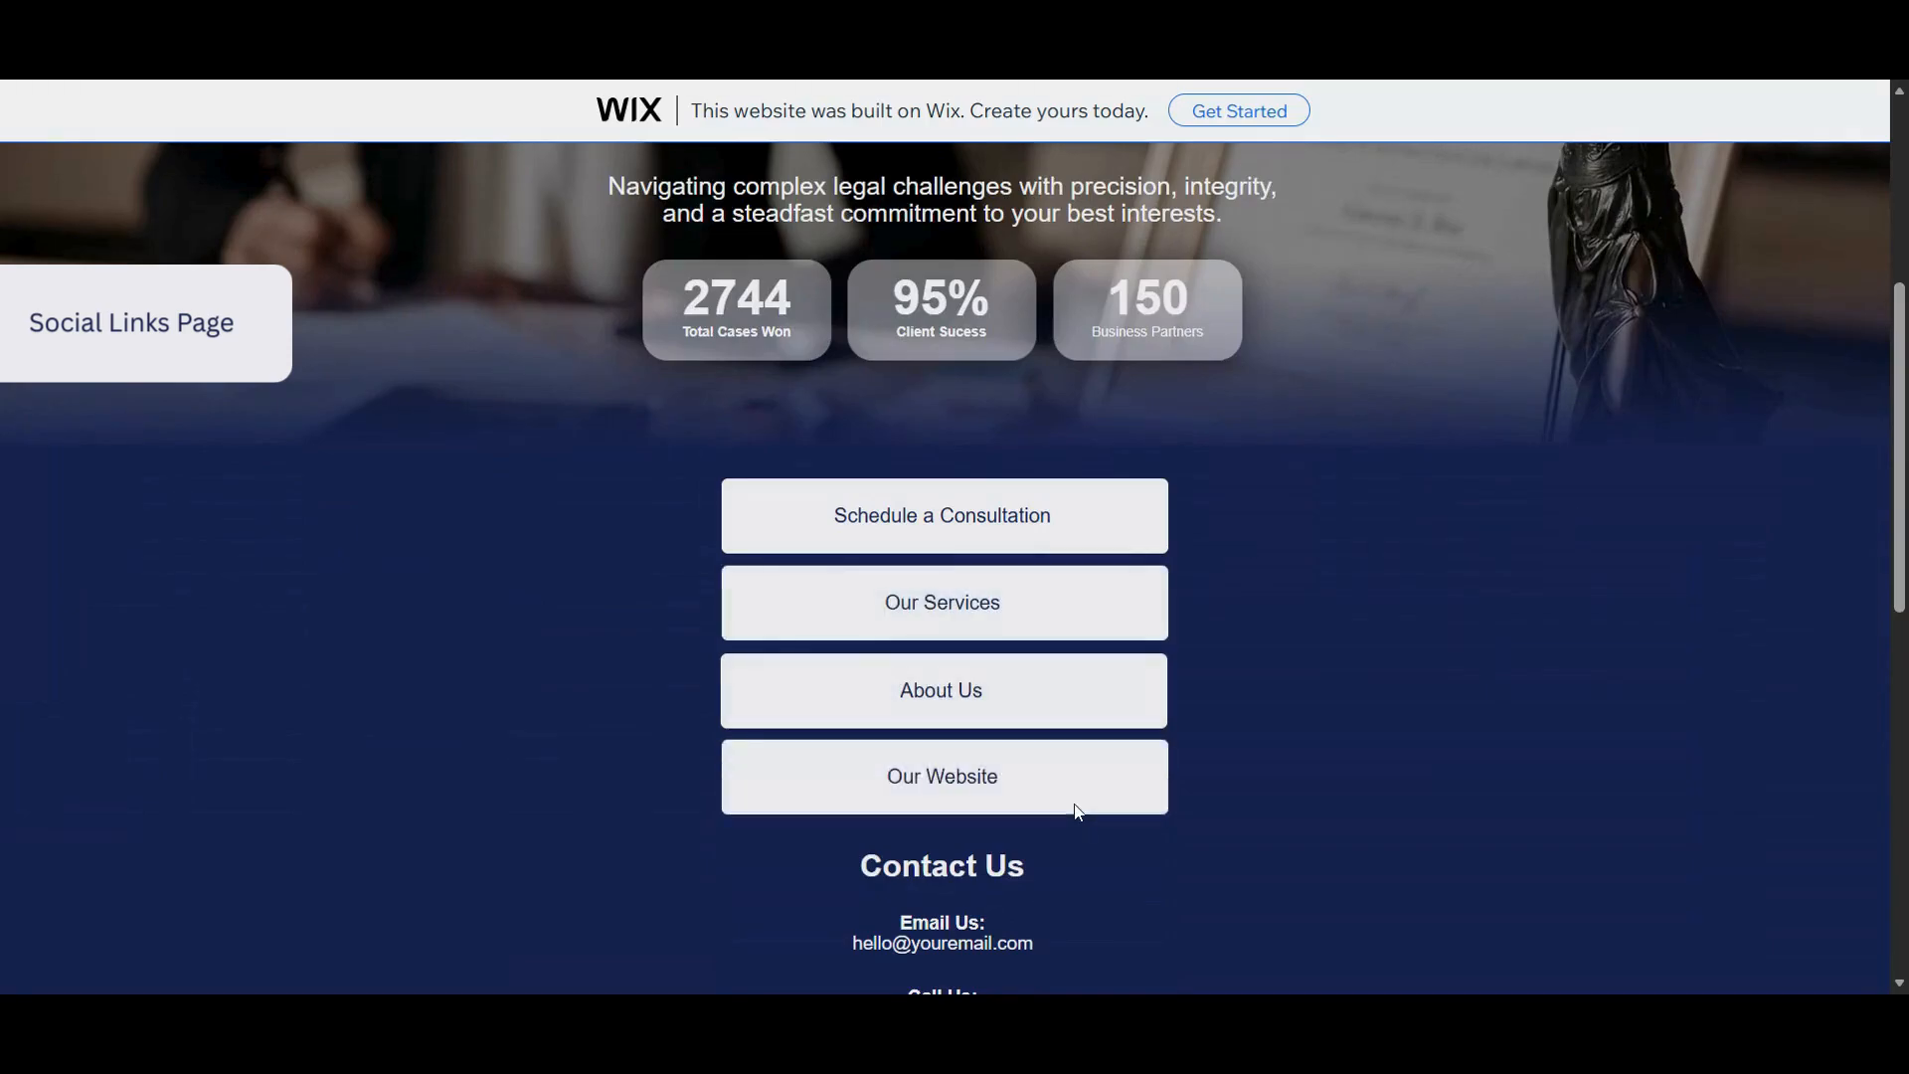
scroll(1342, 676, down, 1)
scroll(1341, 676, down, 5)
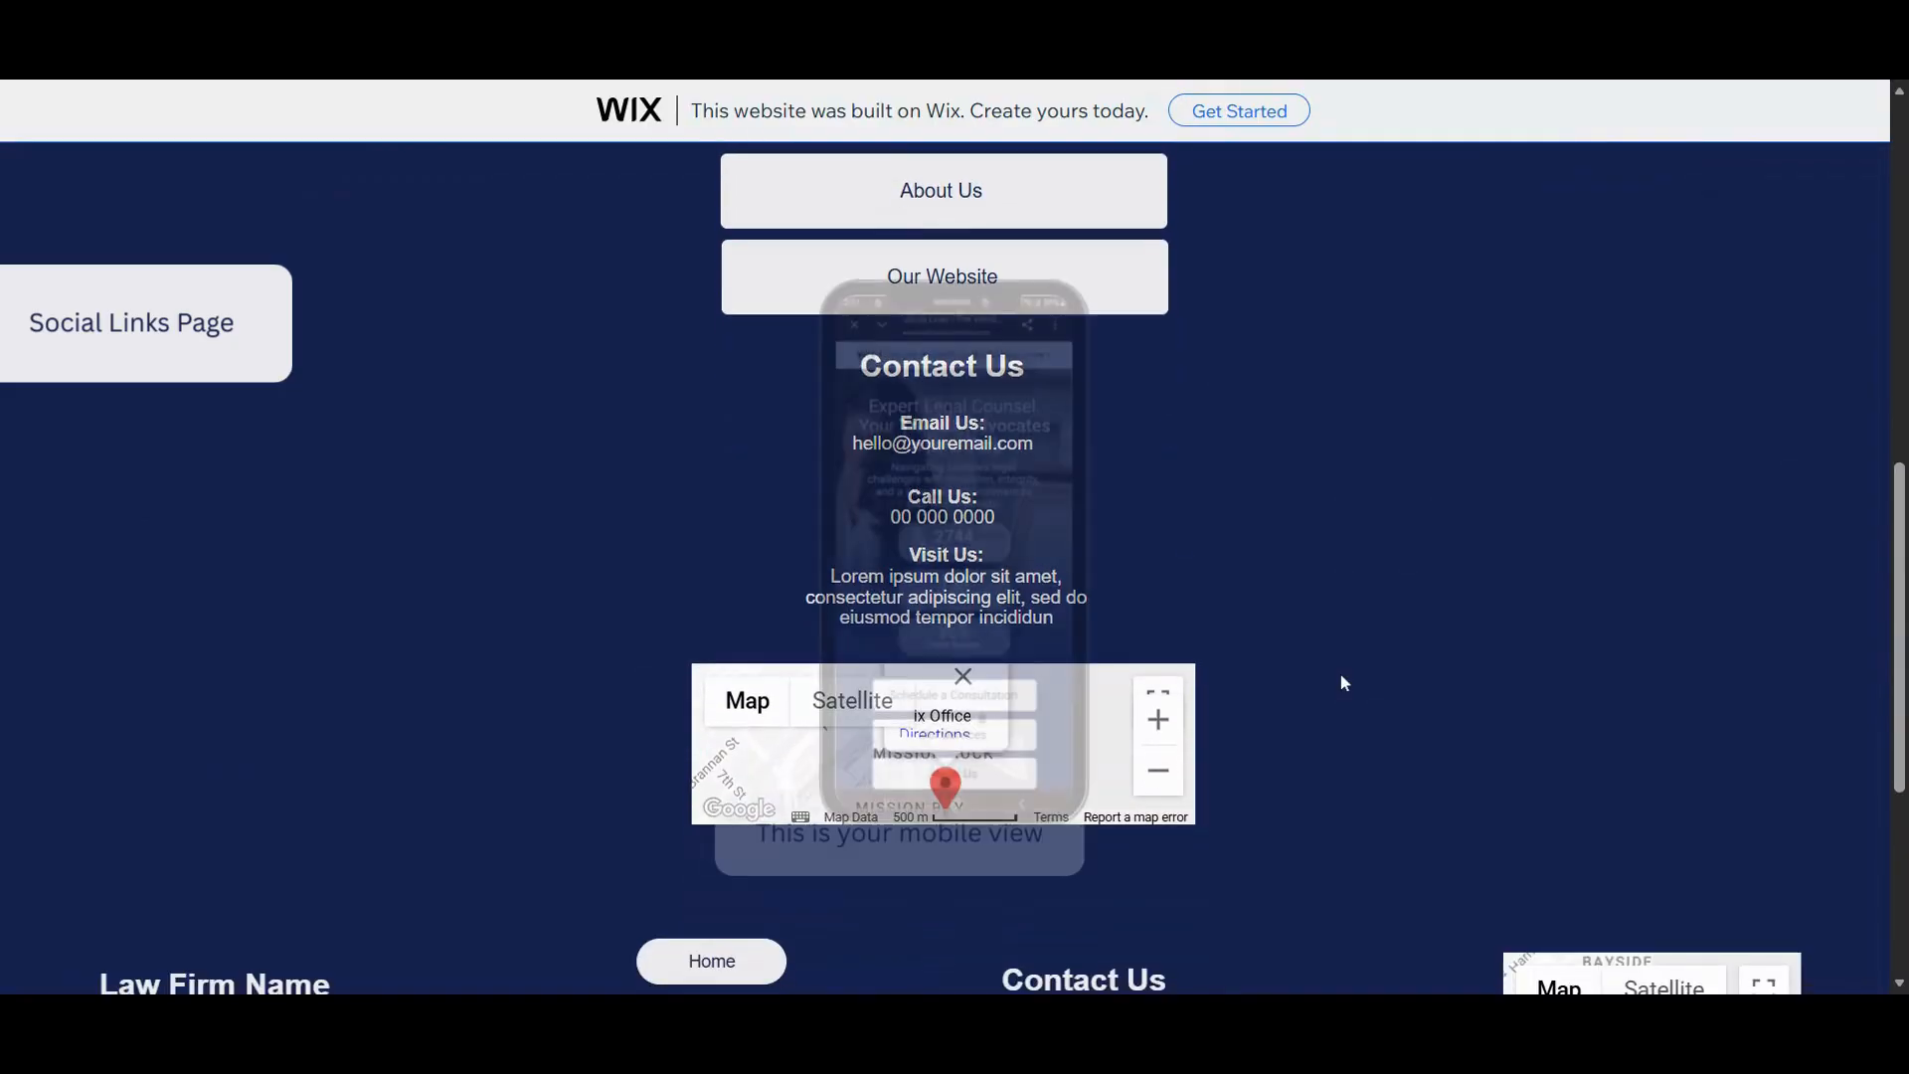
scroll(1341, 676, up, 5)
scroll(1340, 682, up, 5)
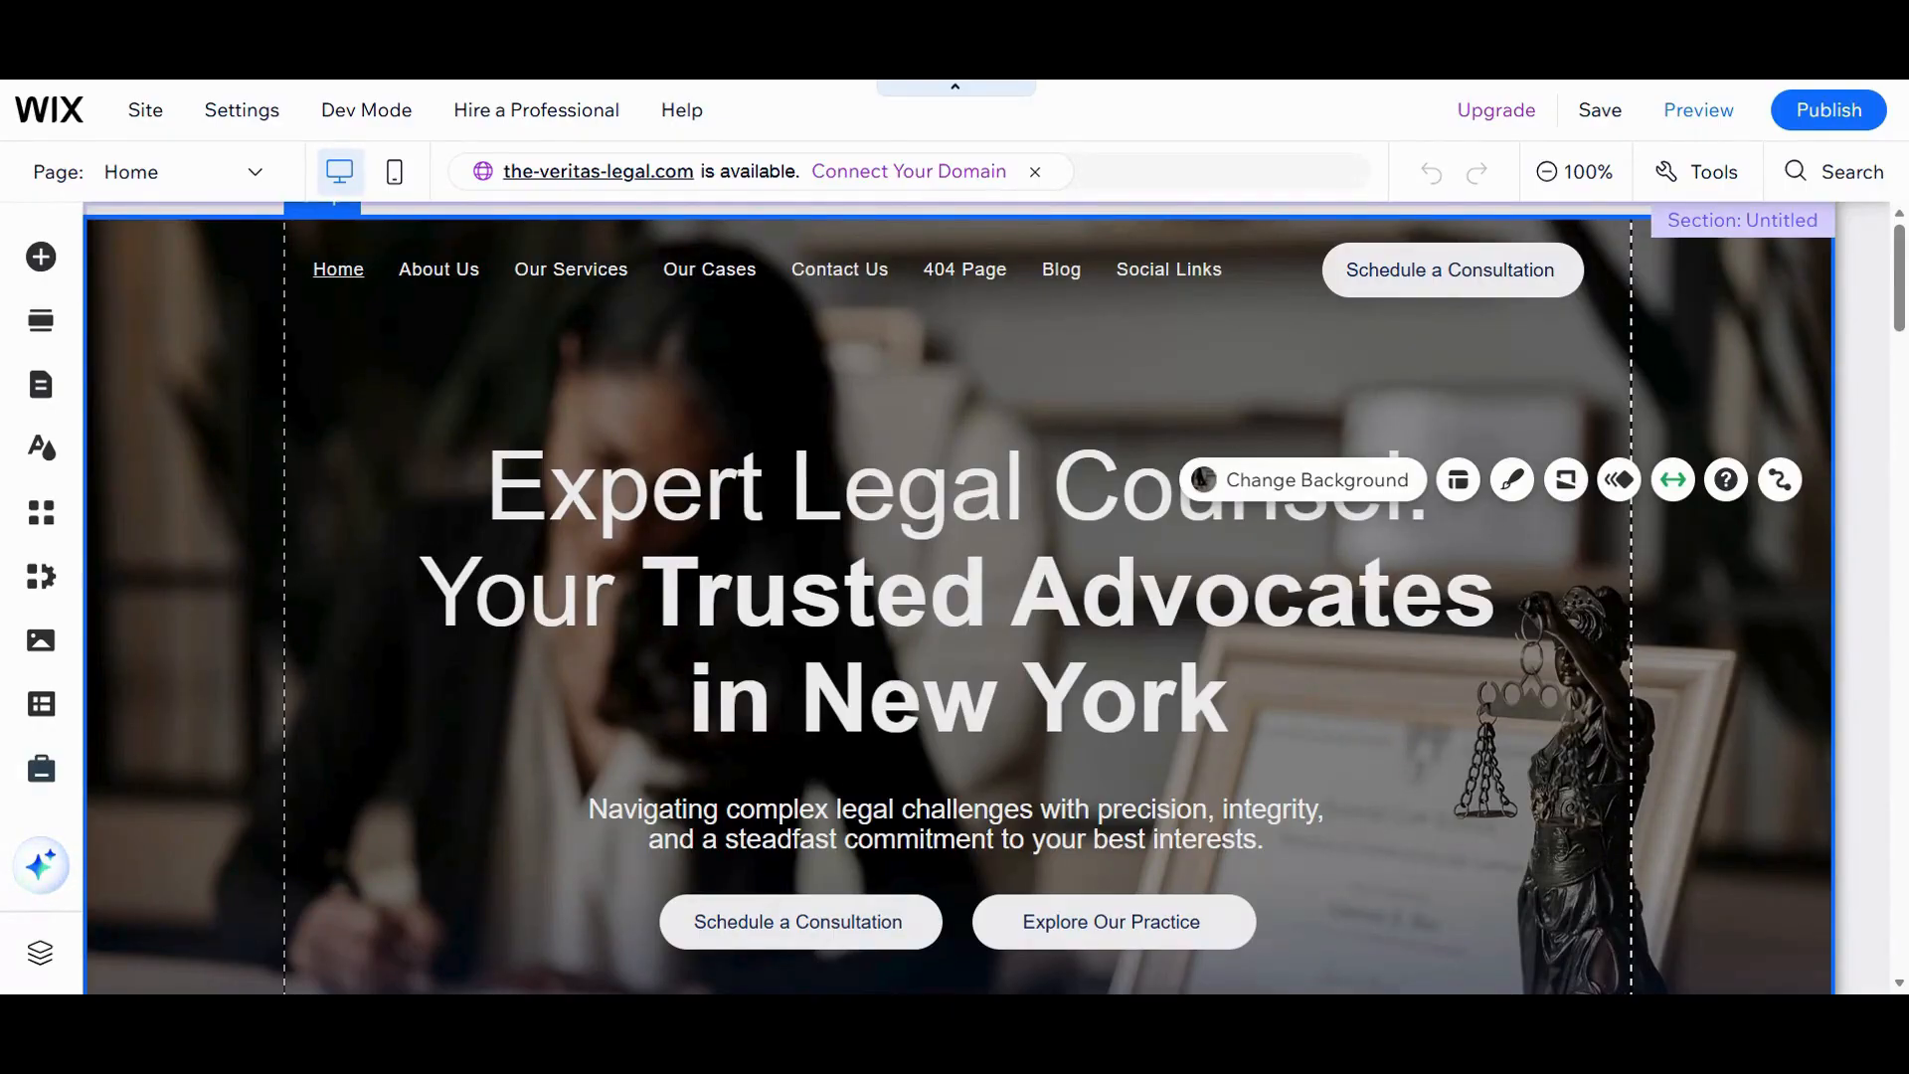
Step: In the Wix editor, open the site page manager and view the page options for Home and 404 Page
click(178, 183)
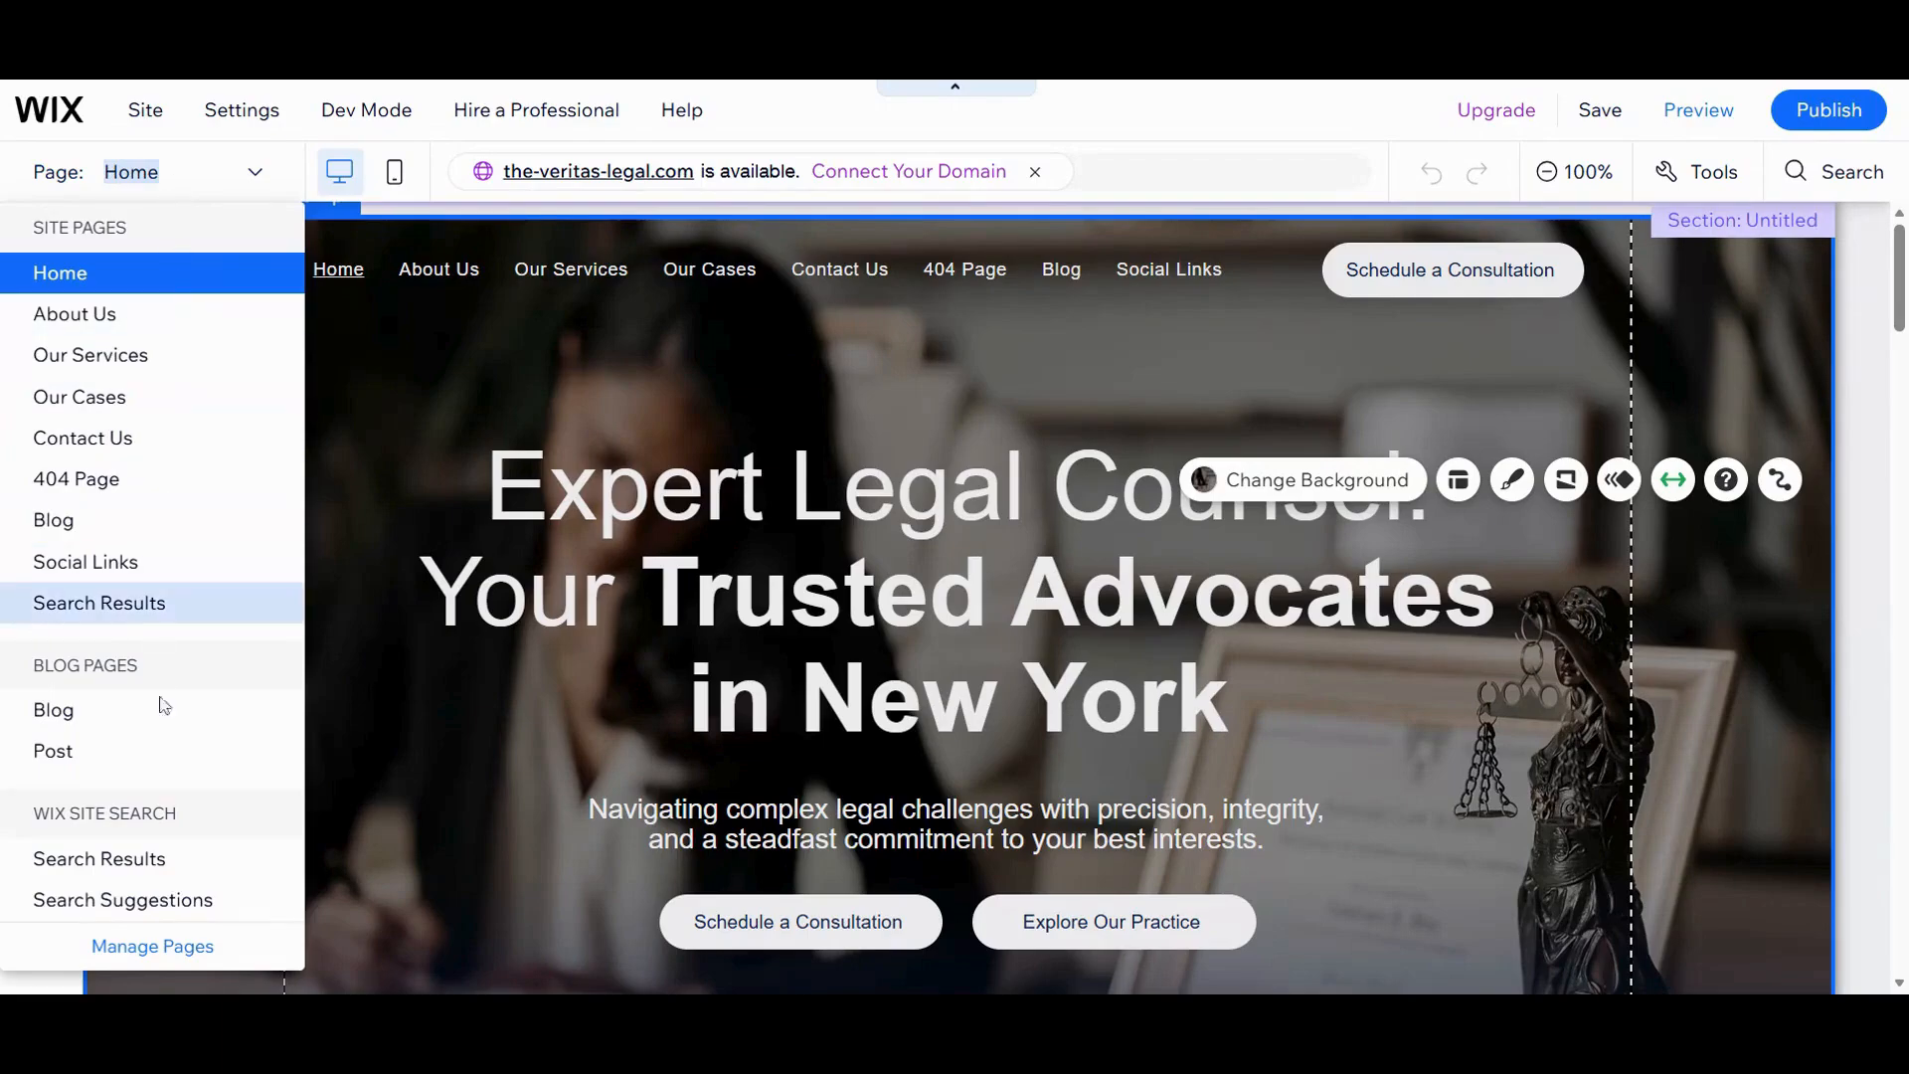
click(154, 947)
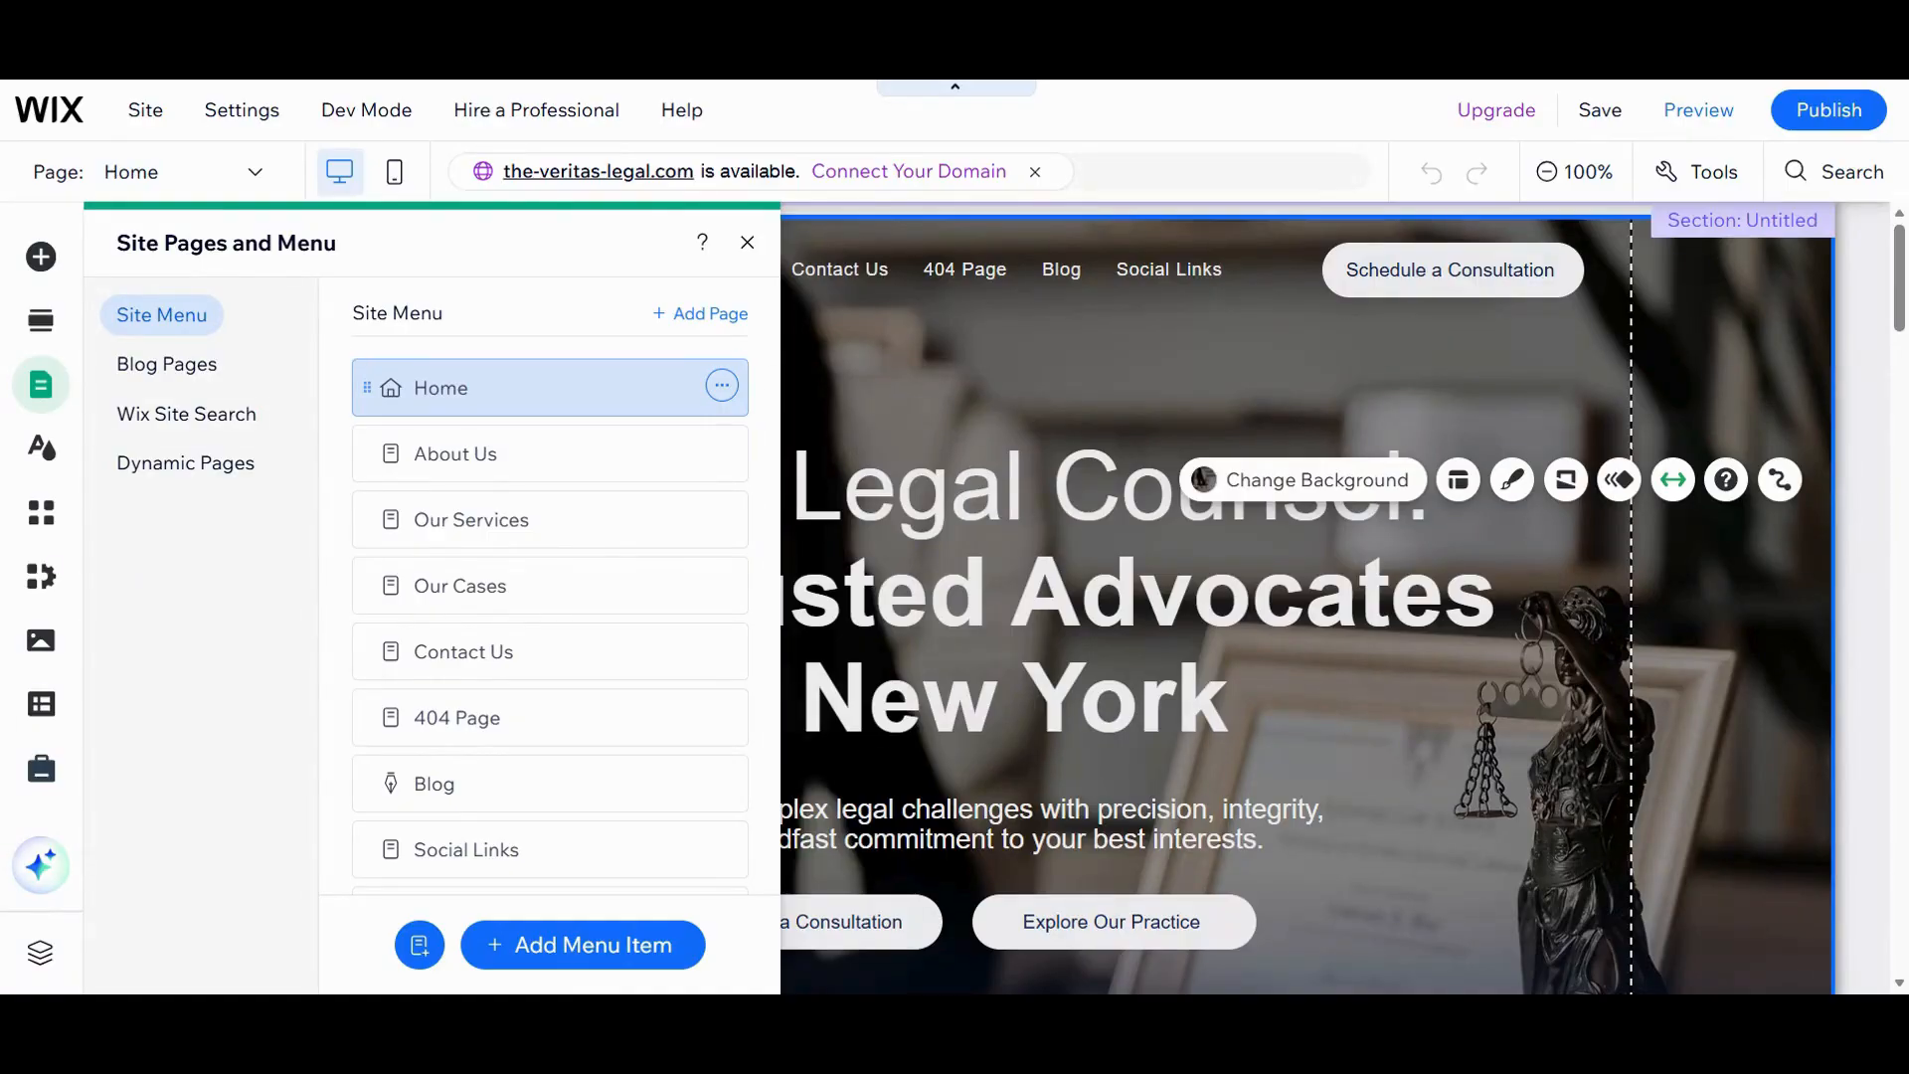
click(722, 385)
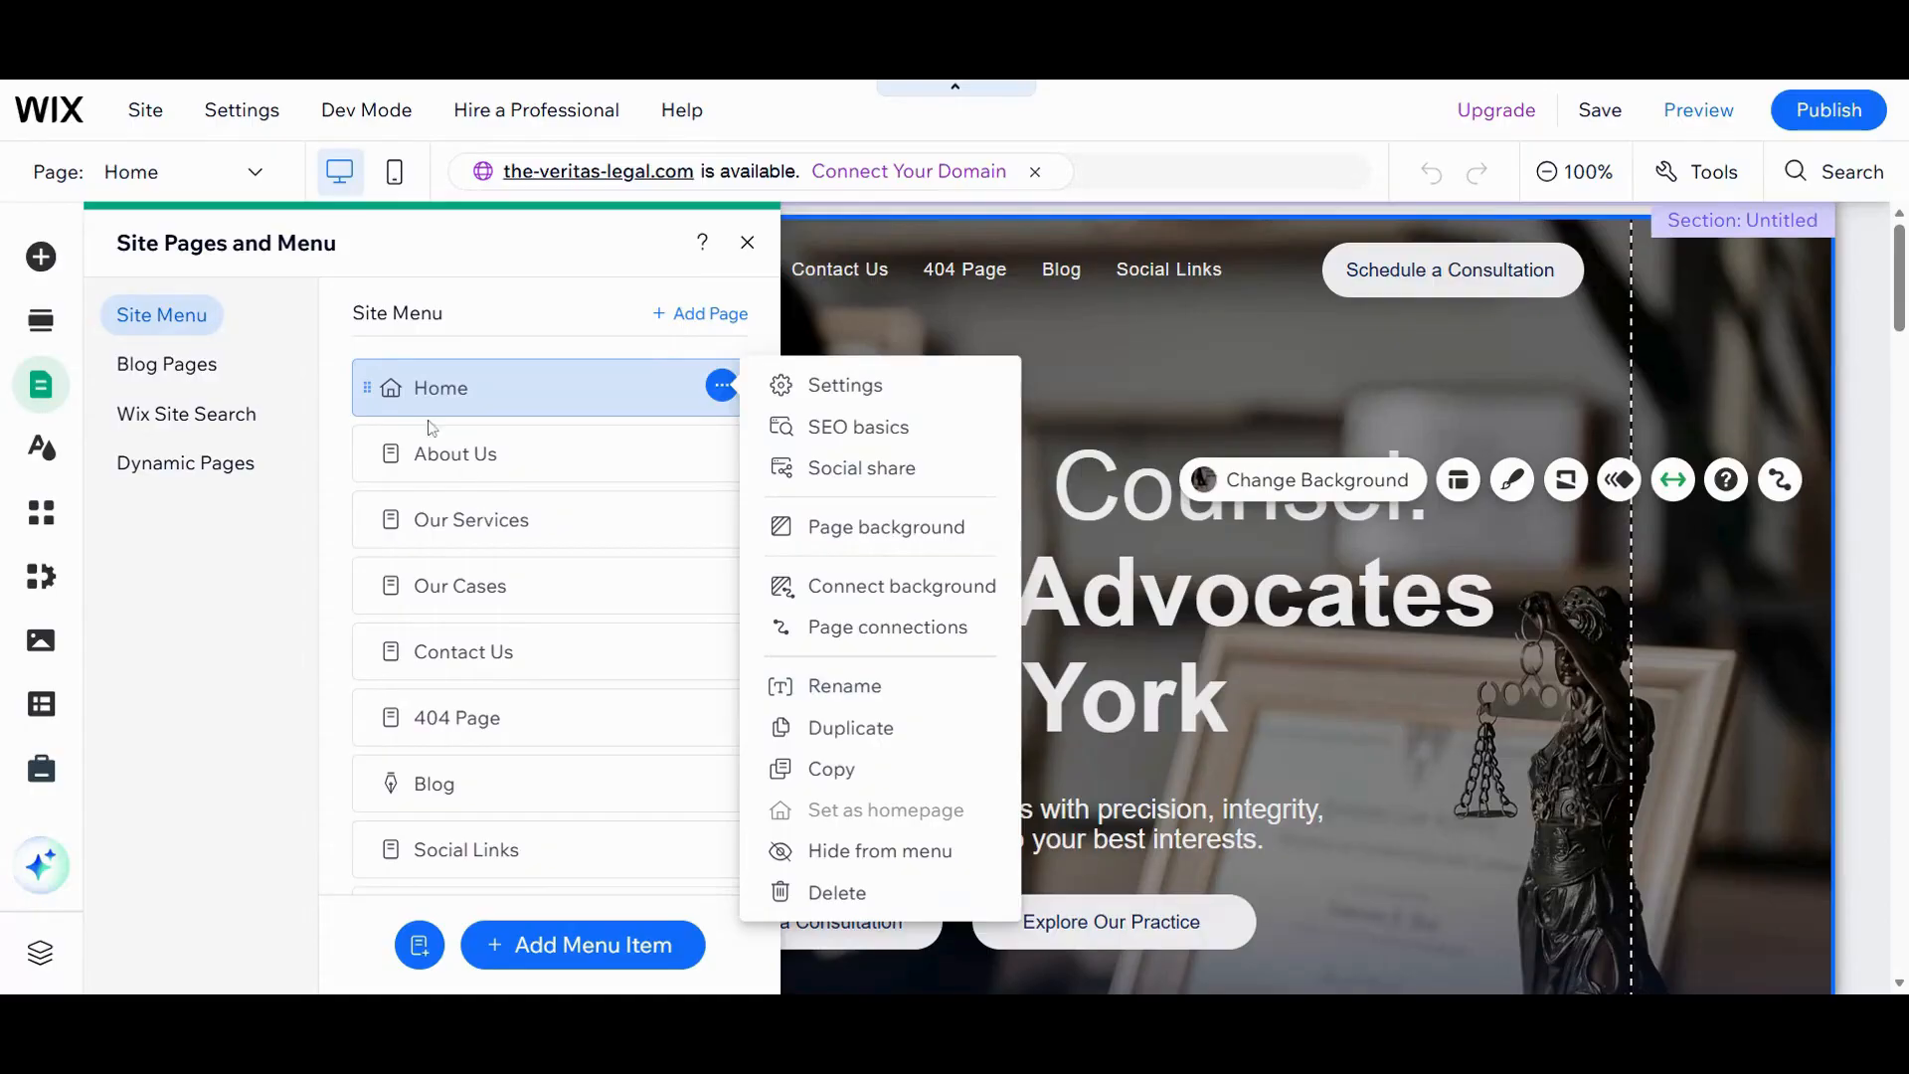
click(370, 398)
mouse_move(369, 397)
mouse_down()
mouse_move(367, 618)
mouse_move(363, 382)
mouse_up()
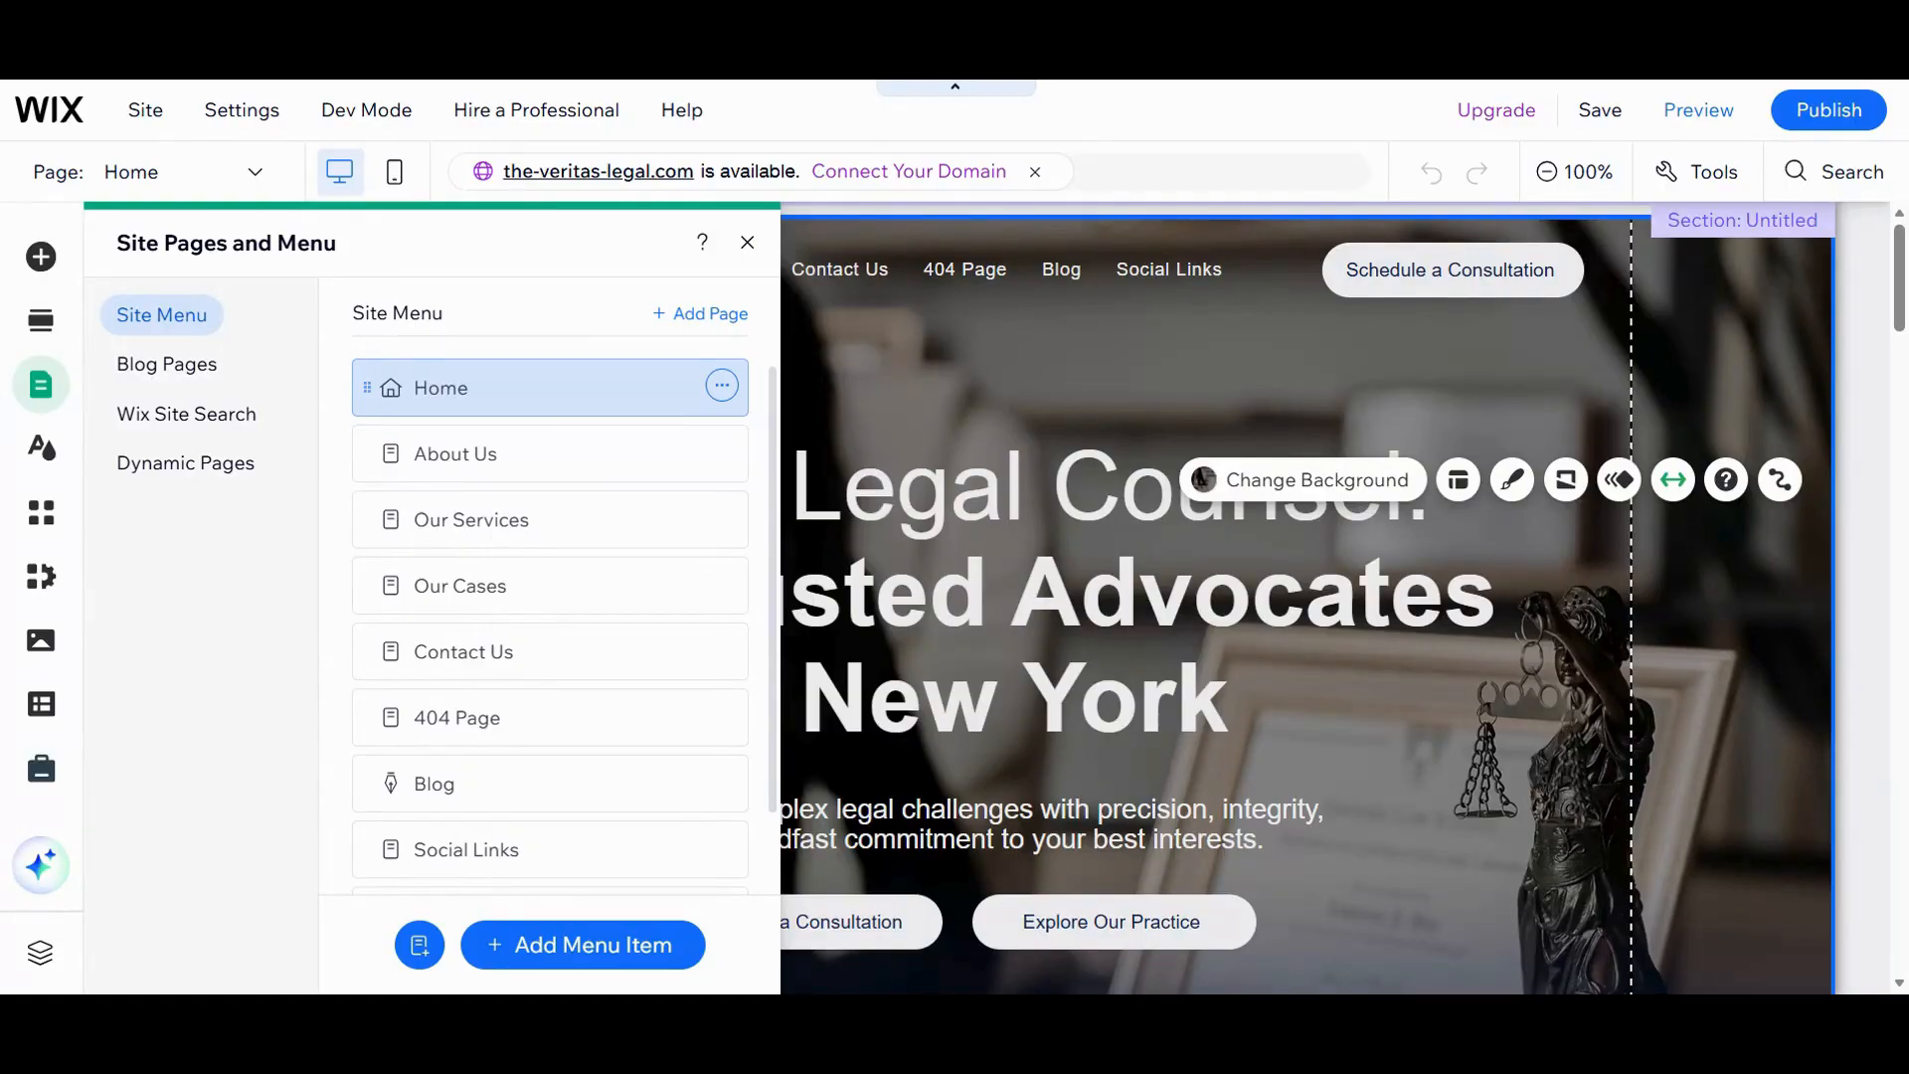
click(721, 715)
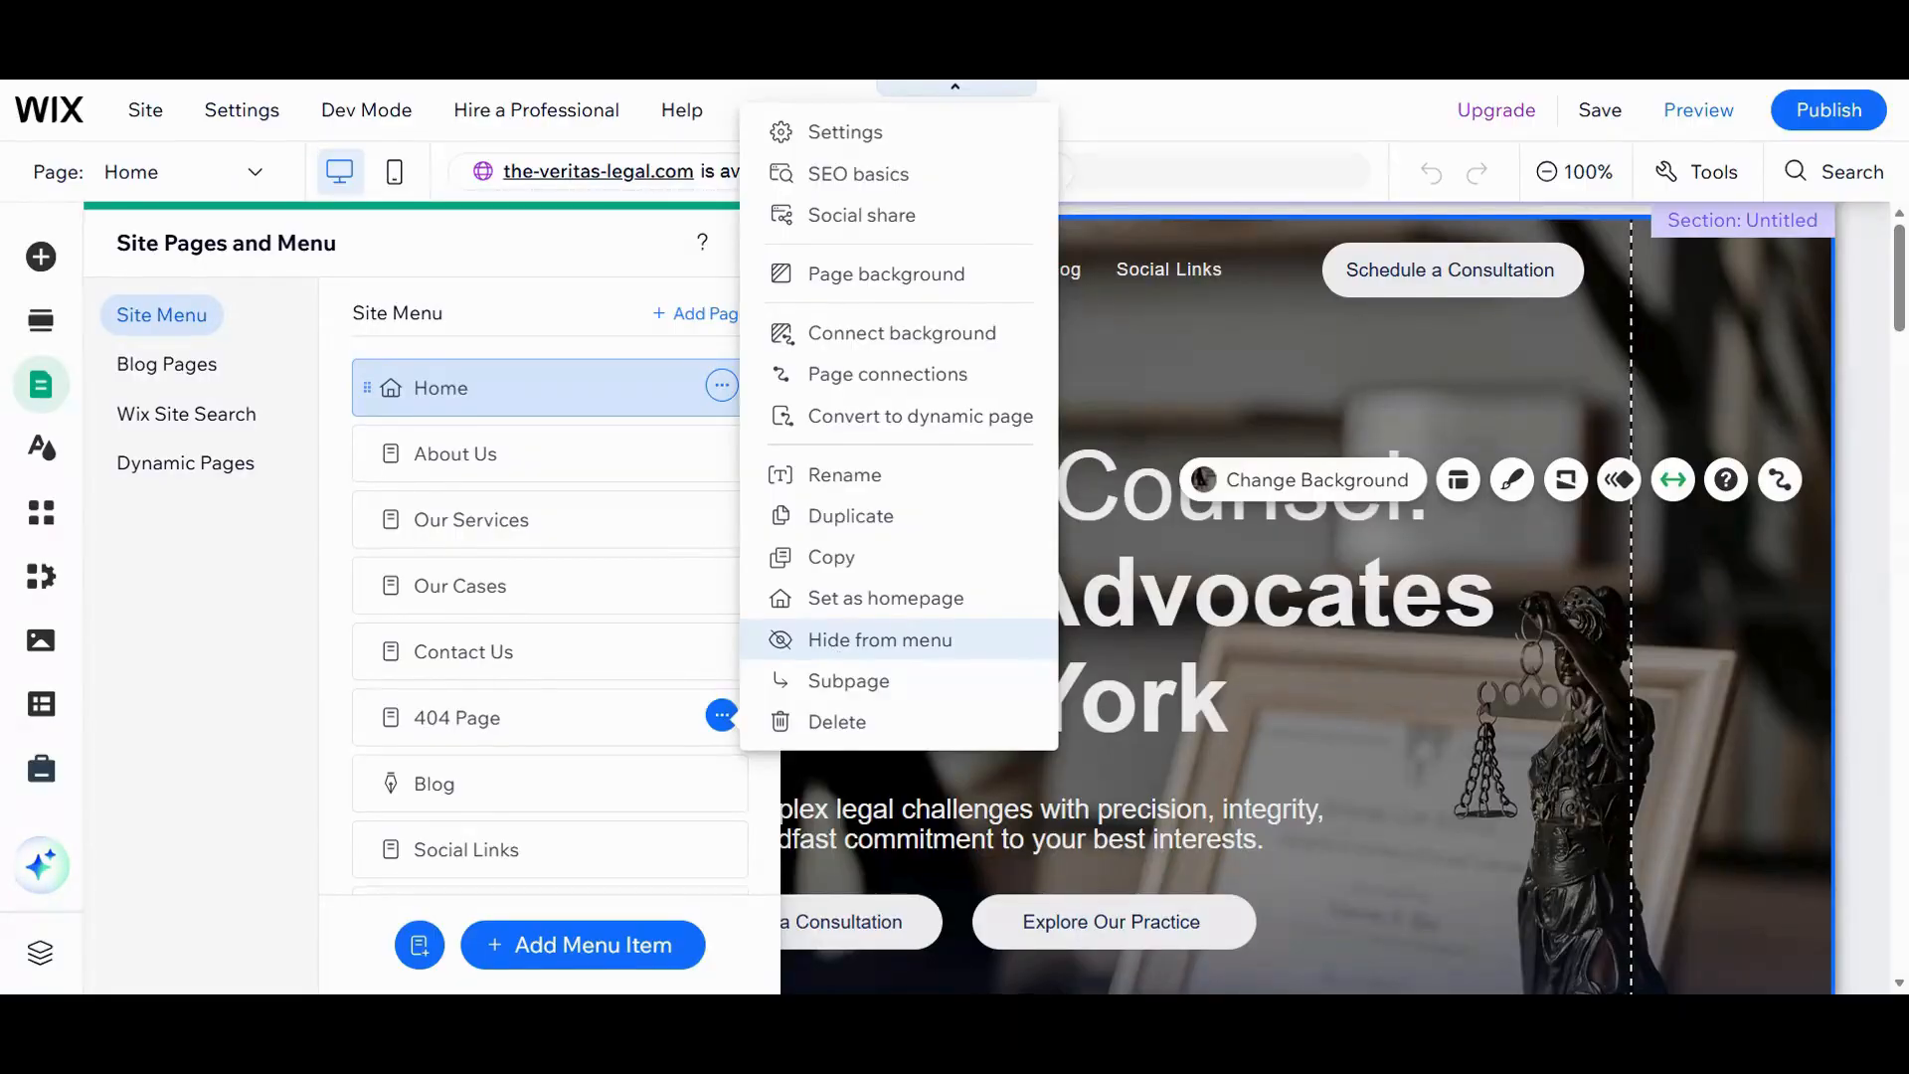
click(318, 638)
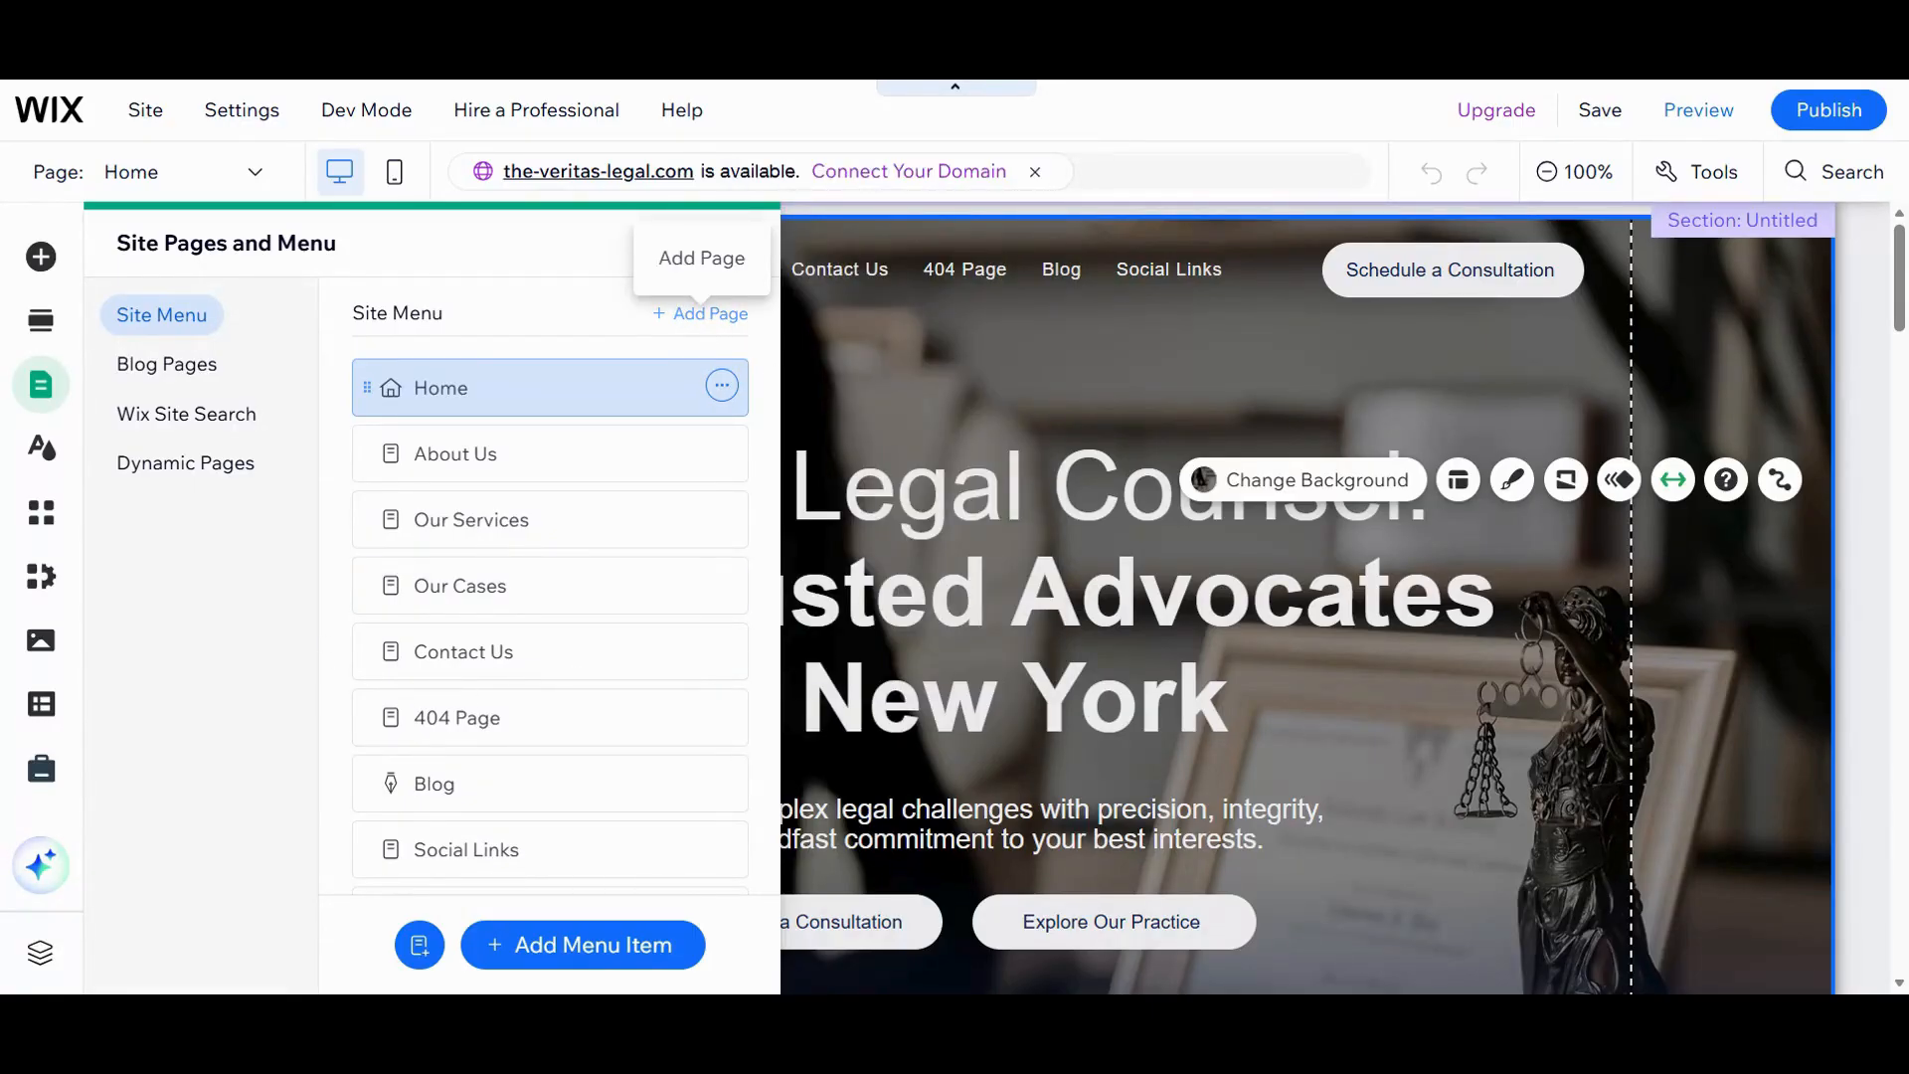
Step: Browse the Text, Image and Button categories of the addable elements, and close the element library
click(41, 258)
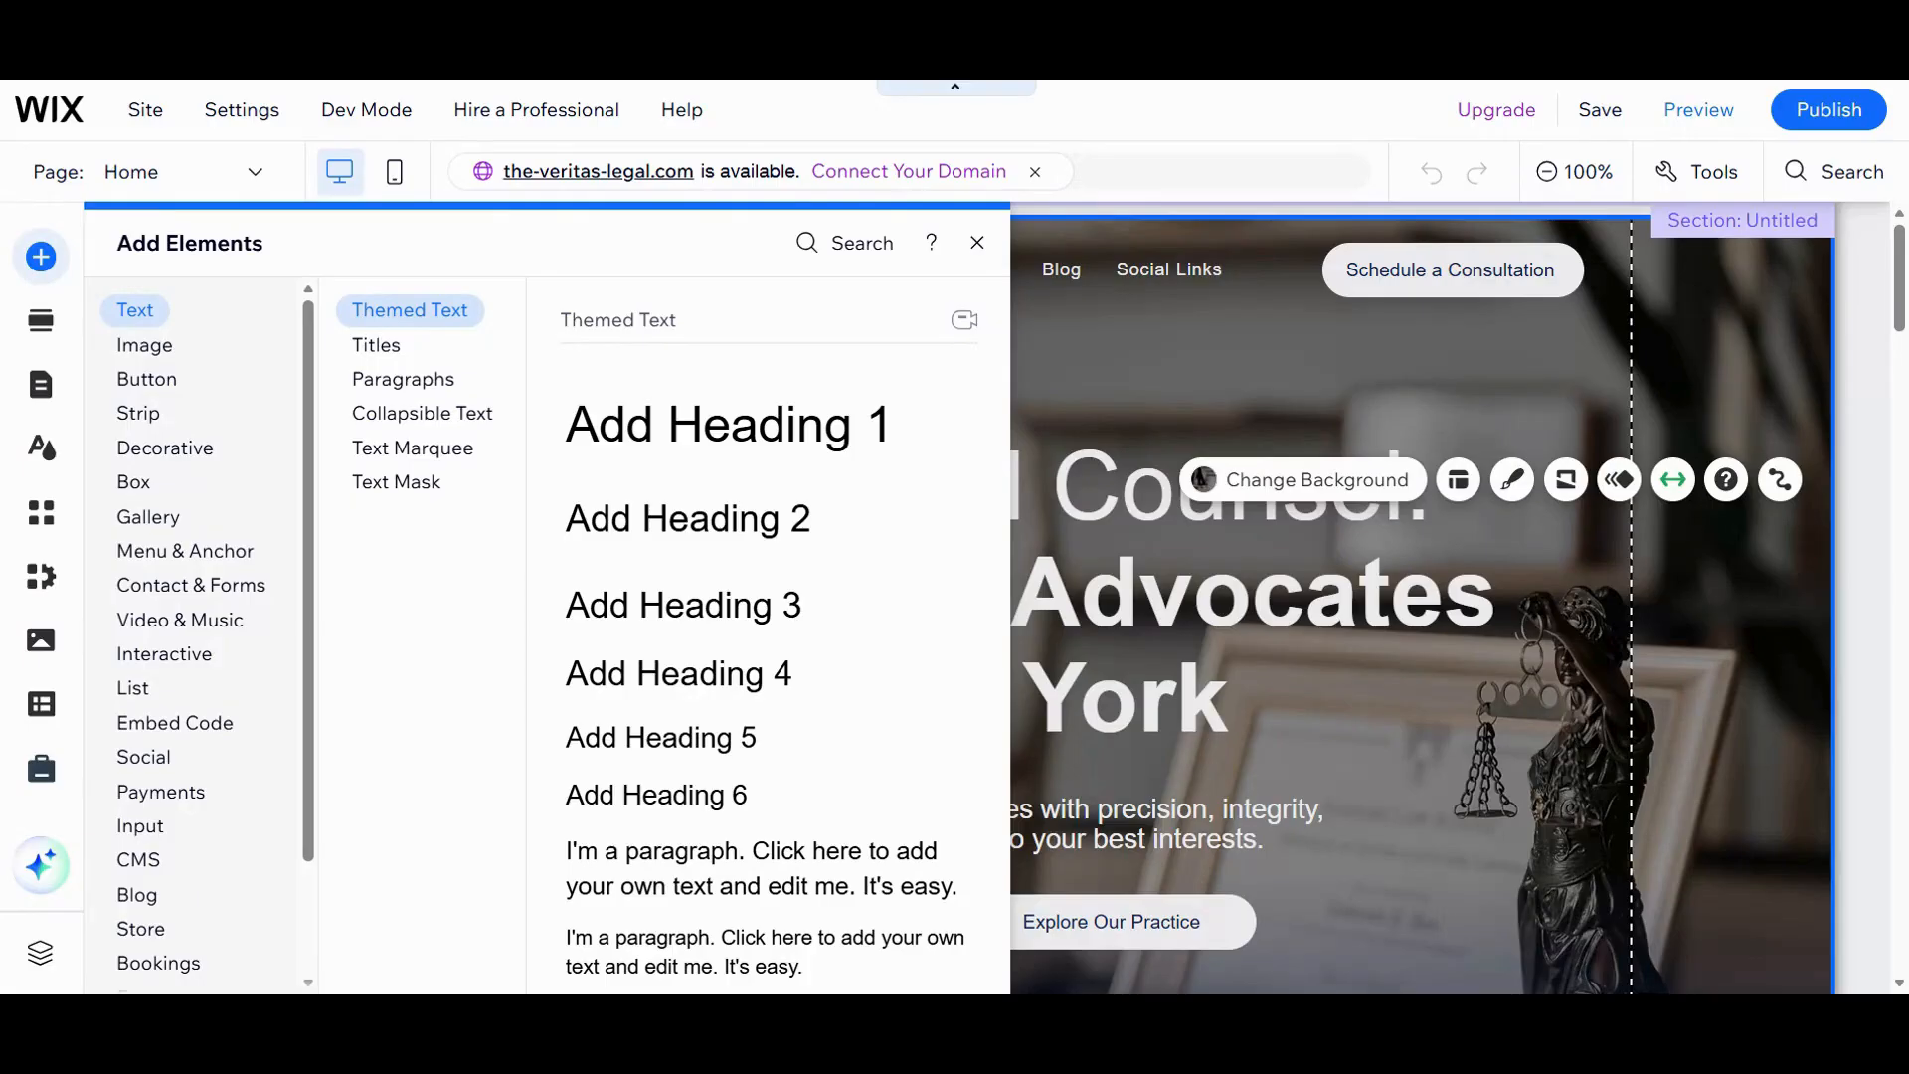
click(141, 346)
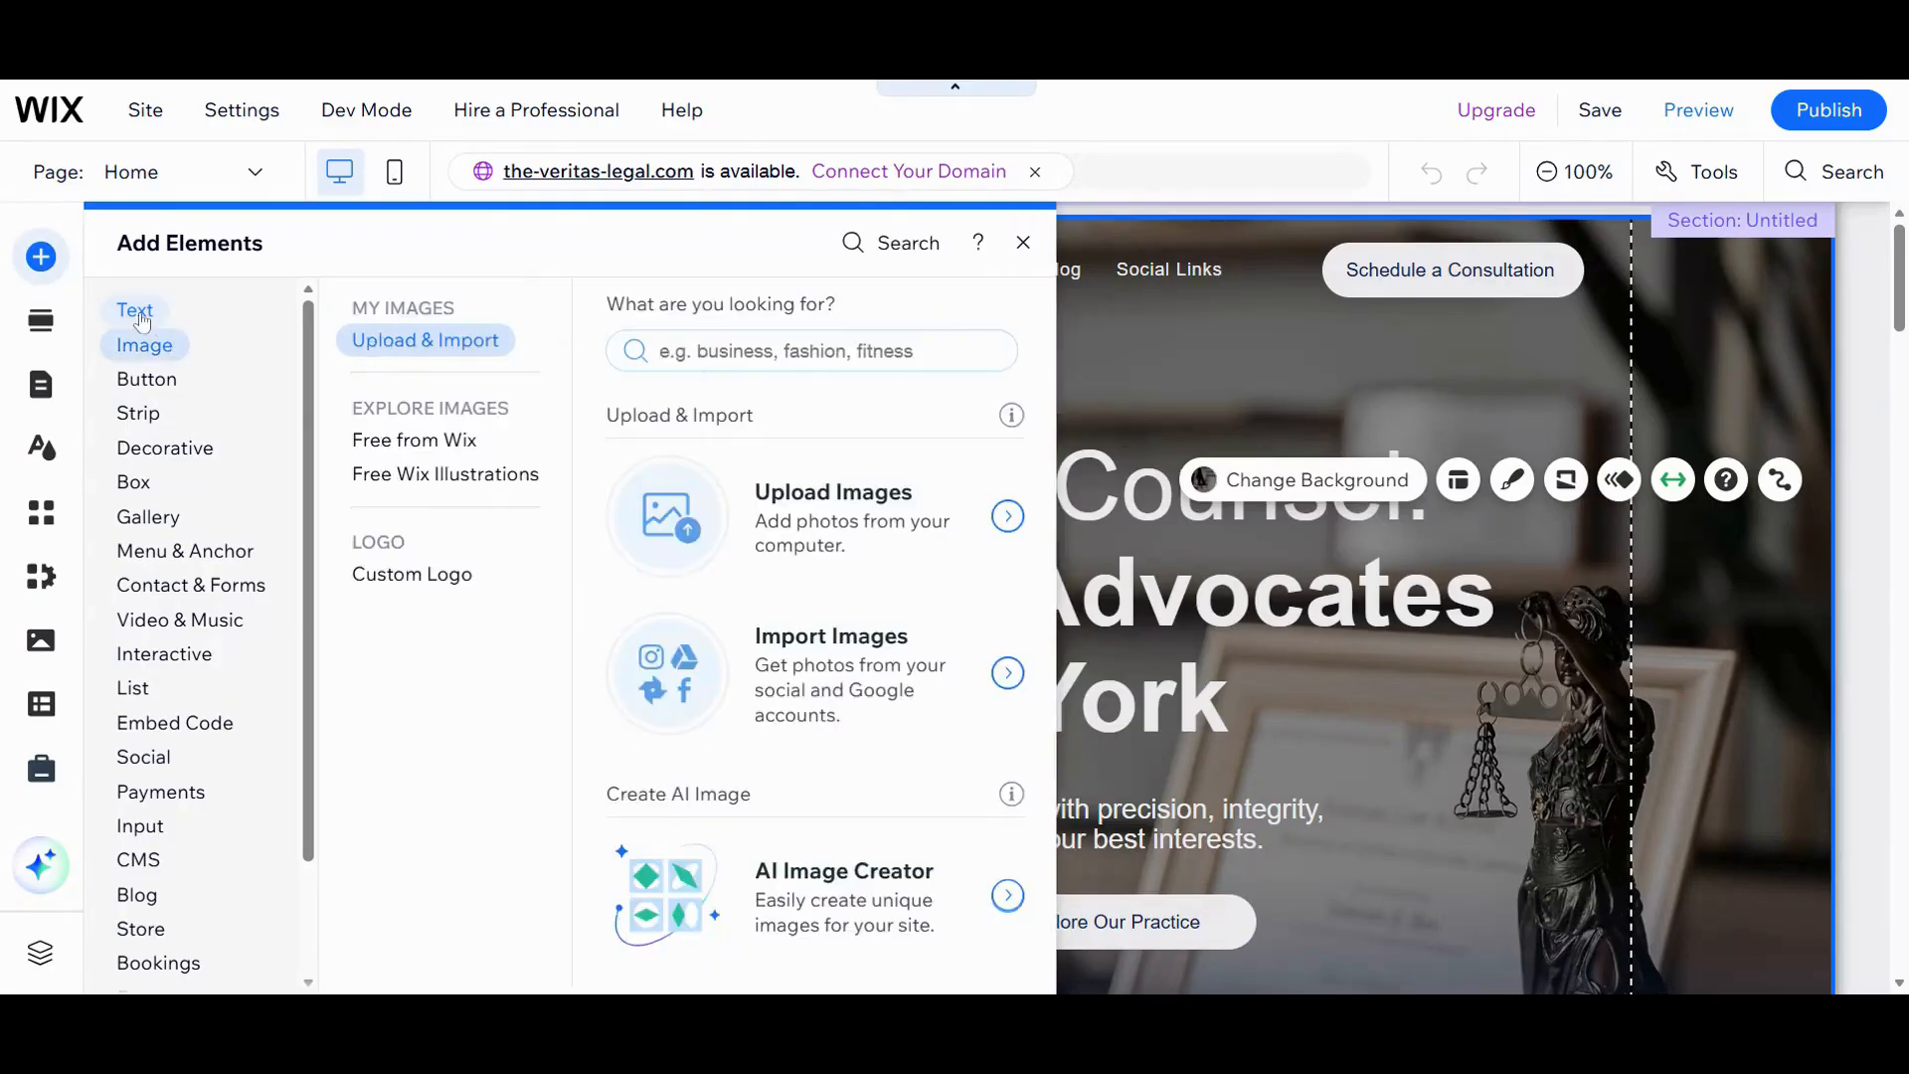
click(154, 391)
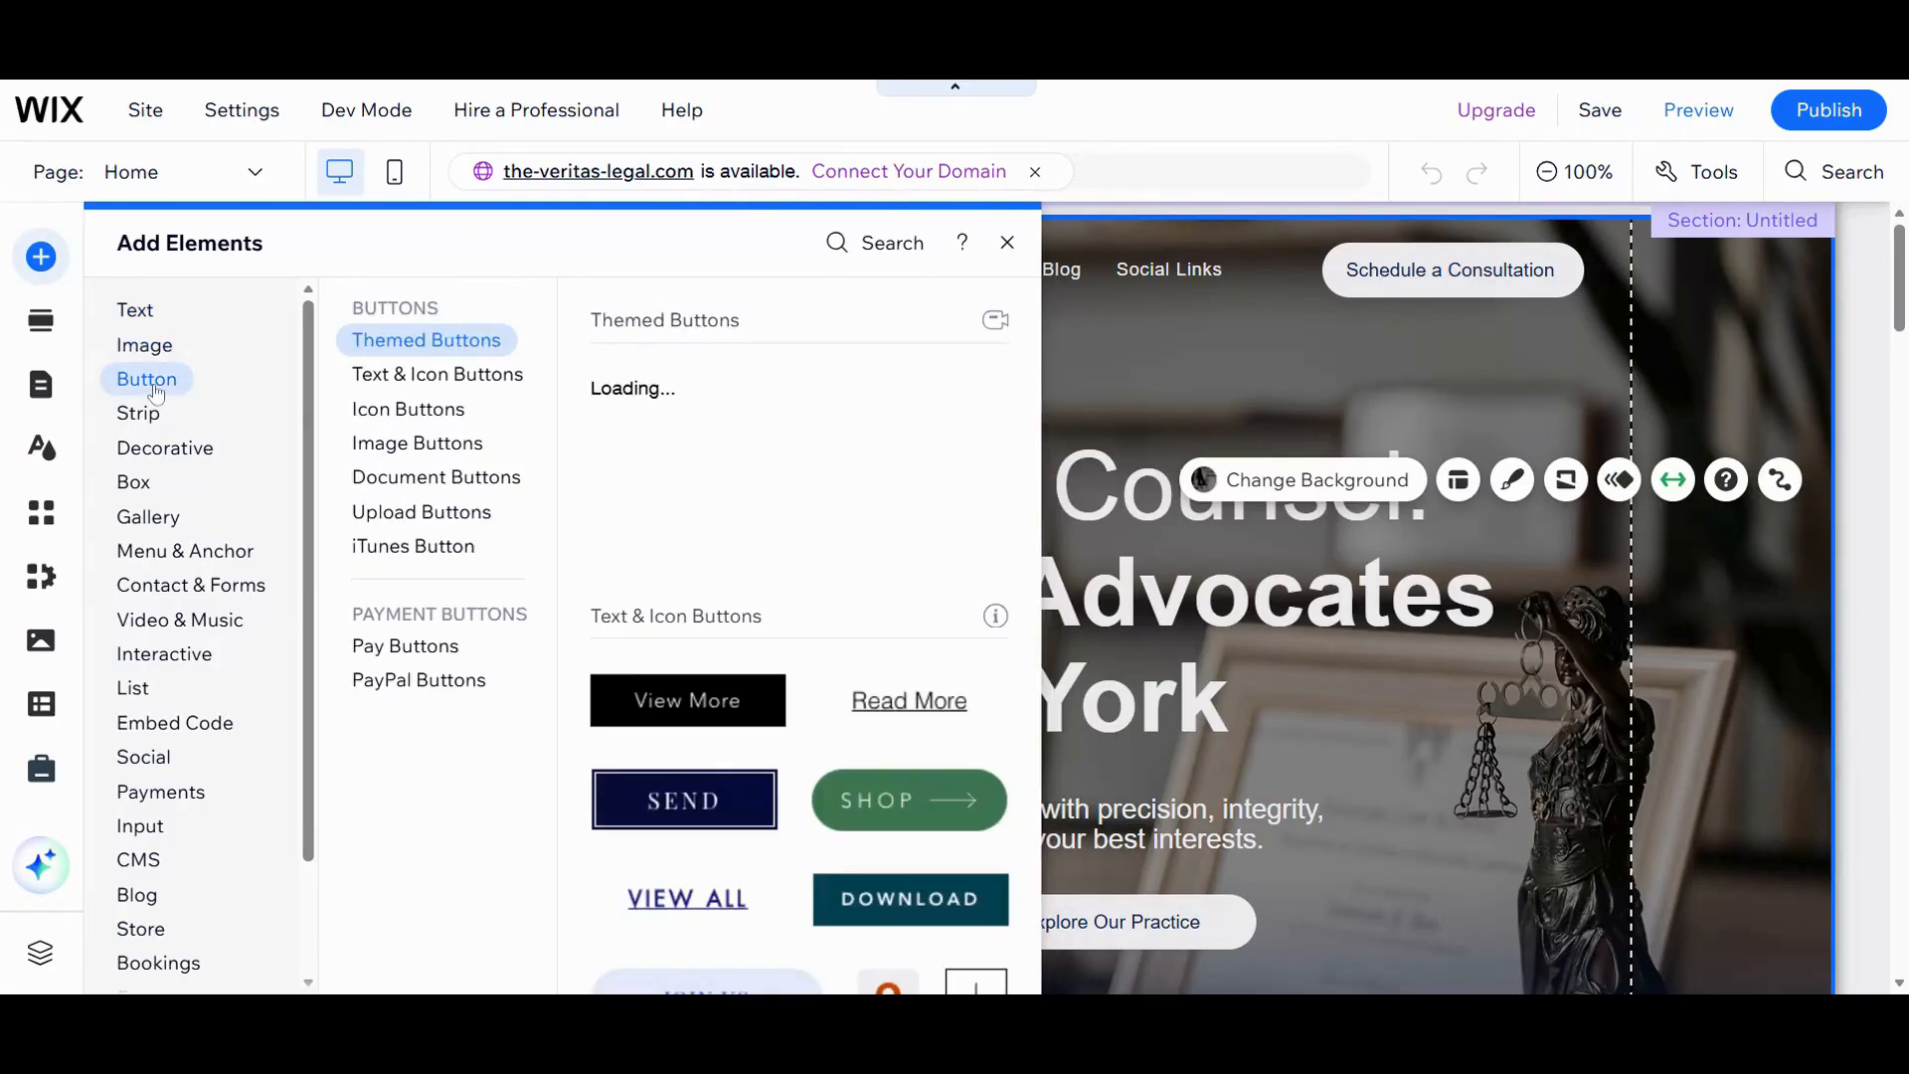
mouse_move(149, 313)
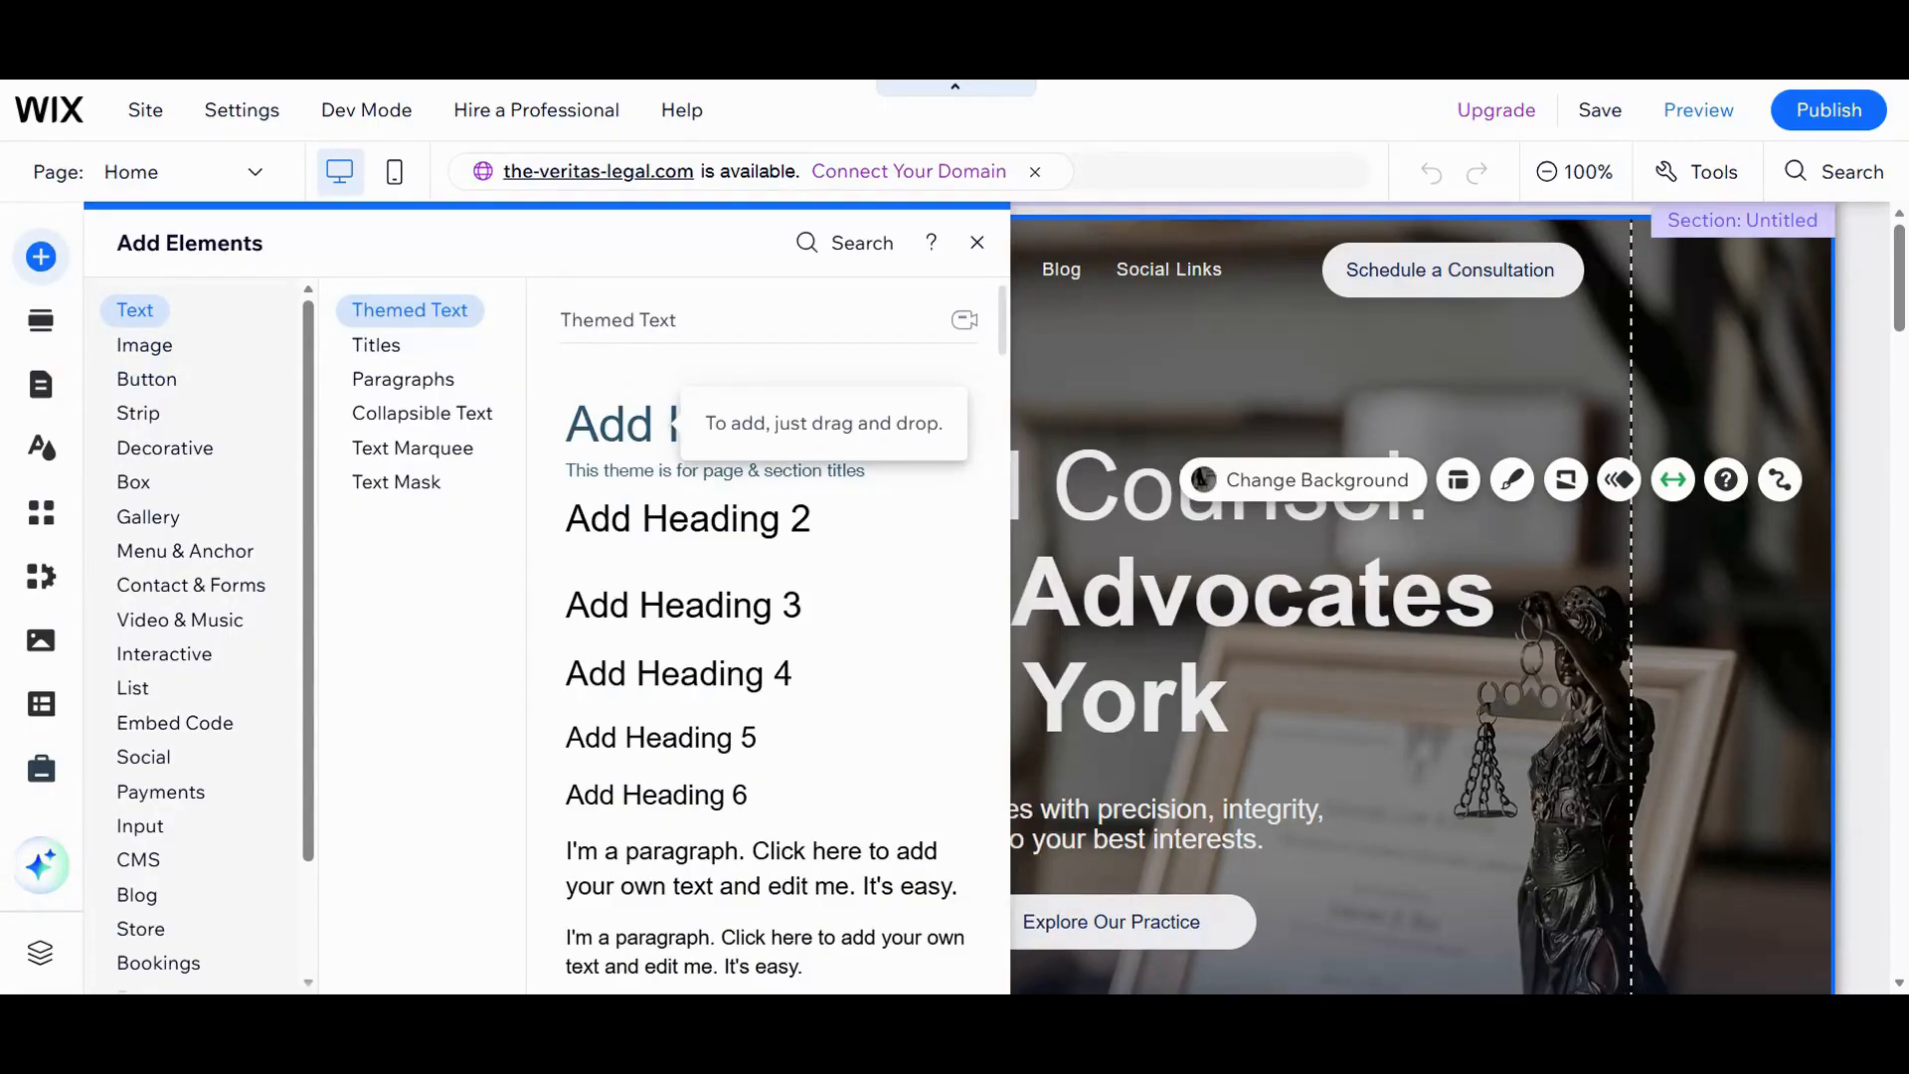
click(977, 242)
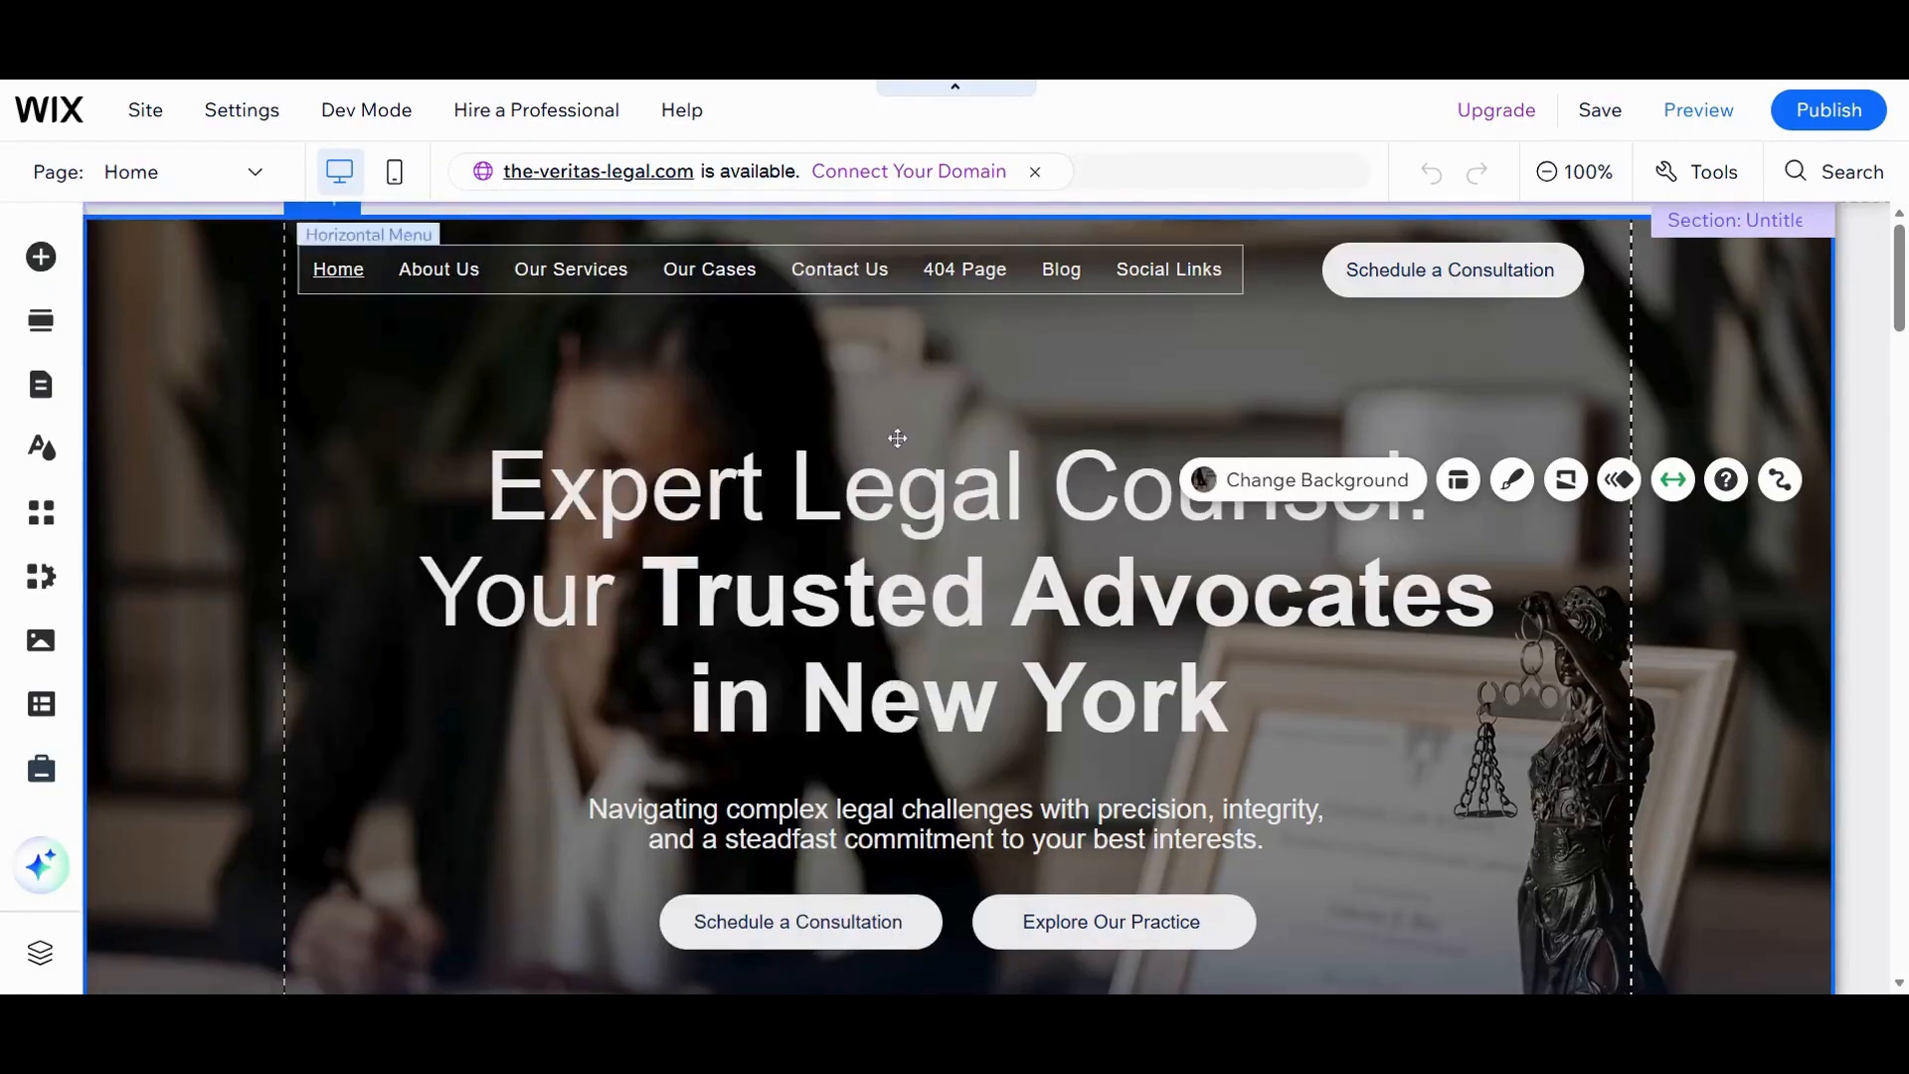
Step: Open the Home page's hero heading for editing, remove the last two letters of "York" and re-enter "rk"
click(847, 544)
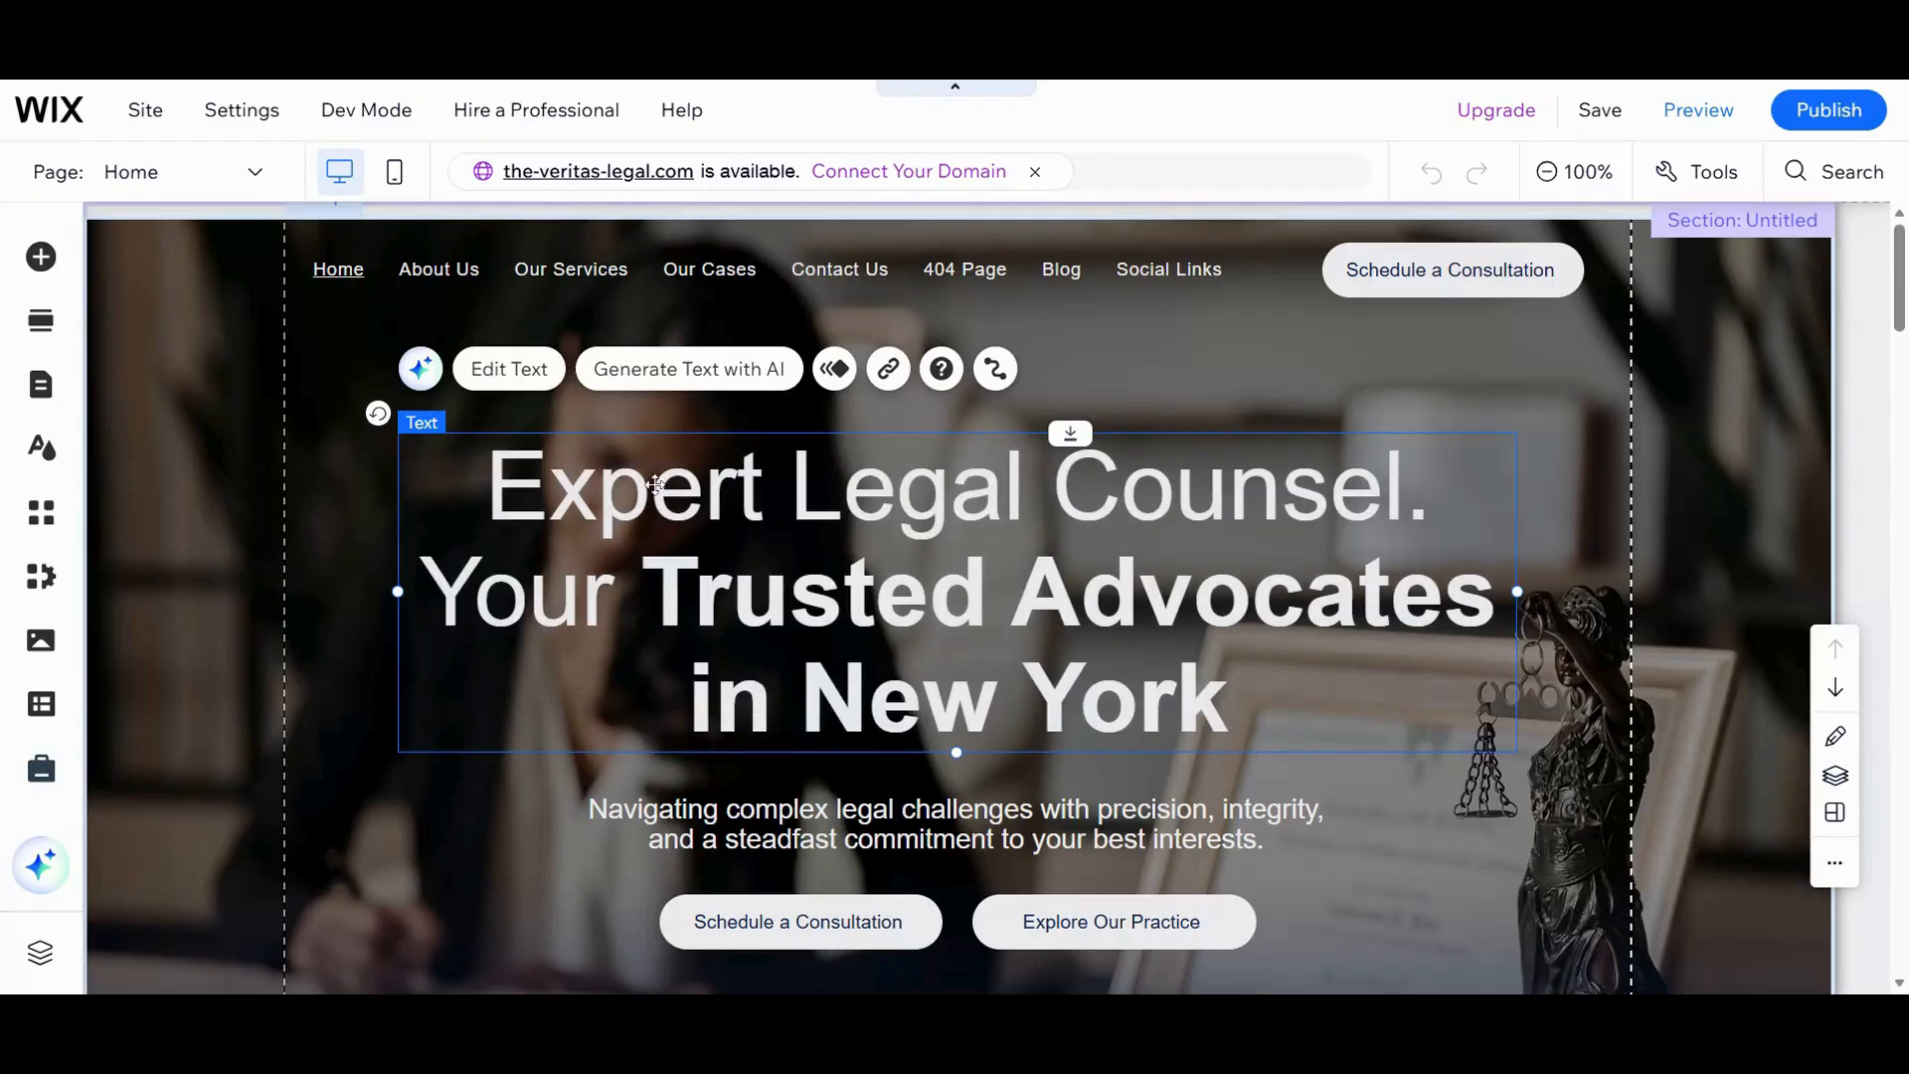
click(508, 369)
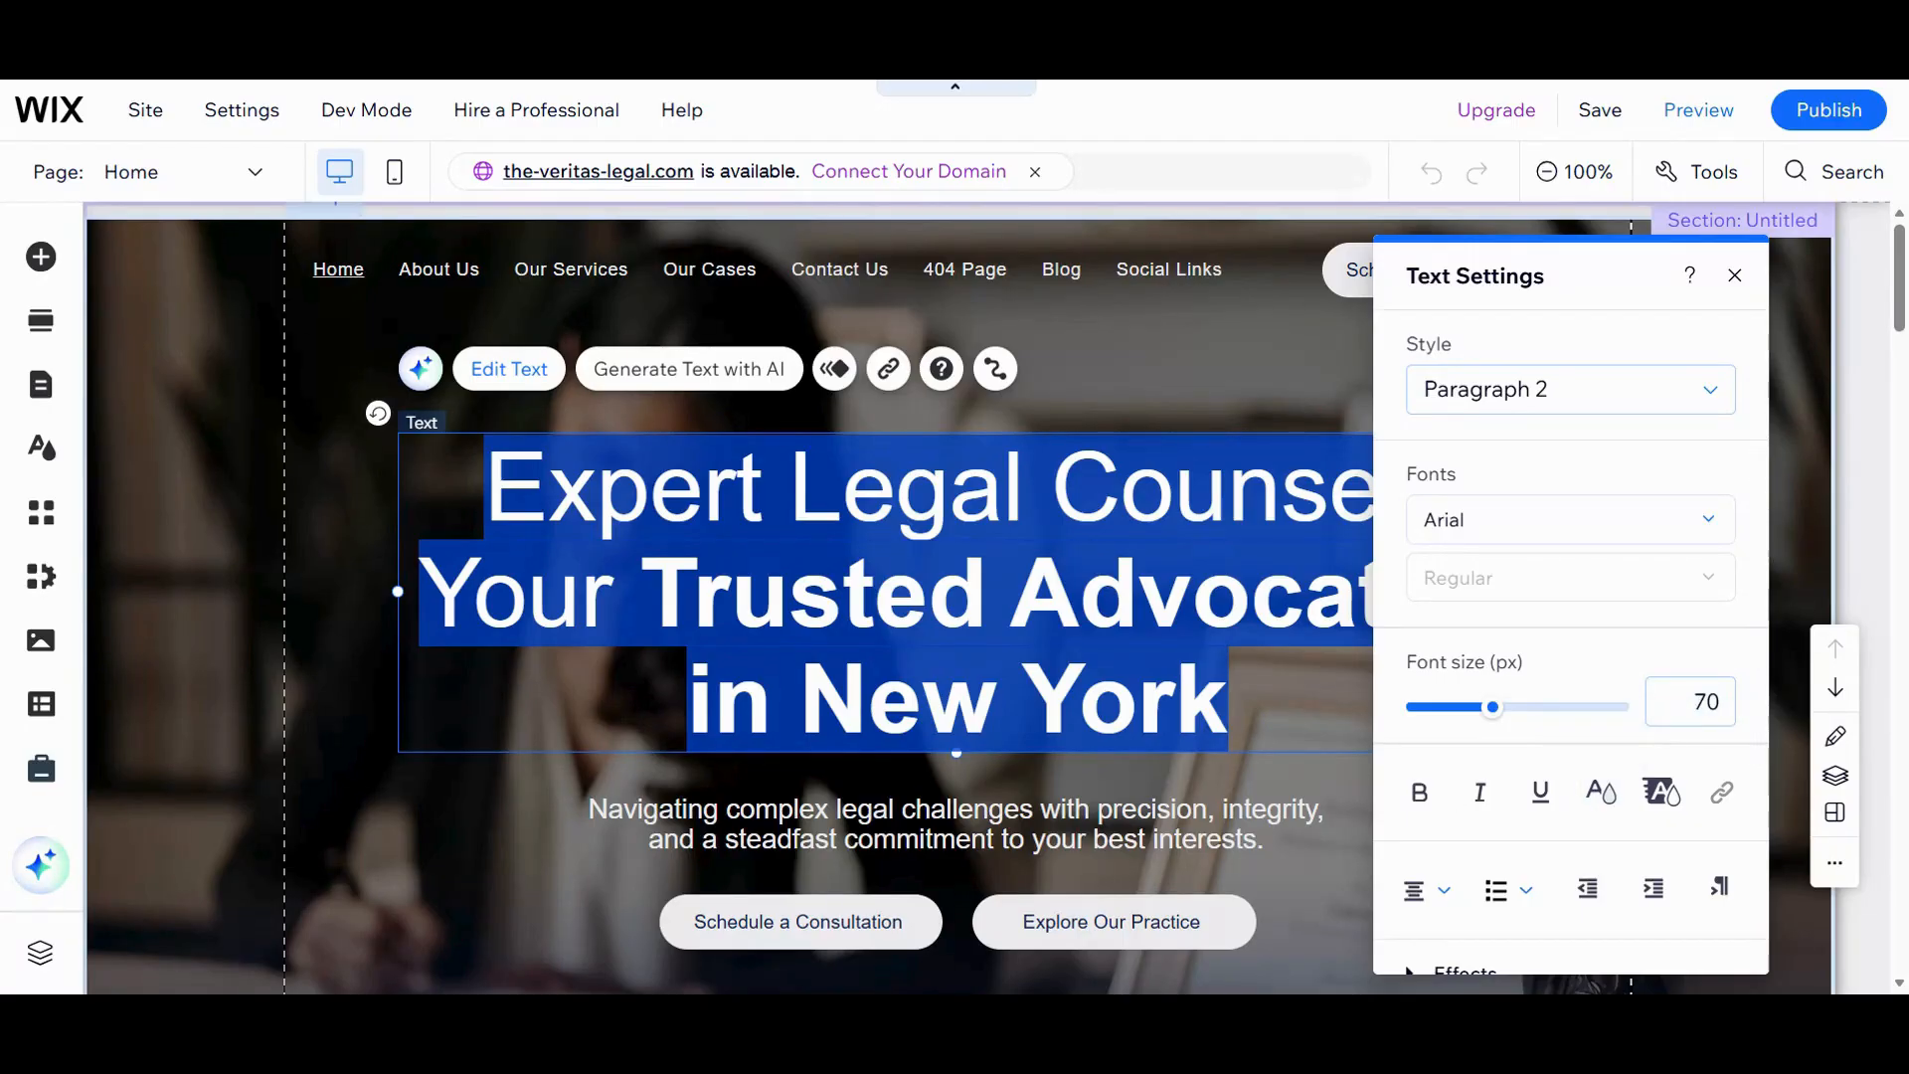
click(1228, 699)
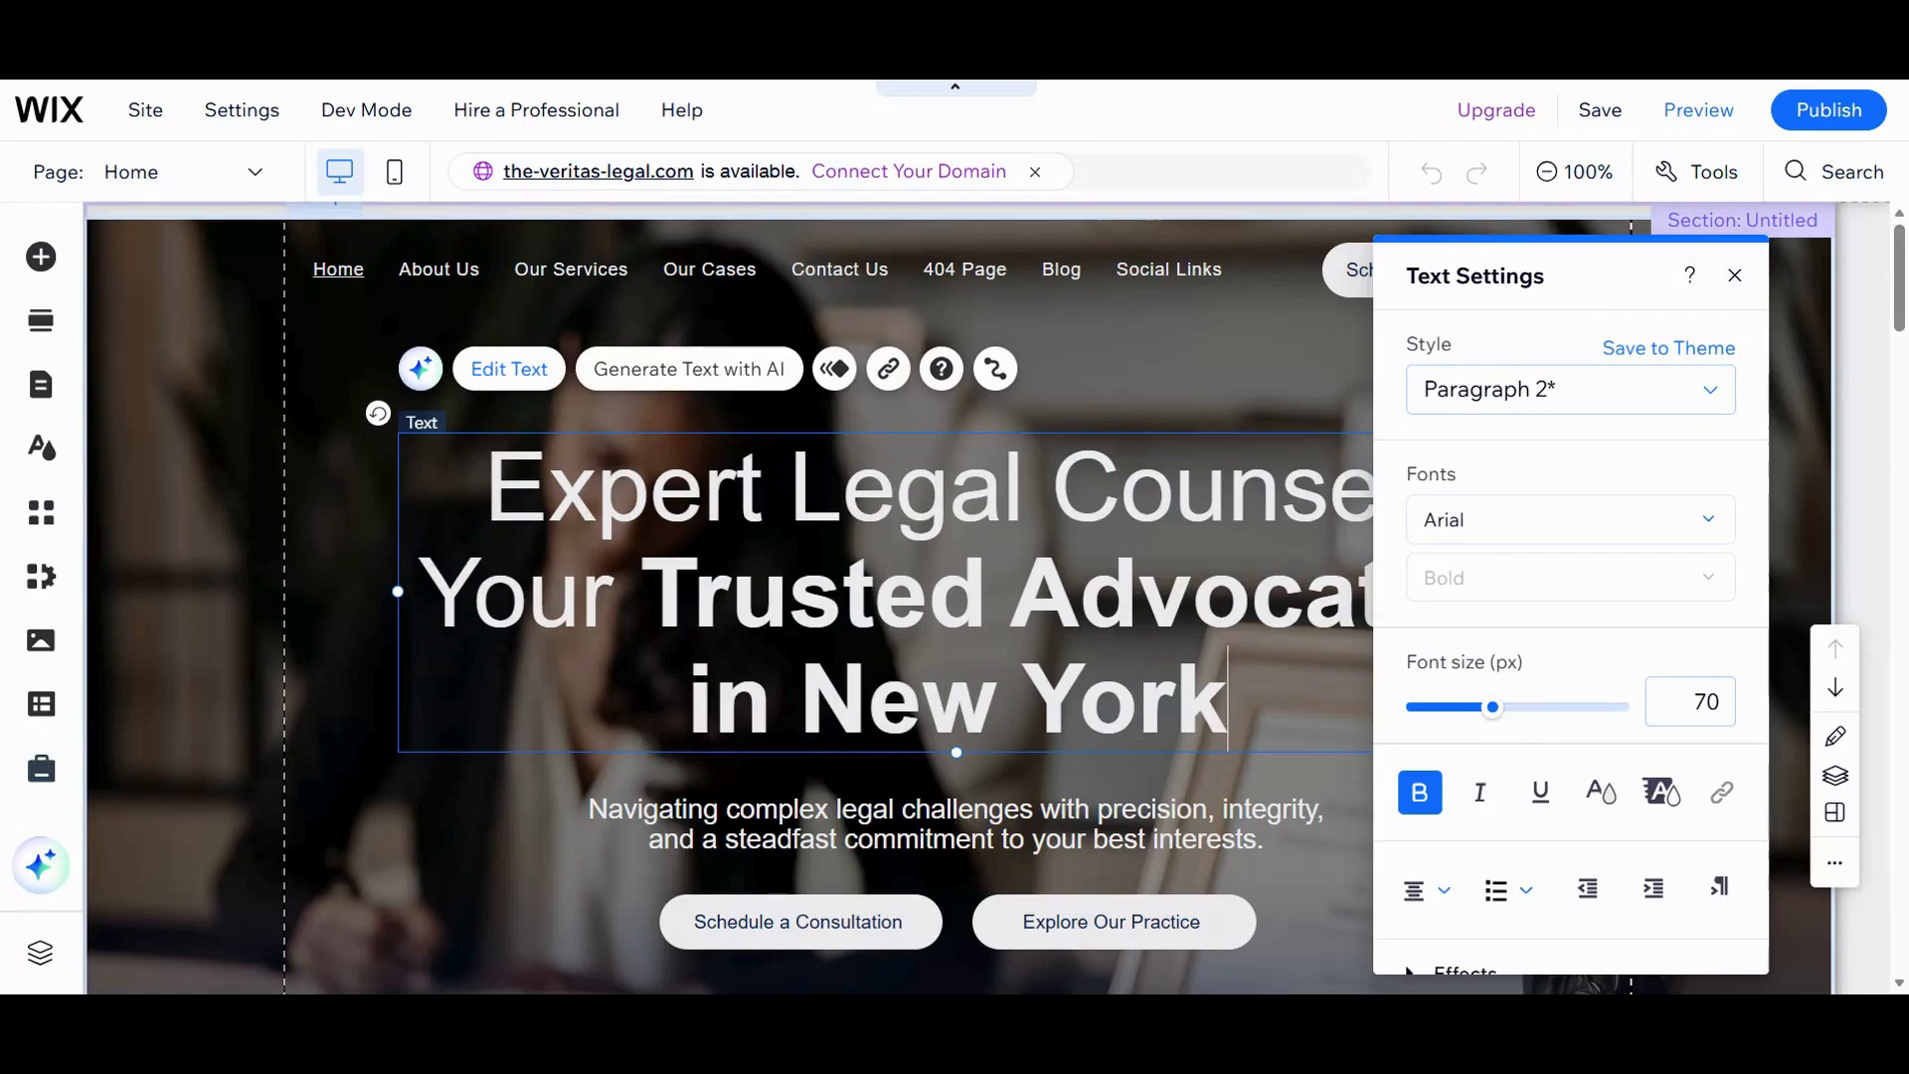
key(BackSpace)
key(BackSpace)
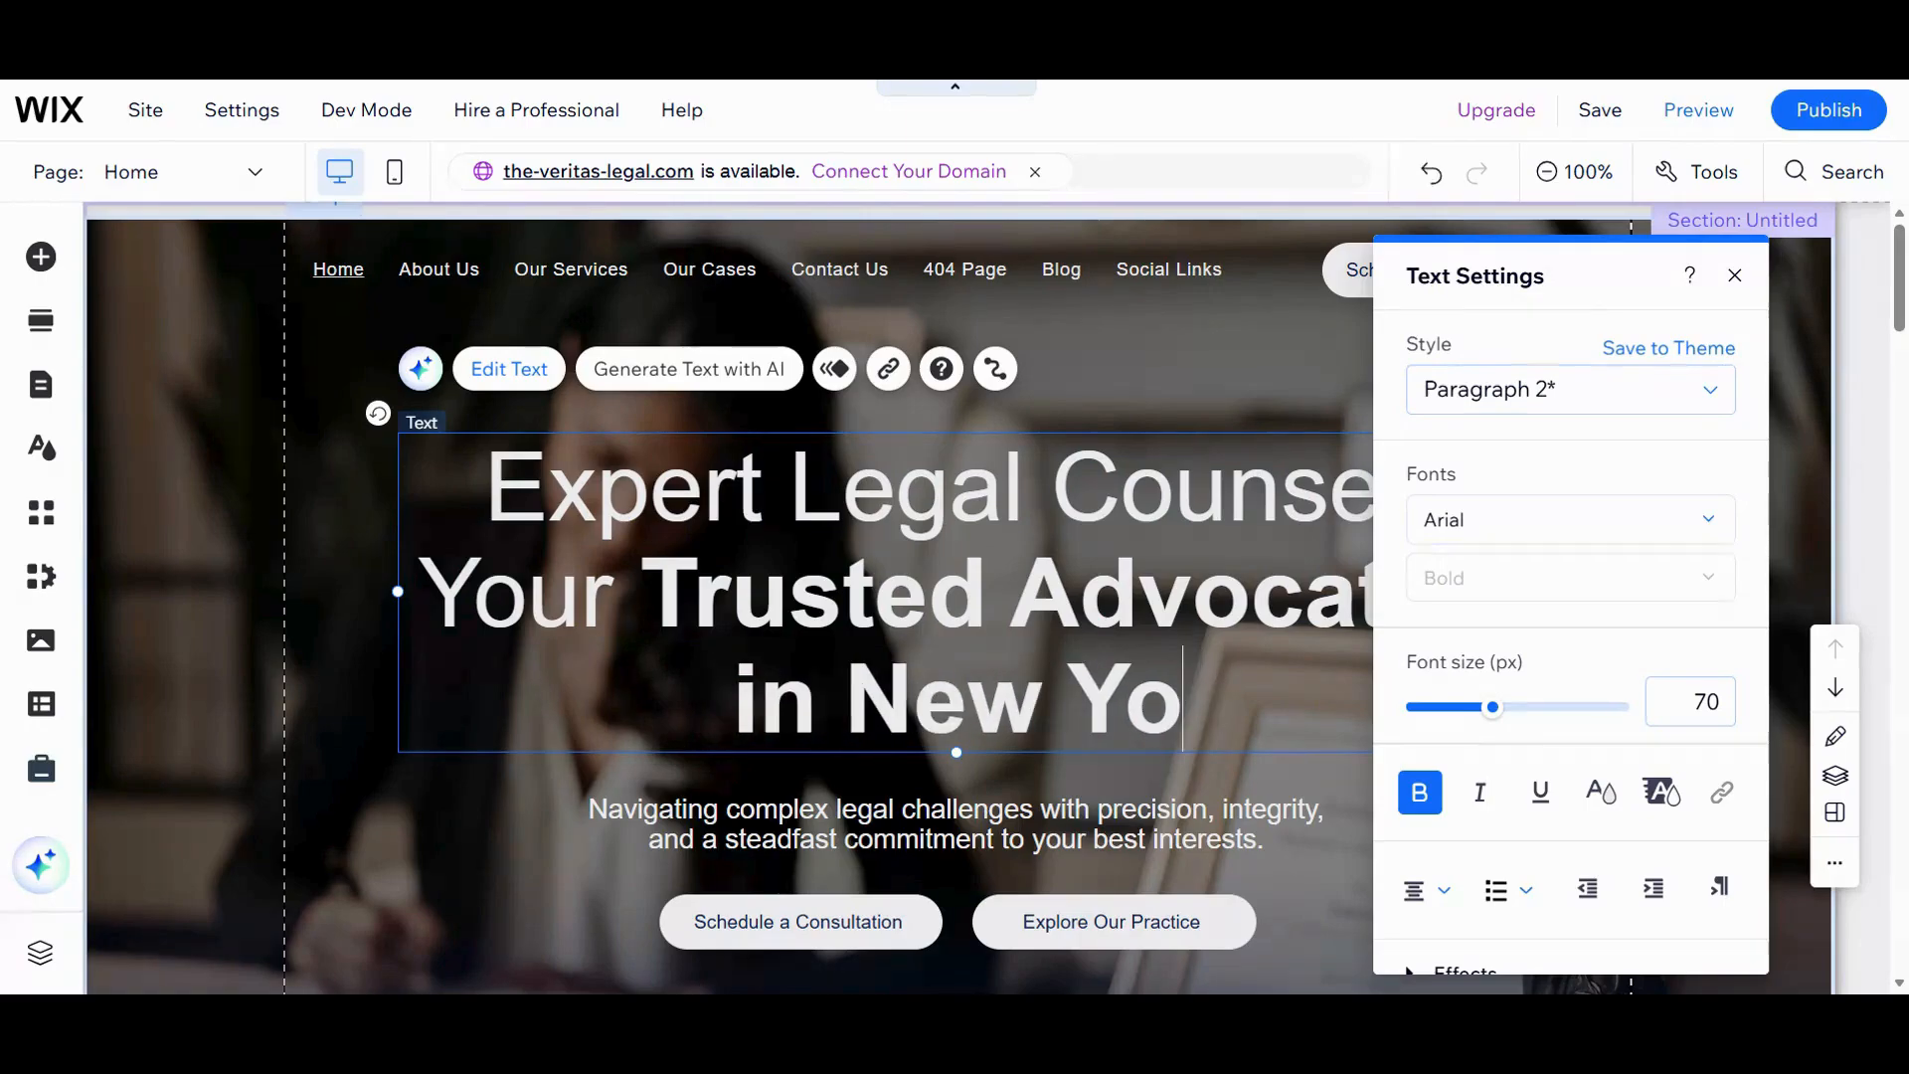
text(rk)
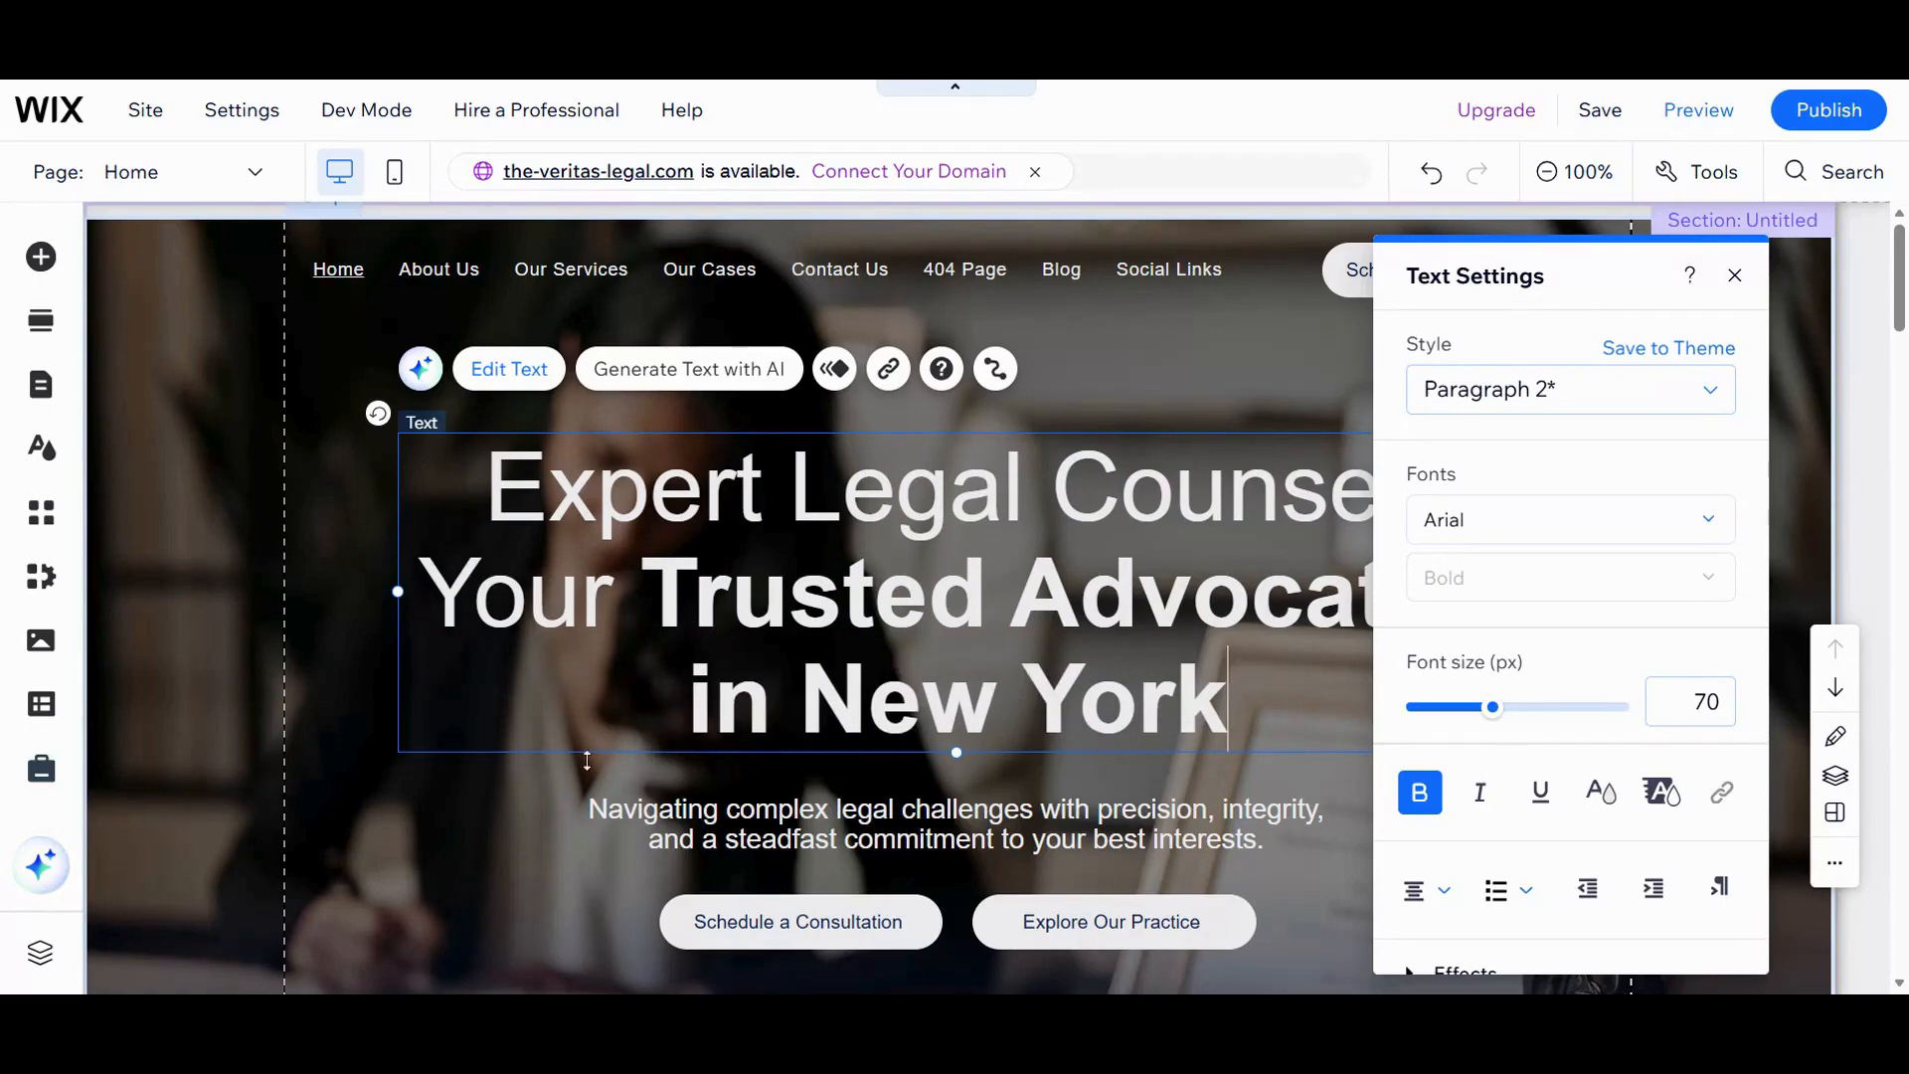
click(341, 566)
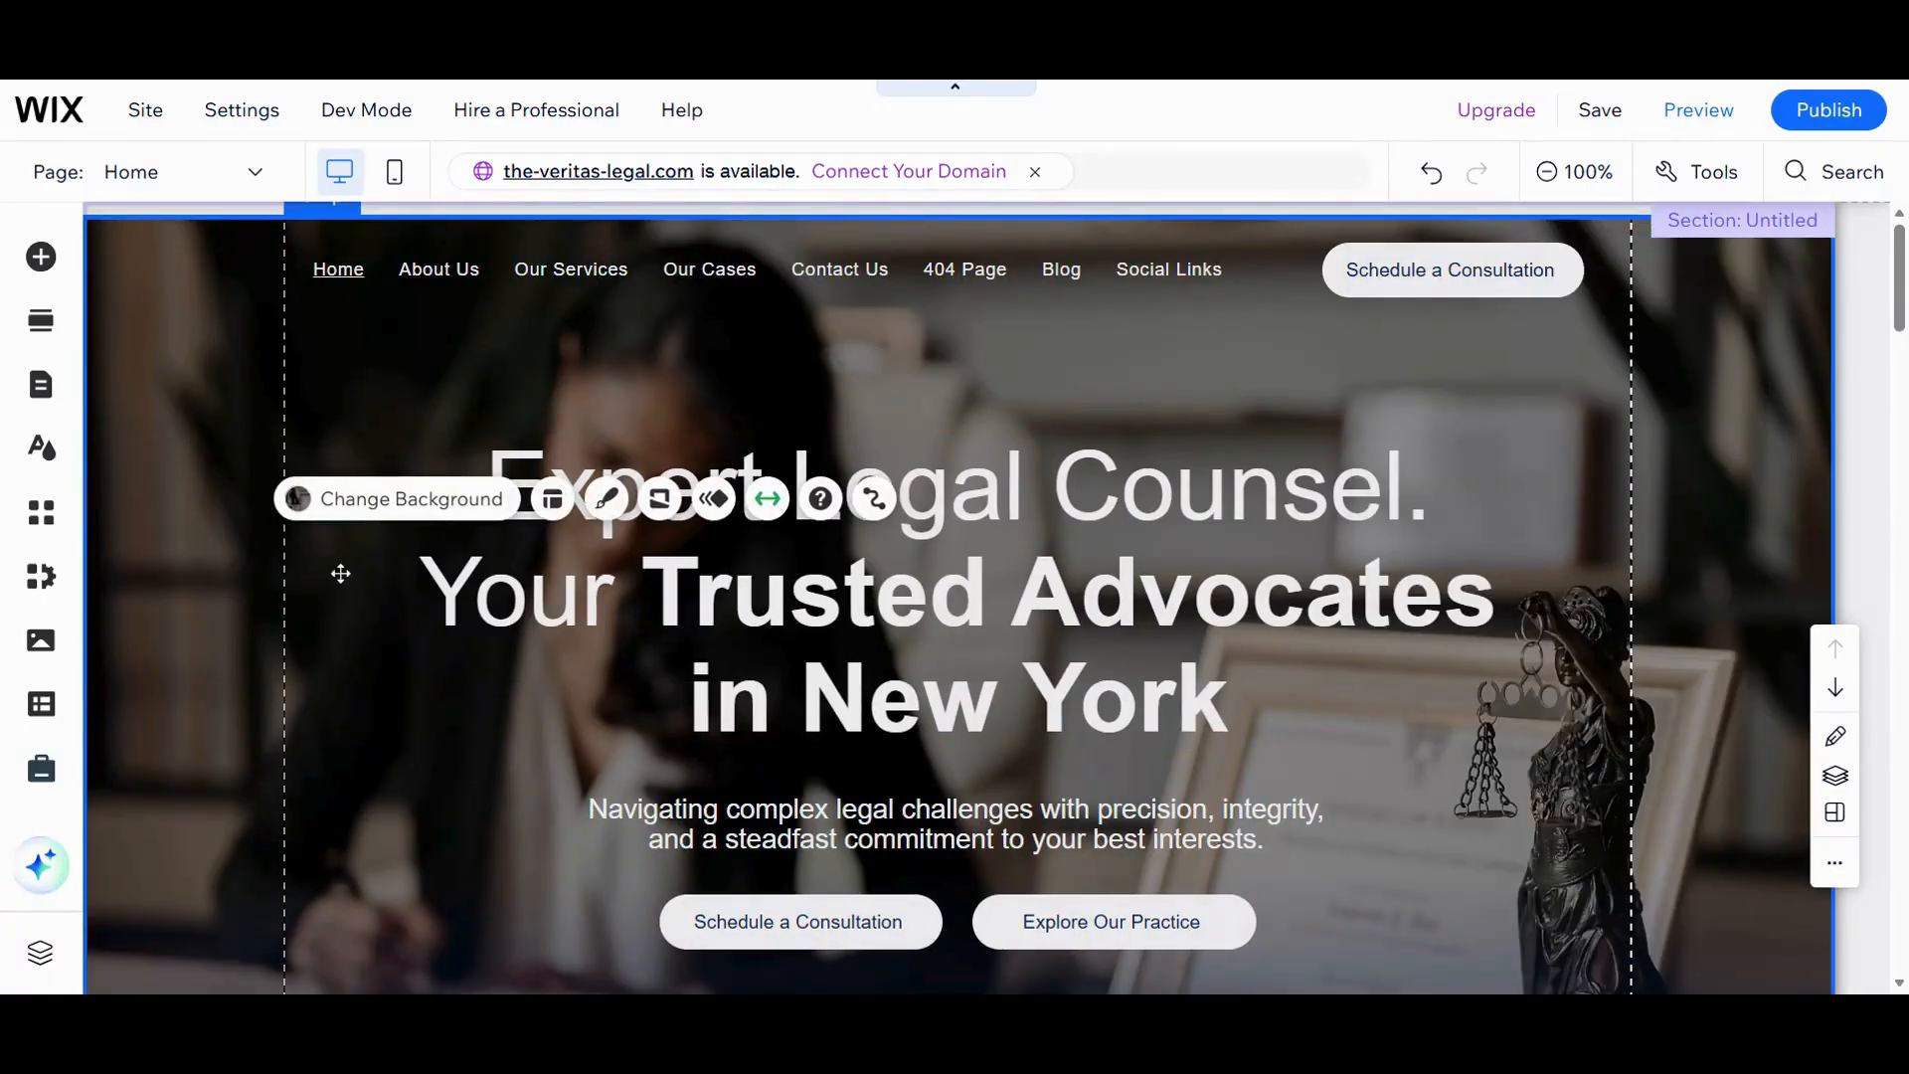
Step: Select the hero section and the attorney photo under Protecting Your Rights to view their editing options
click(1552, 432)
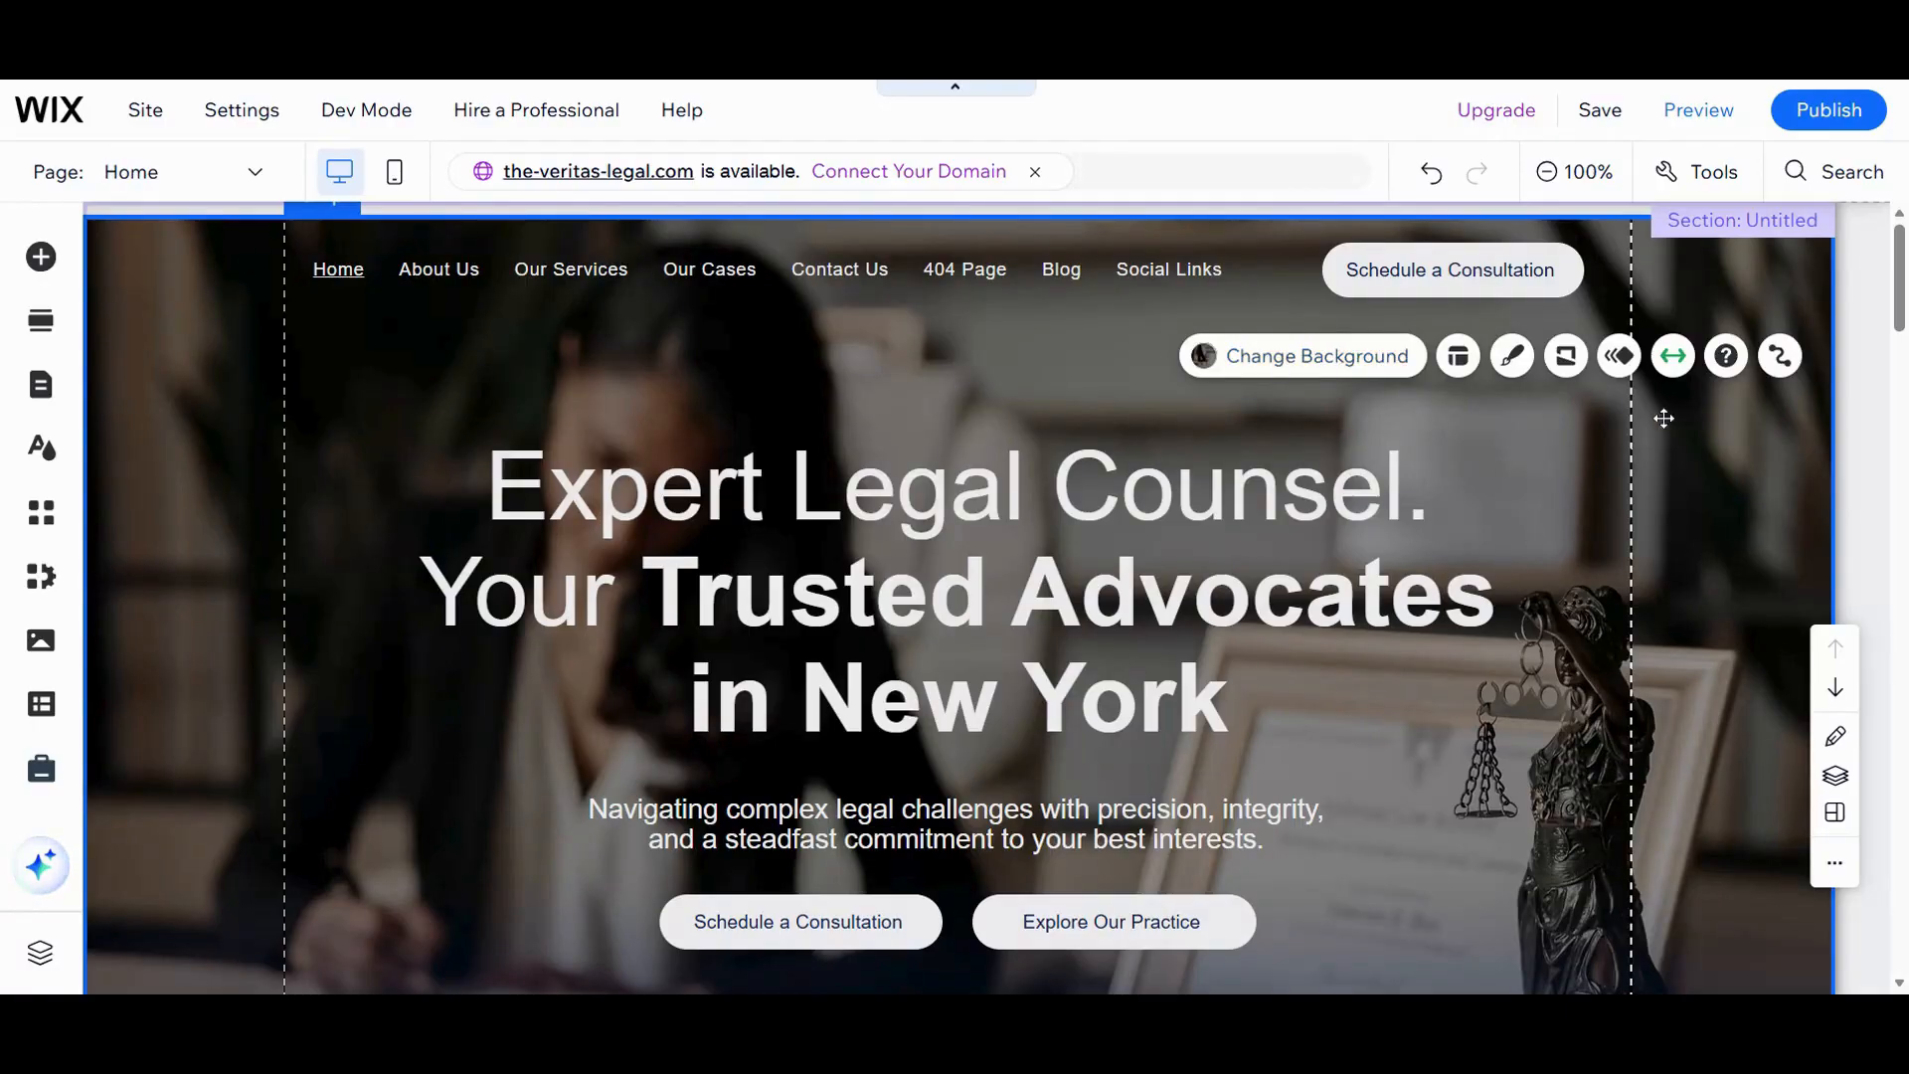
click(1563, 420)
scroll(1563, 421, down, 10)
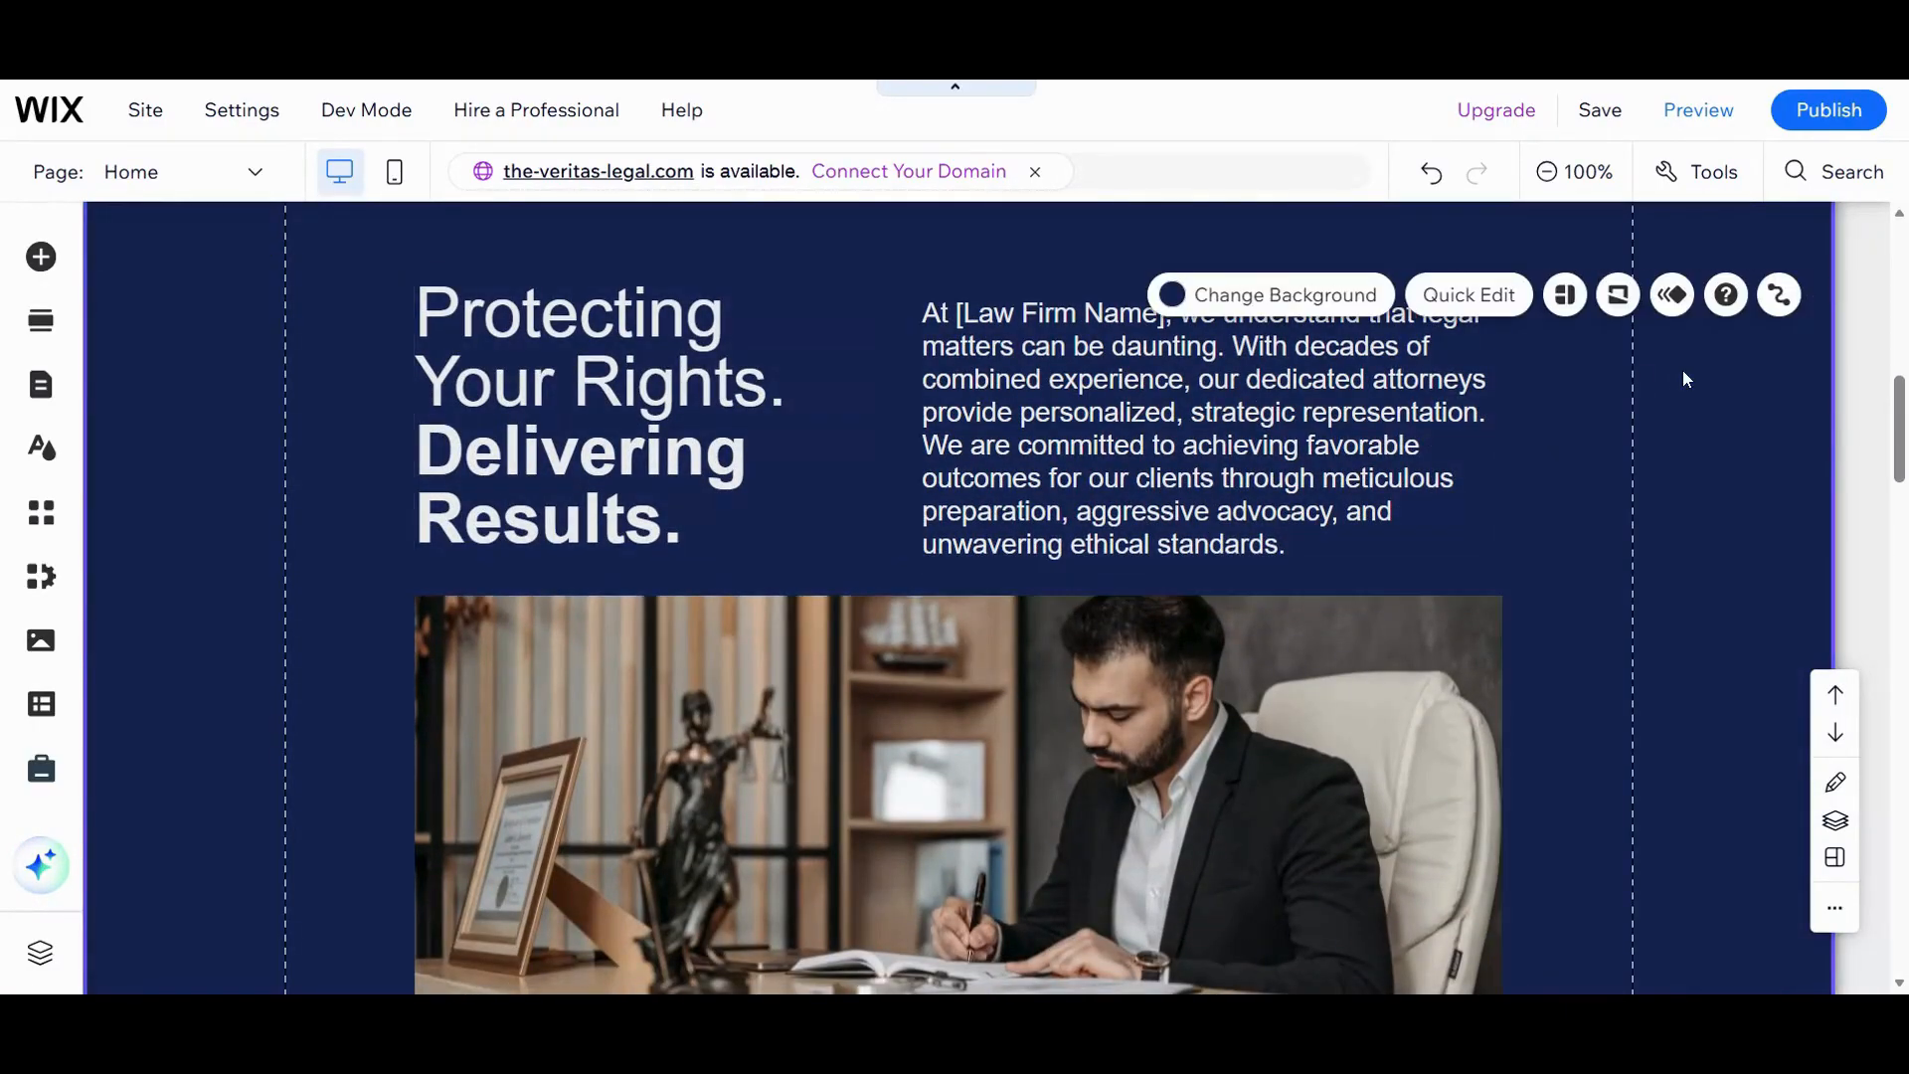
scroll(1682, 375, up, 1)
scroll(1695, 415, down, 1)
scroll(1732, 414, down, 3)
scroll(1732, 414, up, 1)
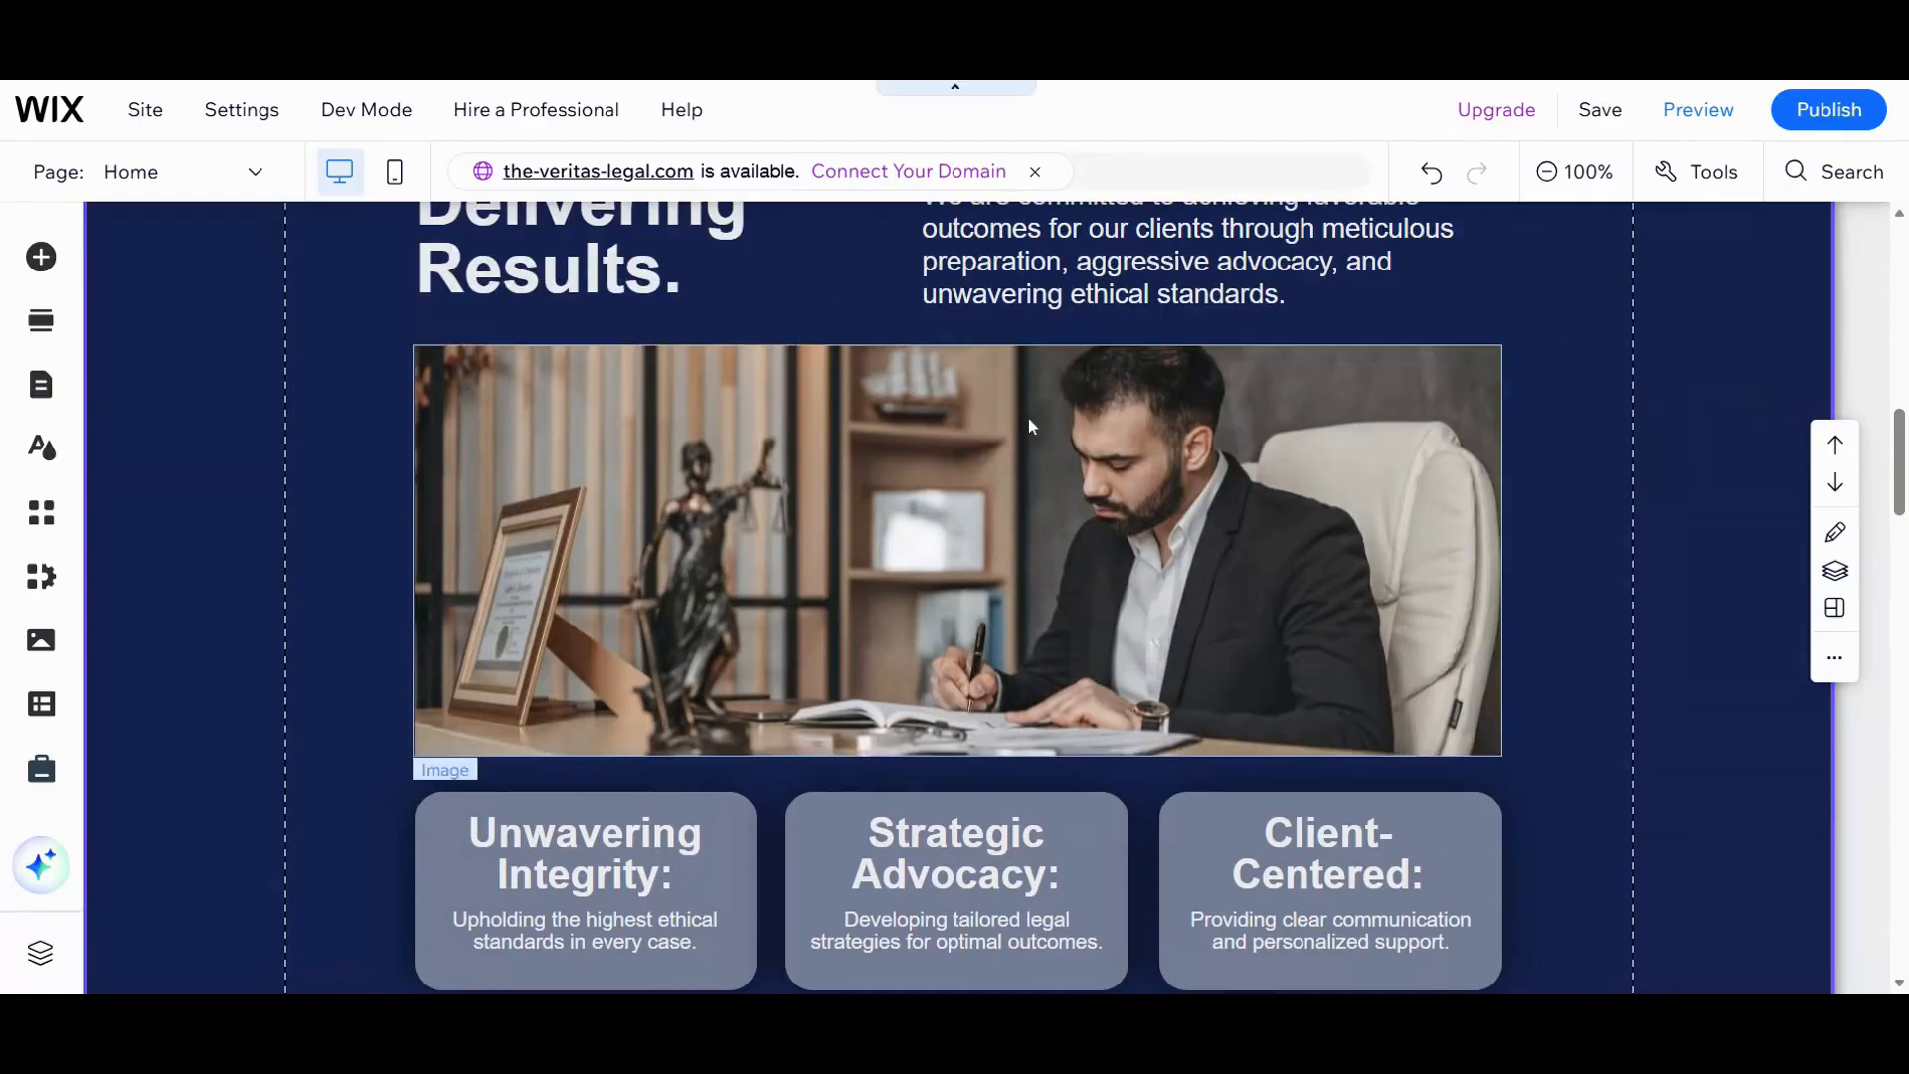
click(1023, 419)
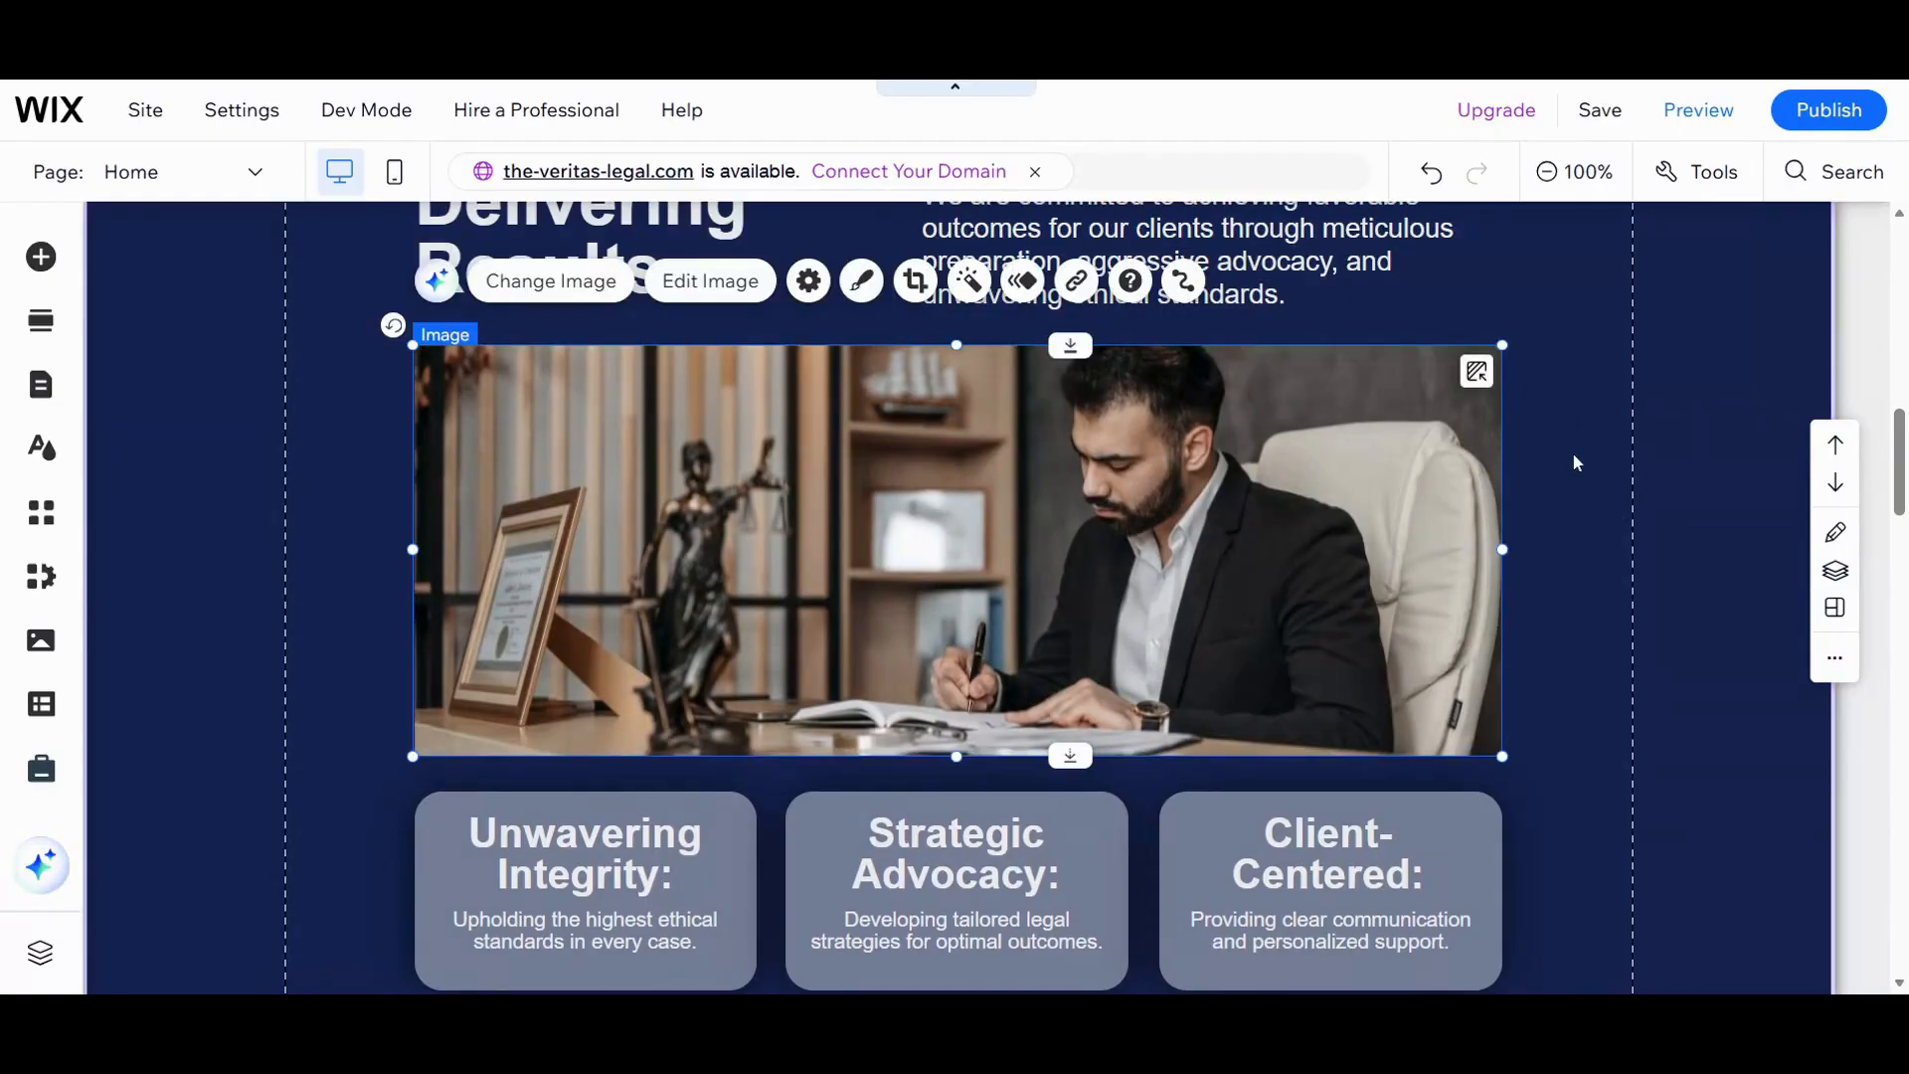
Step: Look over the Home page sections from the attorney photo down to the client testimonials
scroll(1574, 460, down, 1)
scroll(1572, 456, up, 1)
scroll(1309, 405, down, 10)
scroll(1309, 412, down, 10)
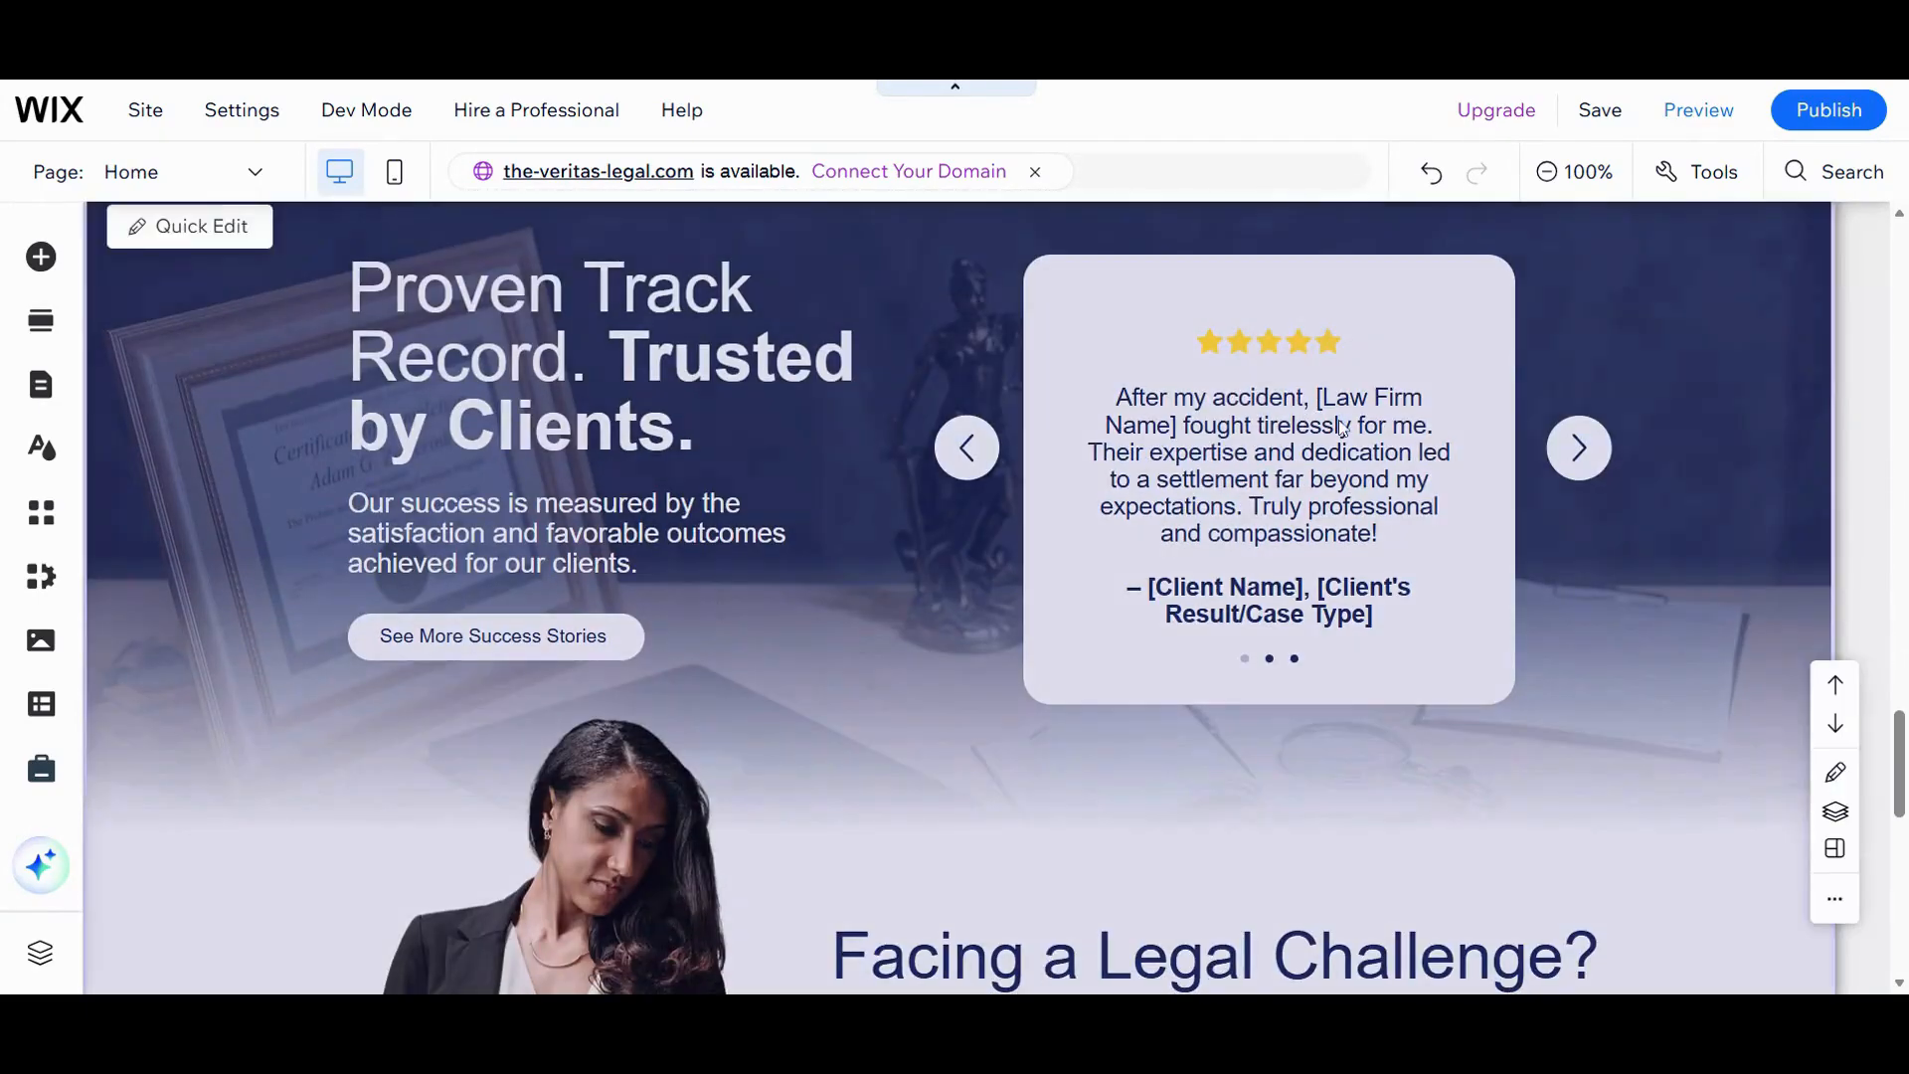
Step: Select the client testimonial text, step through the slider to slide 3, and view its slide management list
click(1332, 456)
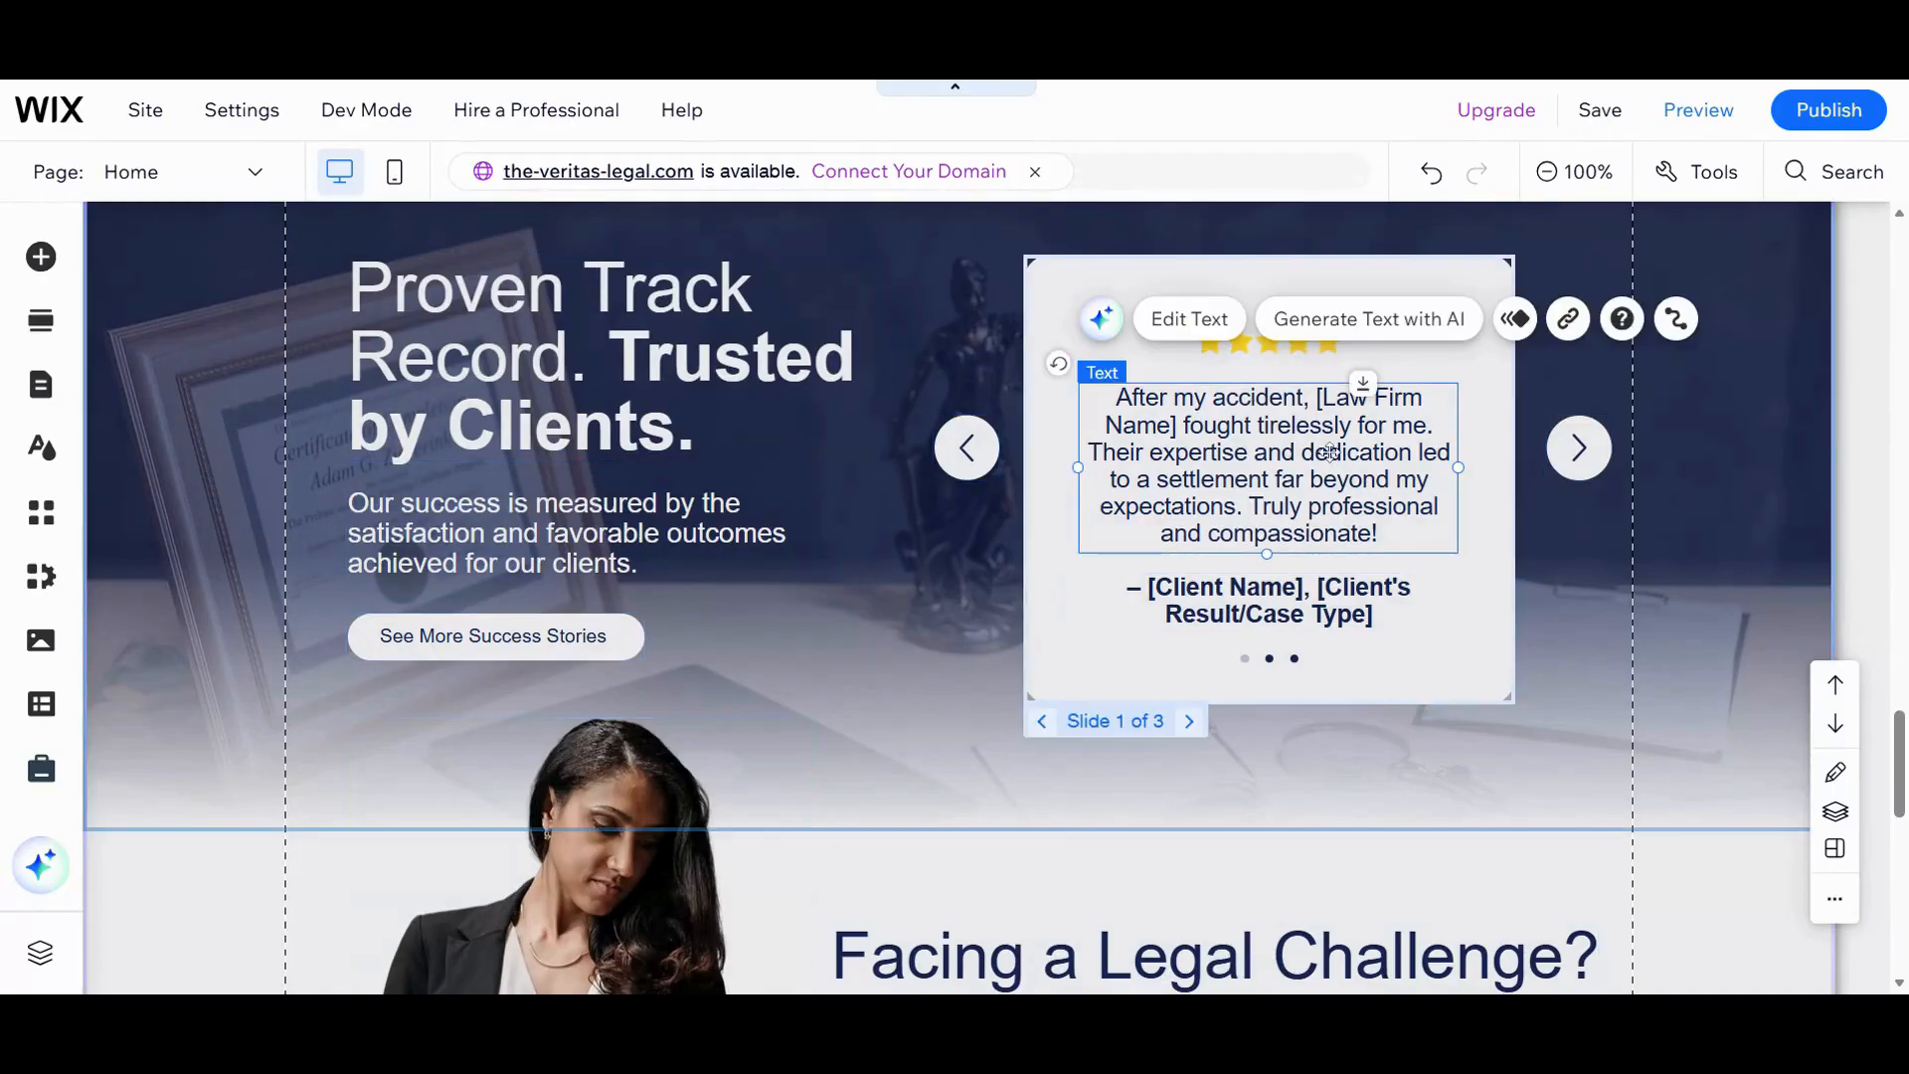
scroll(1332, 455, up, 1)
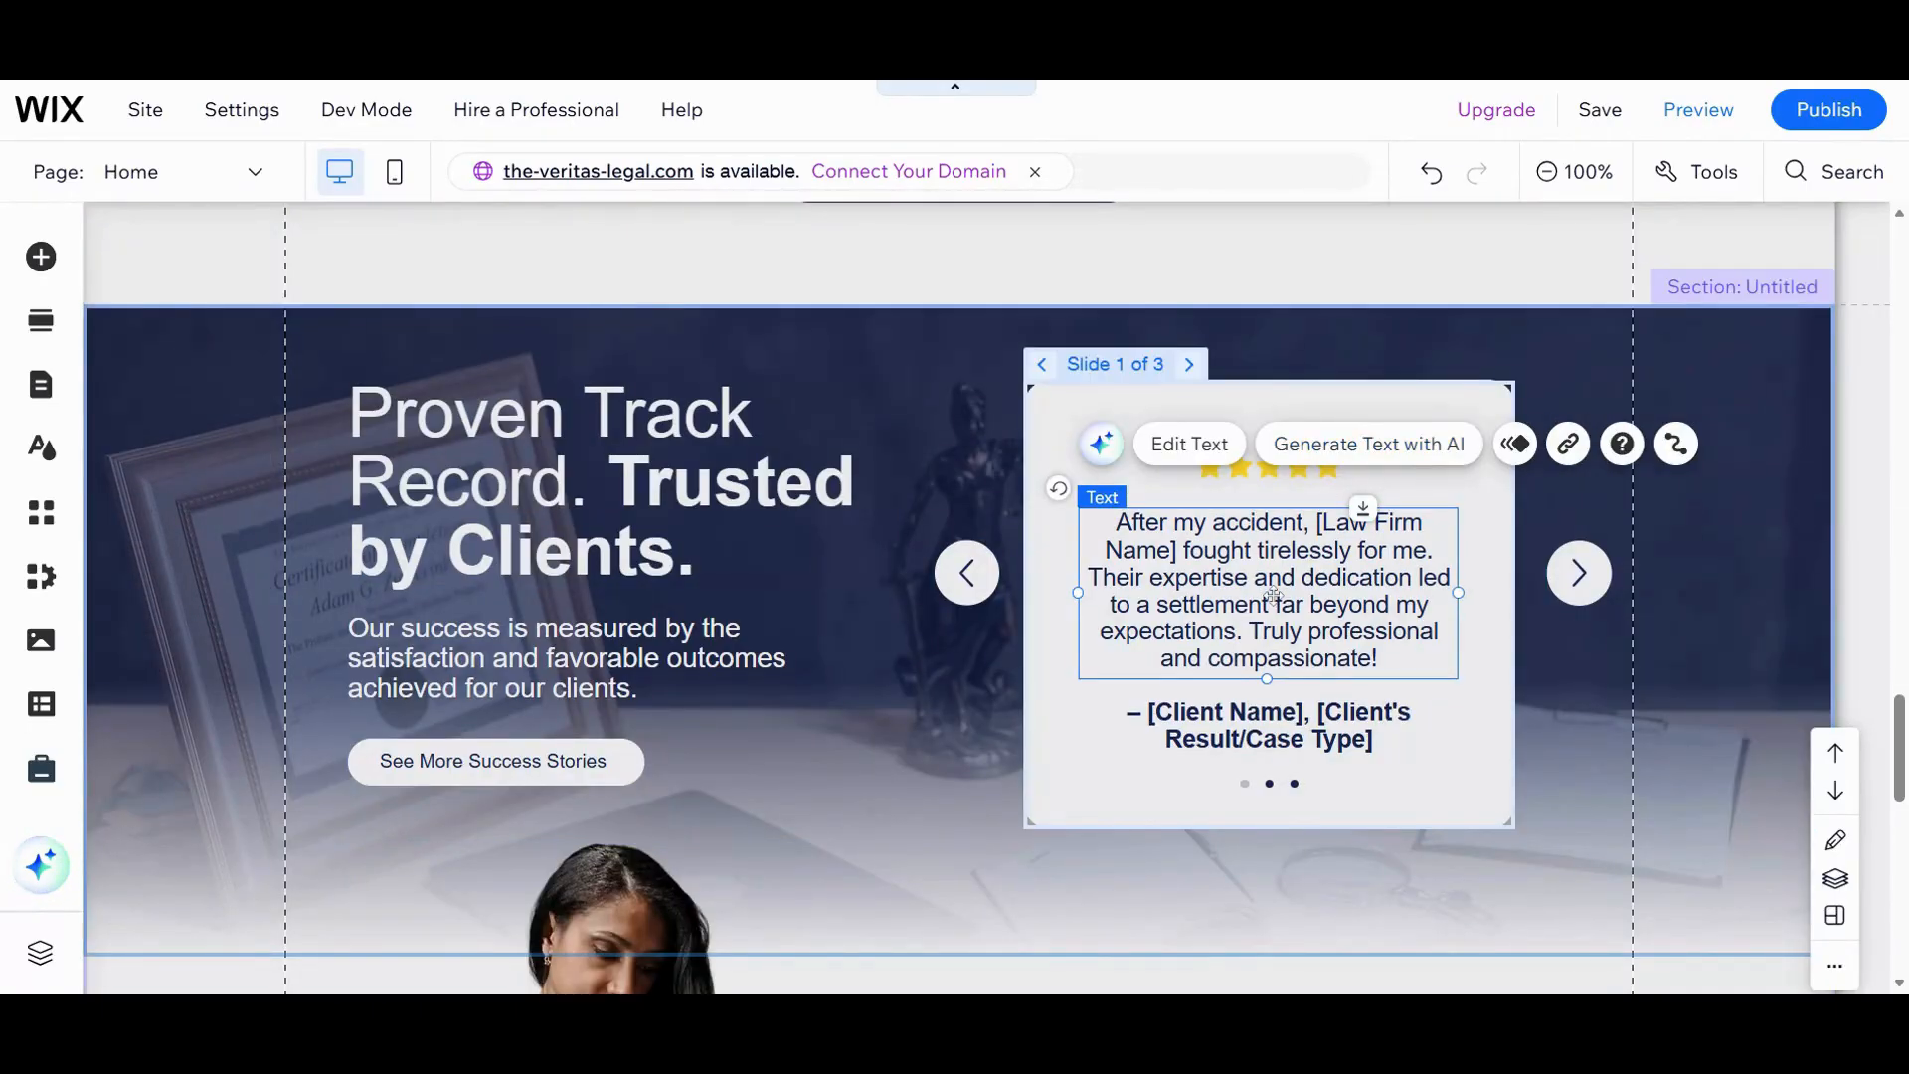
click(1188, 365)
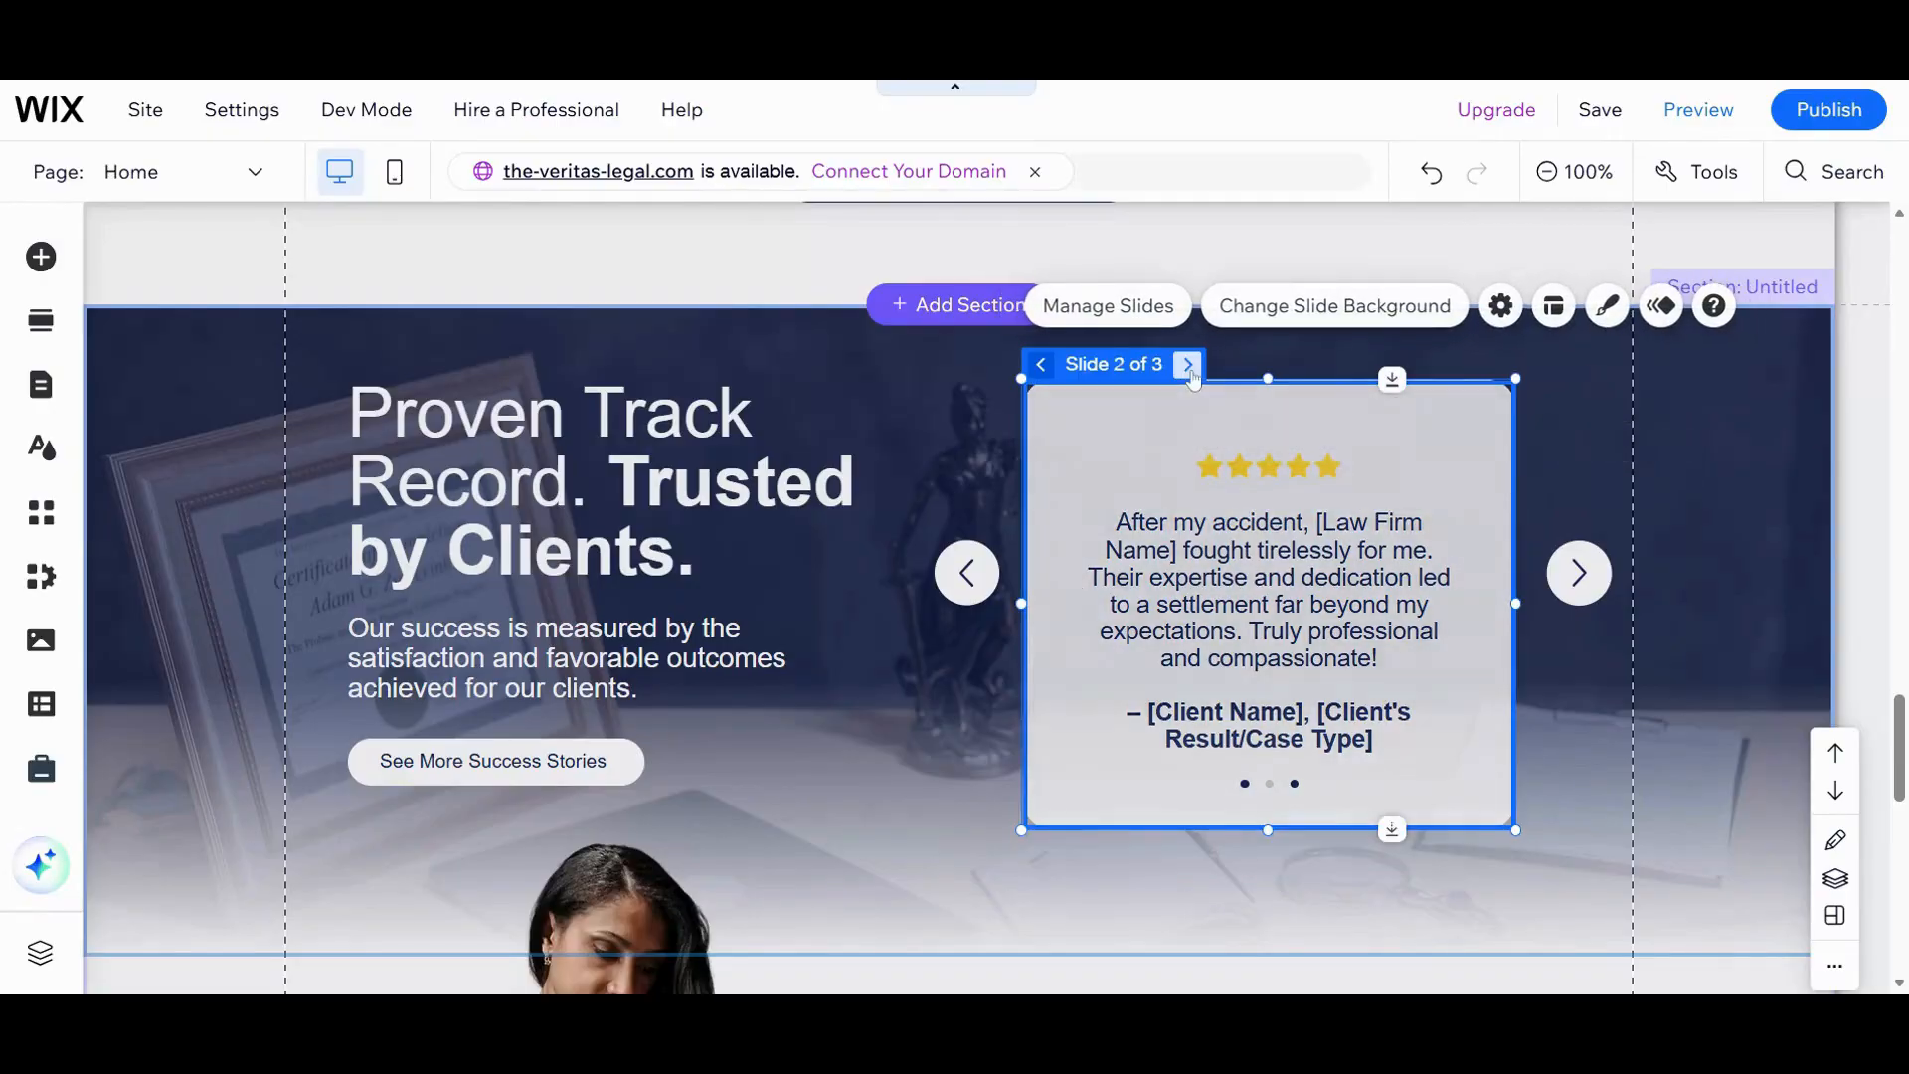
click(1188, 366)
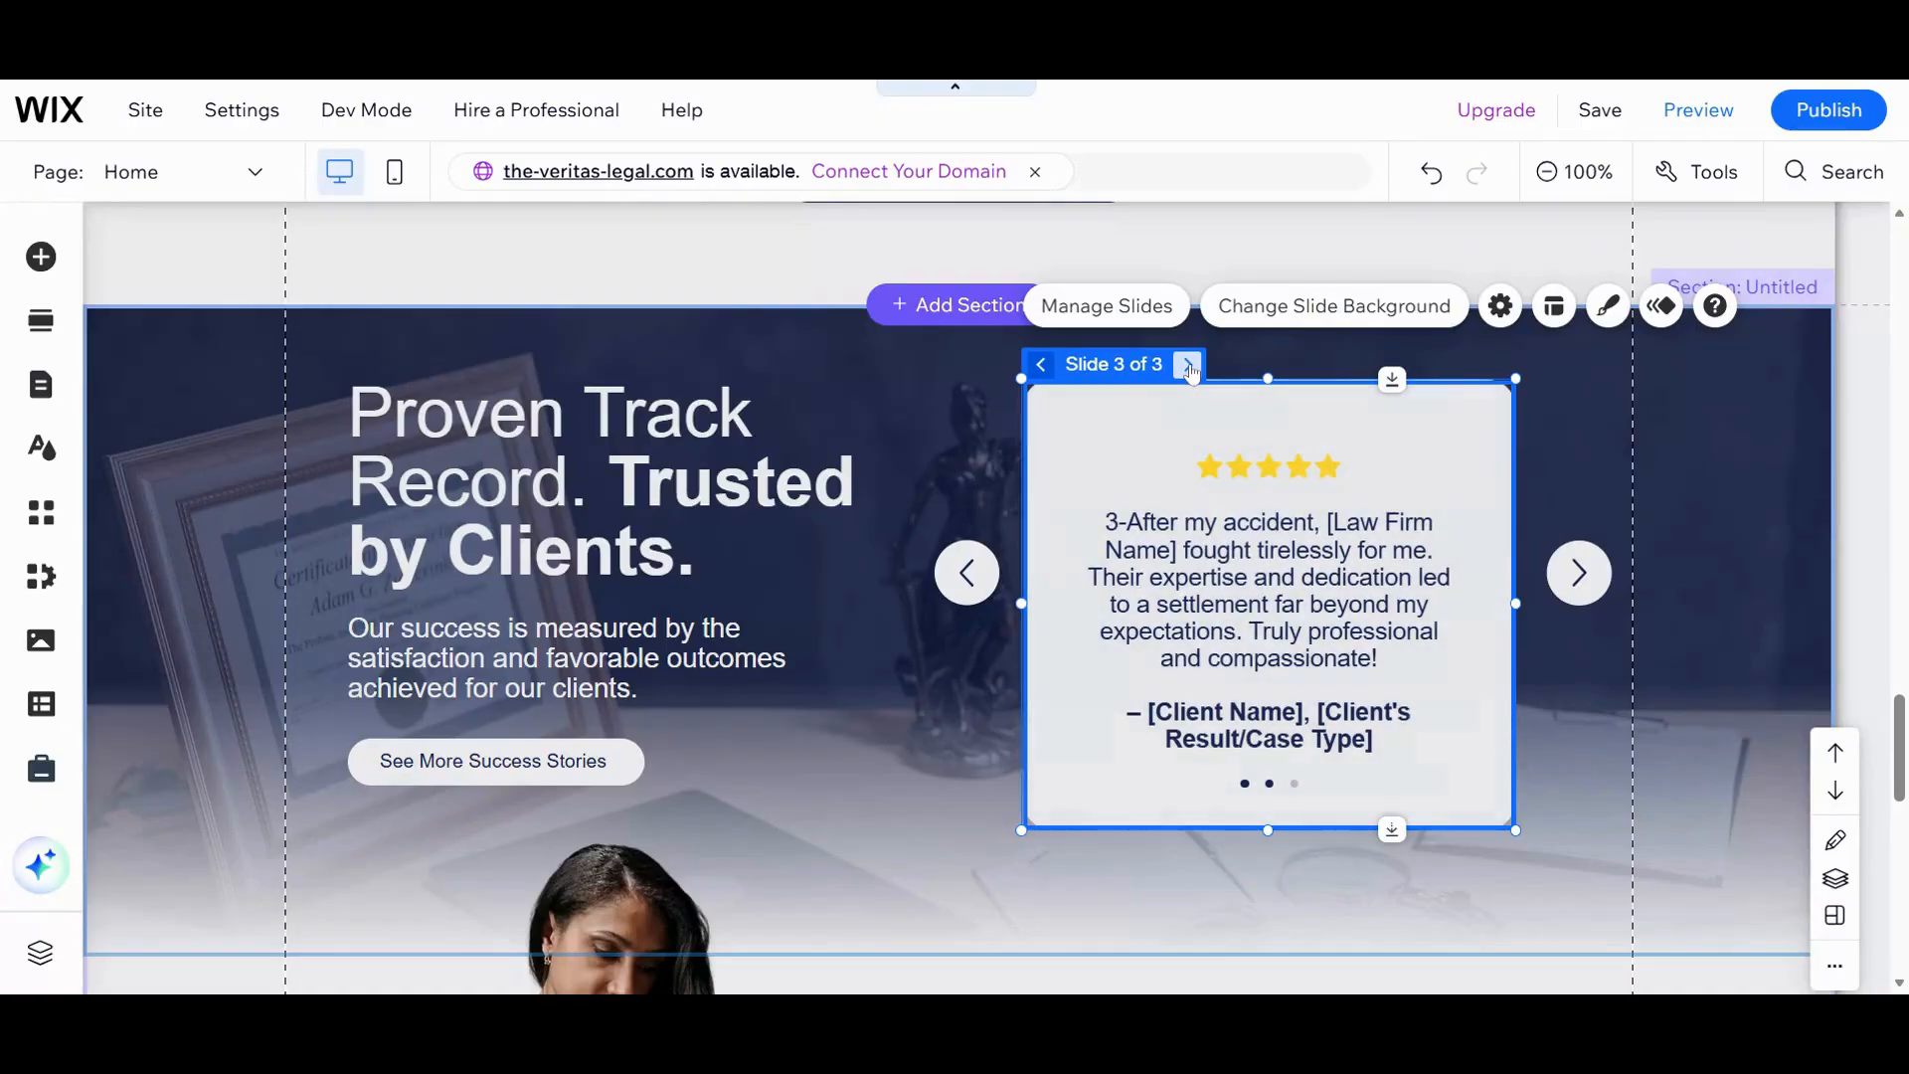
click(1105, 307)
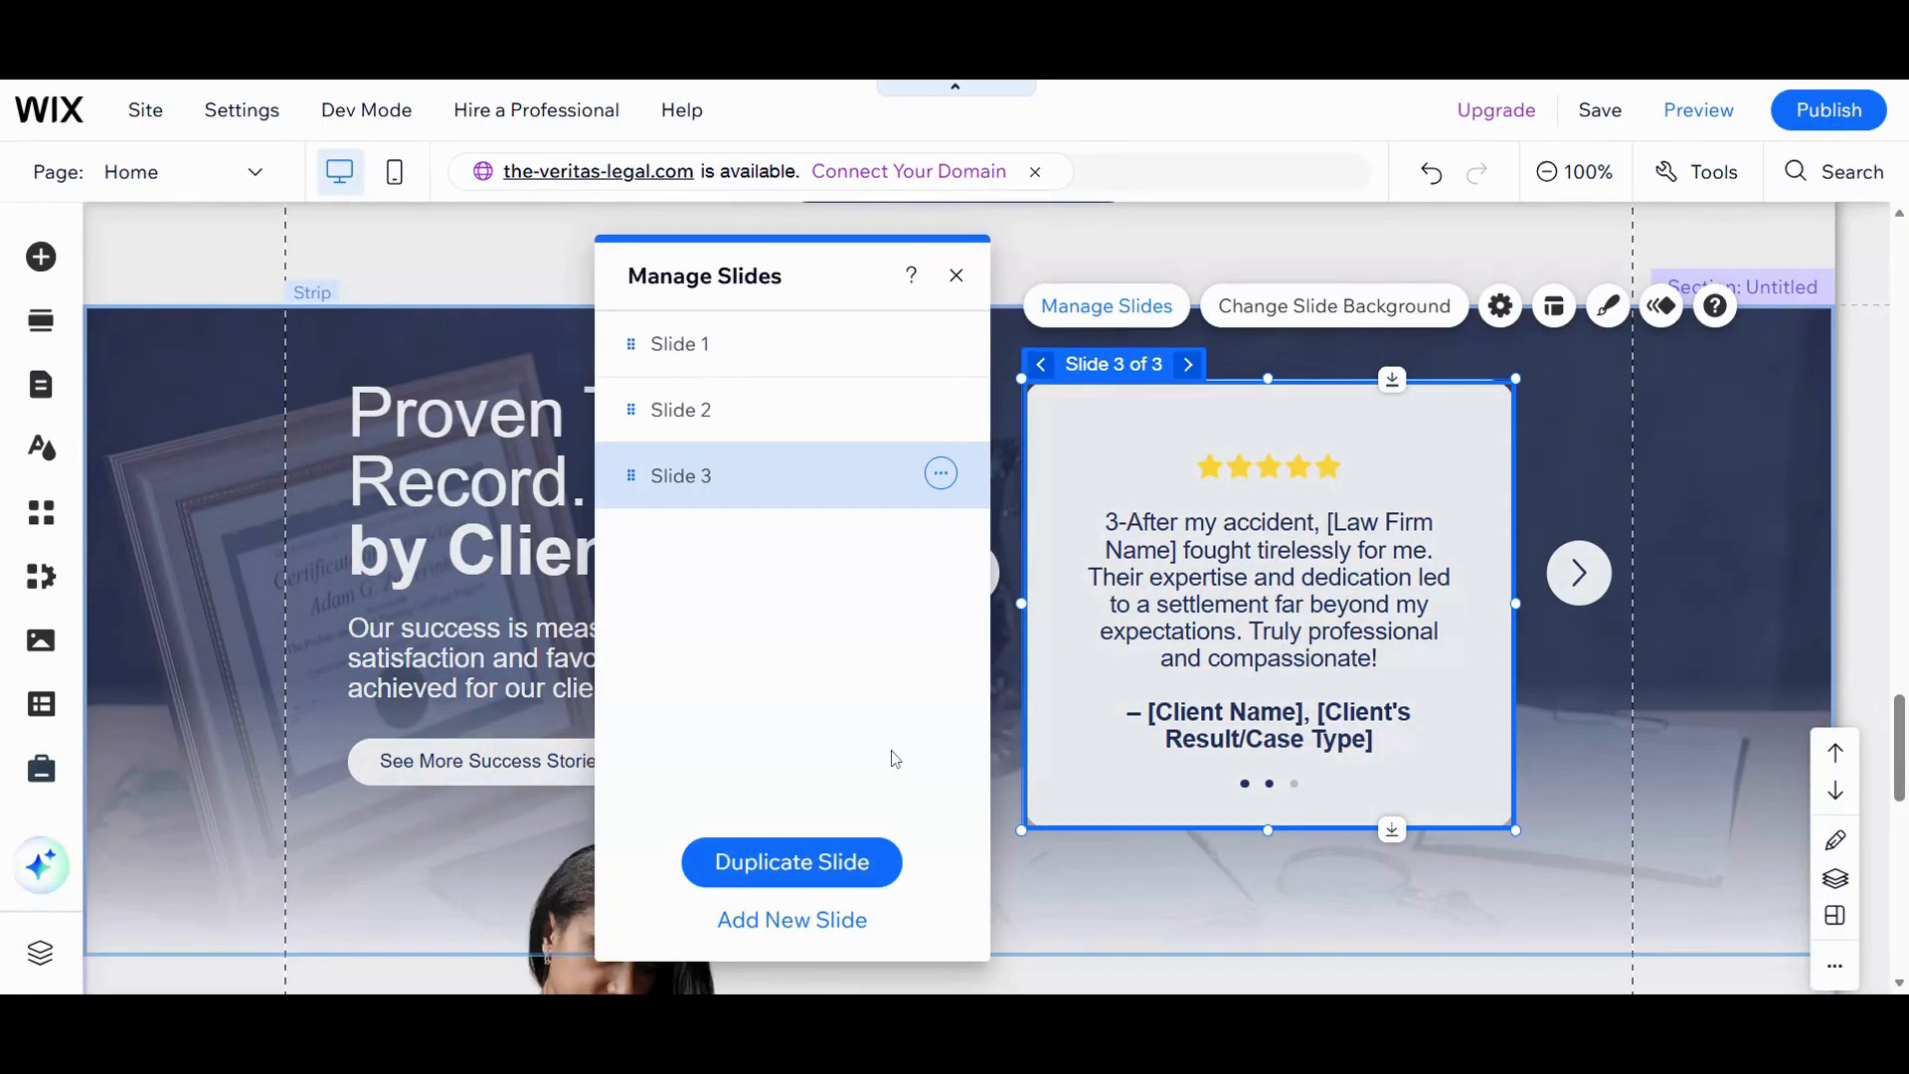
click(956, 276)
Step: Select the Facing a Legal Challenge texts, the footer's email text and the Google map to view their editing options
scroll(952, 250, down, 7)
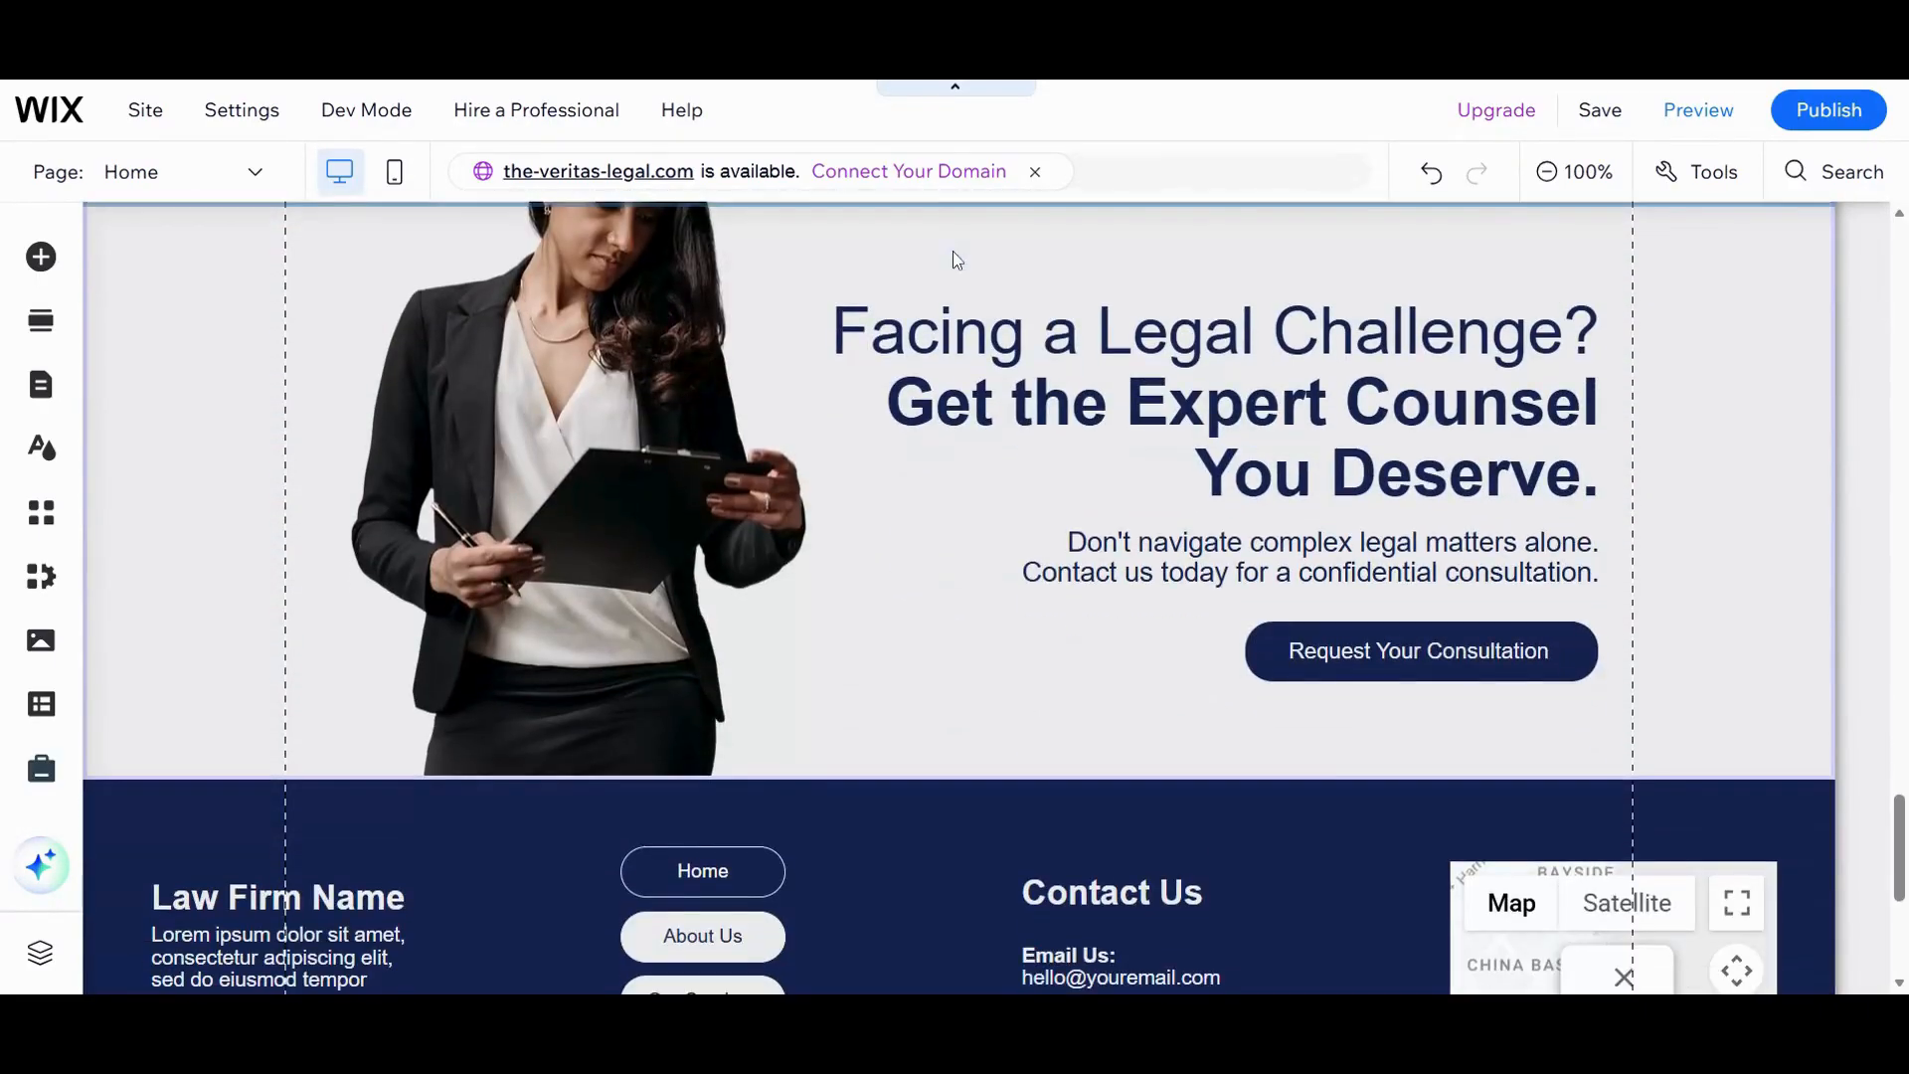
scroll(953, 250, up, 1)
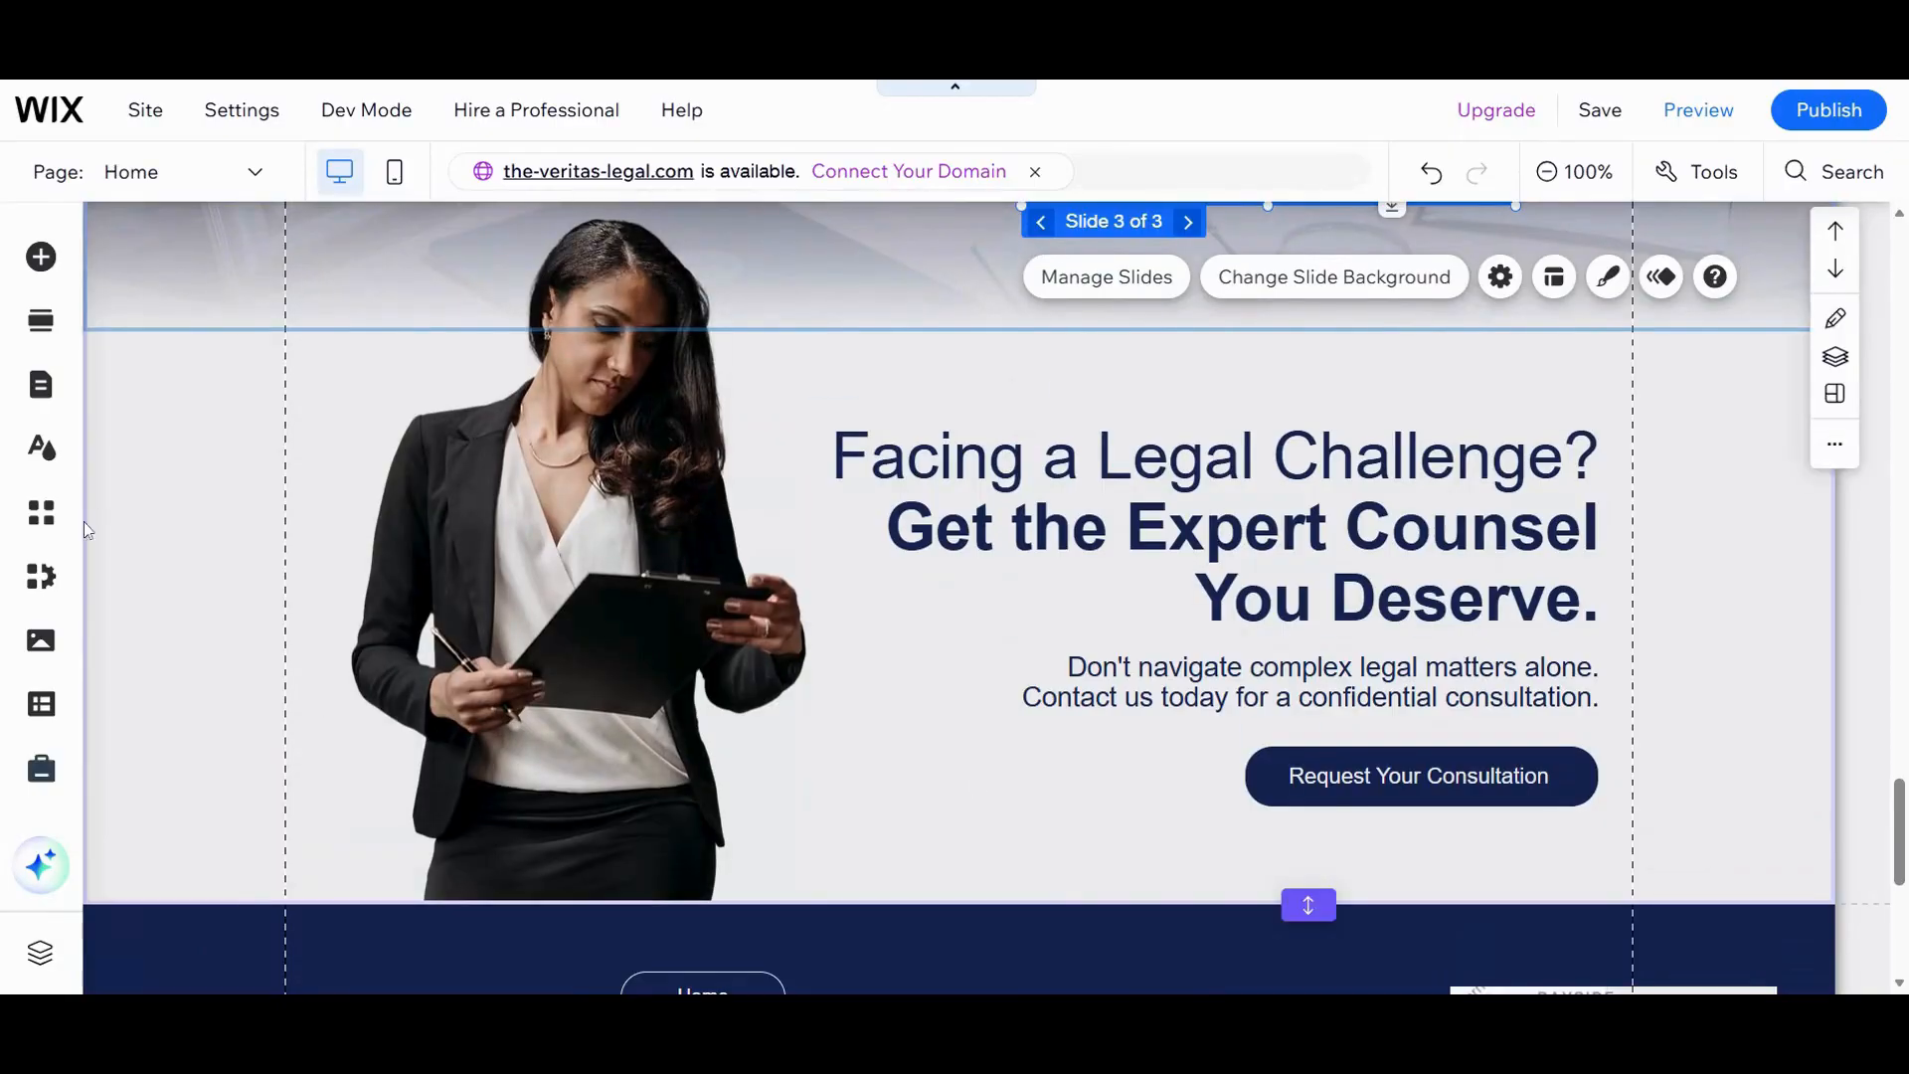
click(1301, 537)
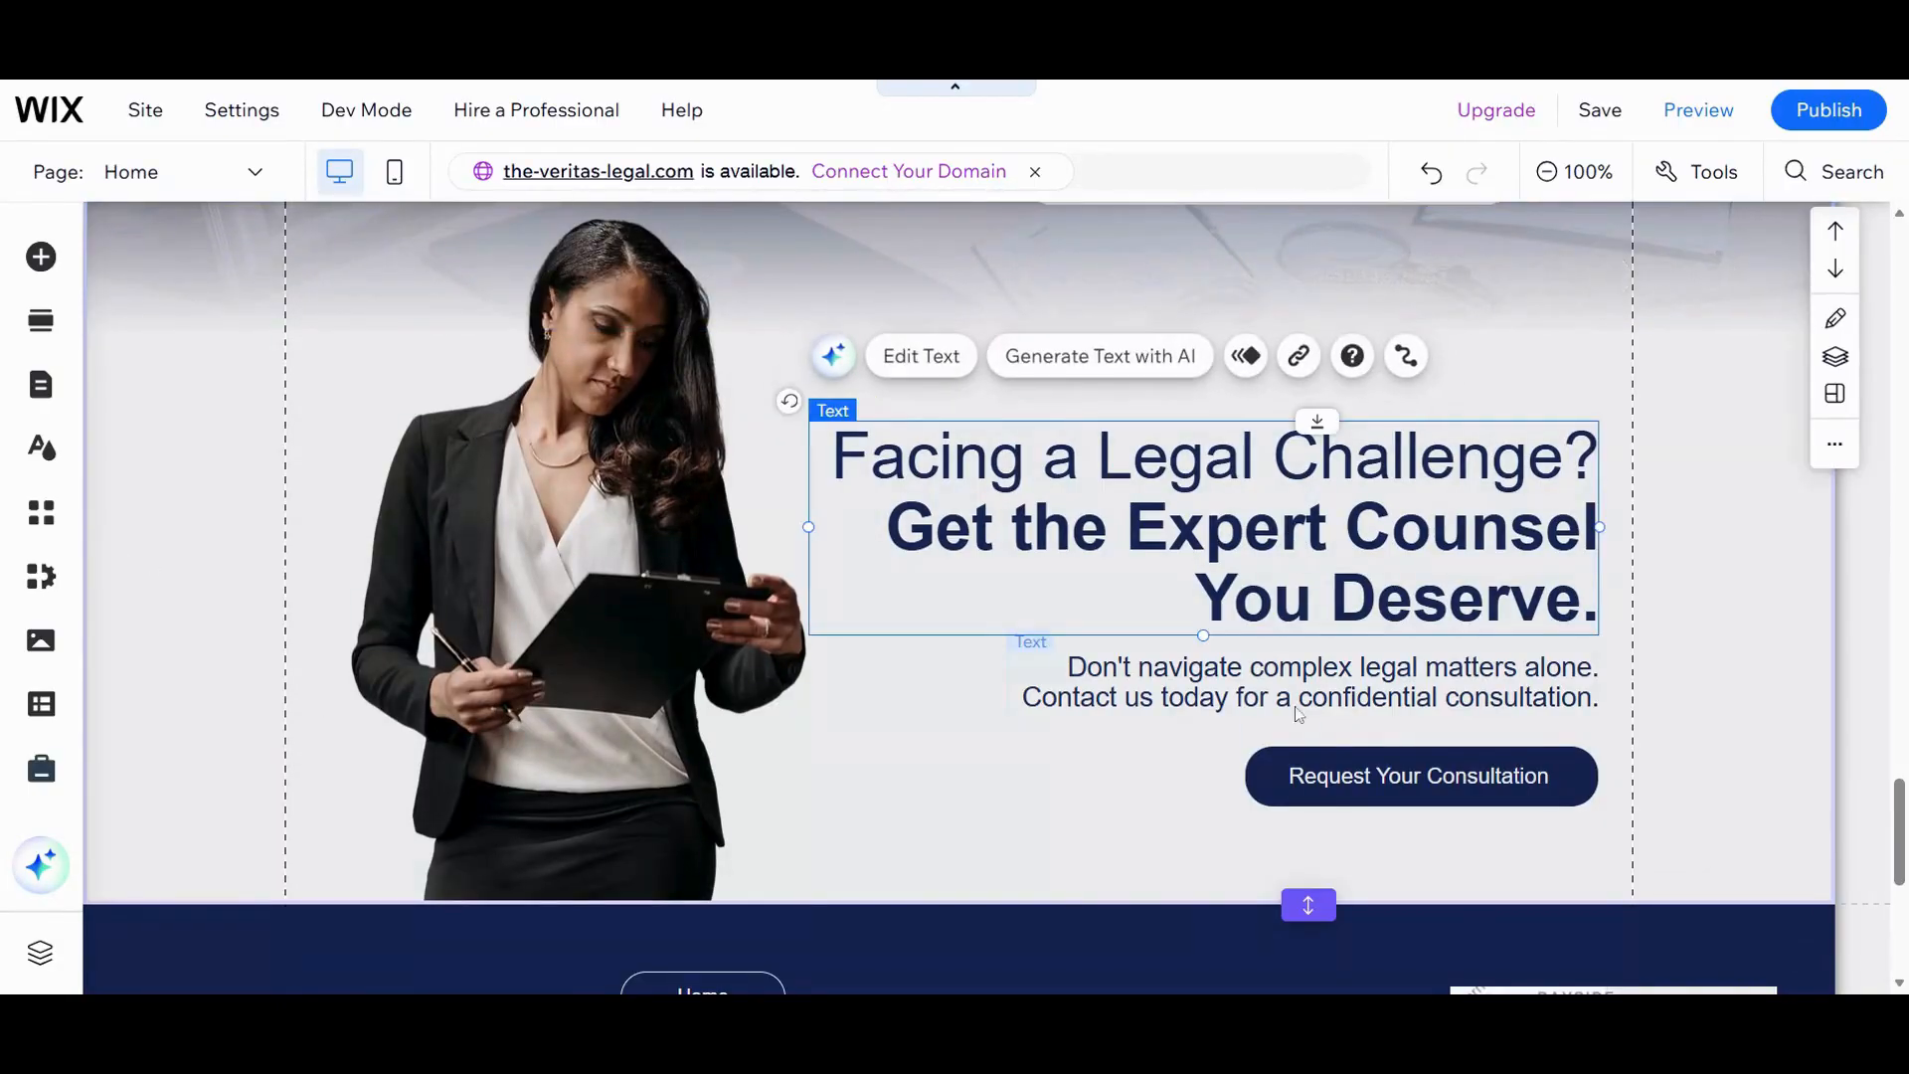
click(1269, 686)
scroll(1338, 779, down, 6)
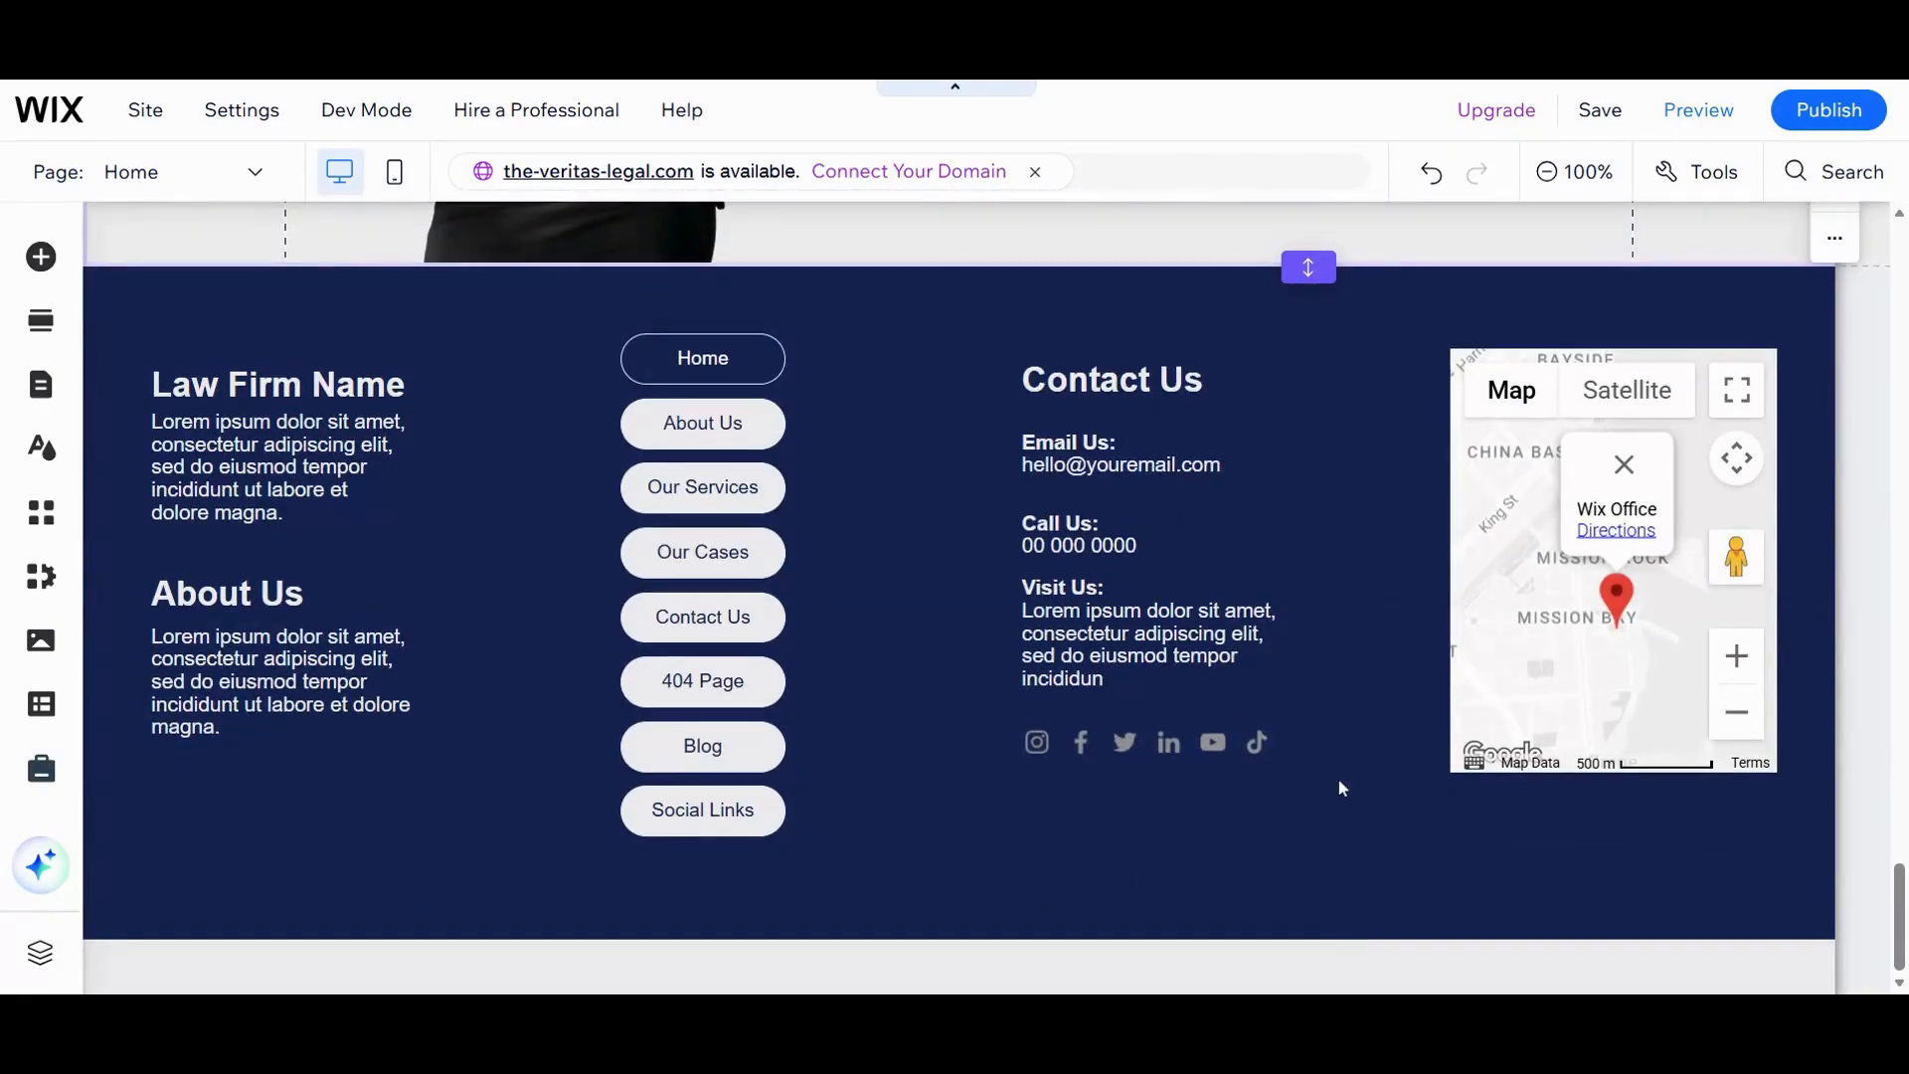
click(1089, 444)
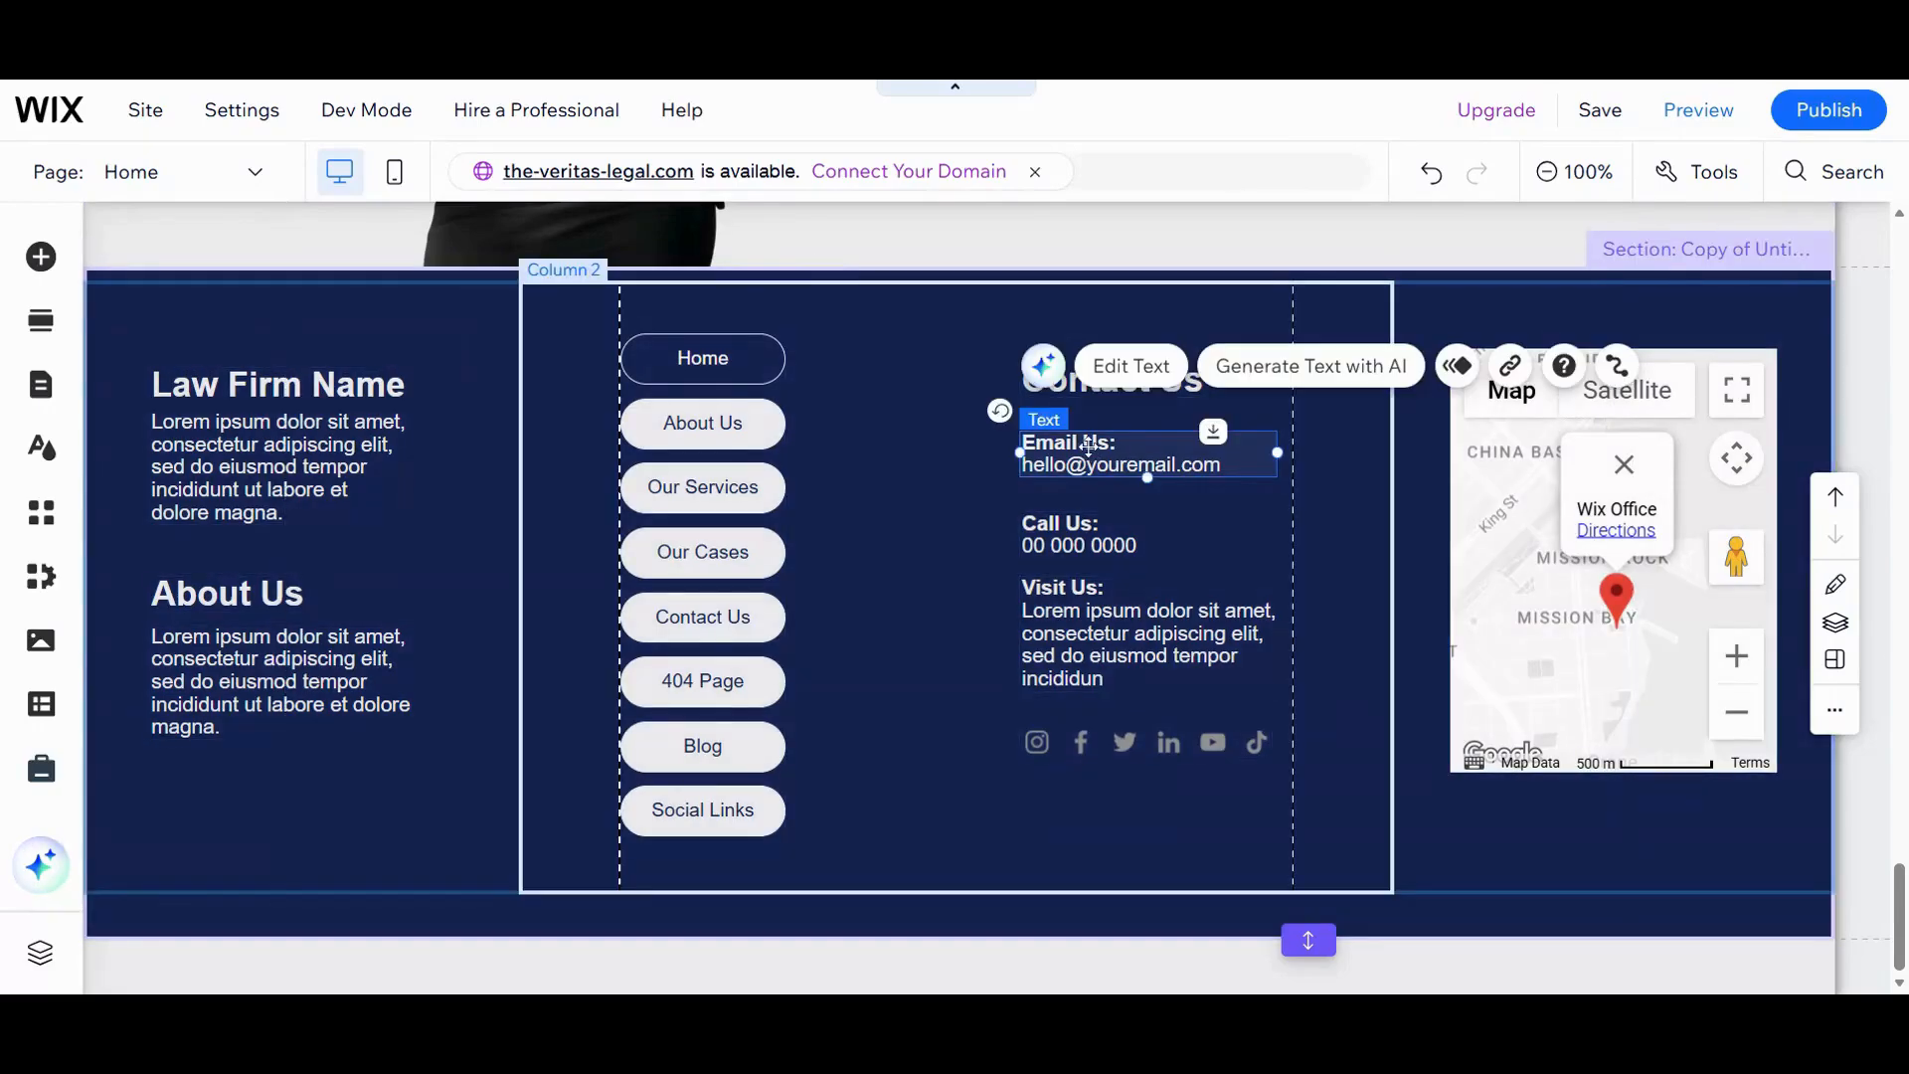
click(1513, 594)
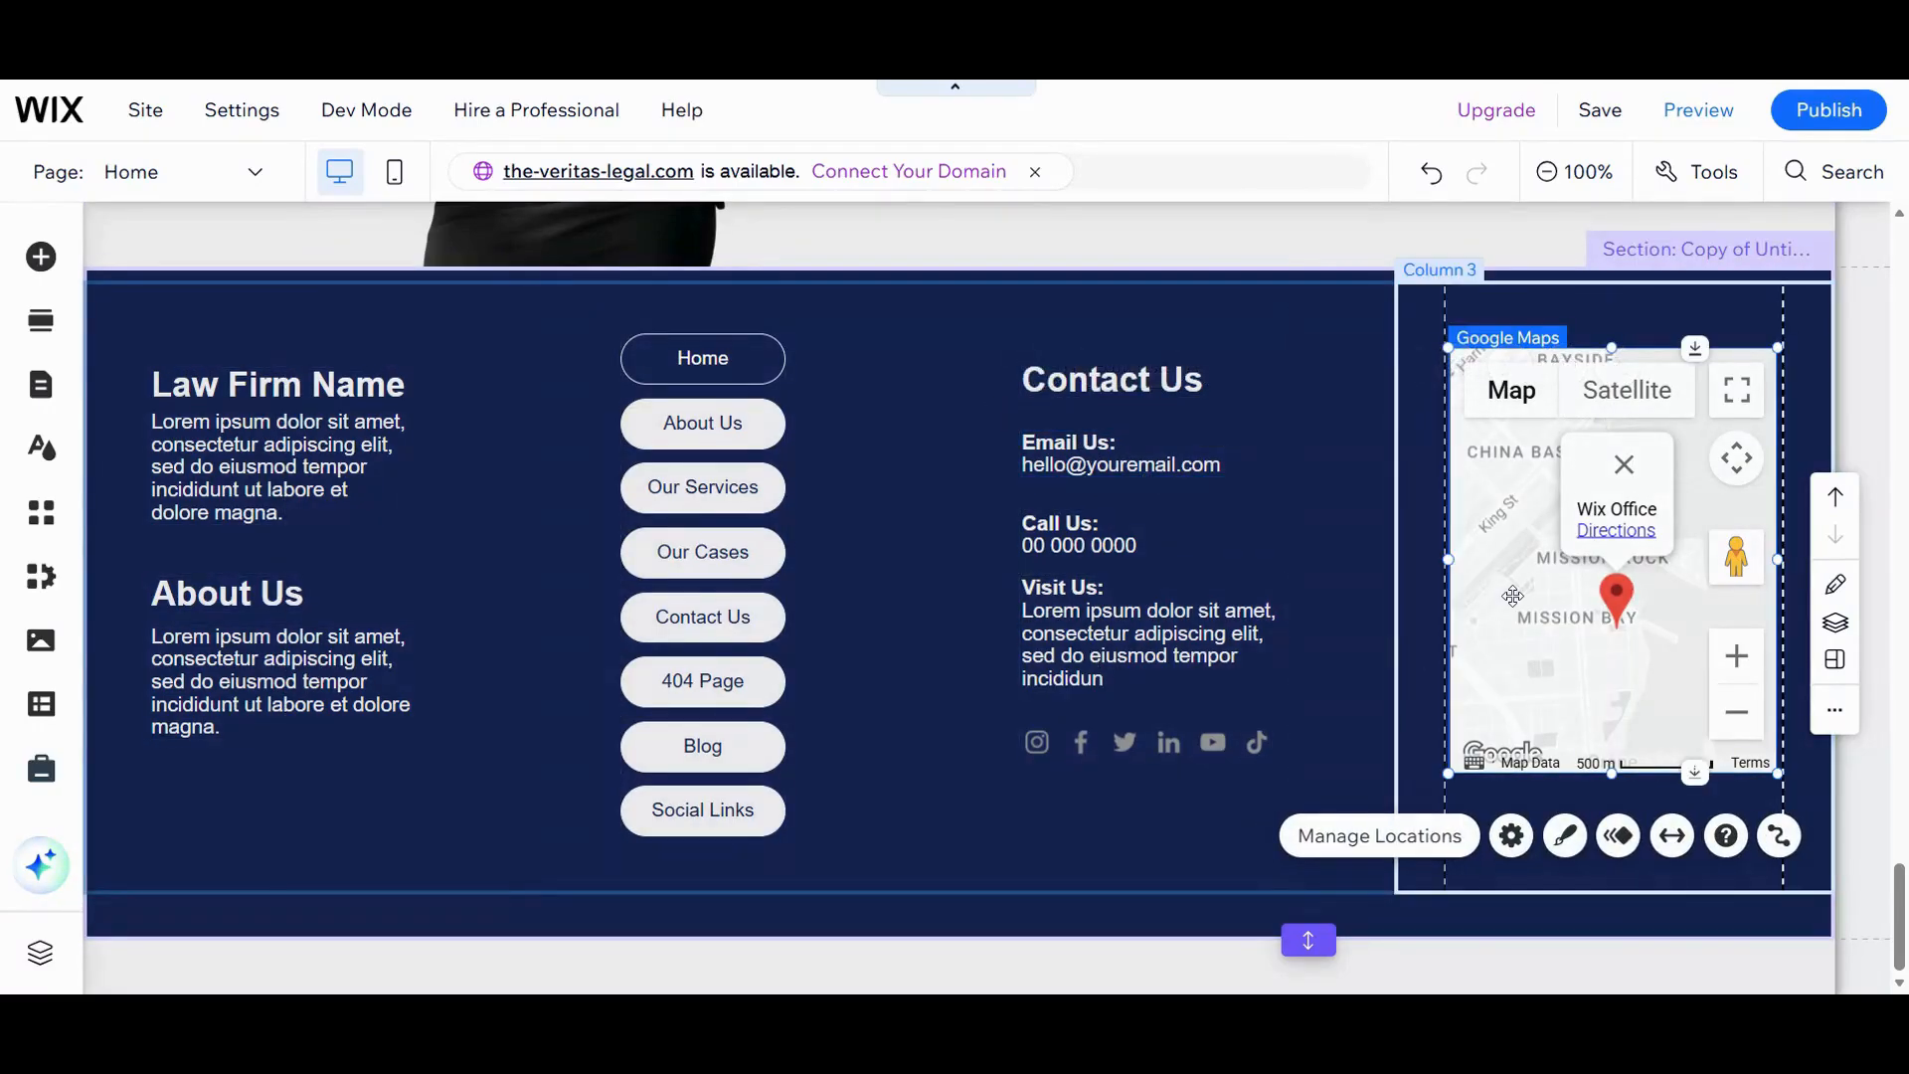
Step: Look over the Home page from the hero to the Comprehensive Legal Solutions section and its practice area cards
scroll(1264, 371, up, 9)
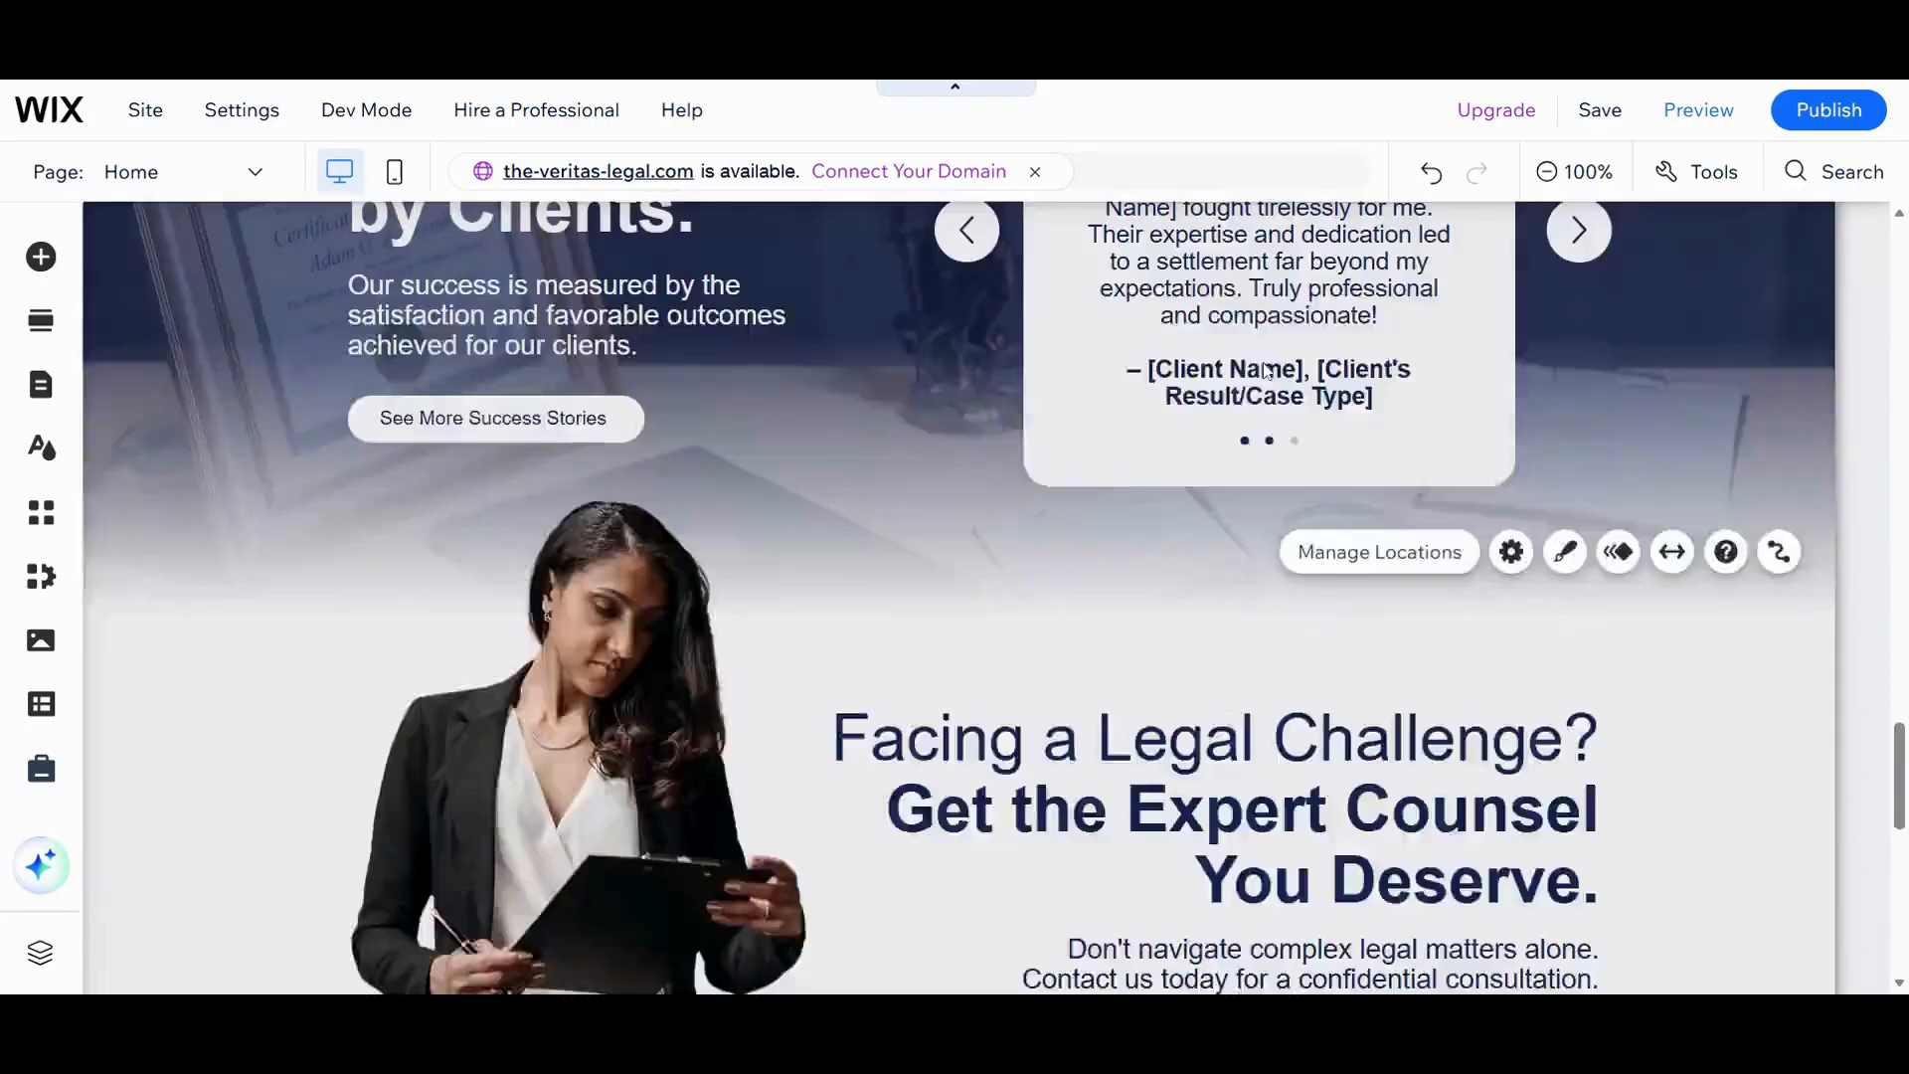
scroll(1264, 371, up, 10)
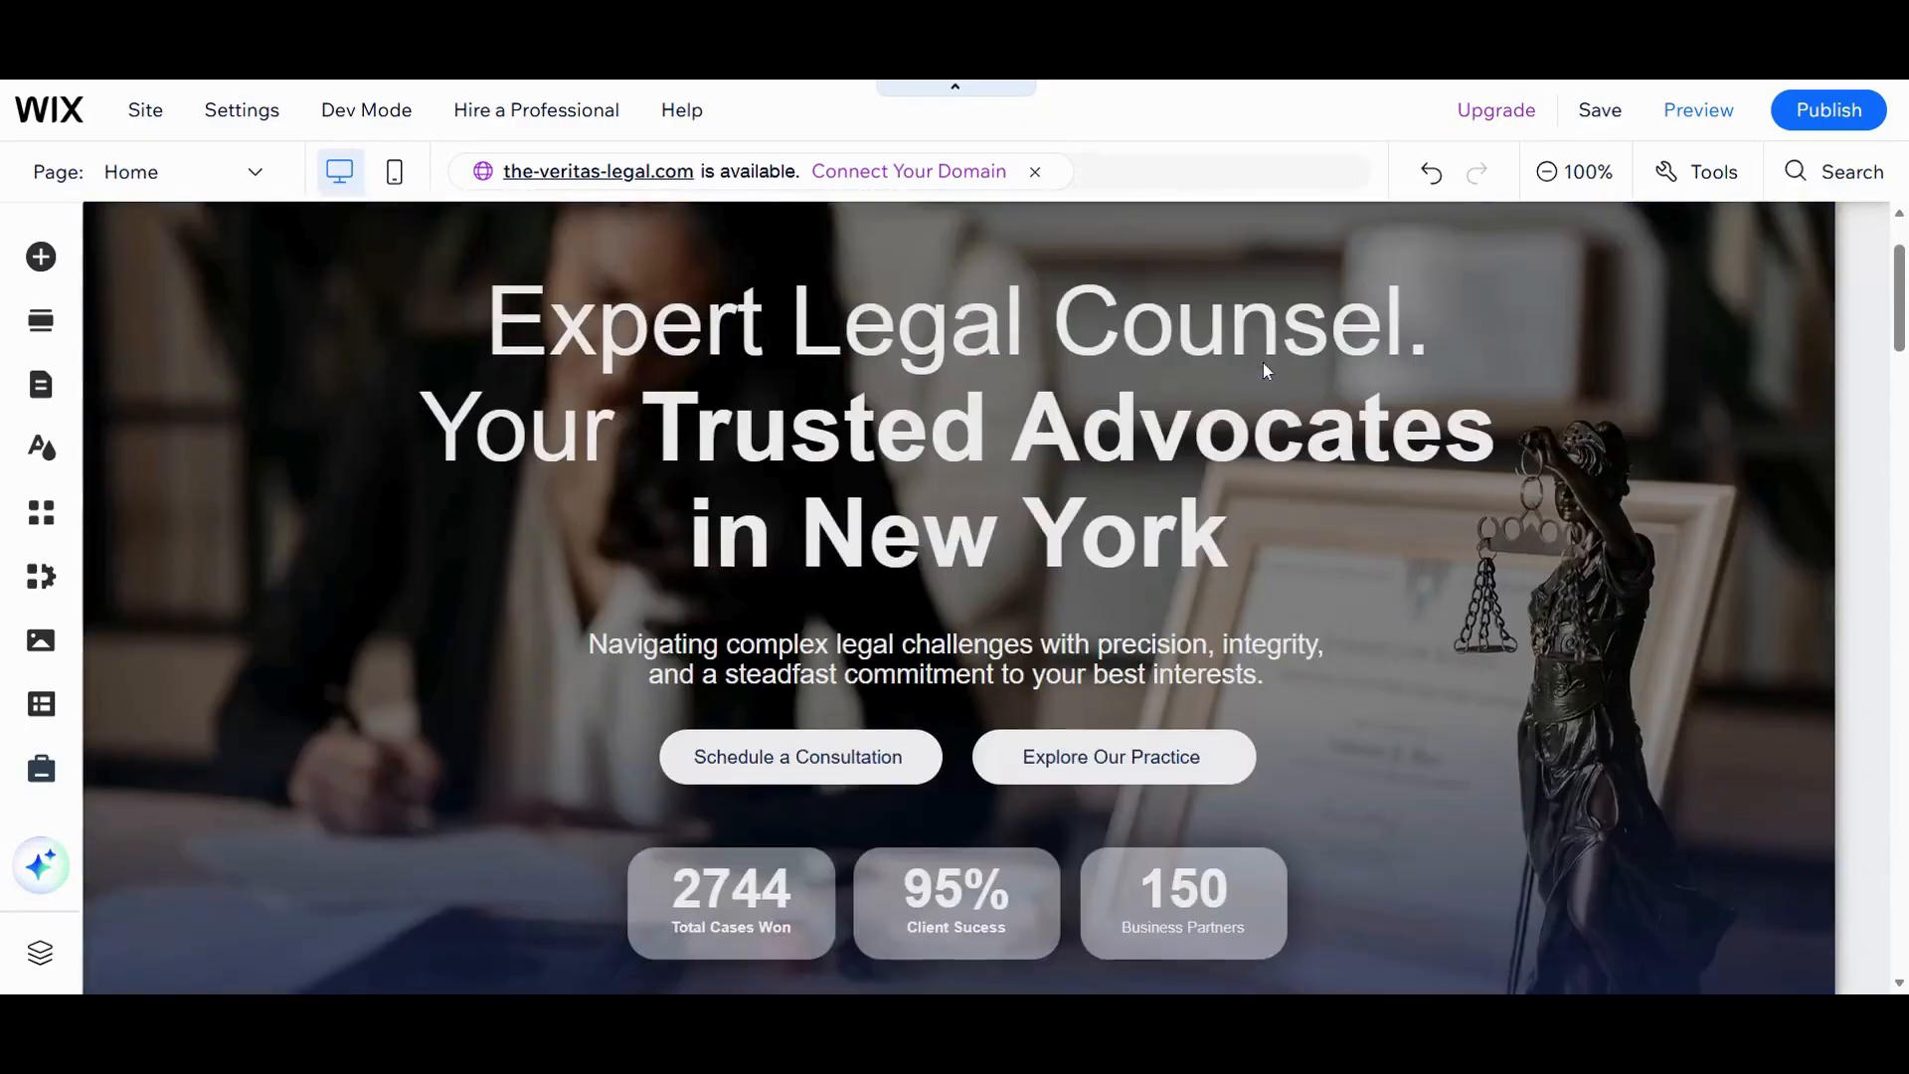
scroll(1265, 368, down, 8)
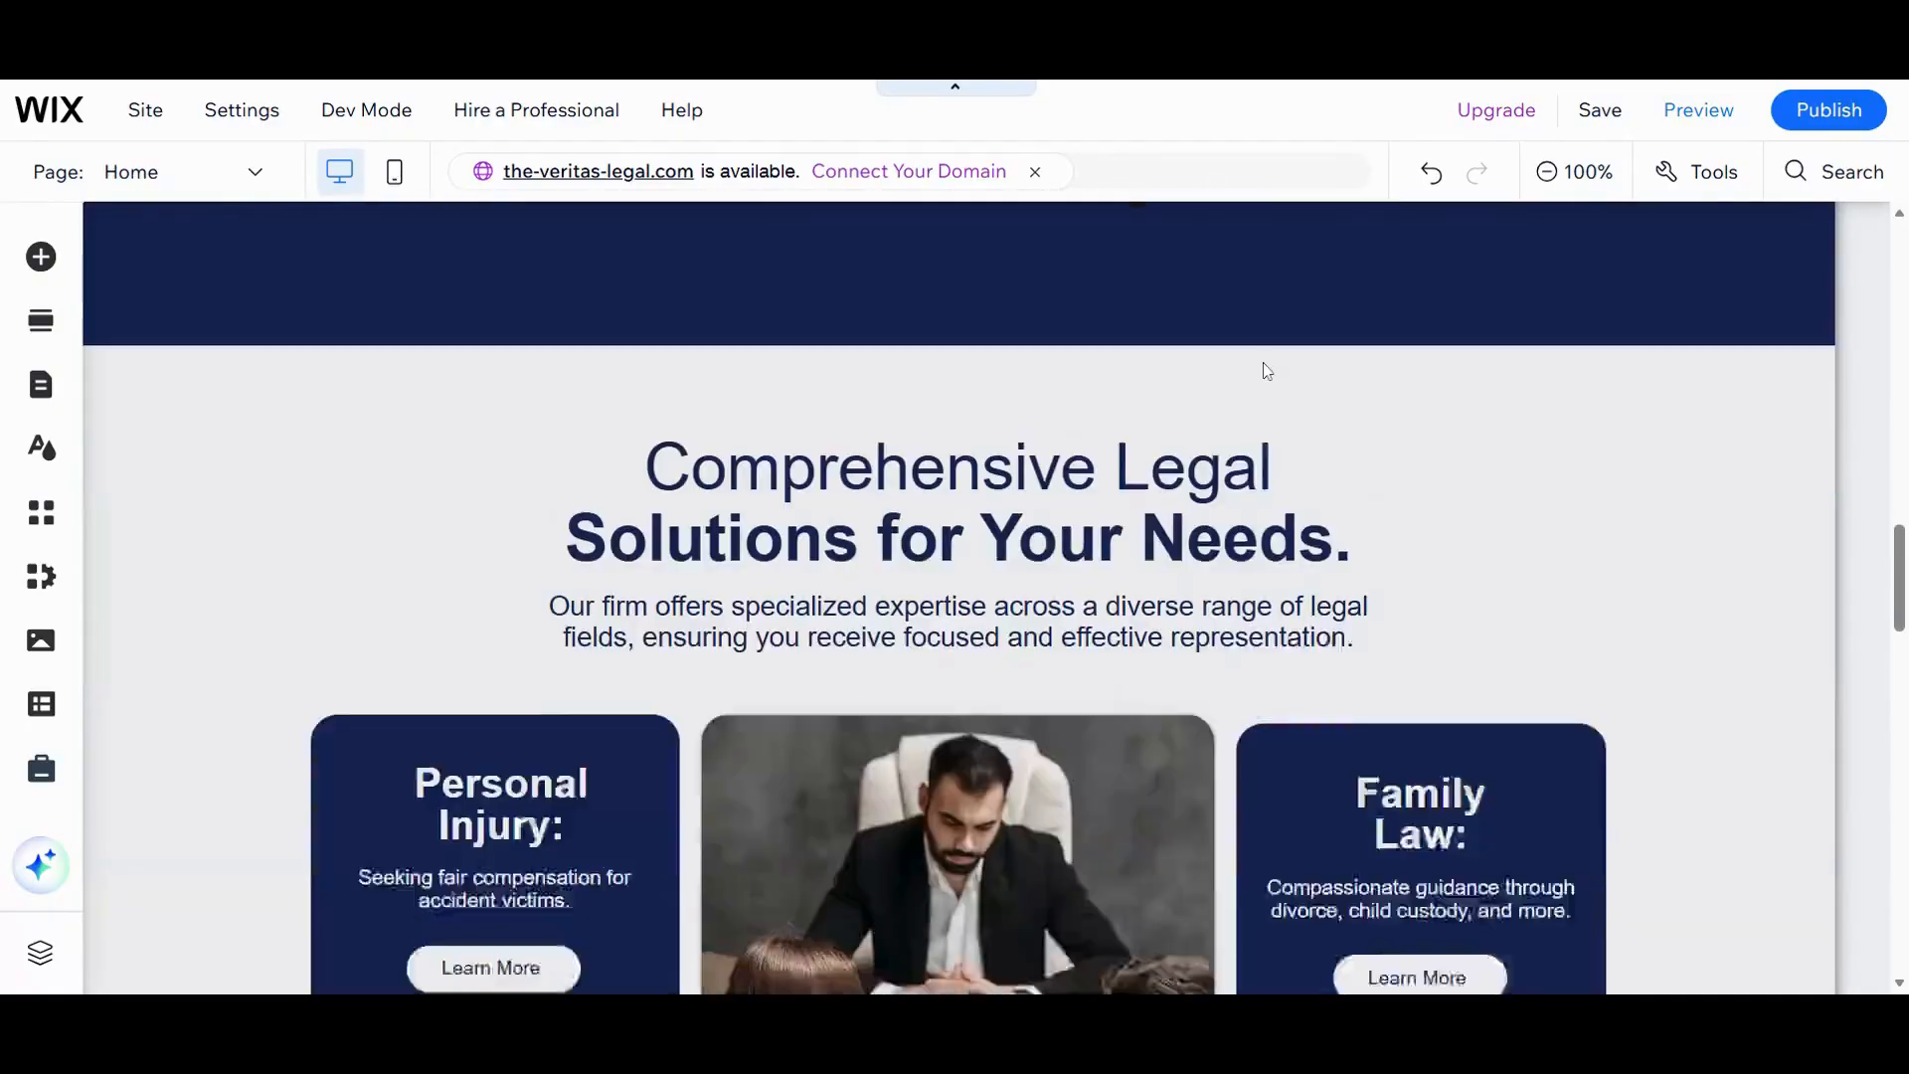
scroll(1267, 371, down, 1)
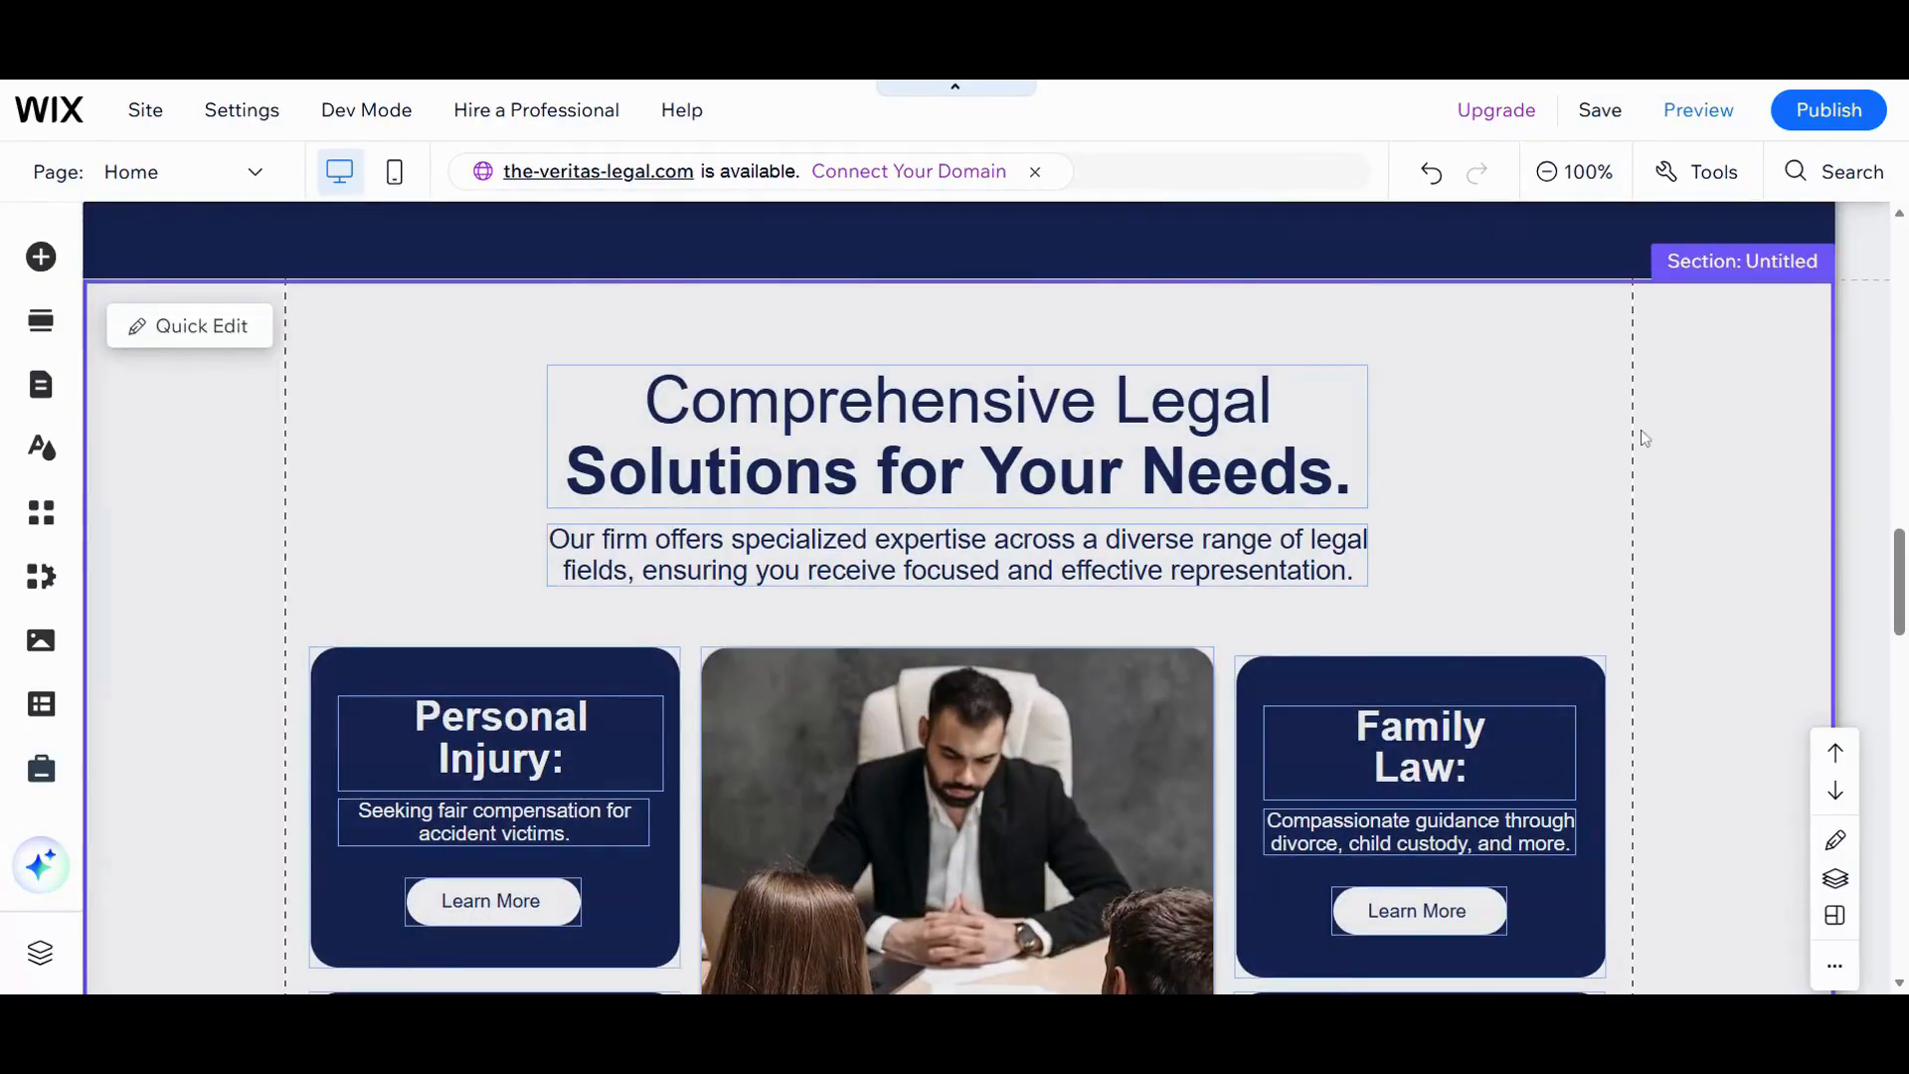
scroll(1640, 438, down, 3)
scroll(1641, 438, up, 3)
scroll(1635, 452, down, 1)
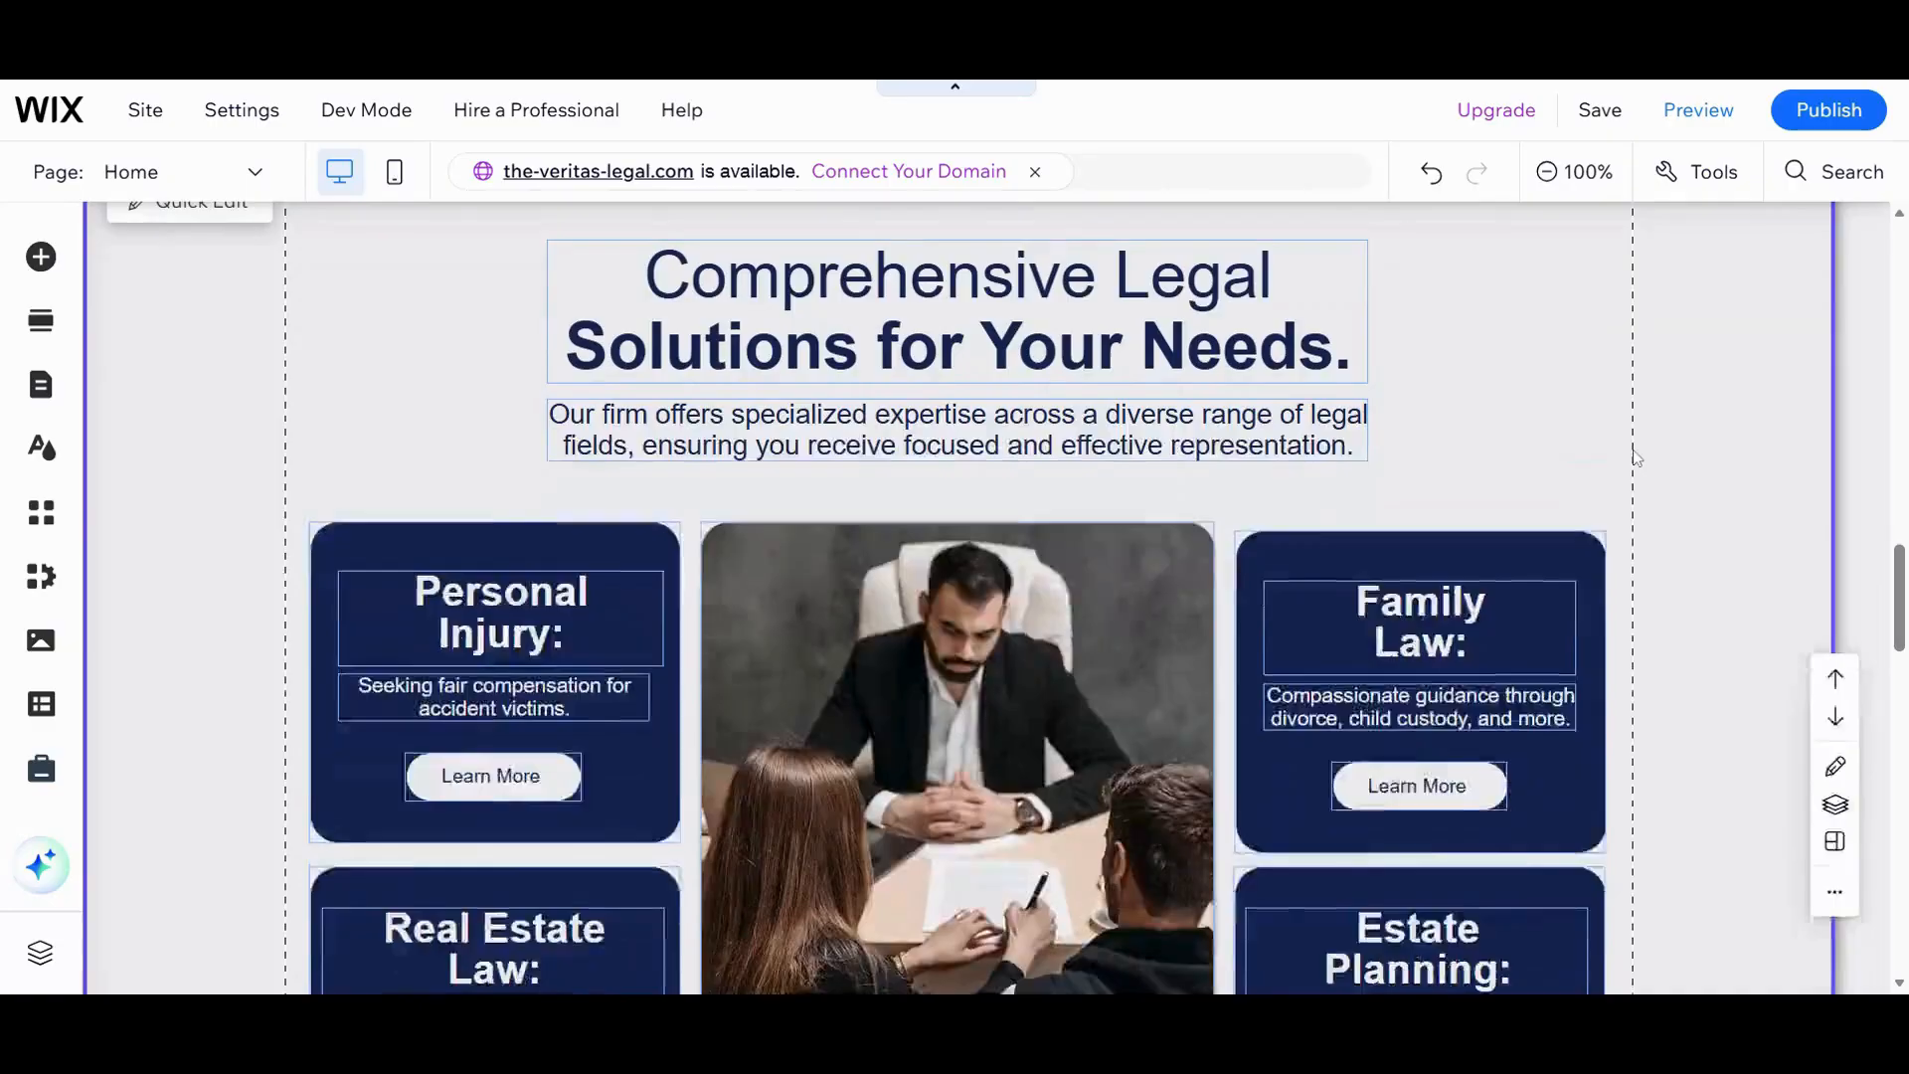
scroll(1635, 457, down, 1)
scroll(1636, 457, up, 2)
scroll(1635, 458, down, 1)
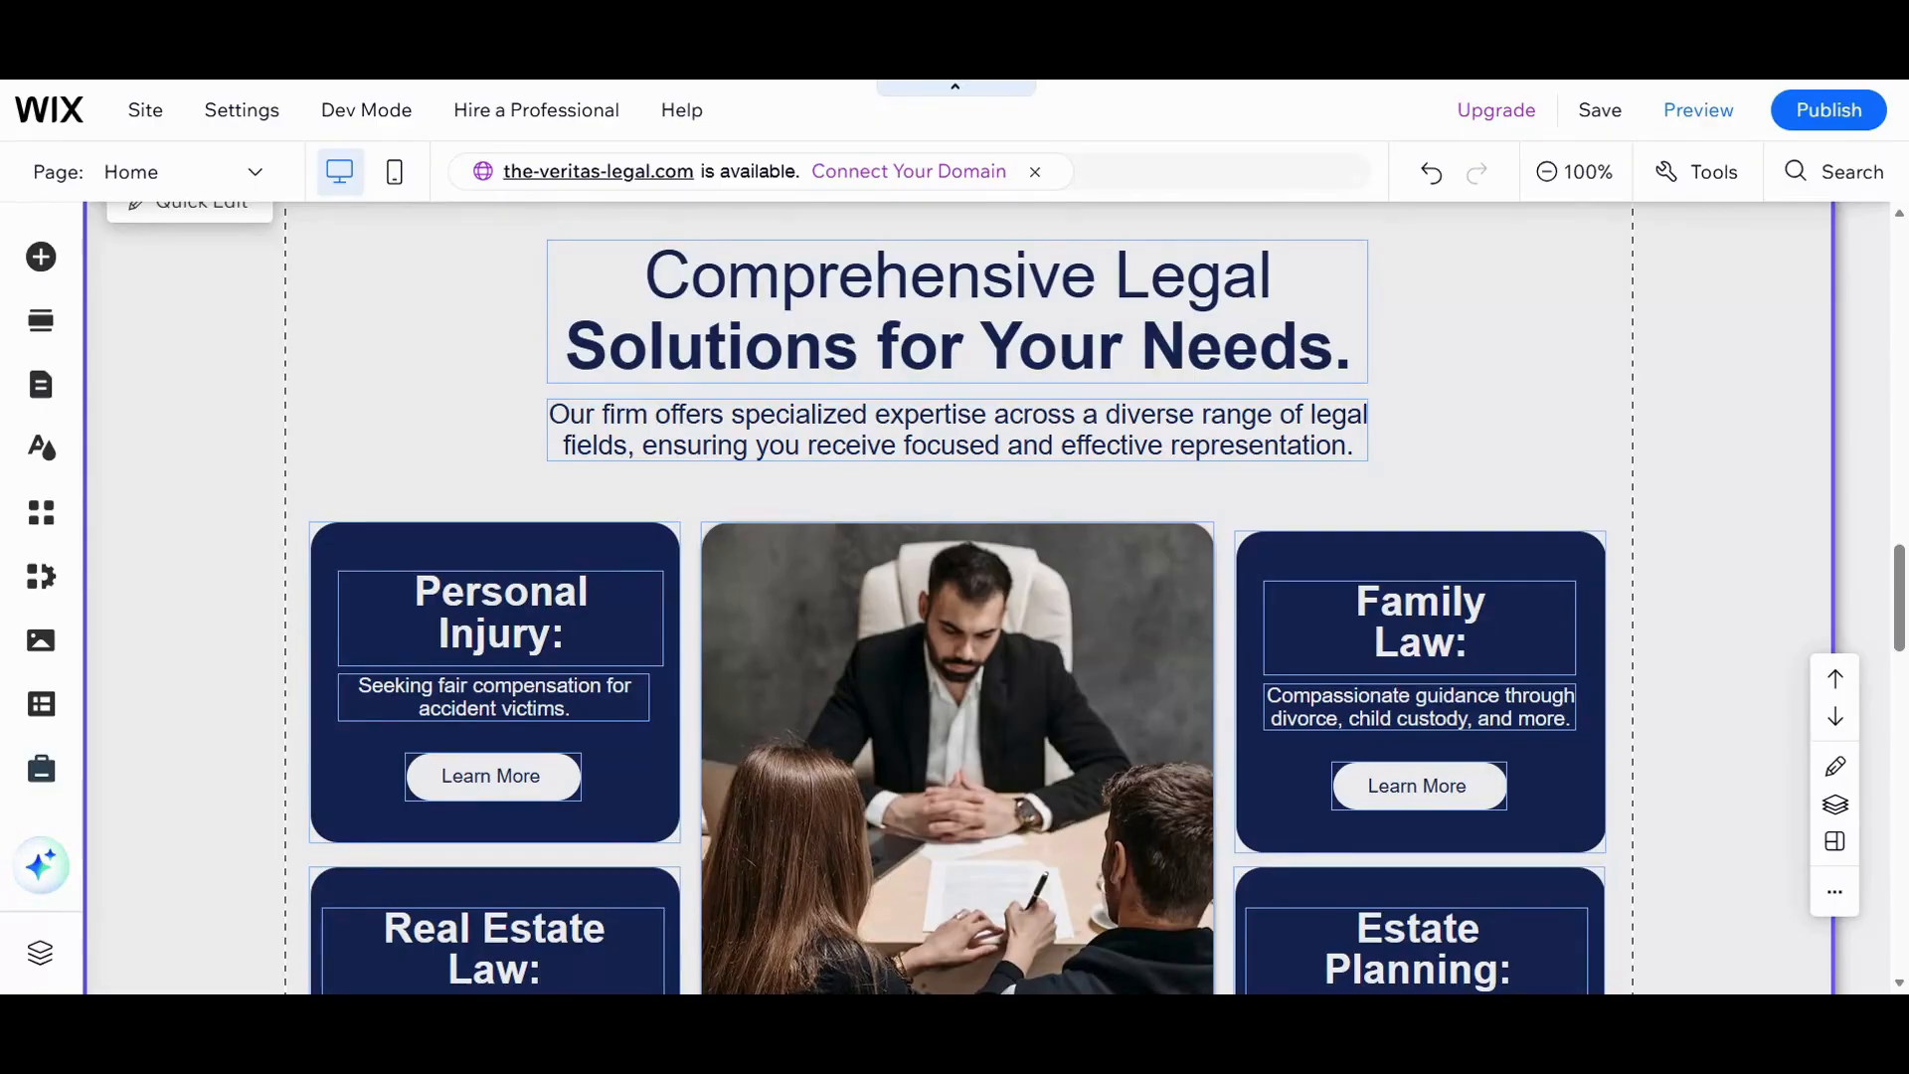
scroll(1635, 457, down, 5)
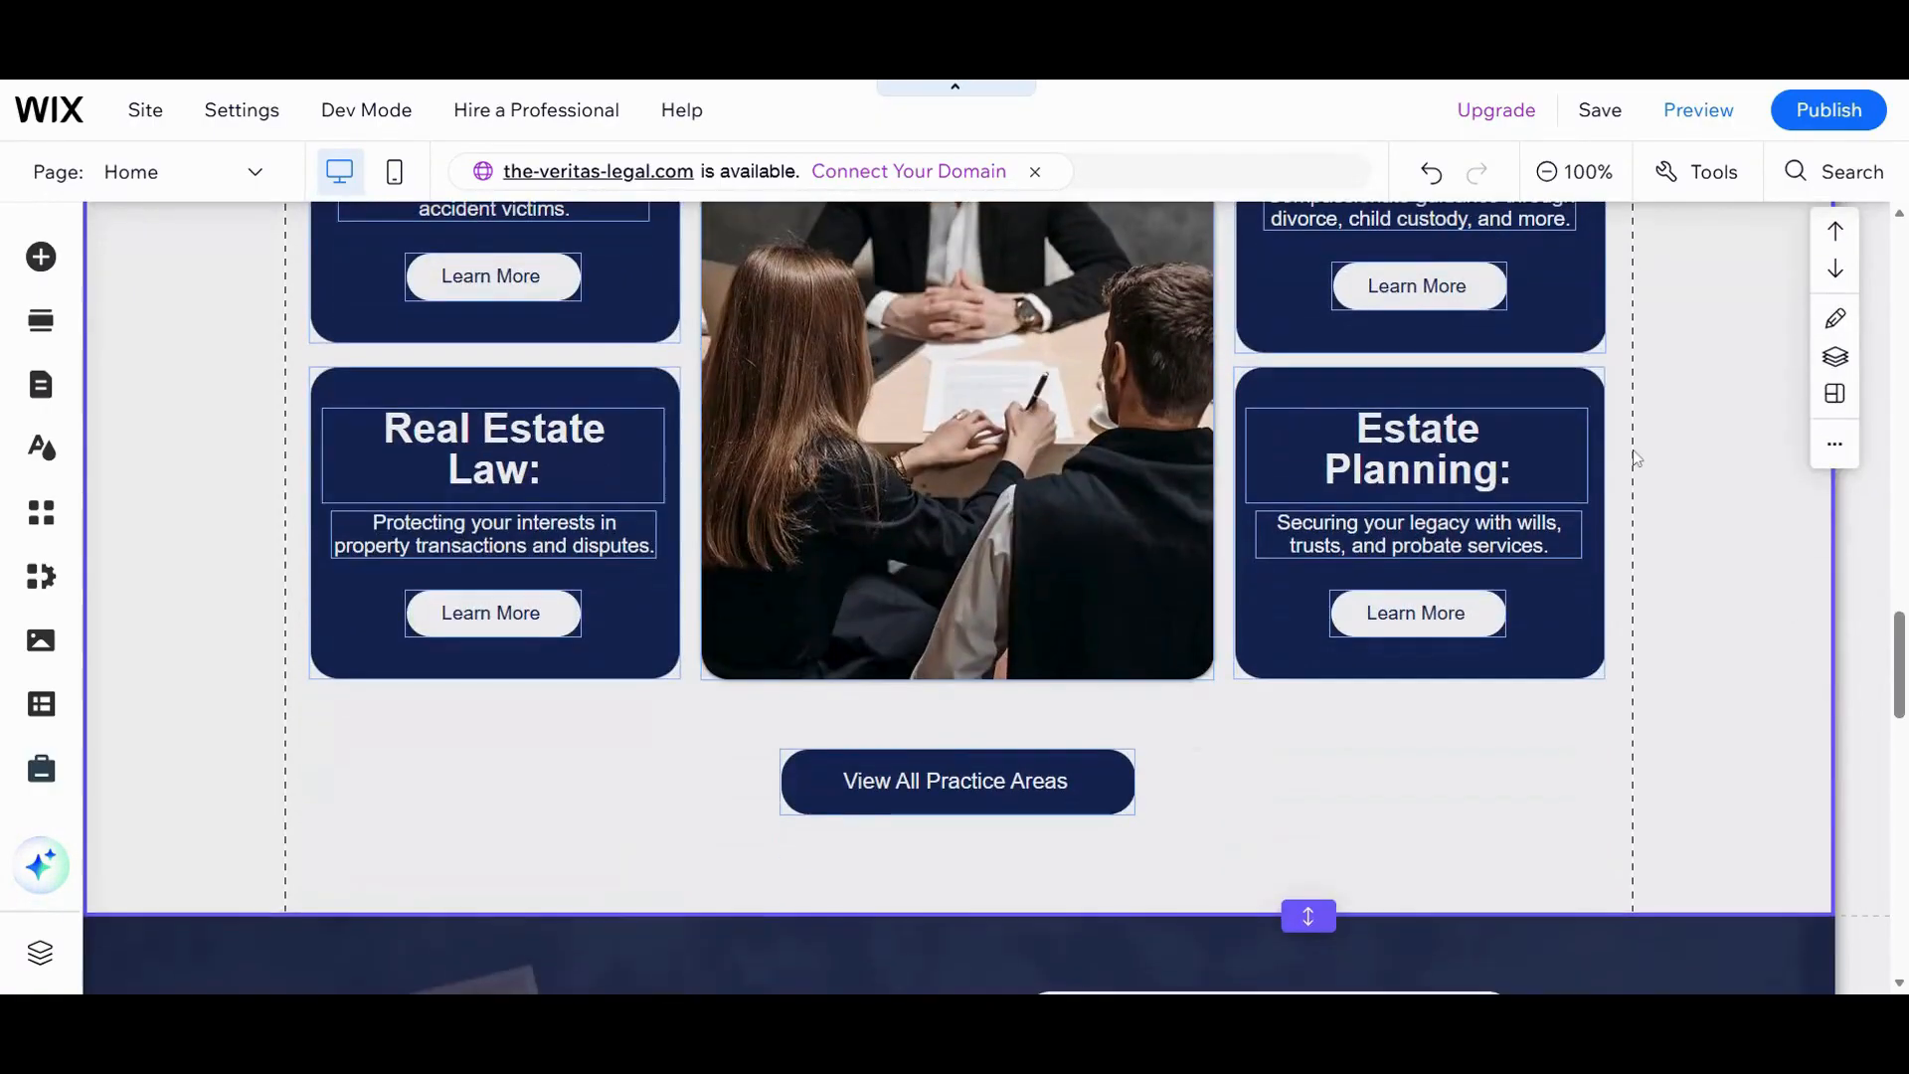
scroll(1690, 414, up, 5)
scroll(1696, 413, down, 3)
scroll(1700, 428, up, 3)
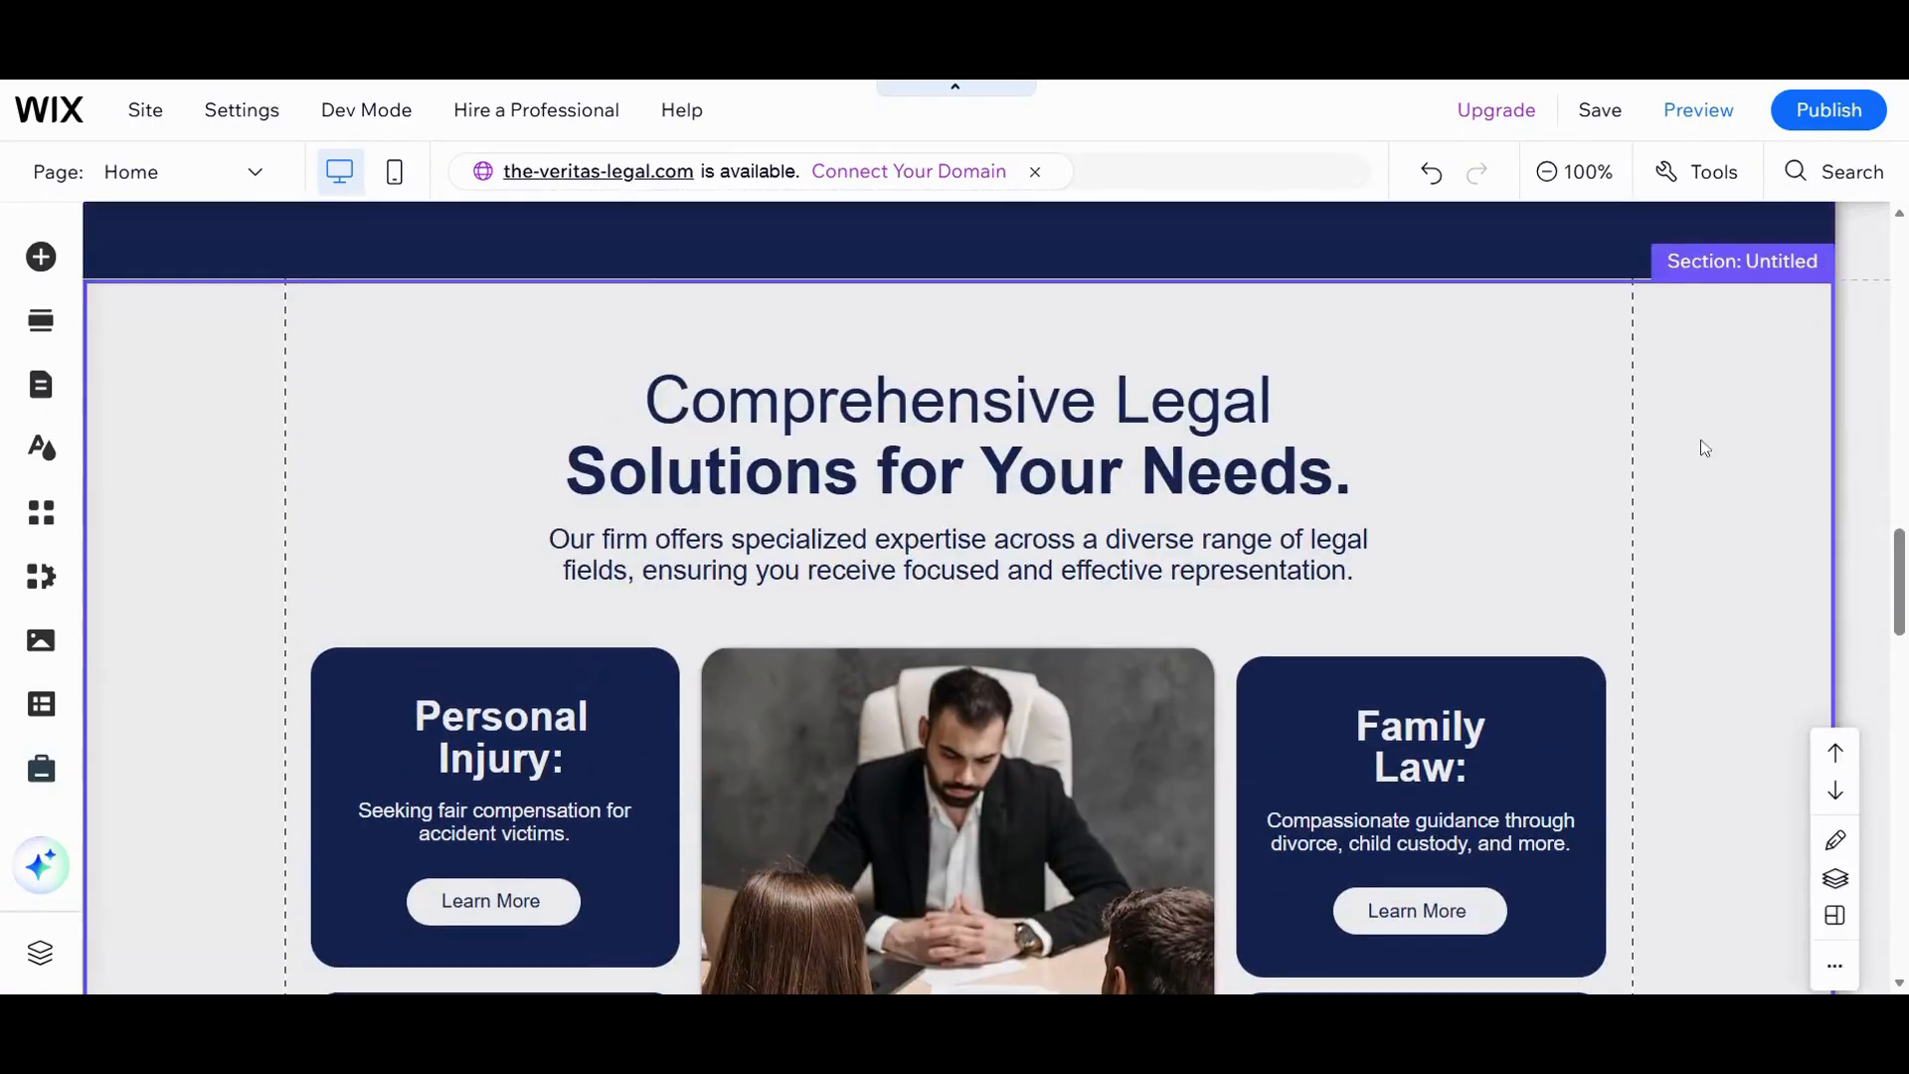
scroll(1705, 447, down, 1)
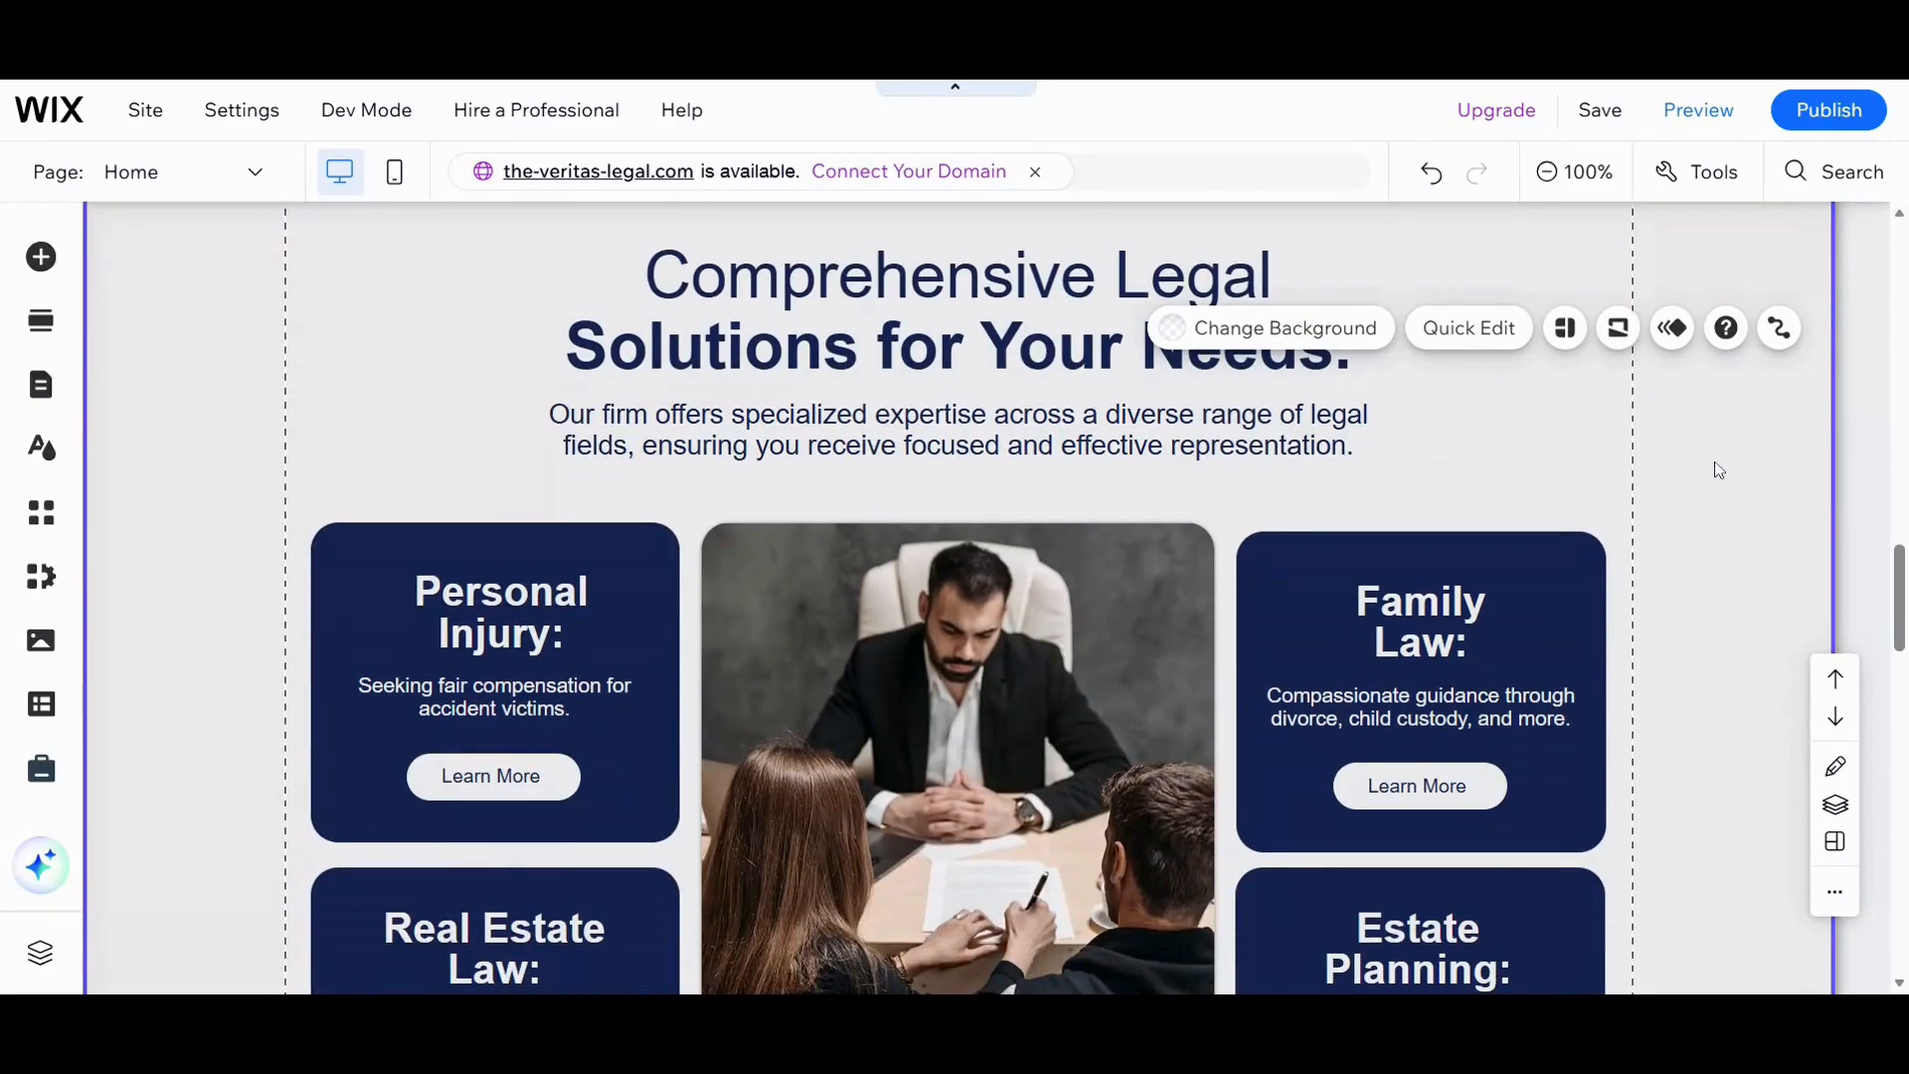
Step: Duplicate the Comprehensive Legal Solutions section on the Home page
click(824, 279)
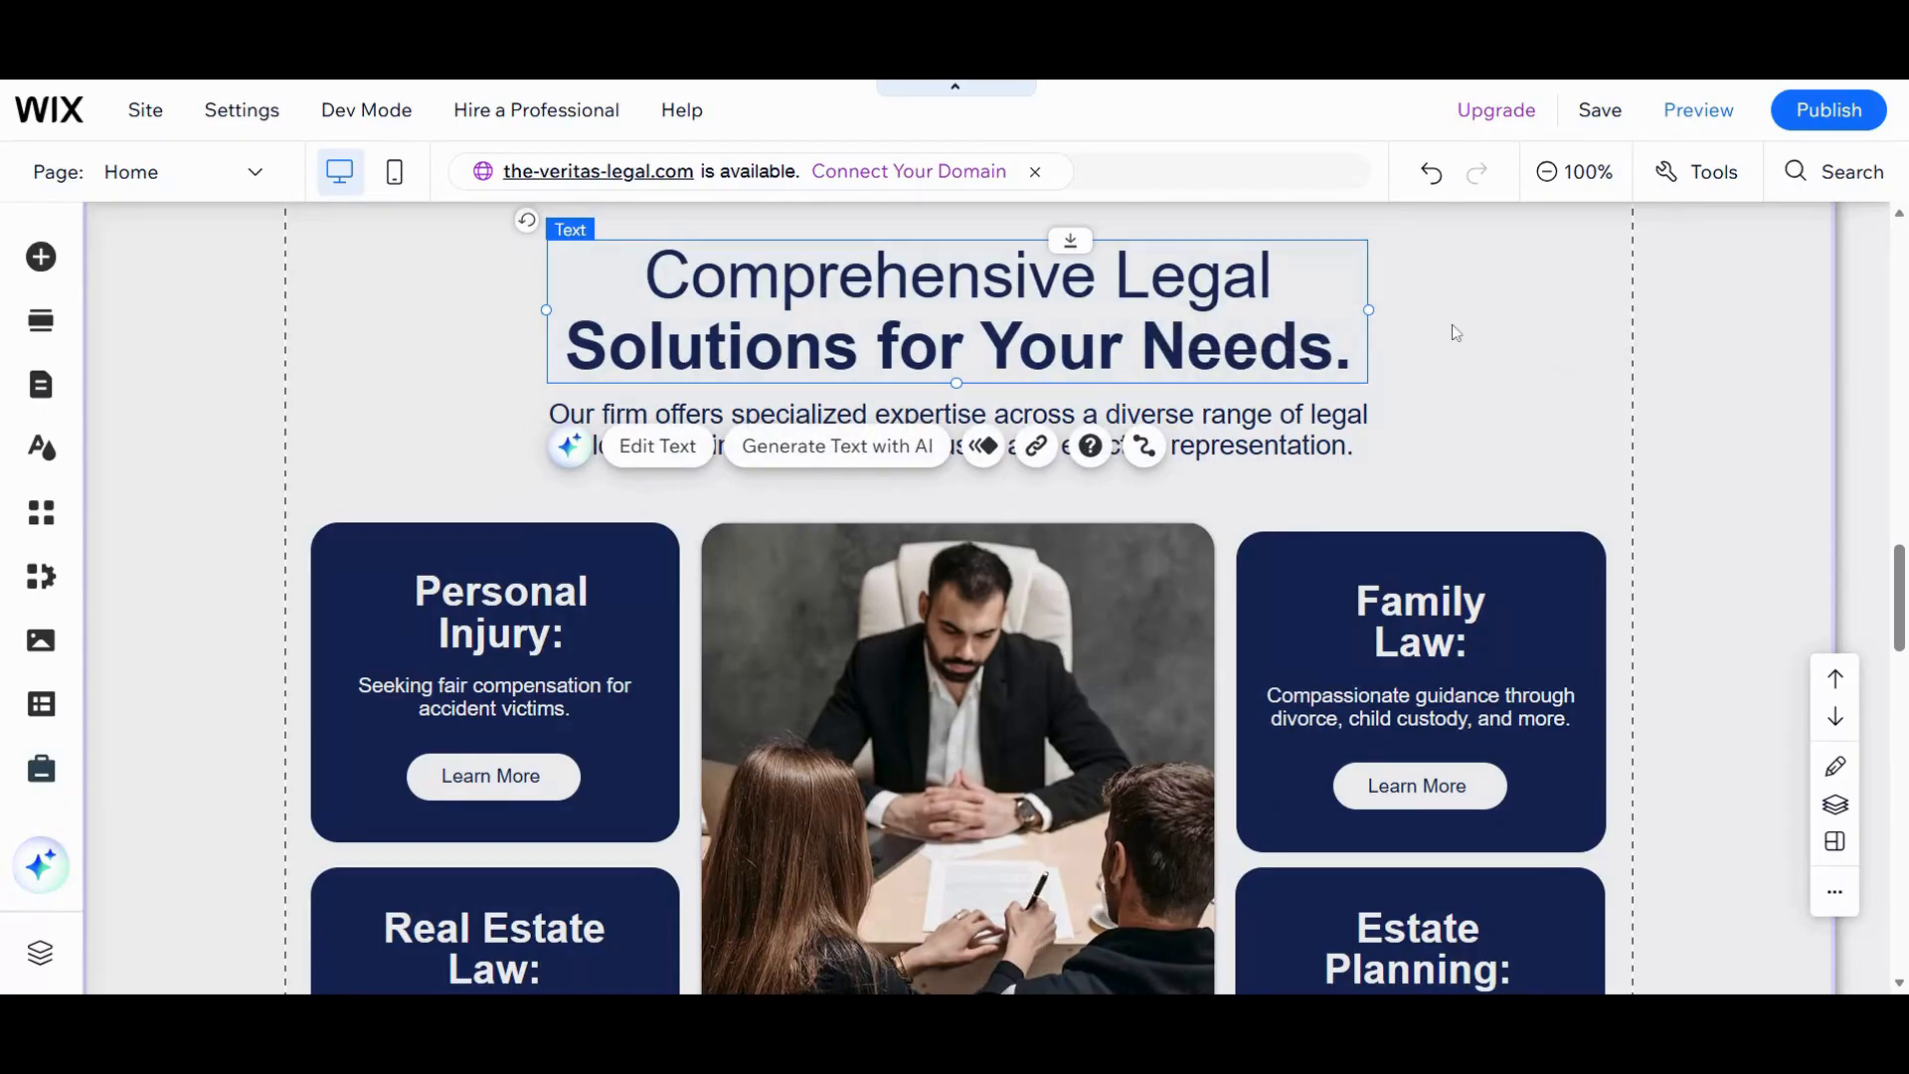
click(1553, 378)
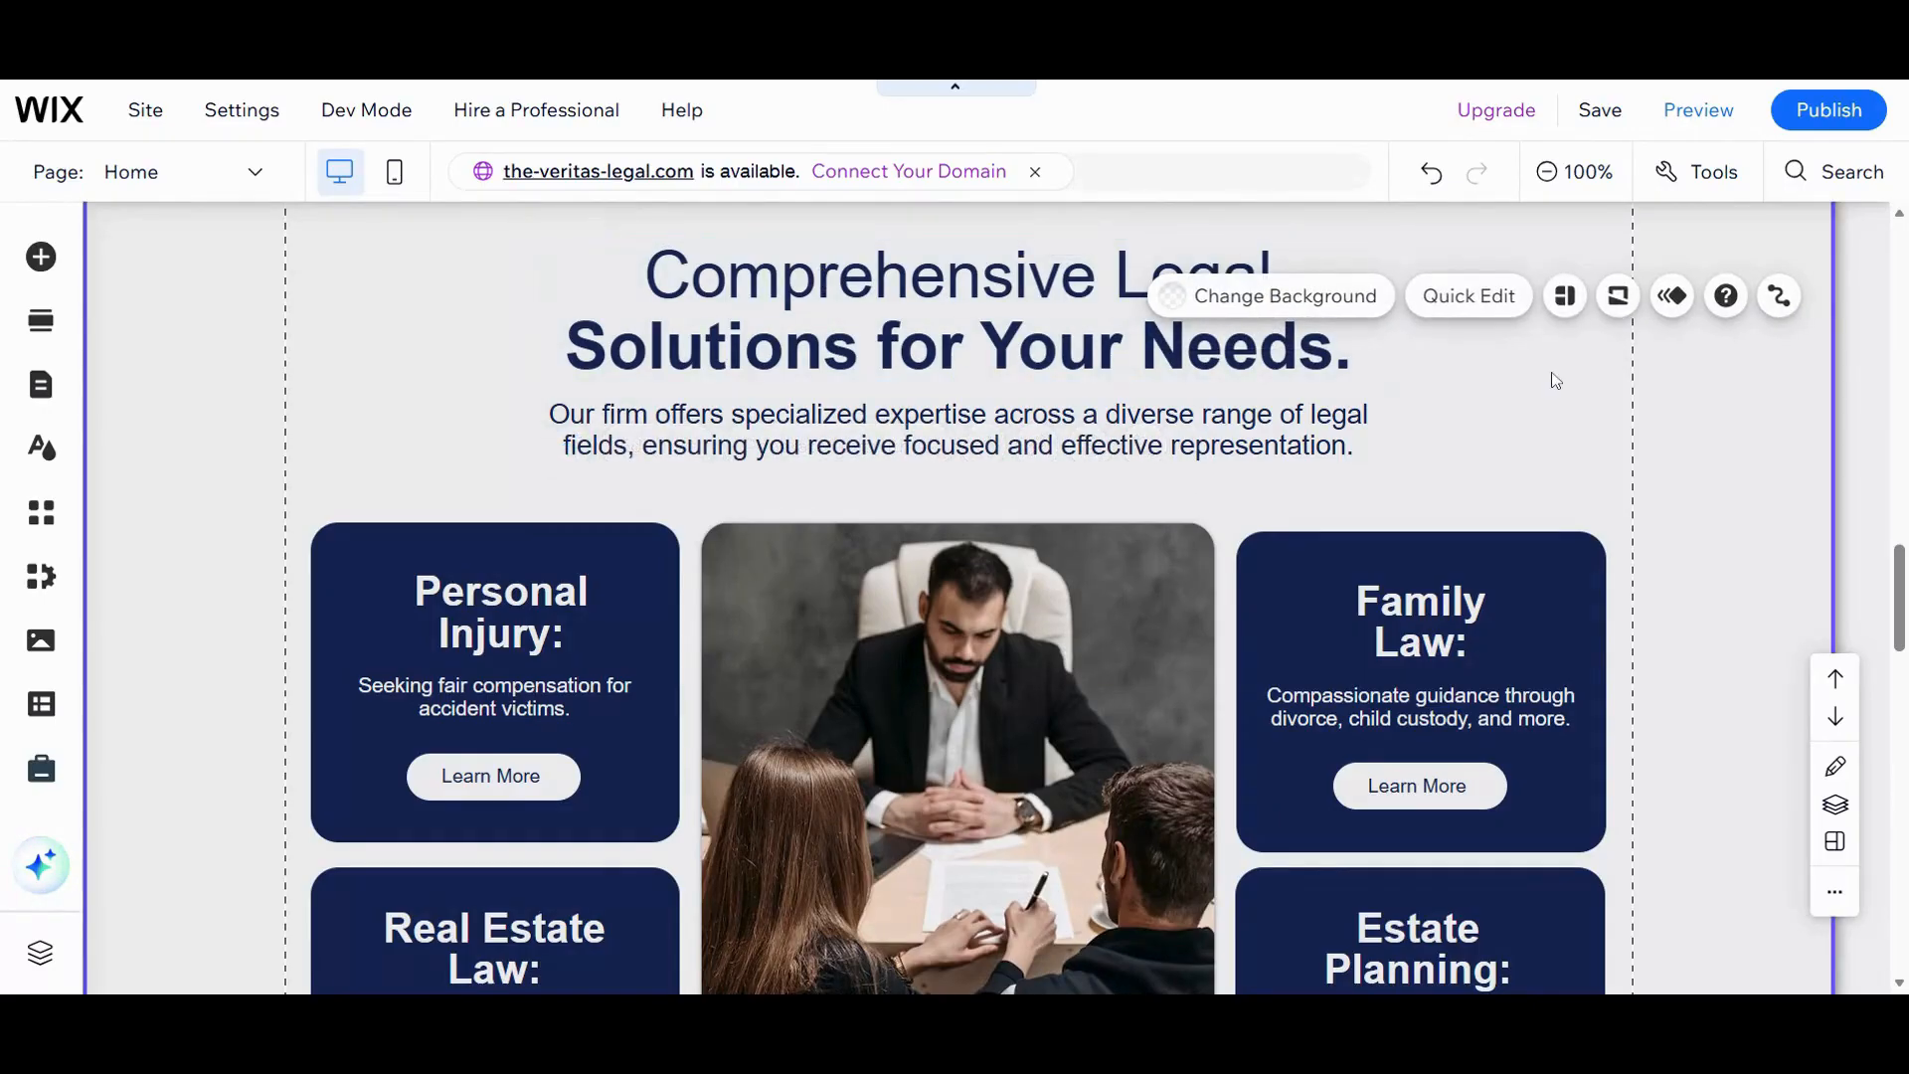
scroll(1554, 378, down, 2)
scroll(1691, 428, up, 2)
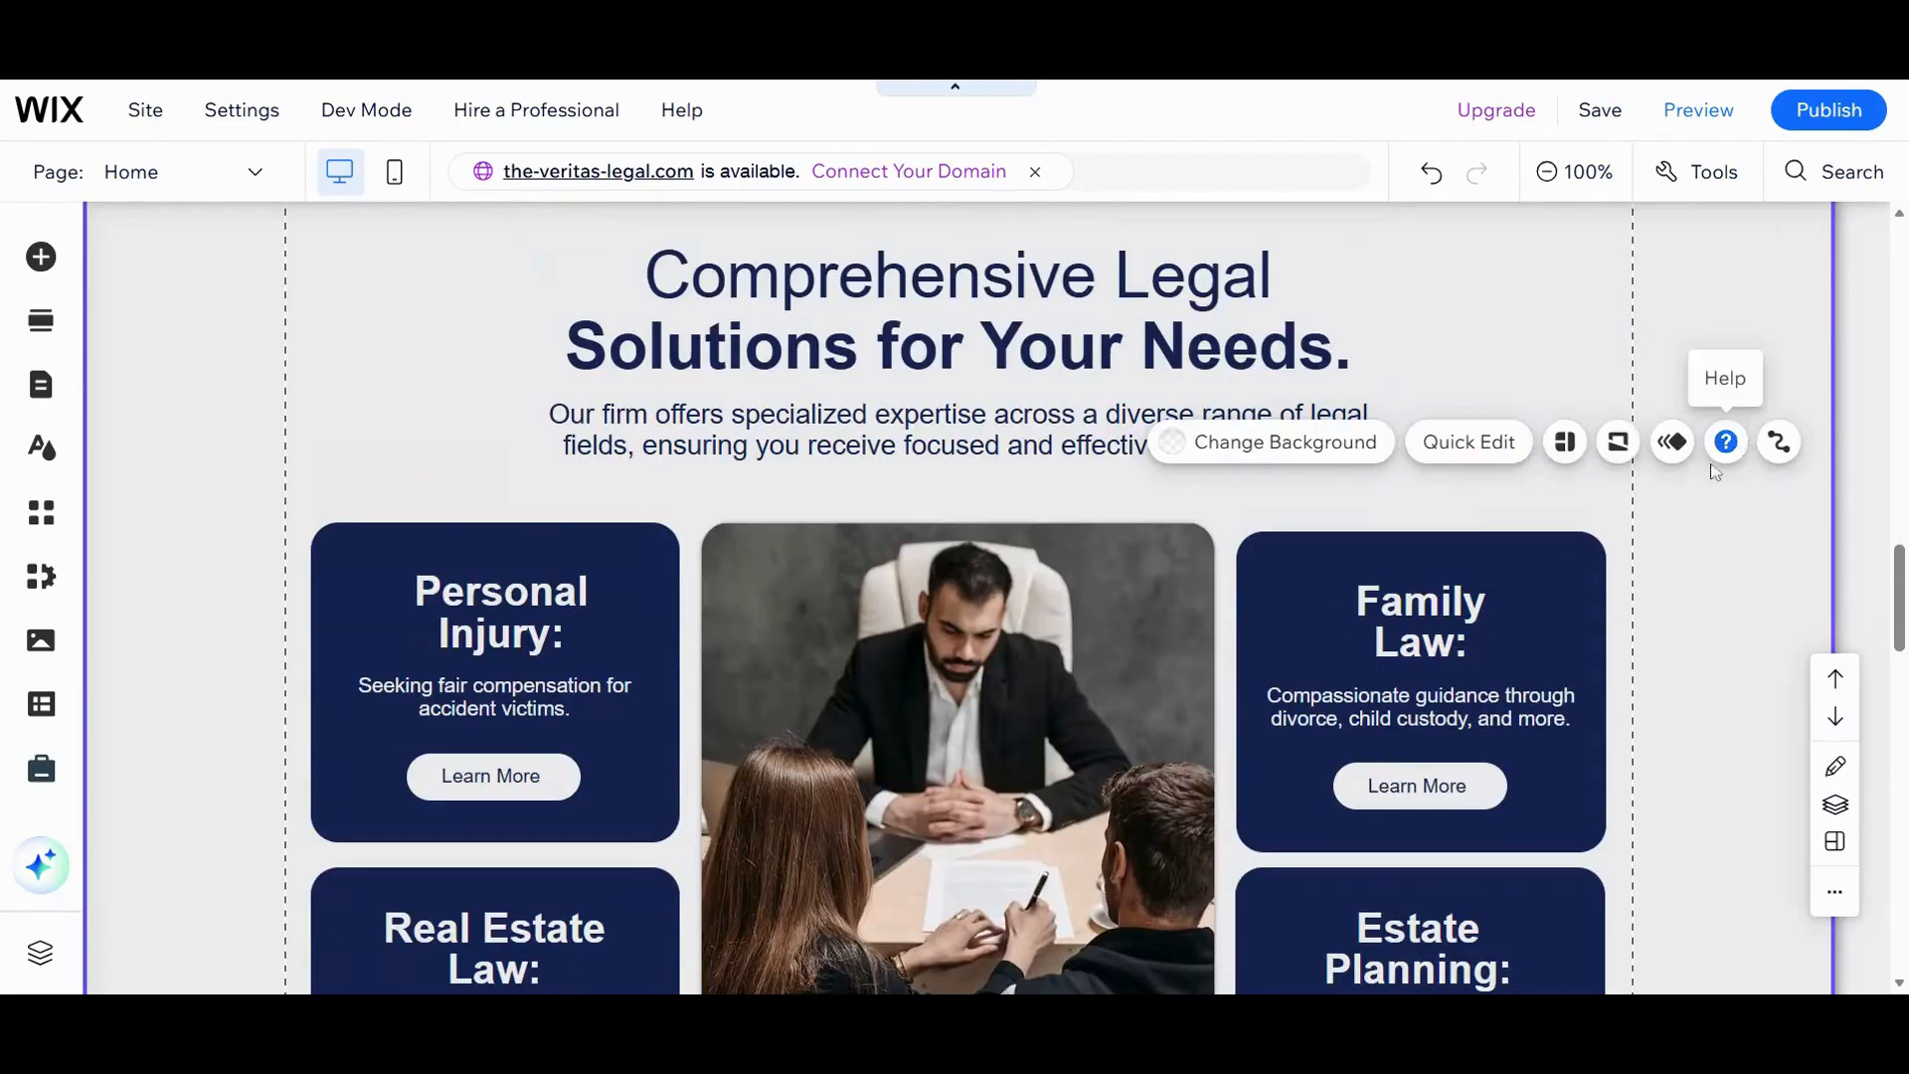
right_click(1679, 563)
scroll(1526, 796, down, 1)
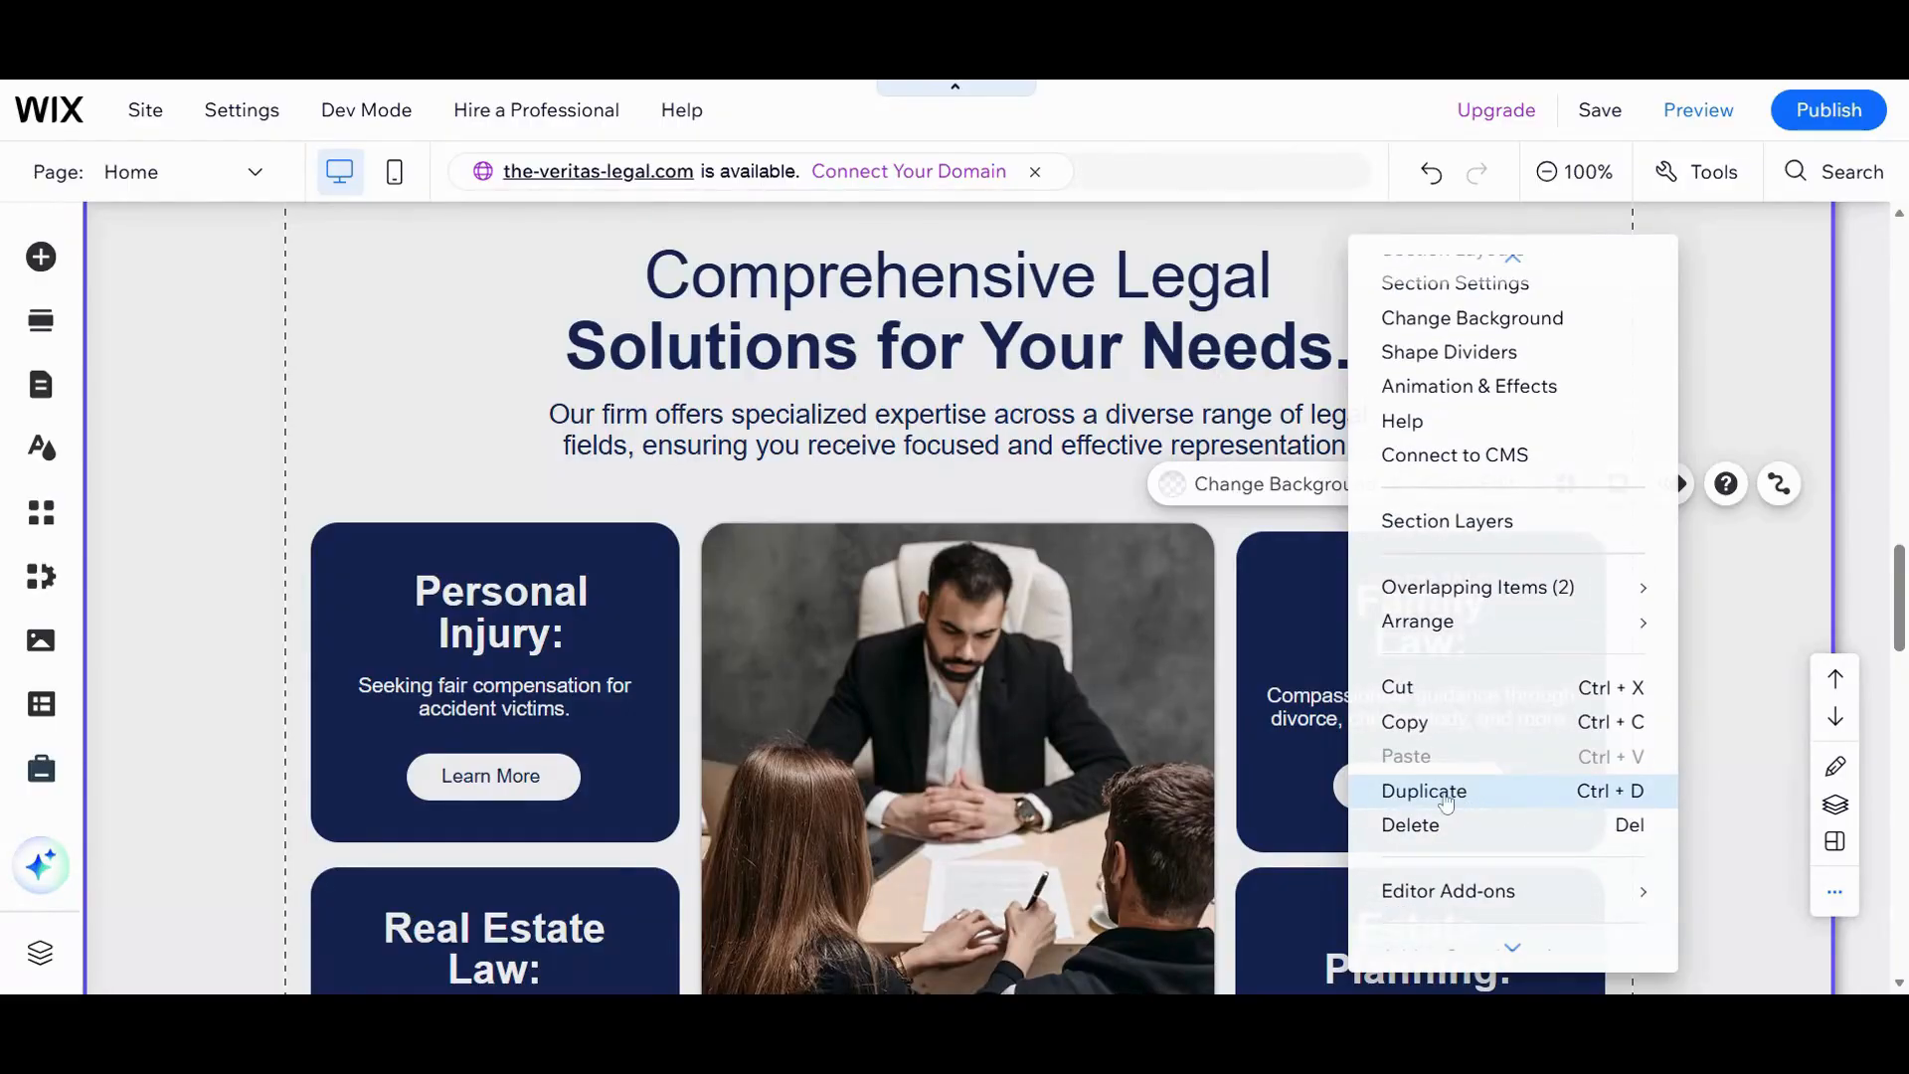
click(1432, 791)
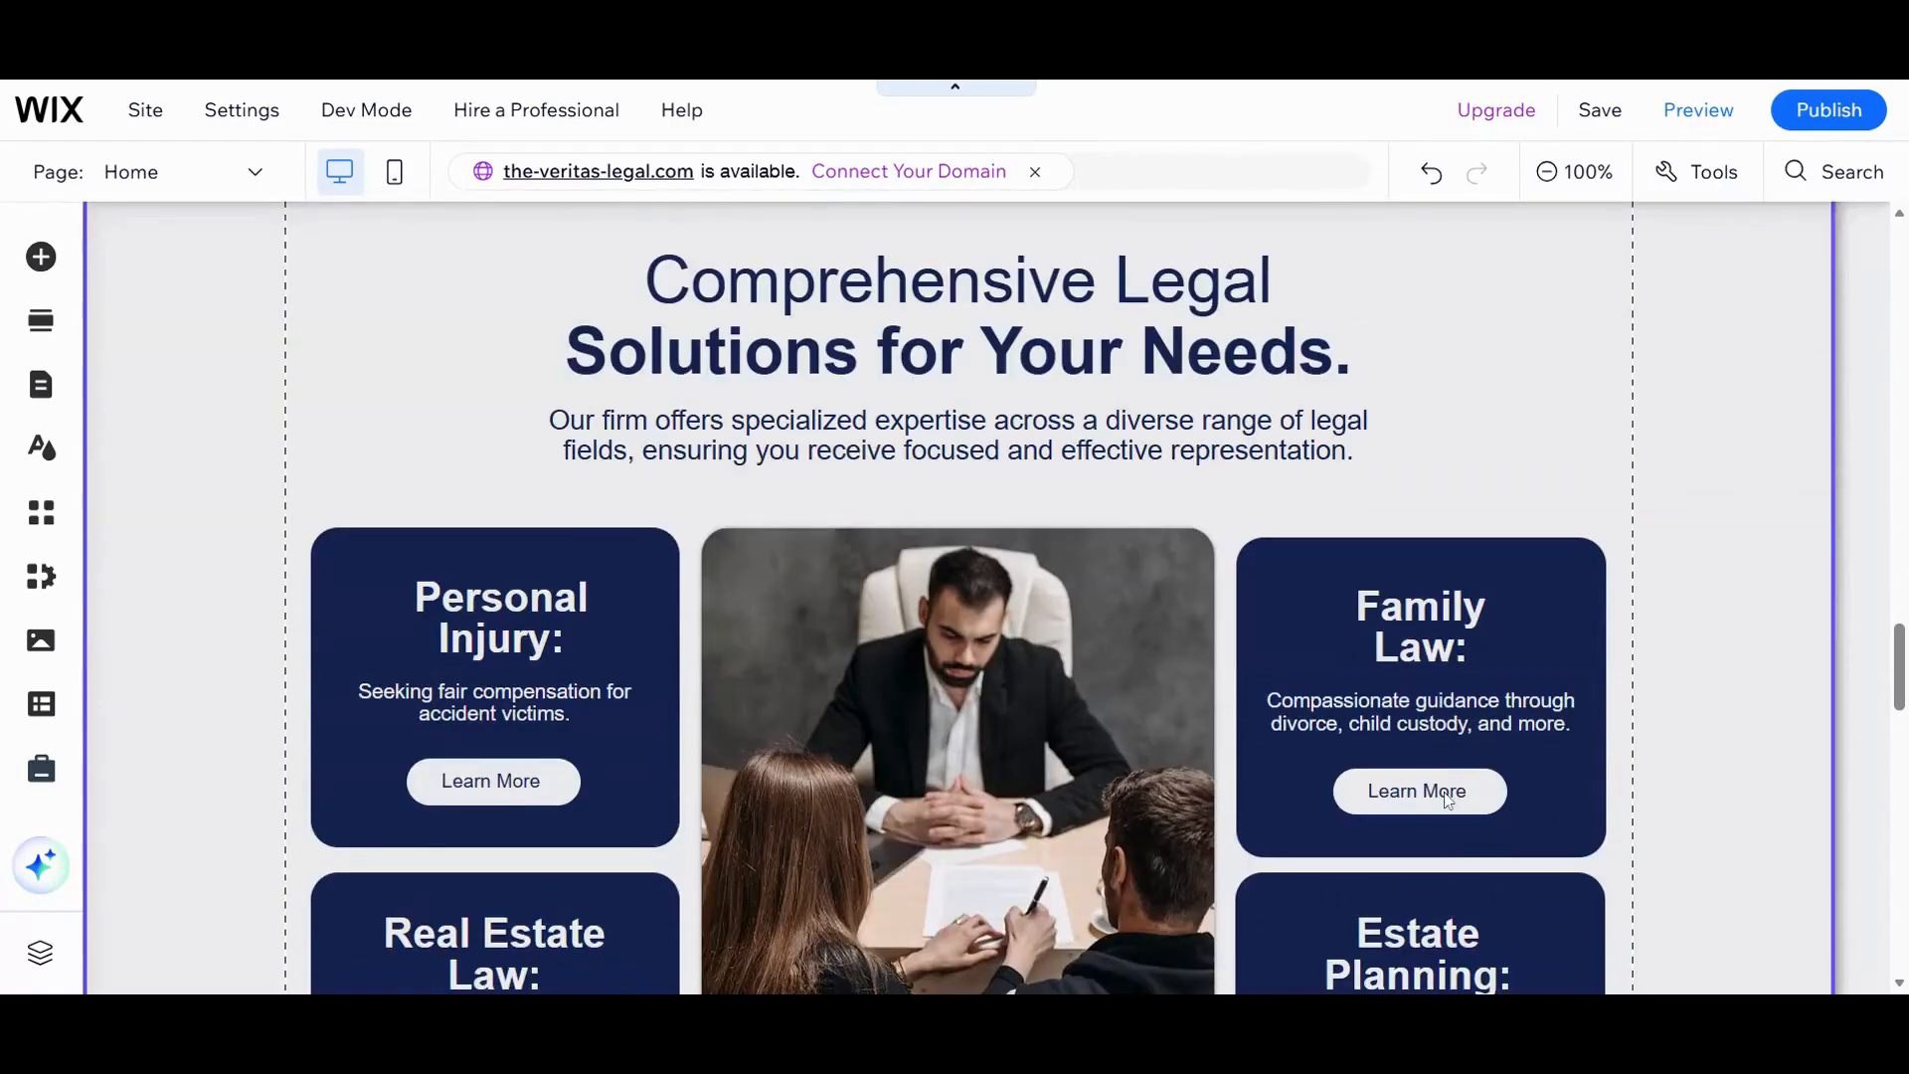
Step: Inspect the duplicated section by selecting its heading and description and comparing it with the sections above
scroll(1446, 800, down, 1)
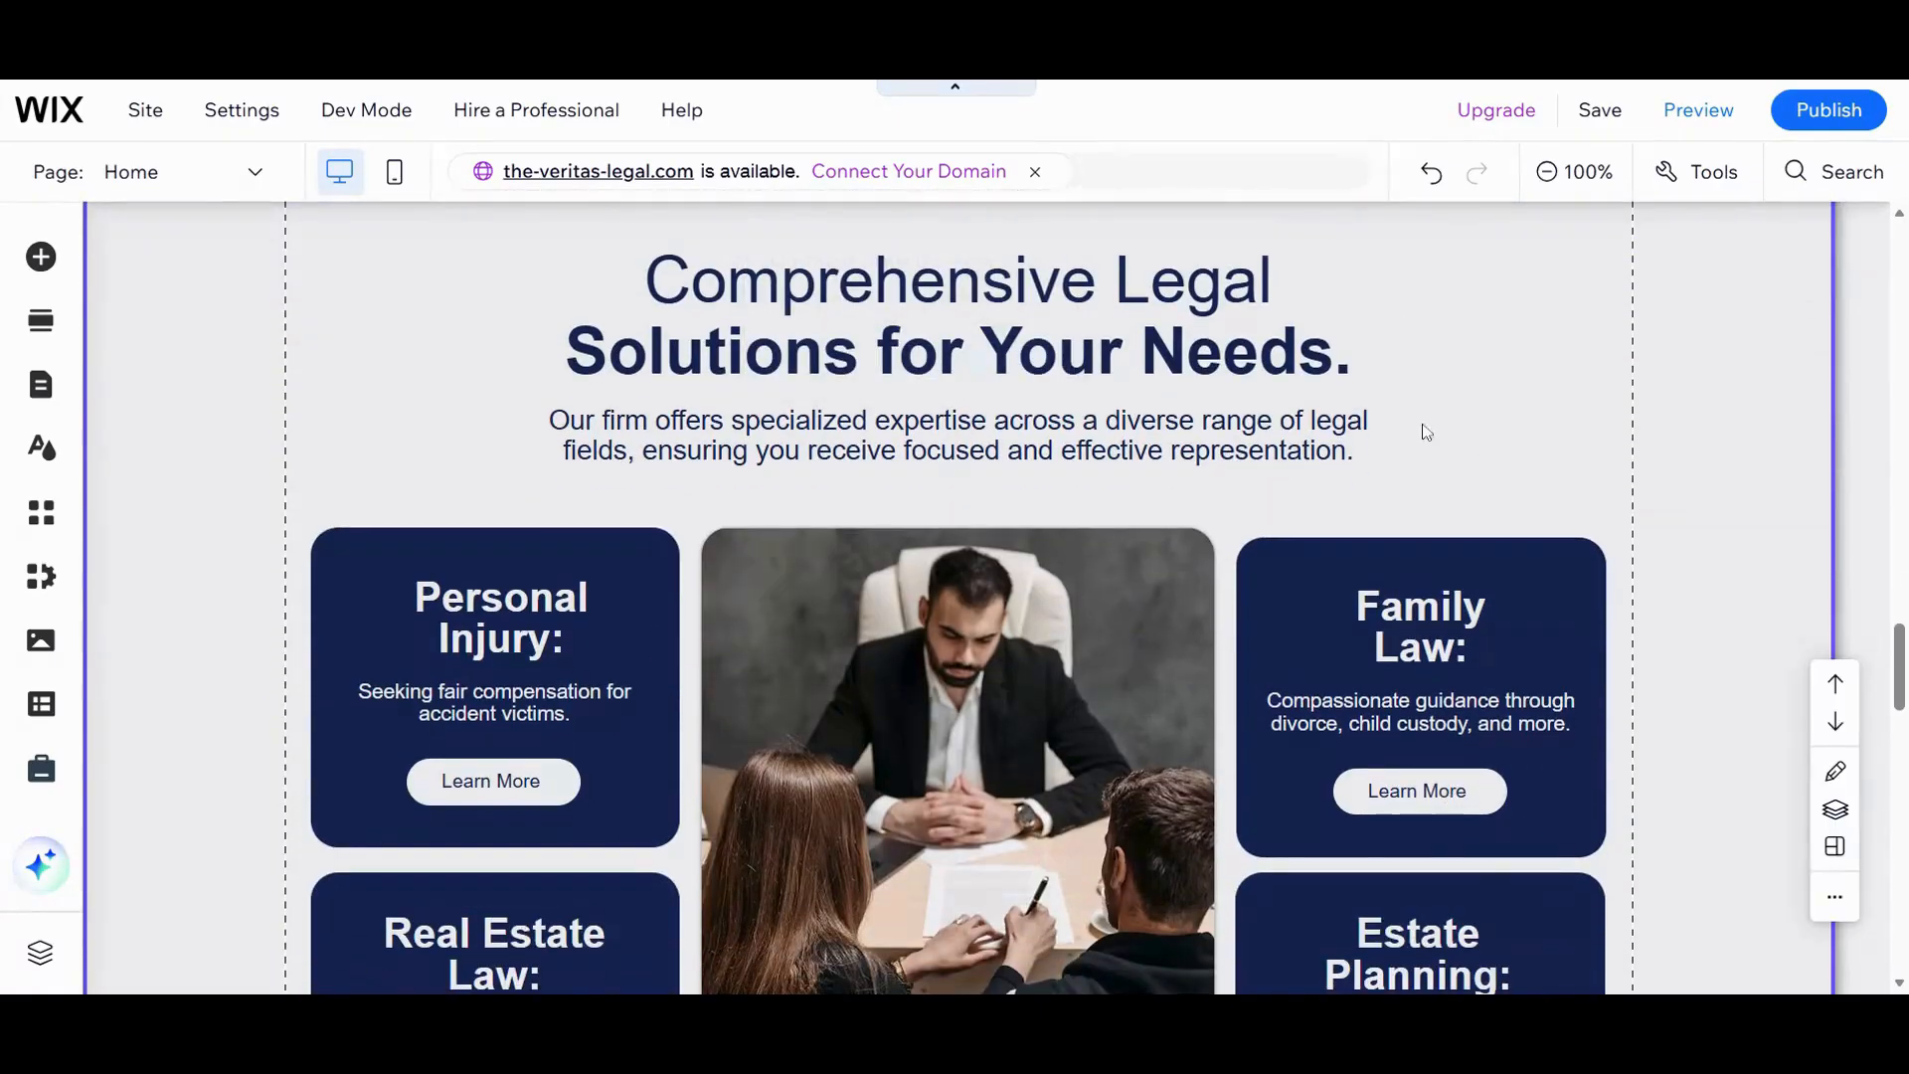
click(1160, 348)
scroll(1240, 370, up, 6)
scroll(1239, 369, up, 3)
scroll(1240, 370, down, 10)
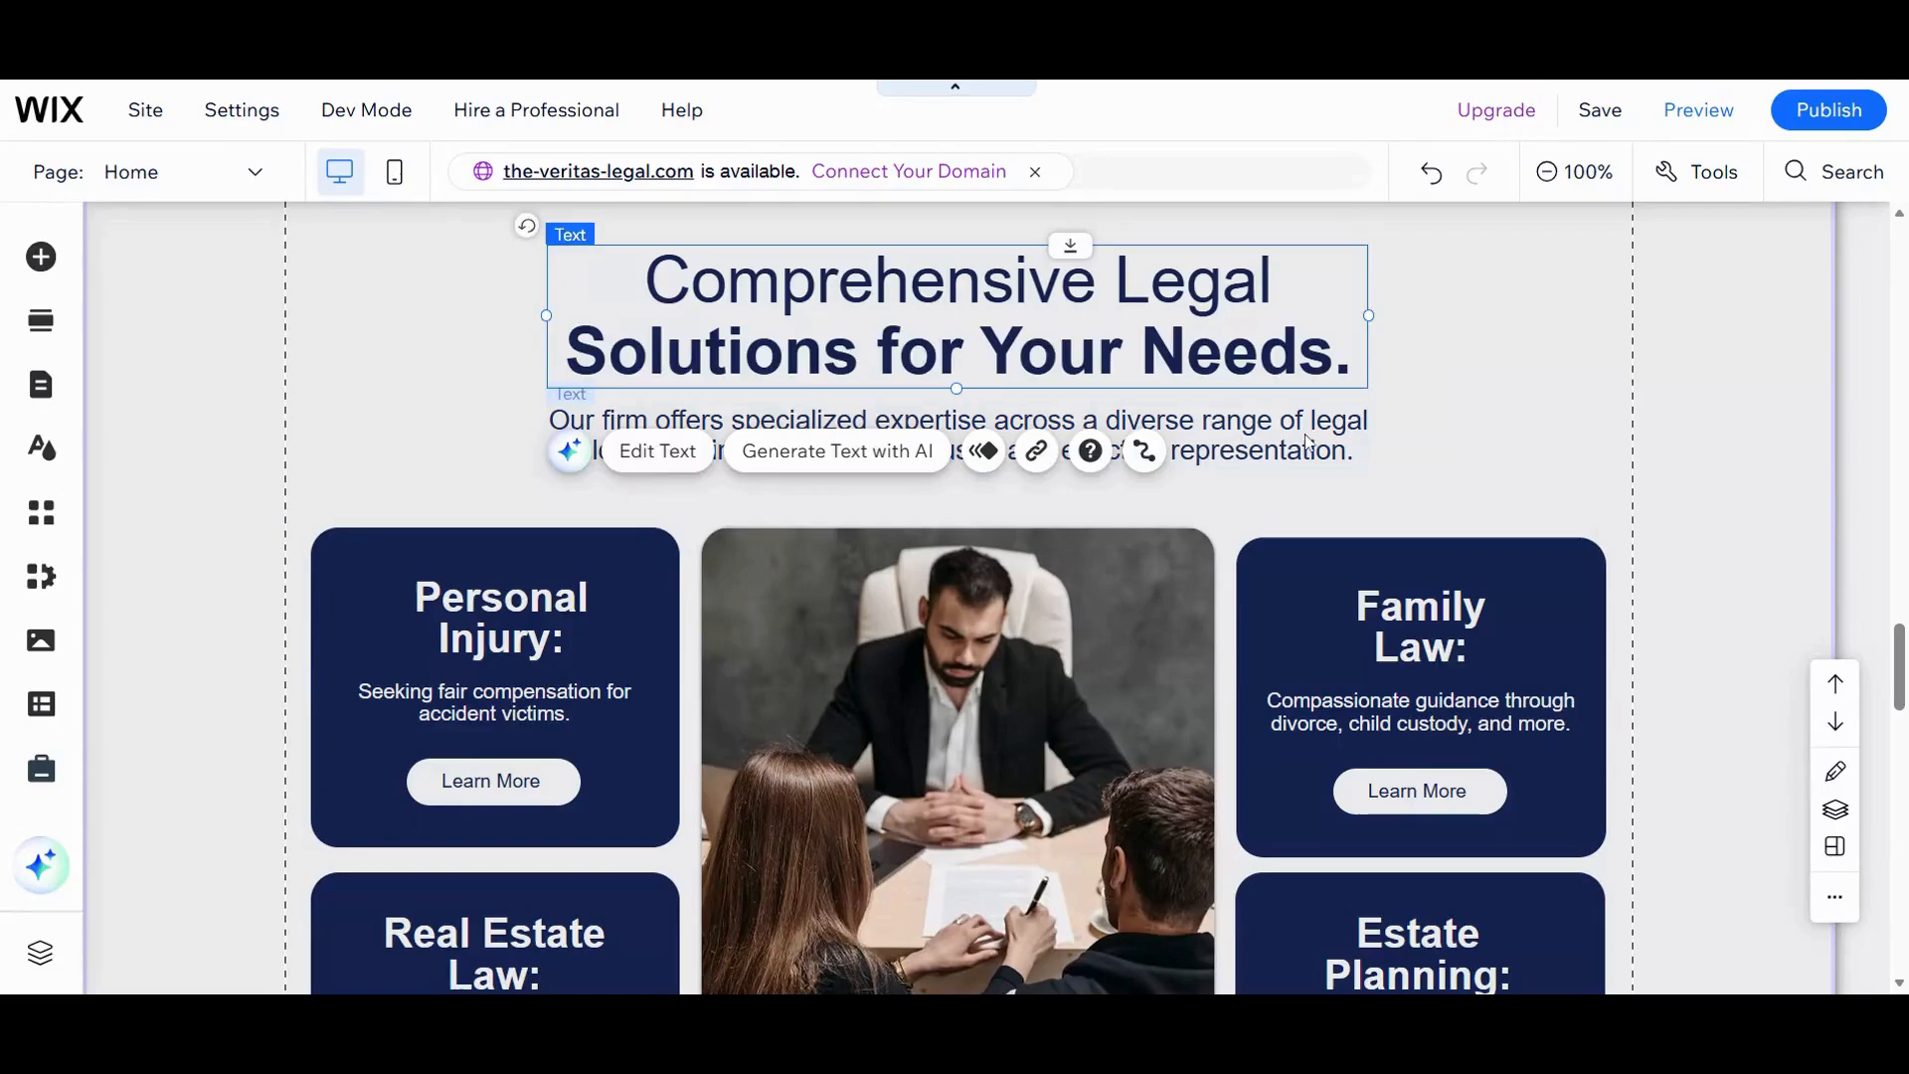
click(1265, 446)
scroll(1479, 414, up, 1)
scroll(1479, 413, down, 1)
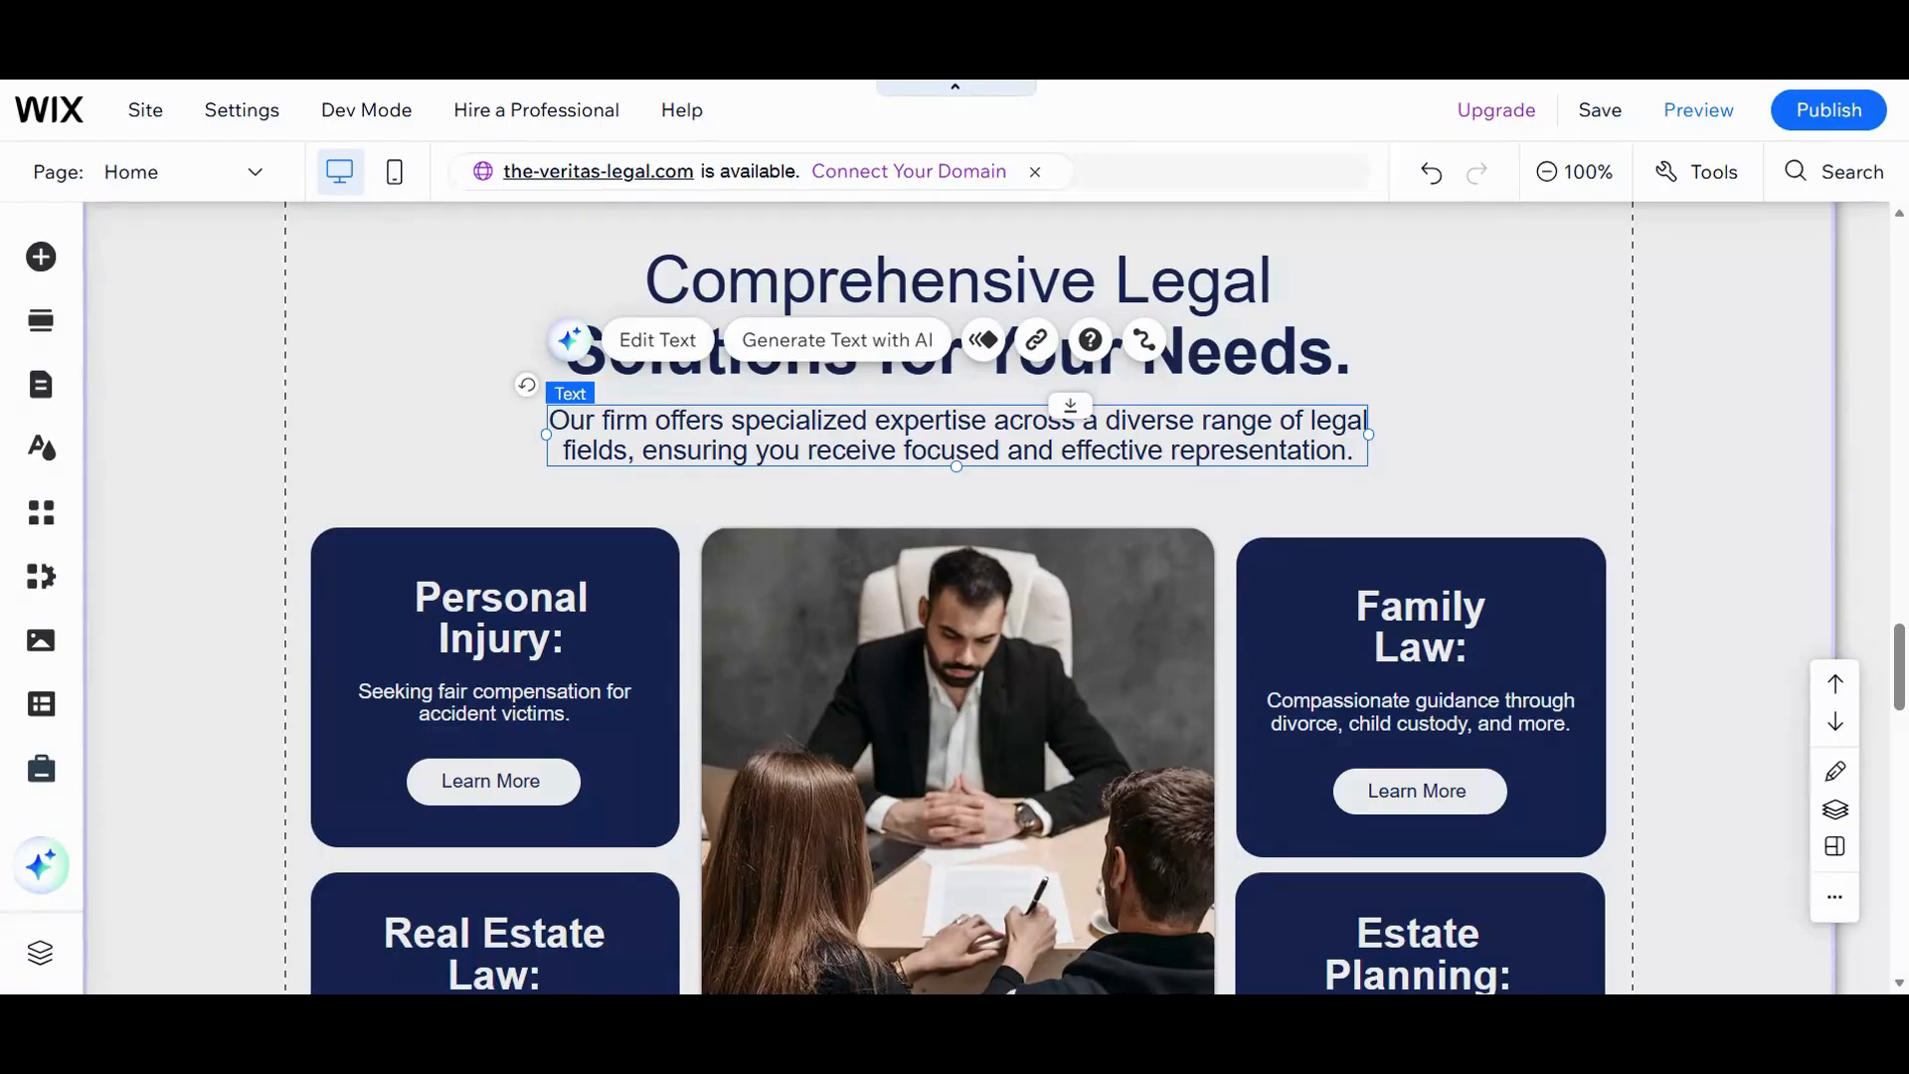
Step: Delete the duplicated Comprehensive Legal Solutions section
click(1671, 340)
right_click(1671, 340)
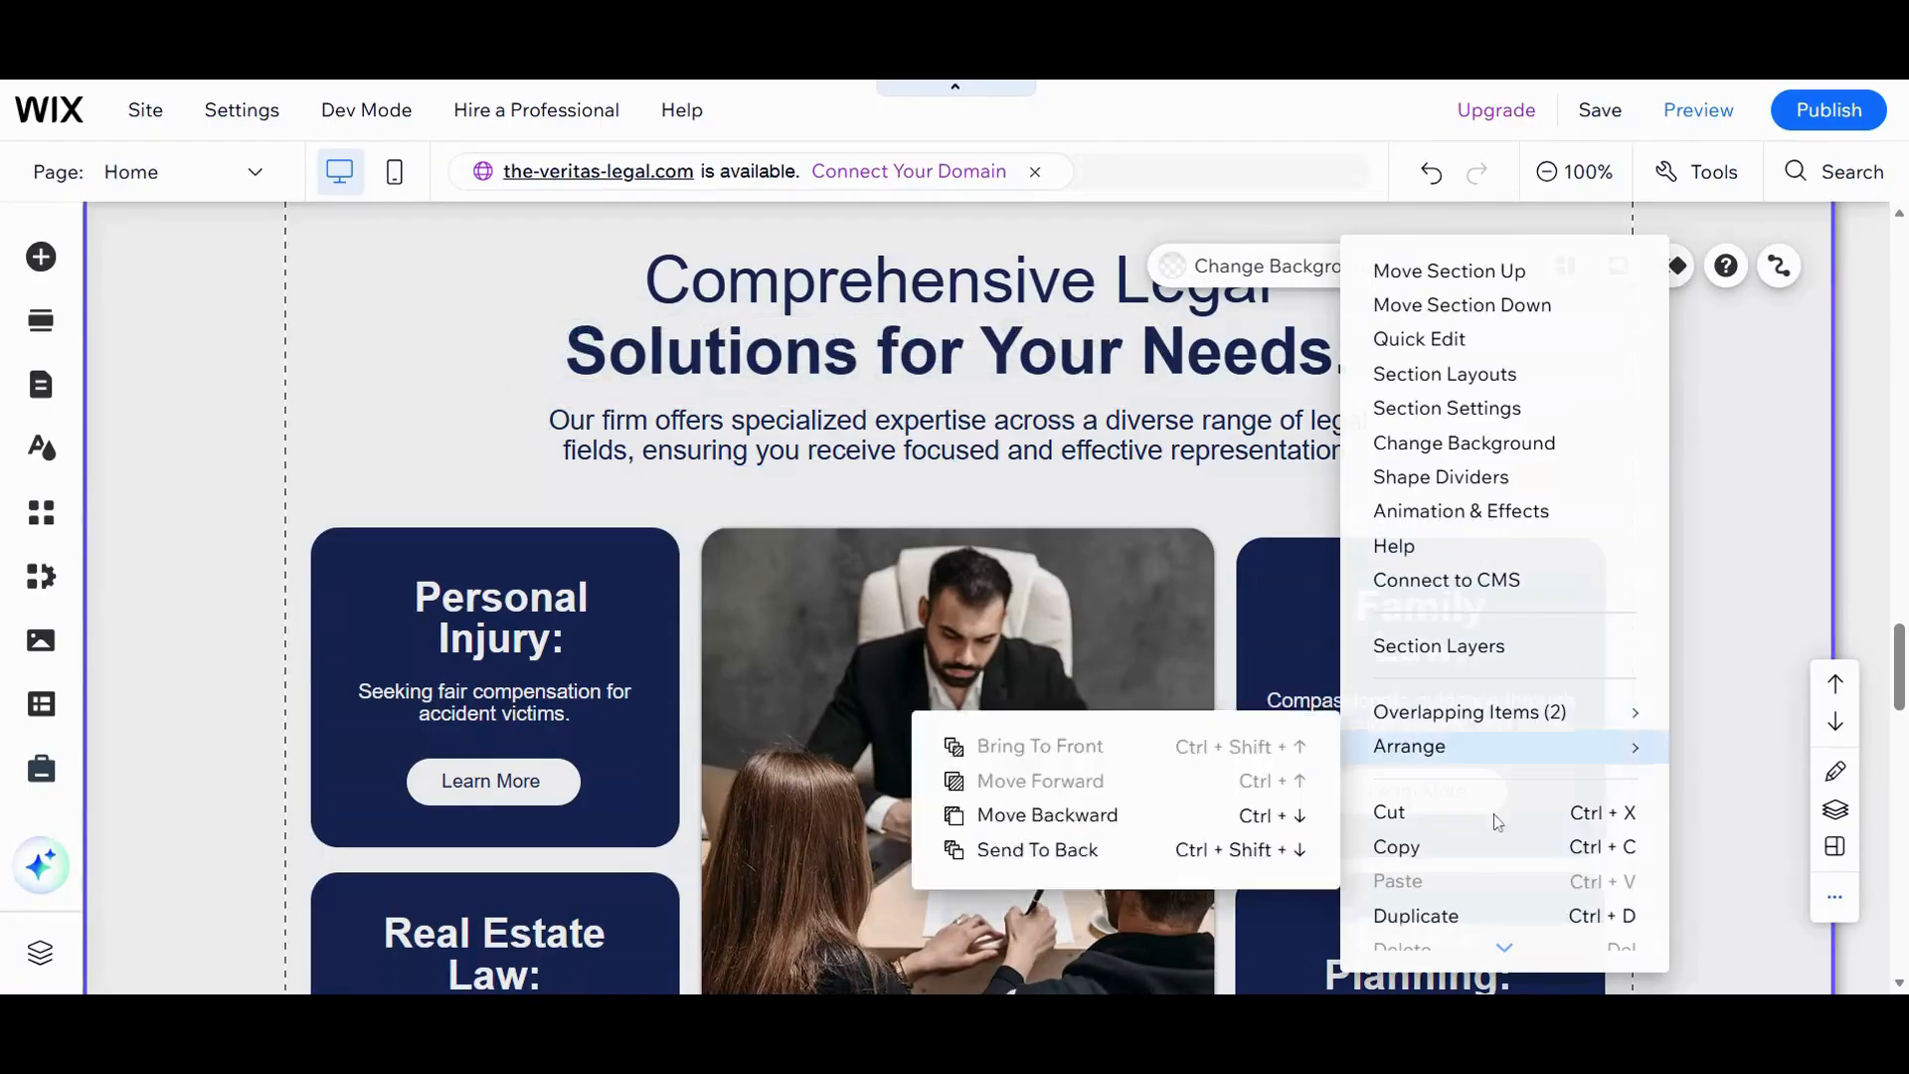
scroll(1488, 857, down, 3)
click(1453, 843)
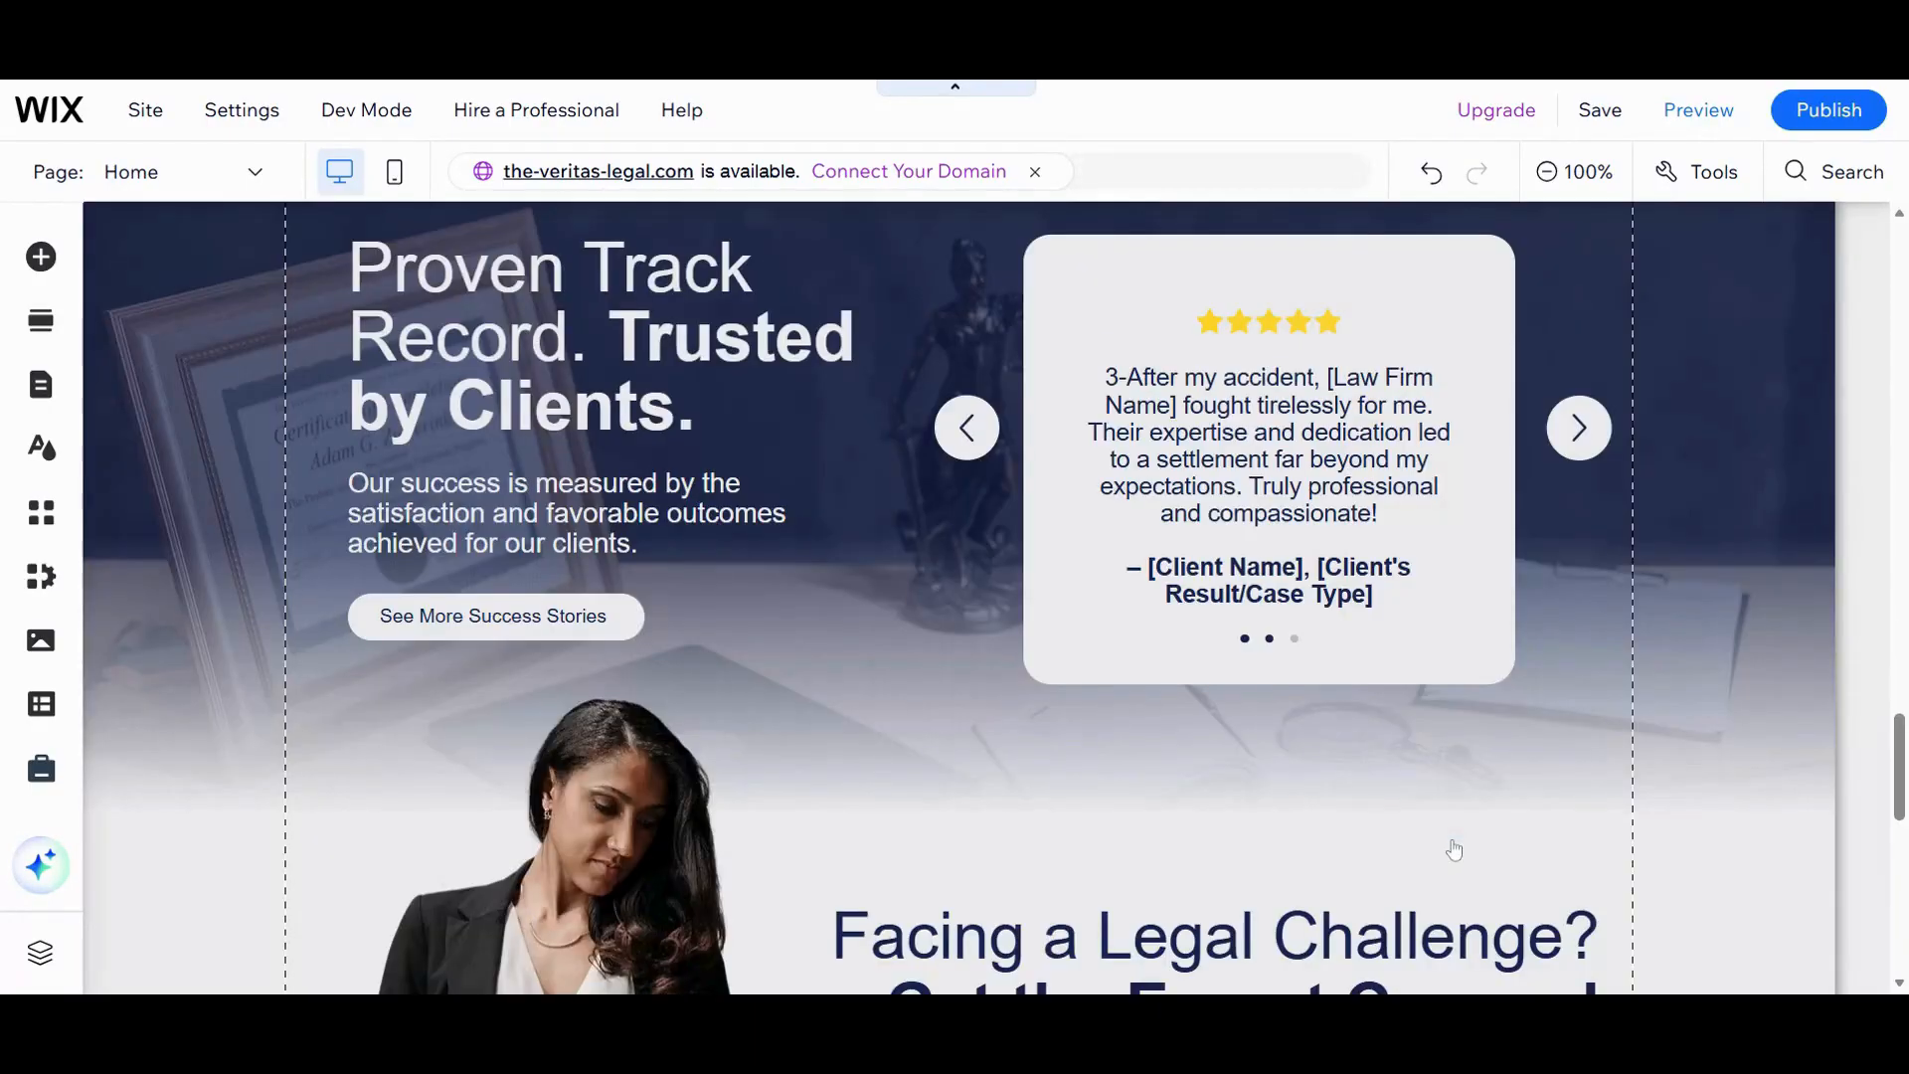
Step: Switch the Home page to the mobile editor and look over its hero, statistics and Protecting Your Rights sections
scroll(1453, 850, up, 20)
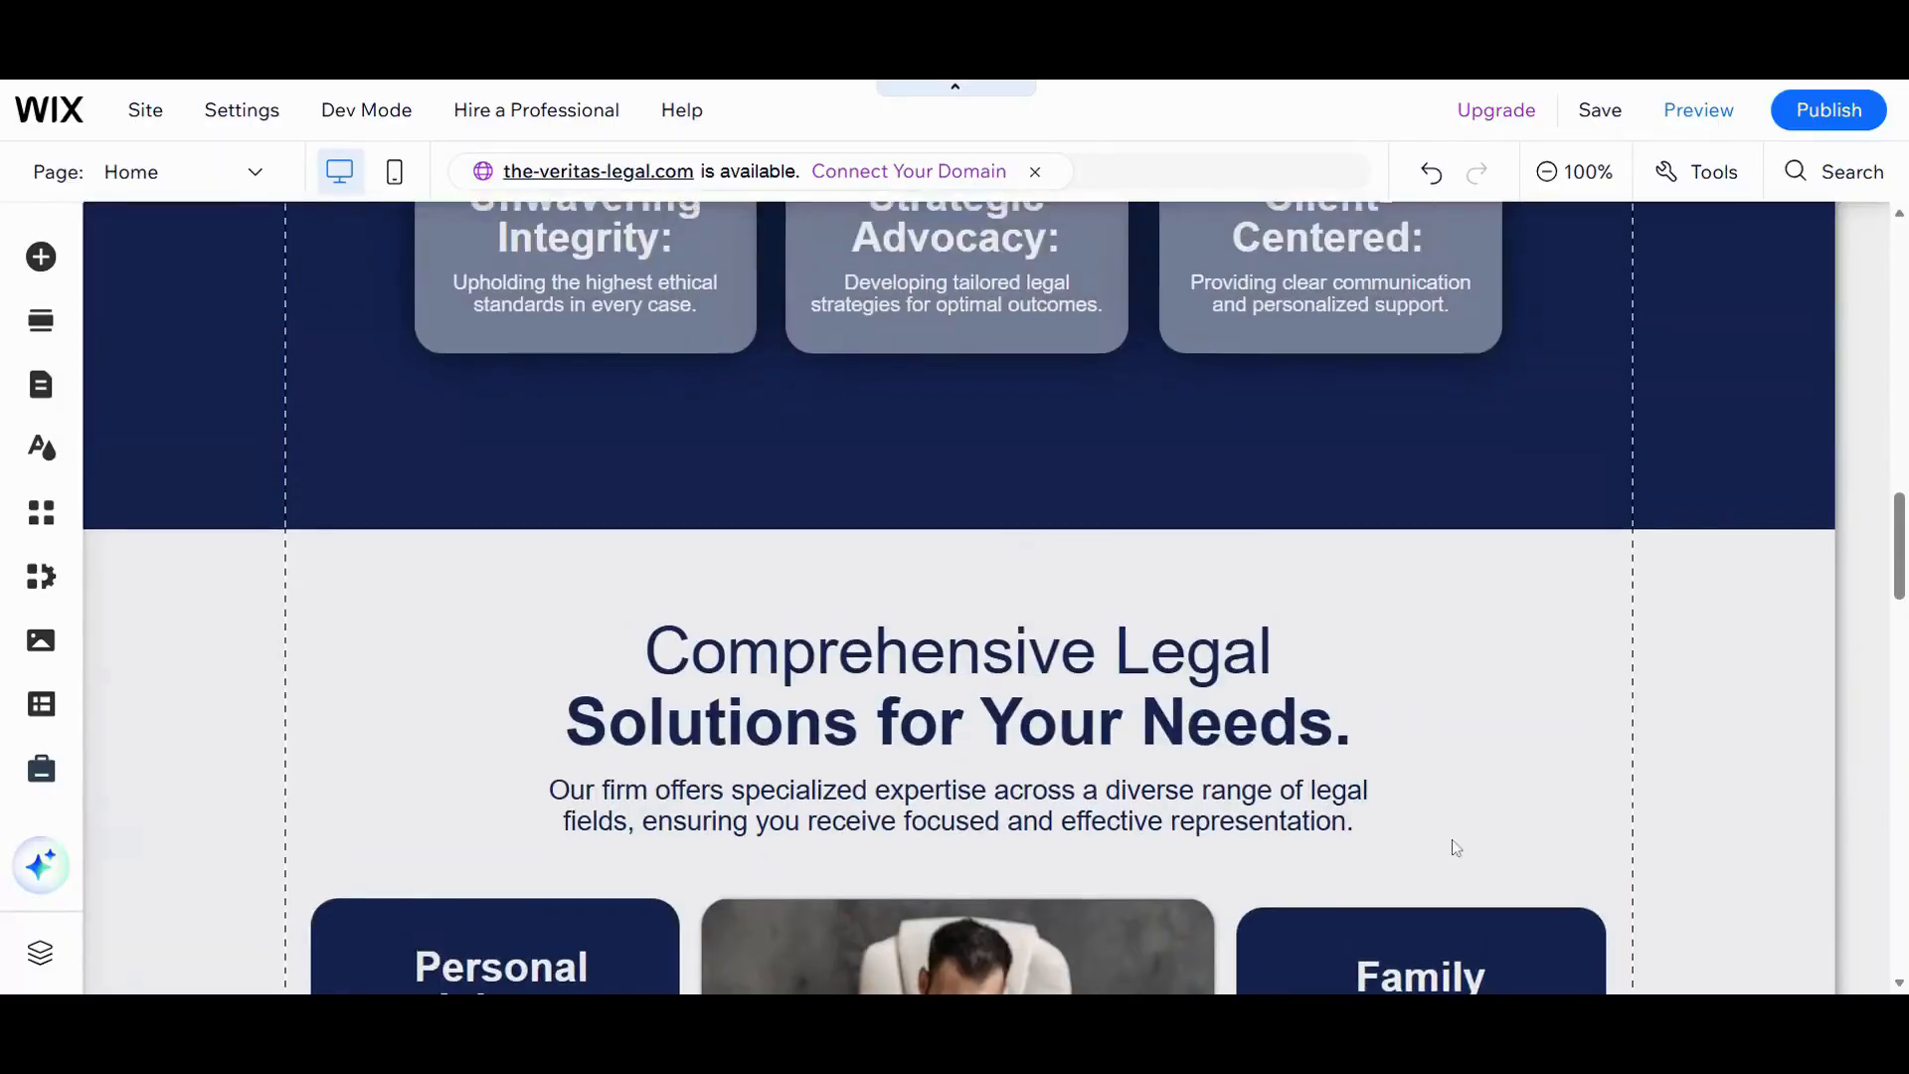
scroll(1451, 846, up, 5)
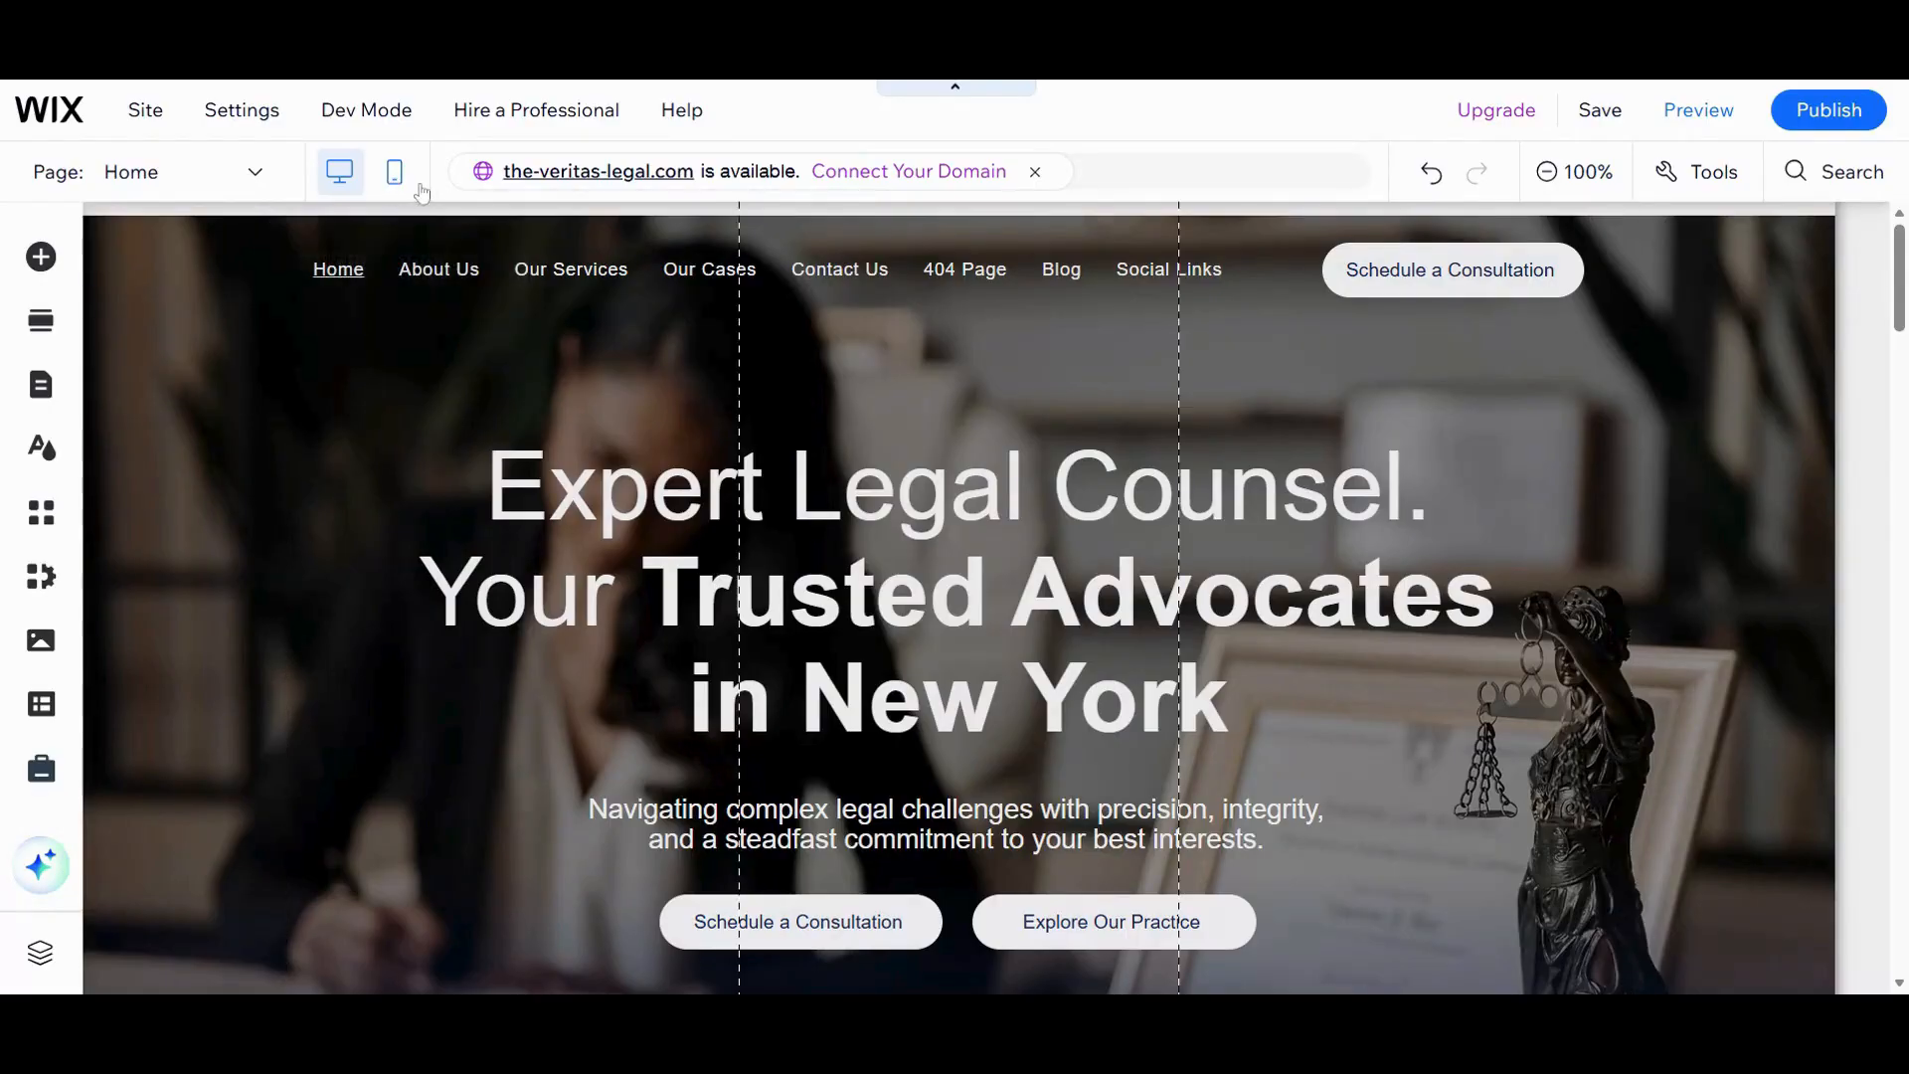
click(393, 185)
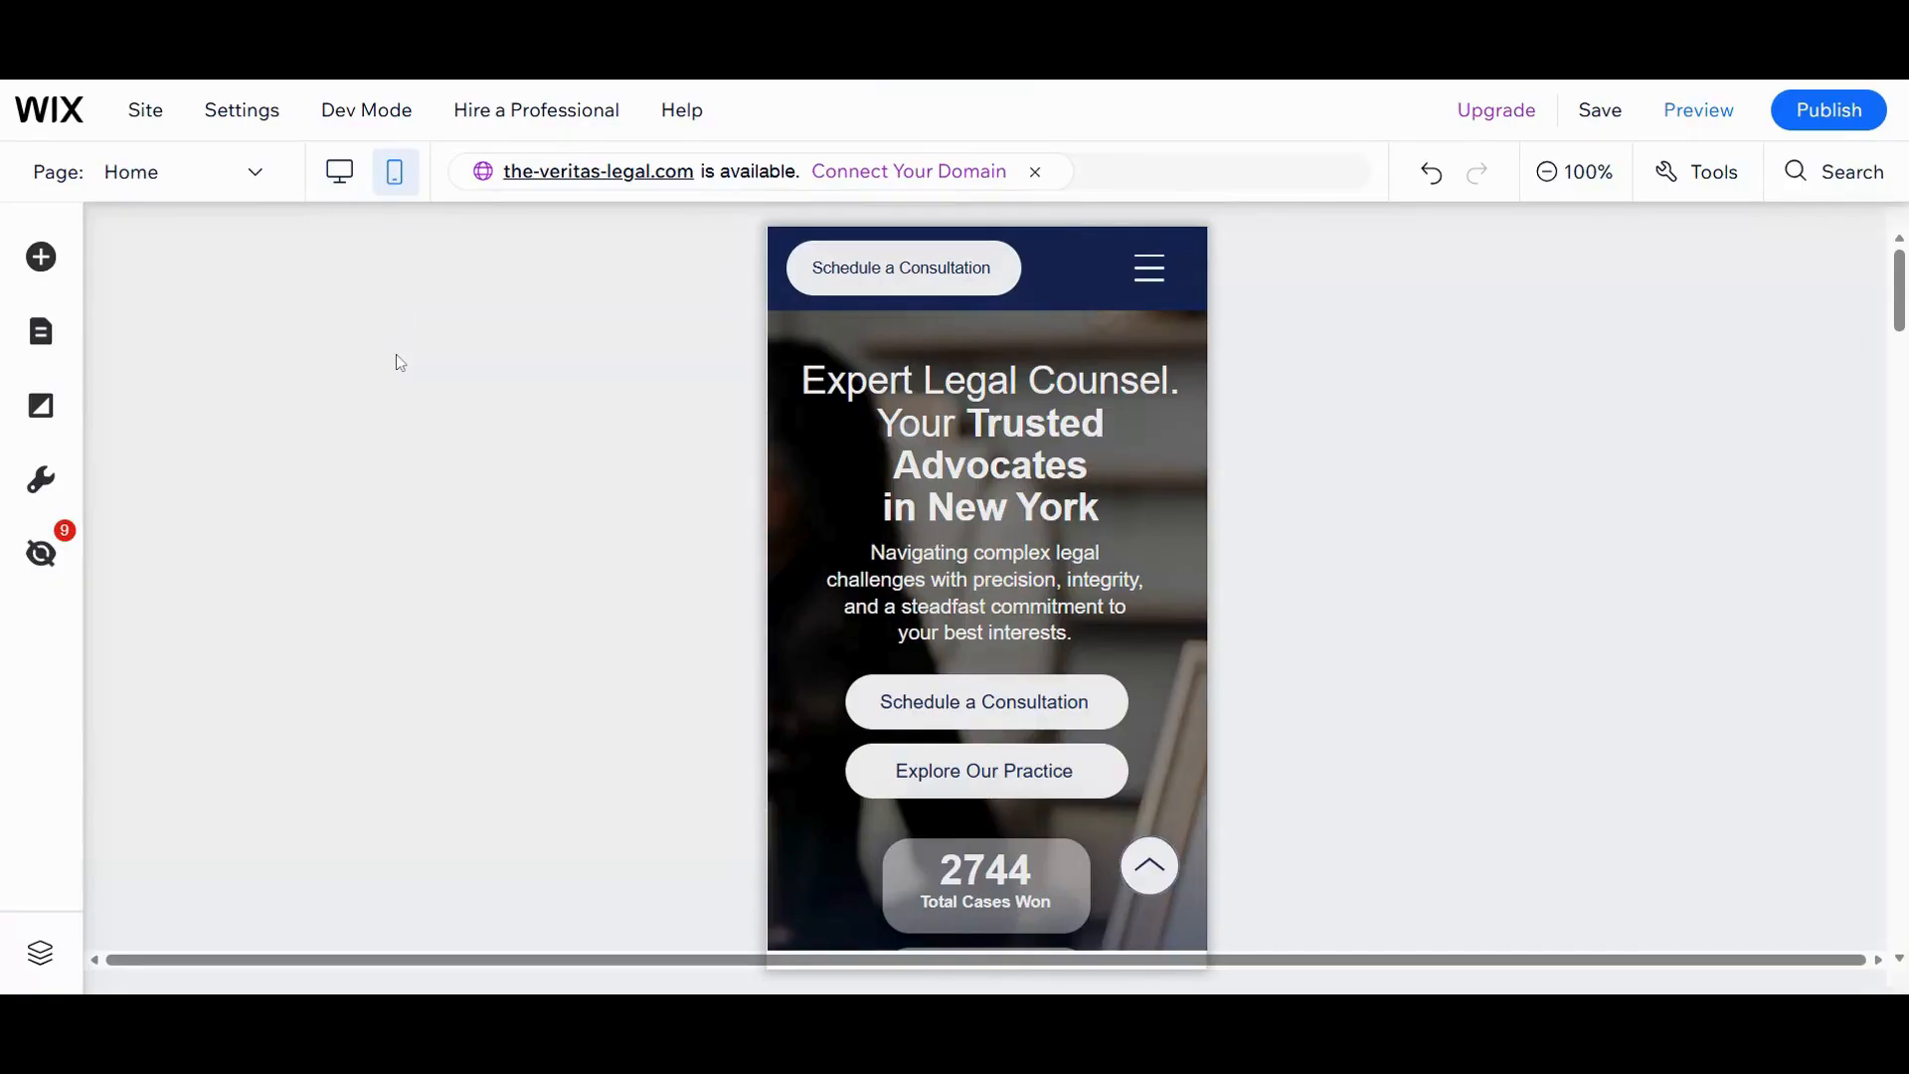
scroll(684, 380, down, 3)
scroll(684, 380, down, 2)
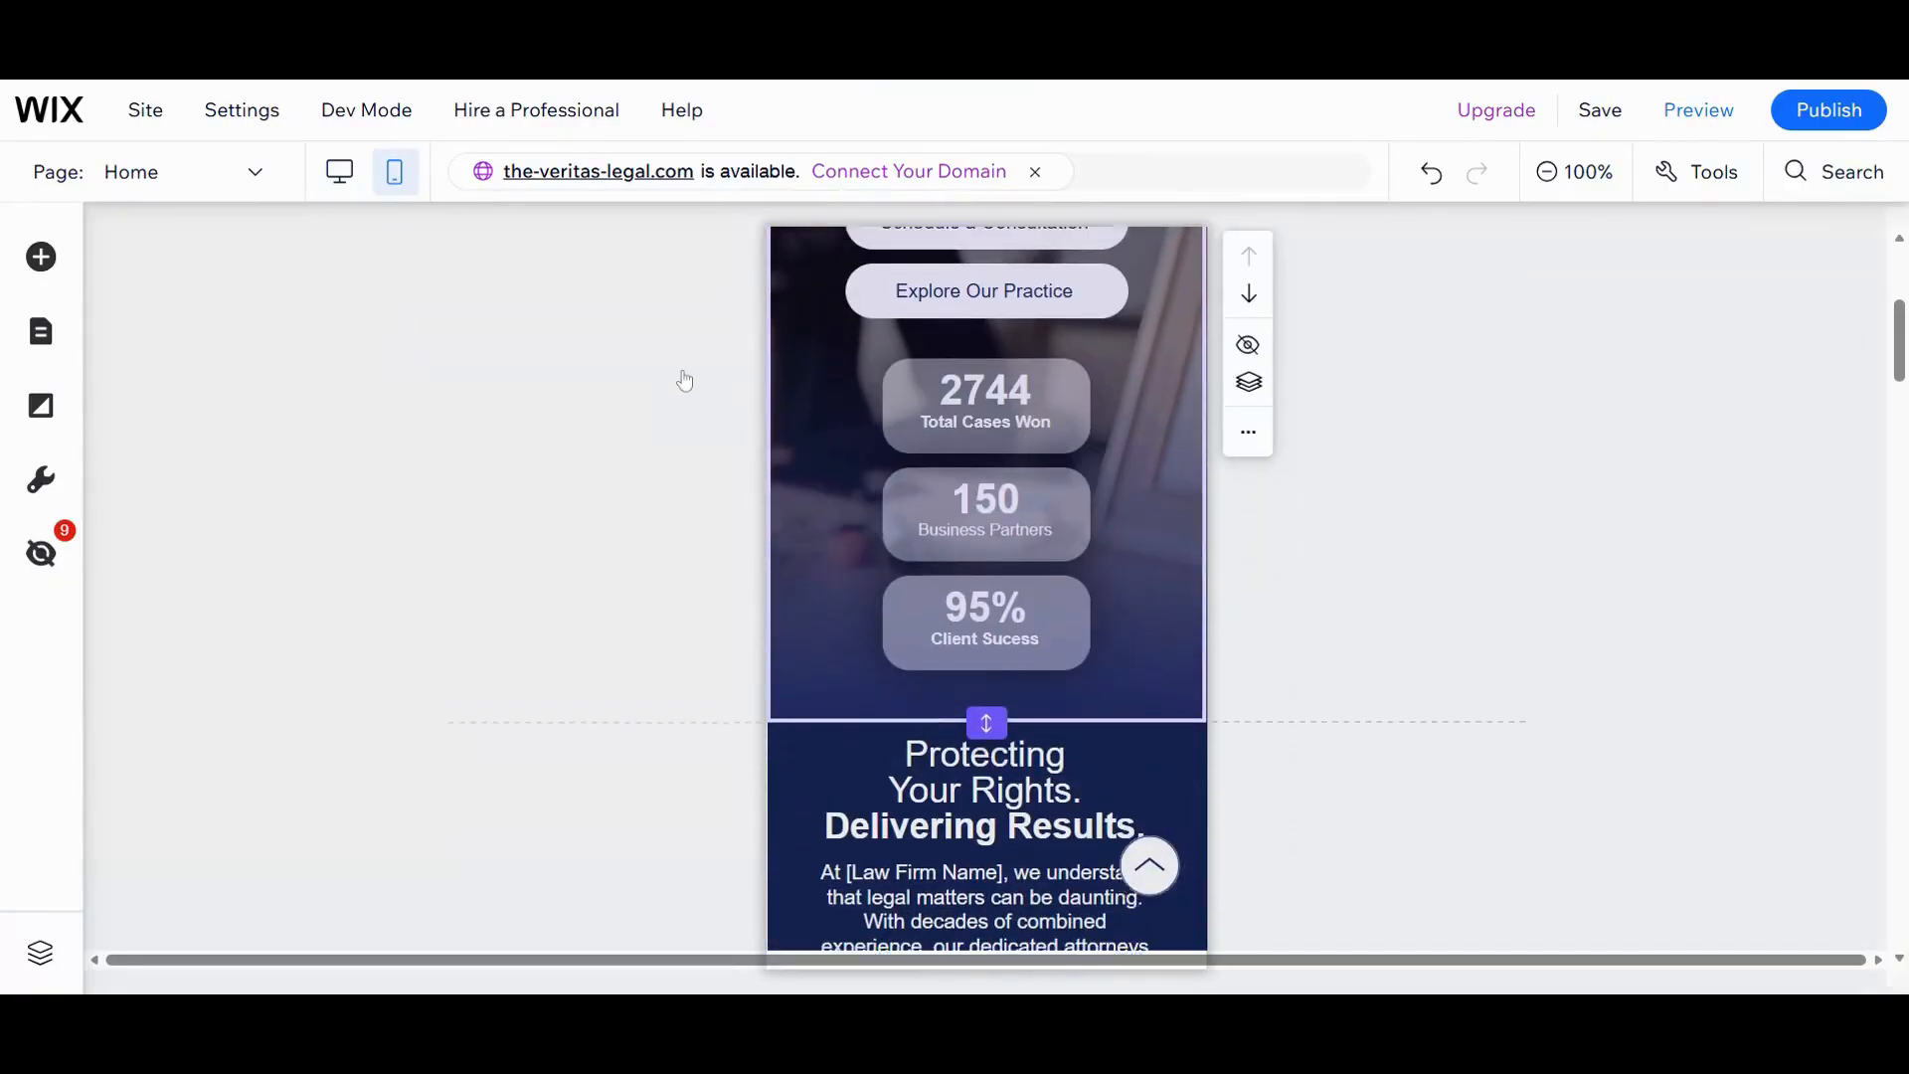
scroll(684, 380, up, 5)
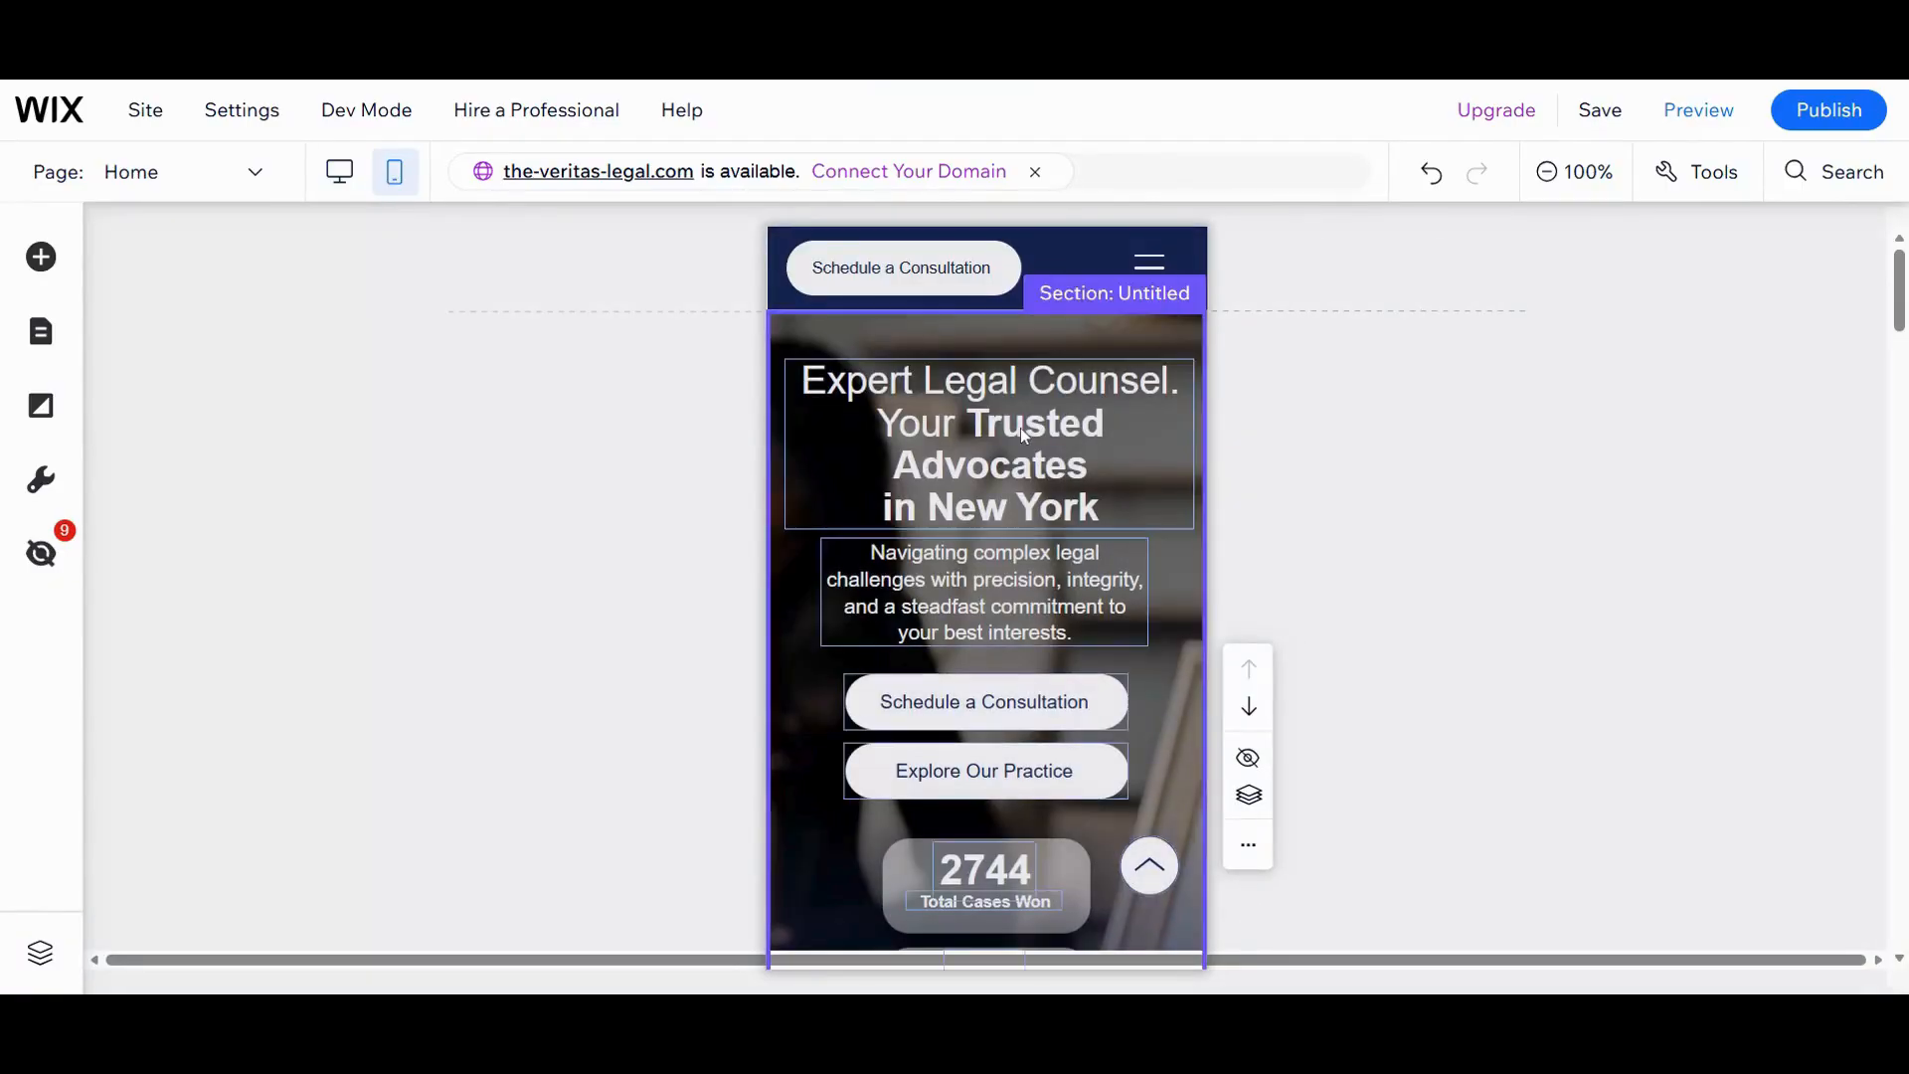
Step: Examine how the mobile Home page stacks its hero text, buttons, statistics boxes and Protecting Your Rights content
click(974, 430)
click(1452, 382)
scroll(1542, 397, down, 4)
scroll(1543, 397, up, 4)
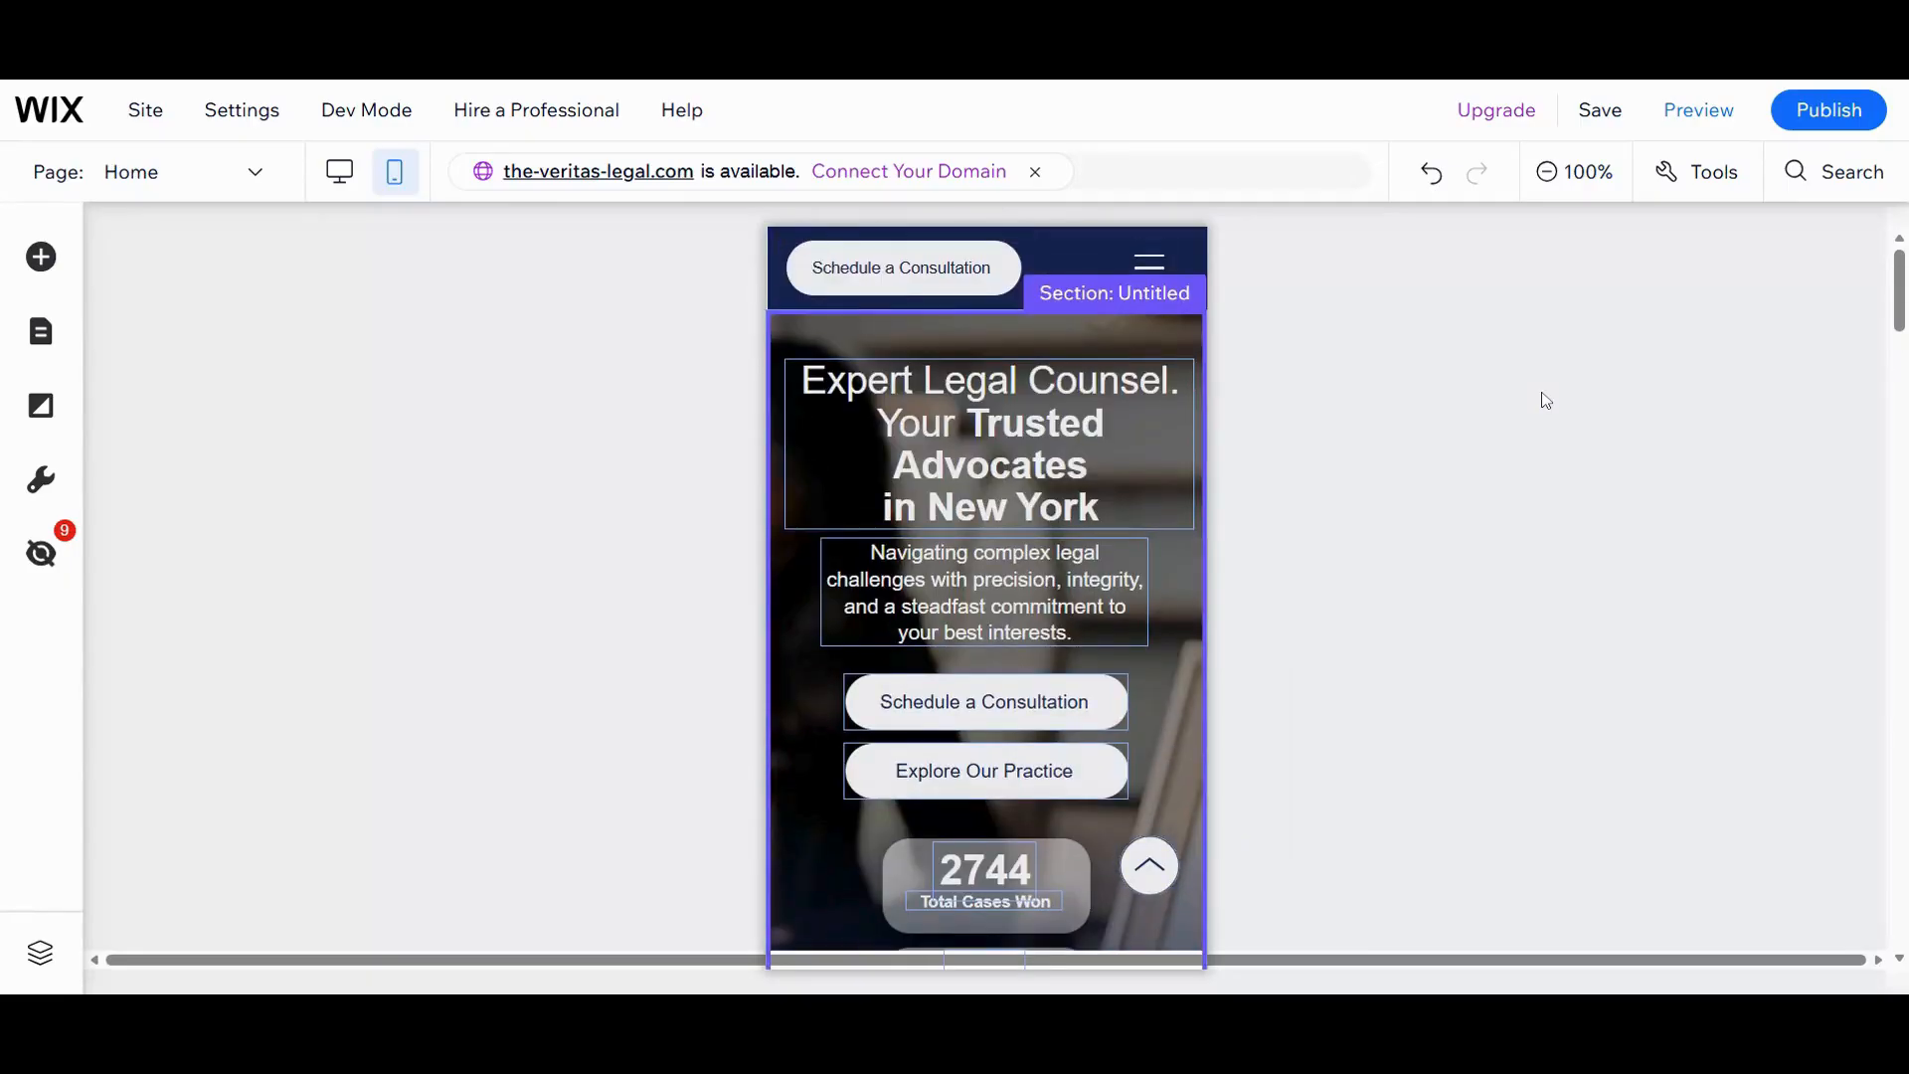
scroll(1330, 517, down, 4)
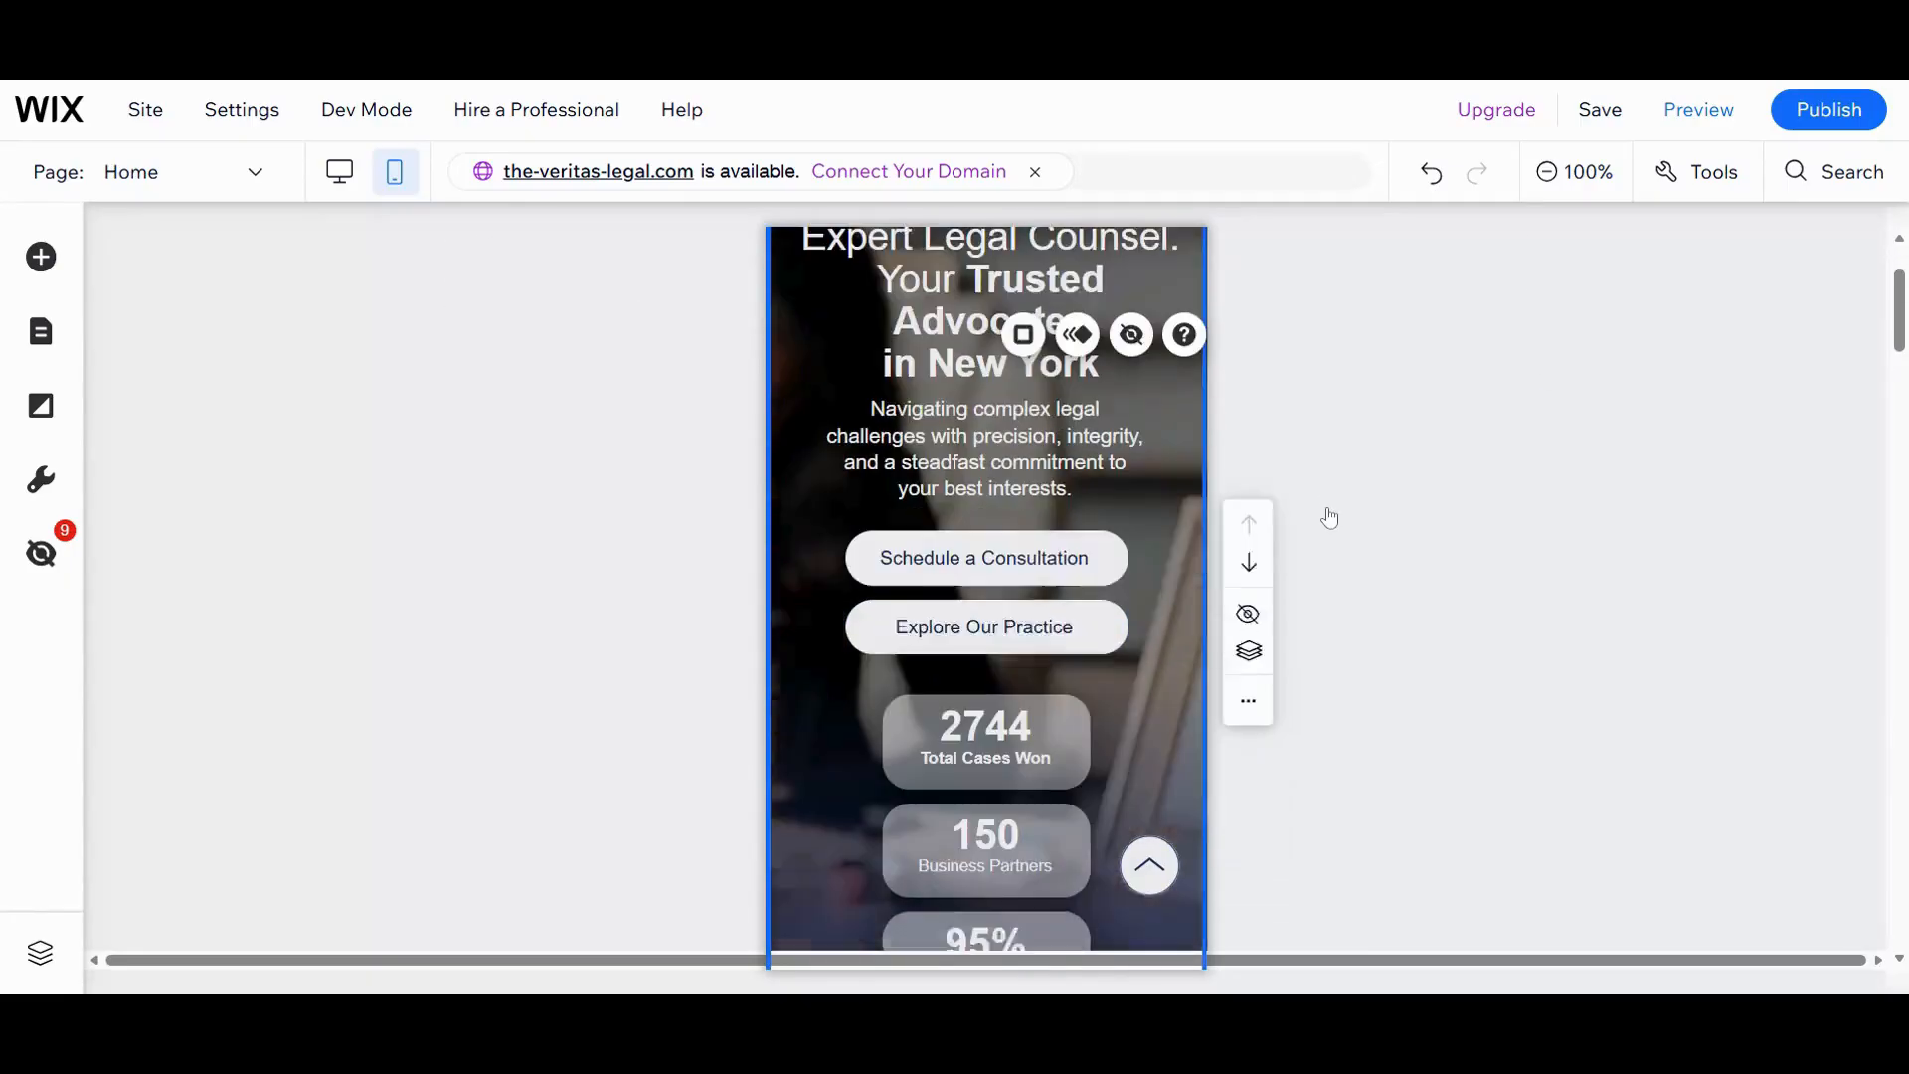
scroll(1329, 517, down, 2)
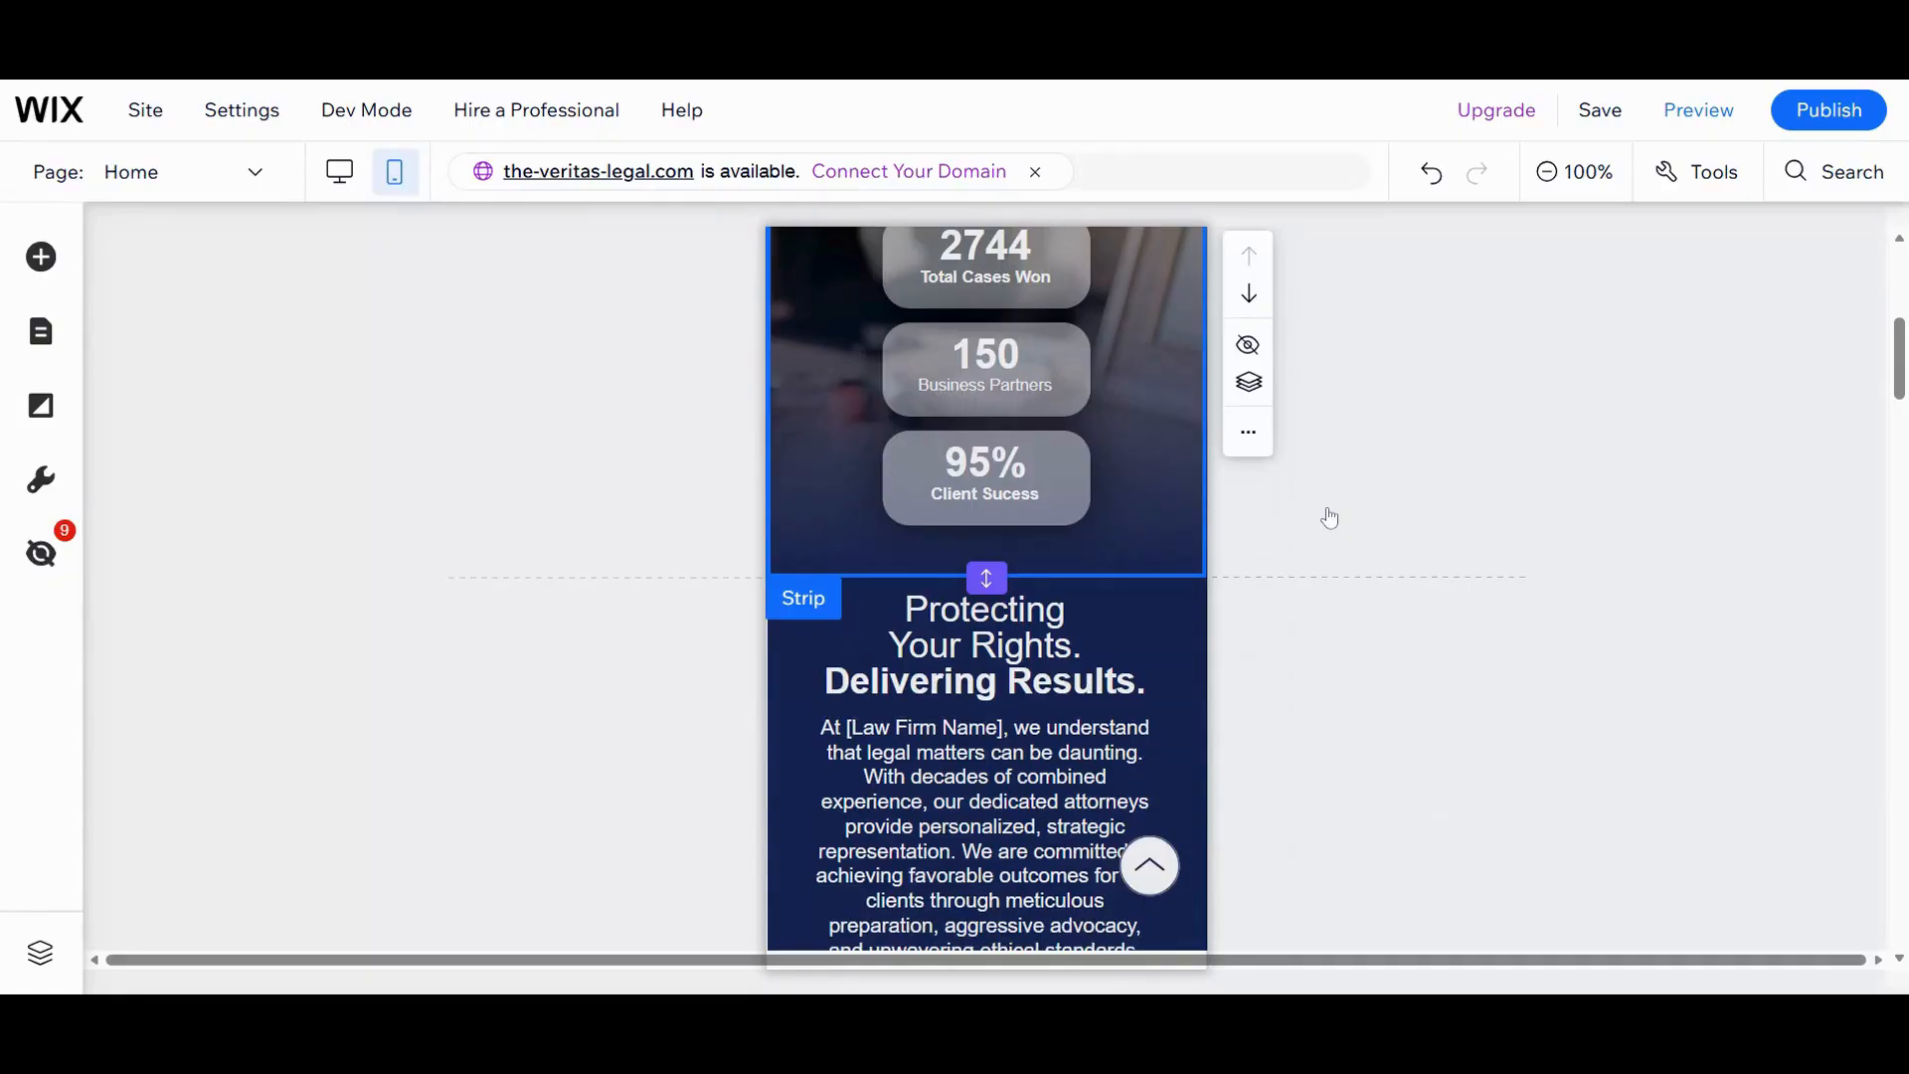
scroll(1330, 517, down, 3)
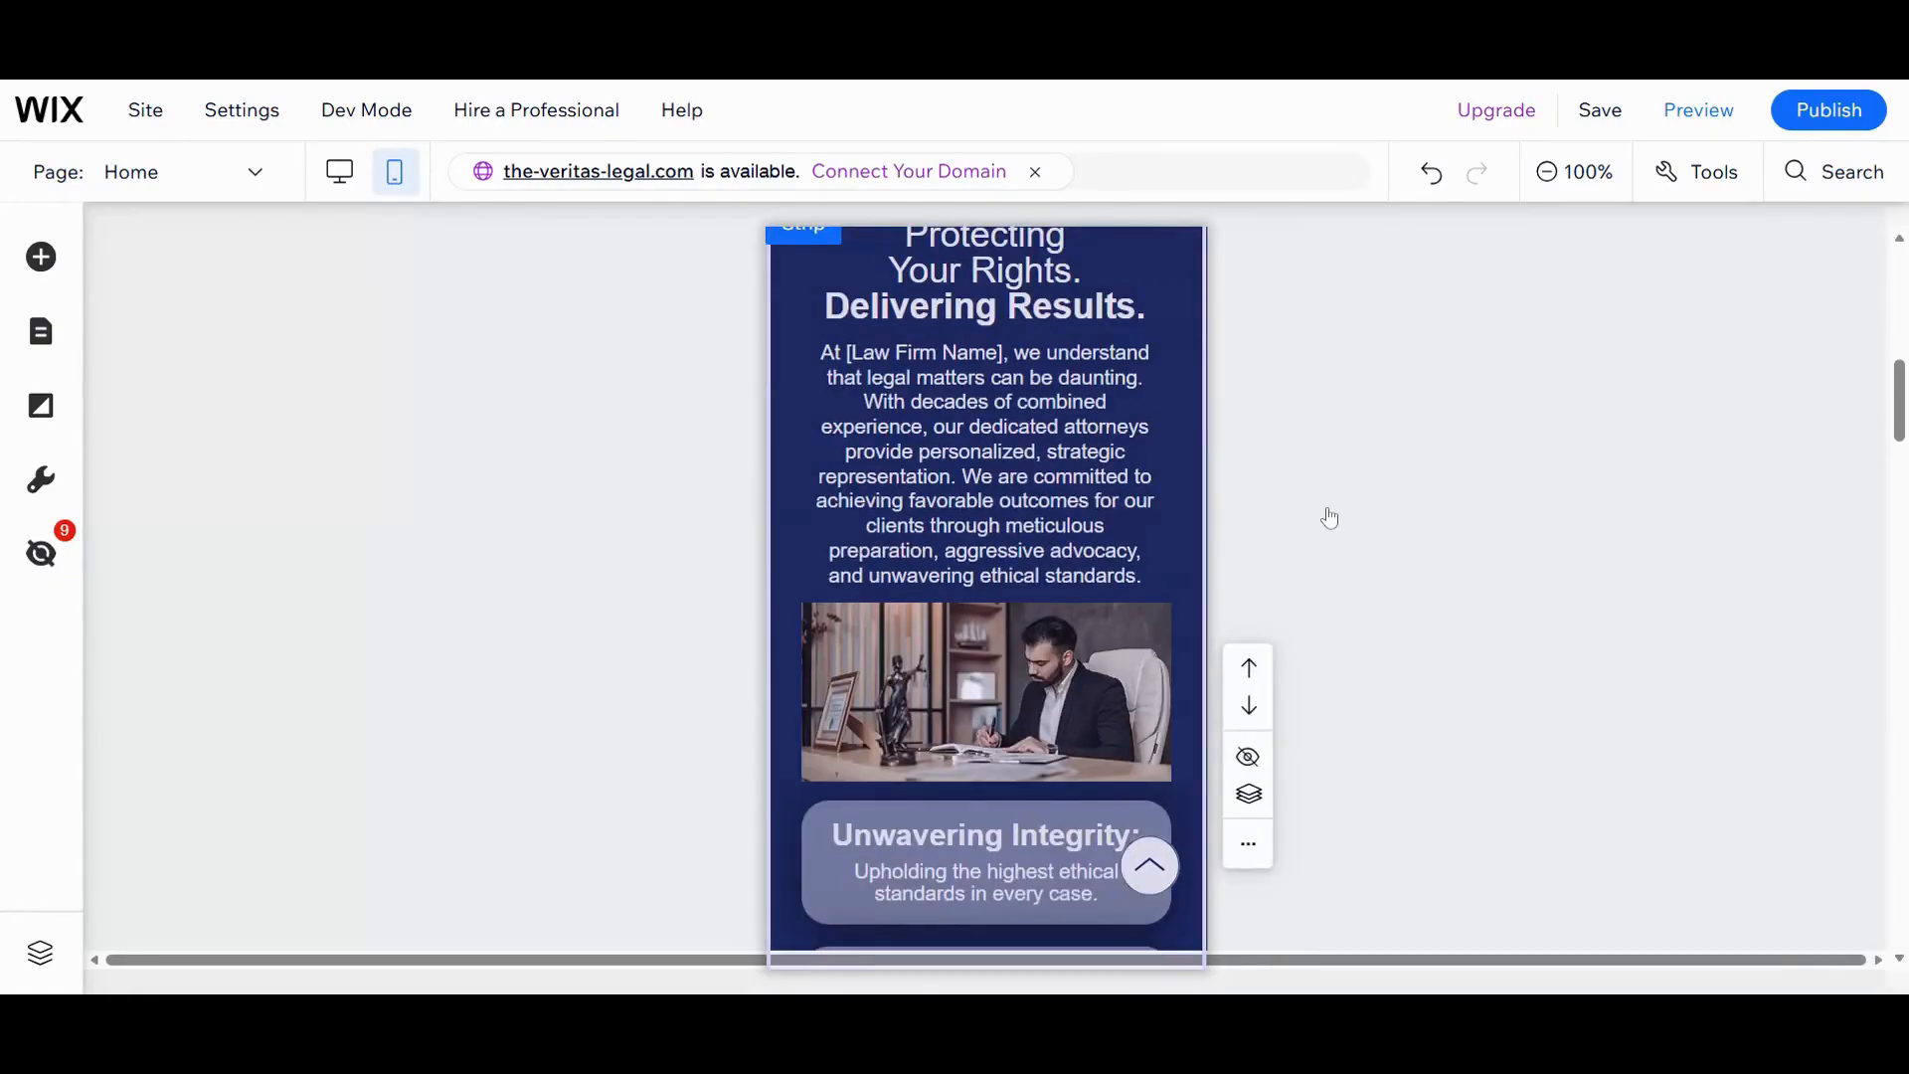
scroll(1329, 517, down, 4)
scroll(1329, 517, up, 8)
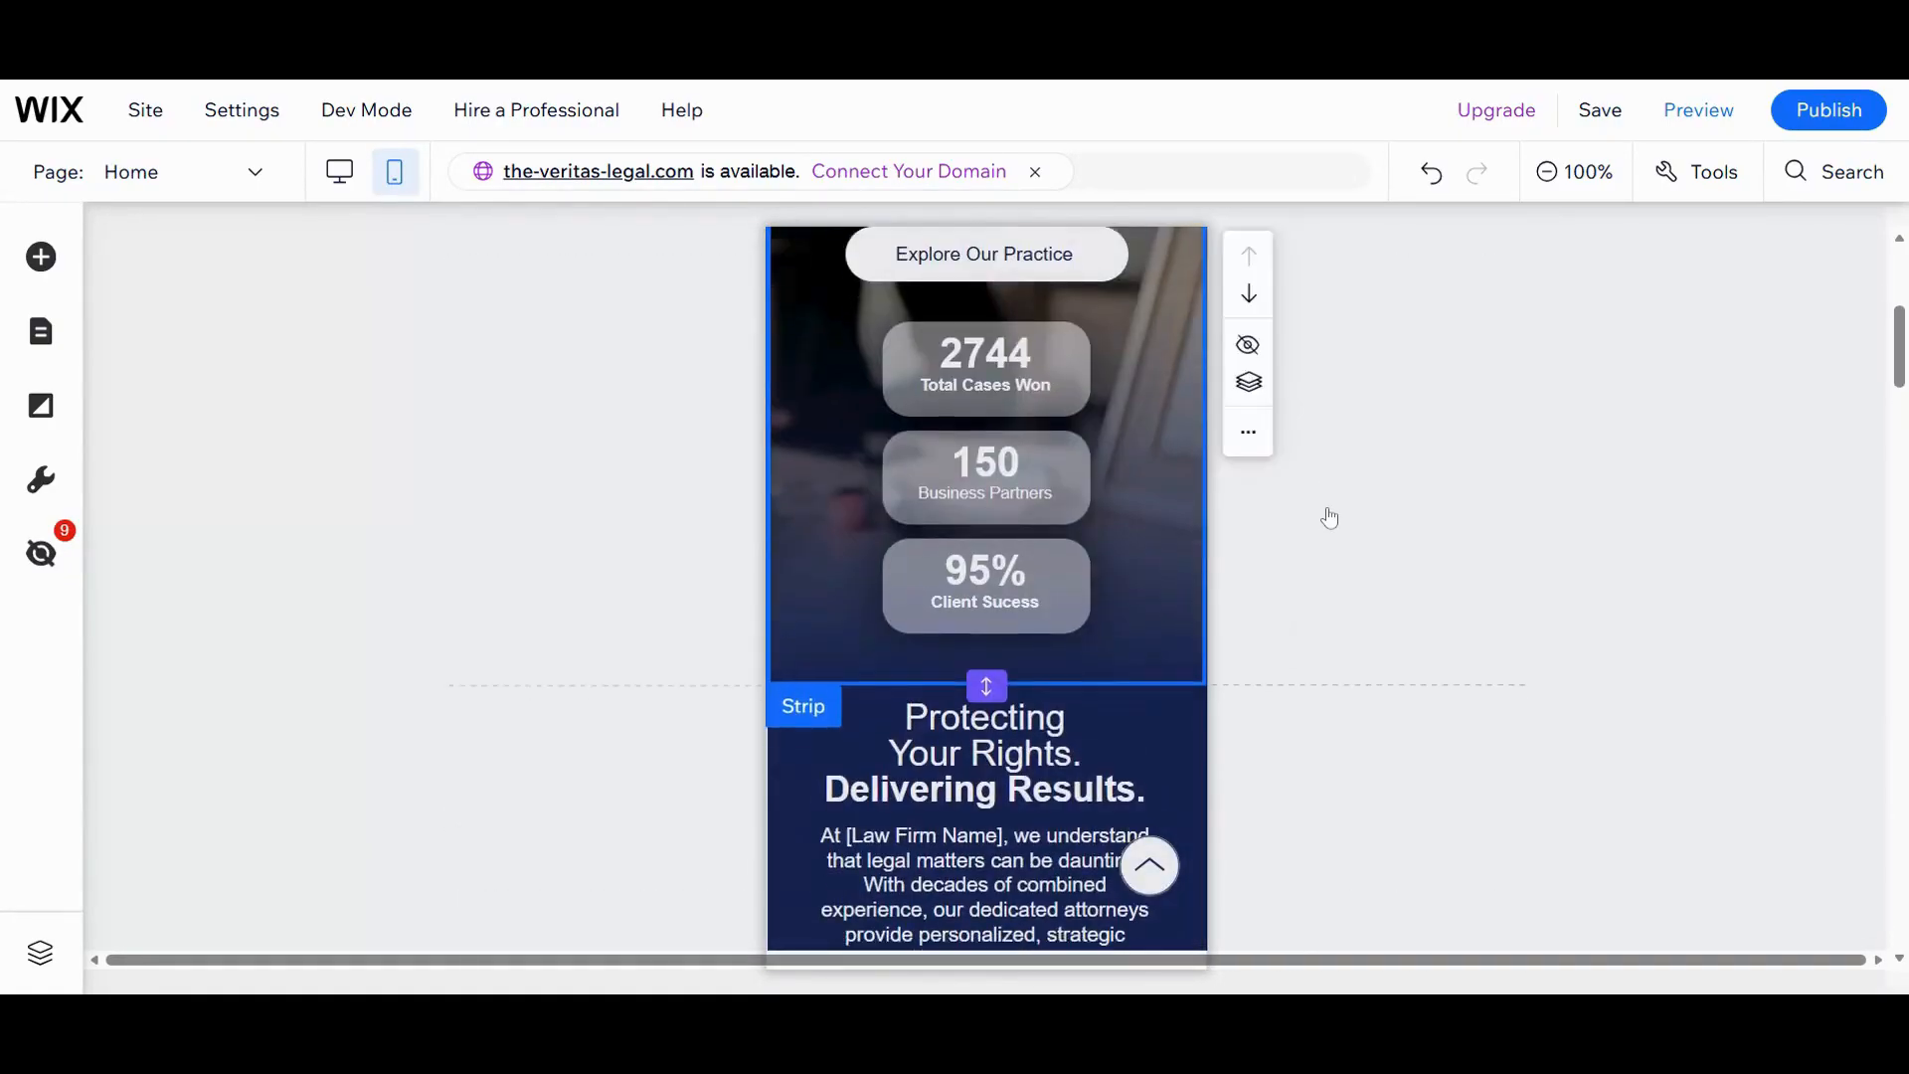
scroll(1330, 517, down, 6)
scroll(1330, 517, down, 2)
scroll(1329, 517, up, 10)
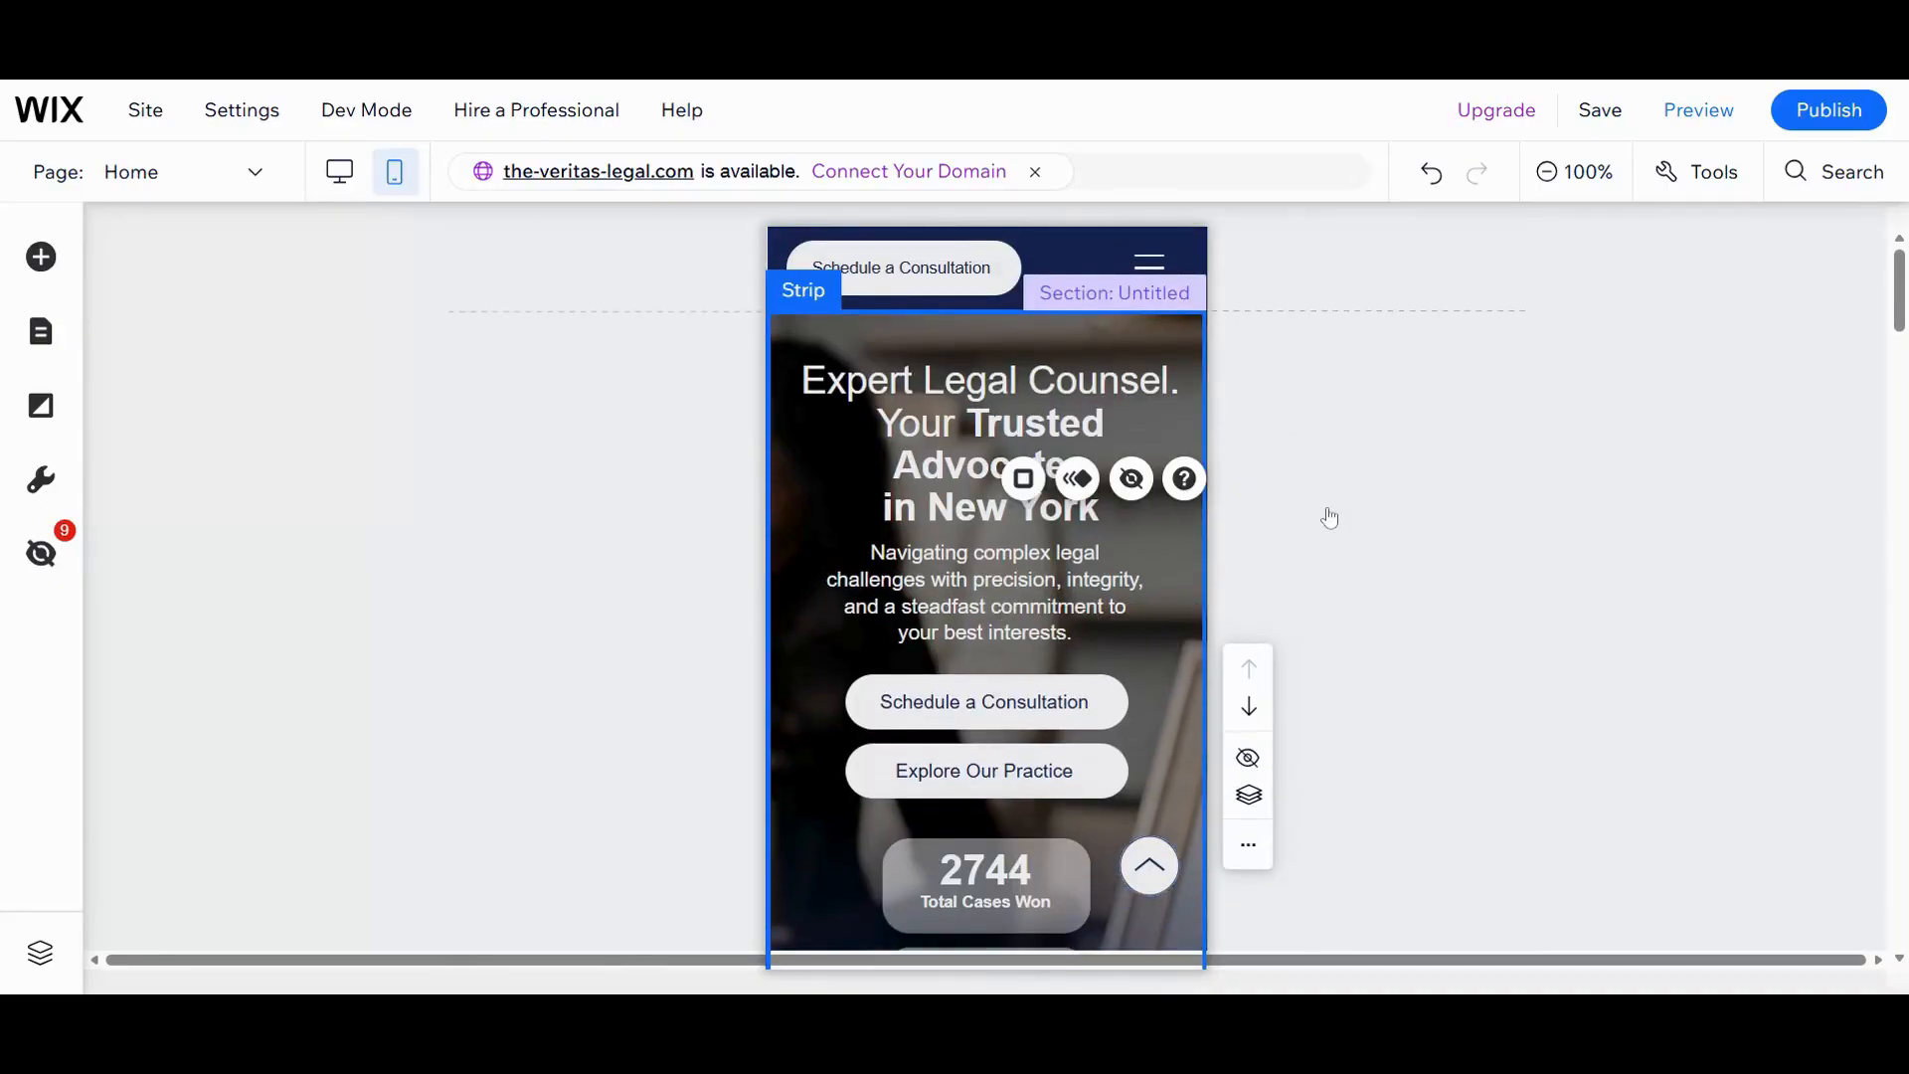
Step: Browse the themed text and image options available for adding to the mobile site, closing them without adding anything
click(48, 265)
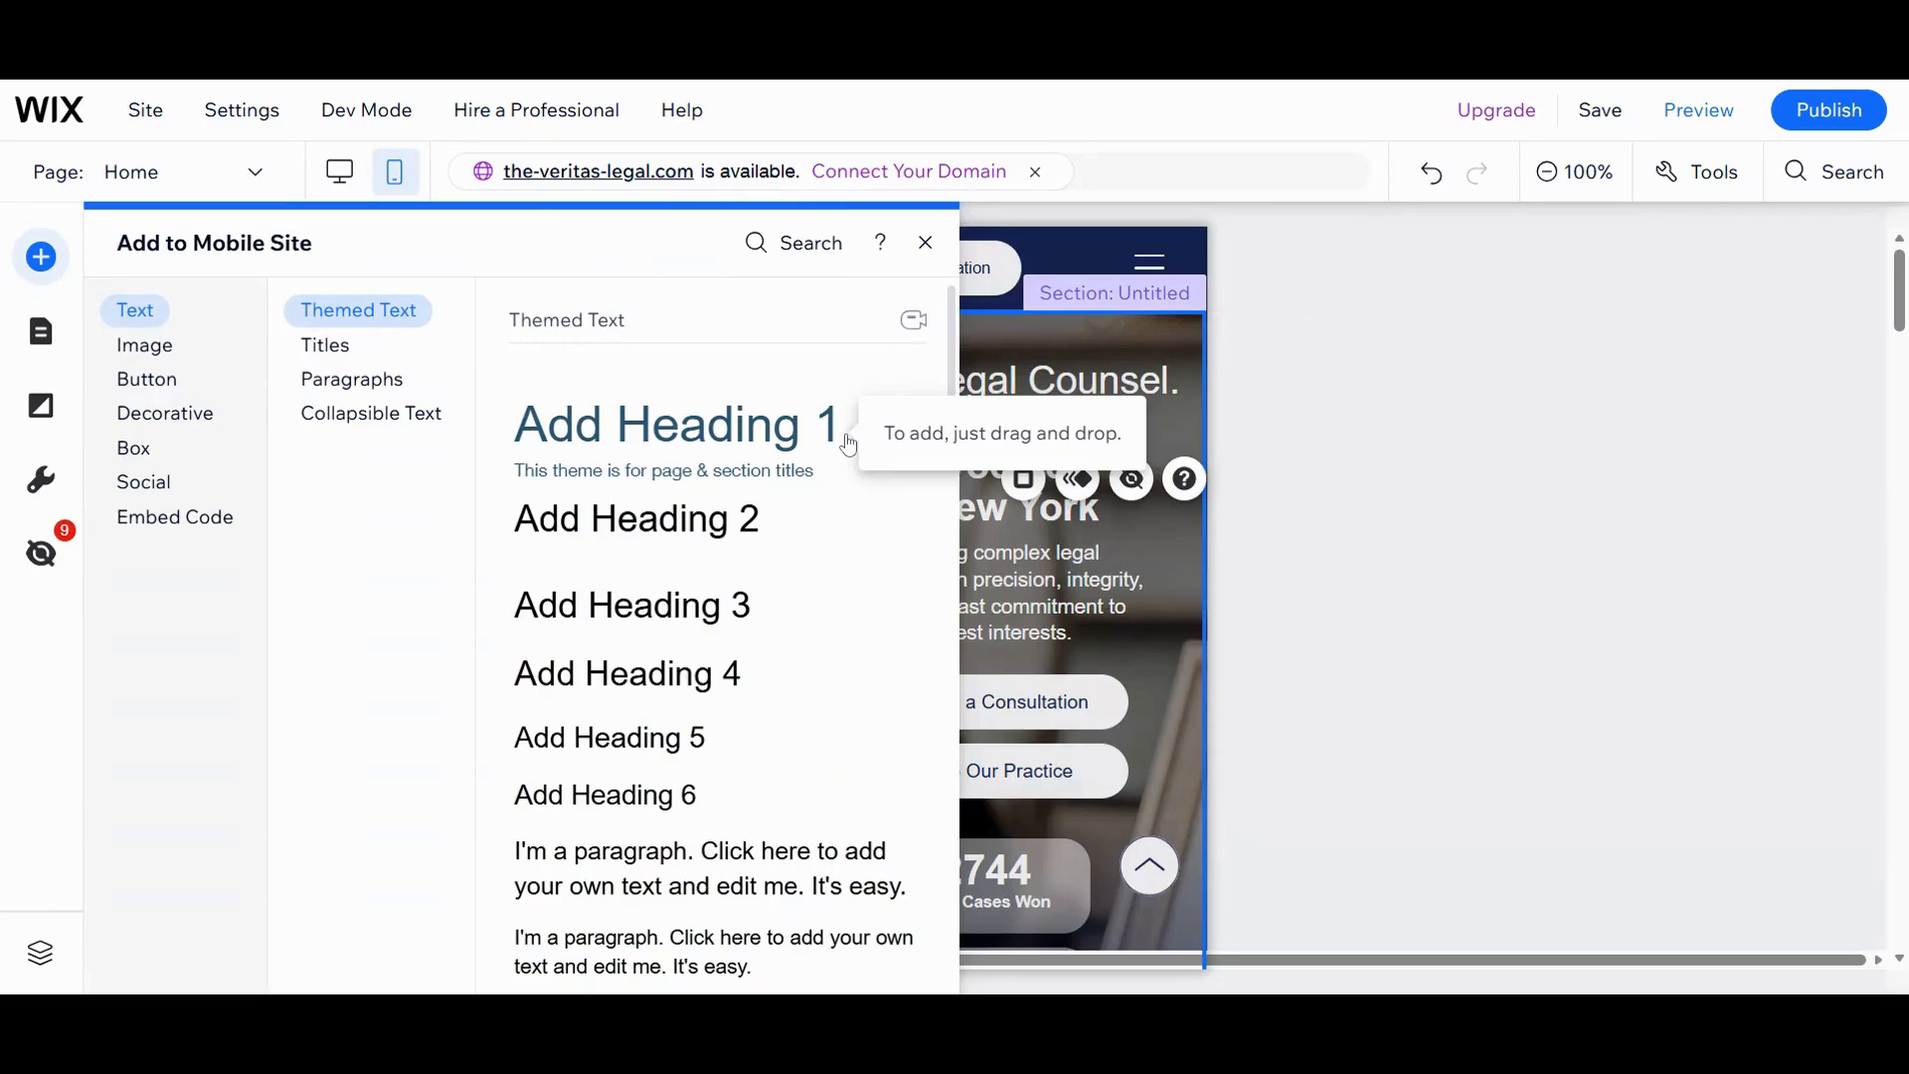
click(144, 345)
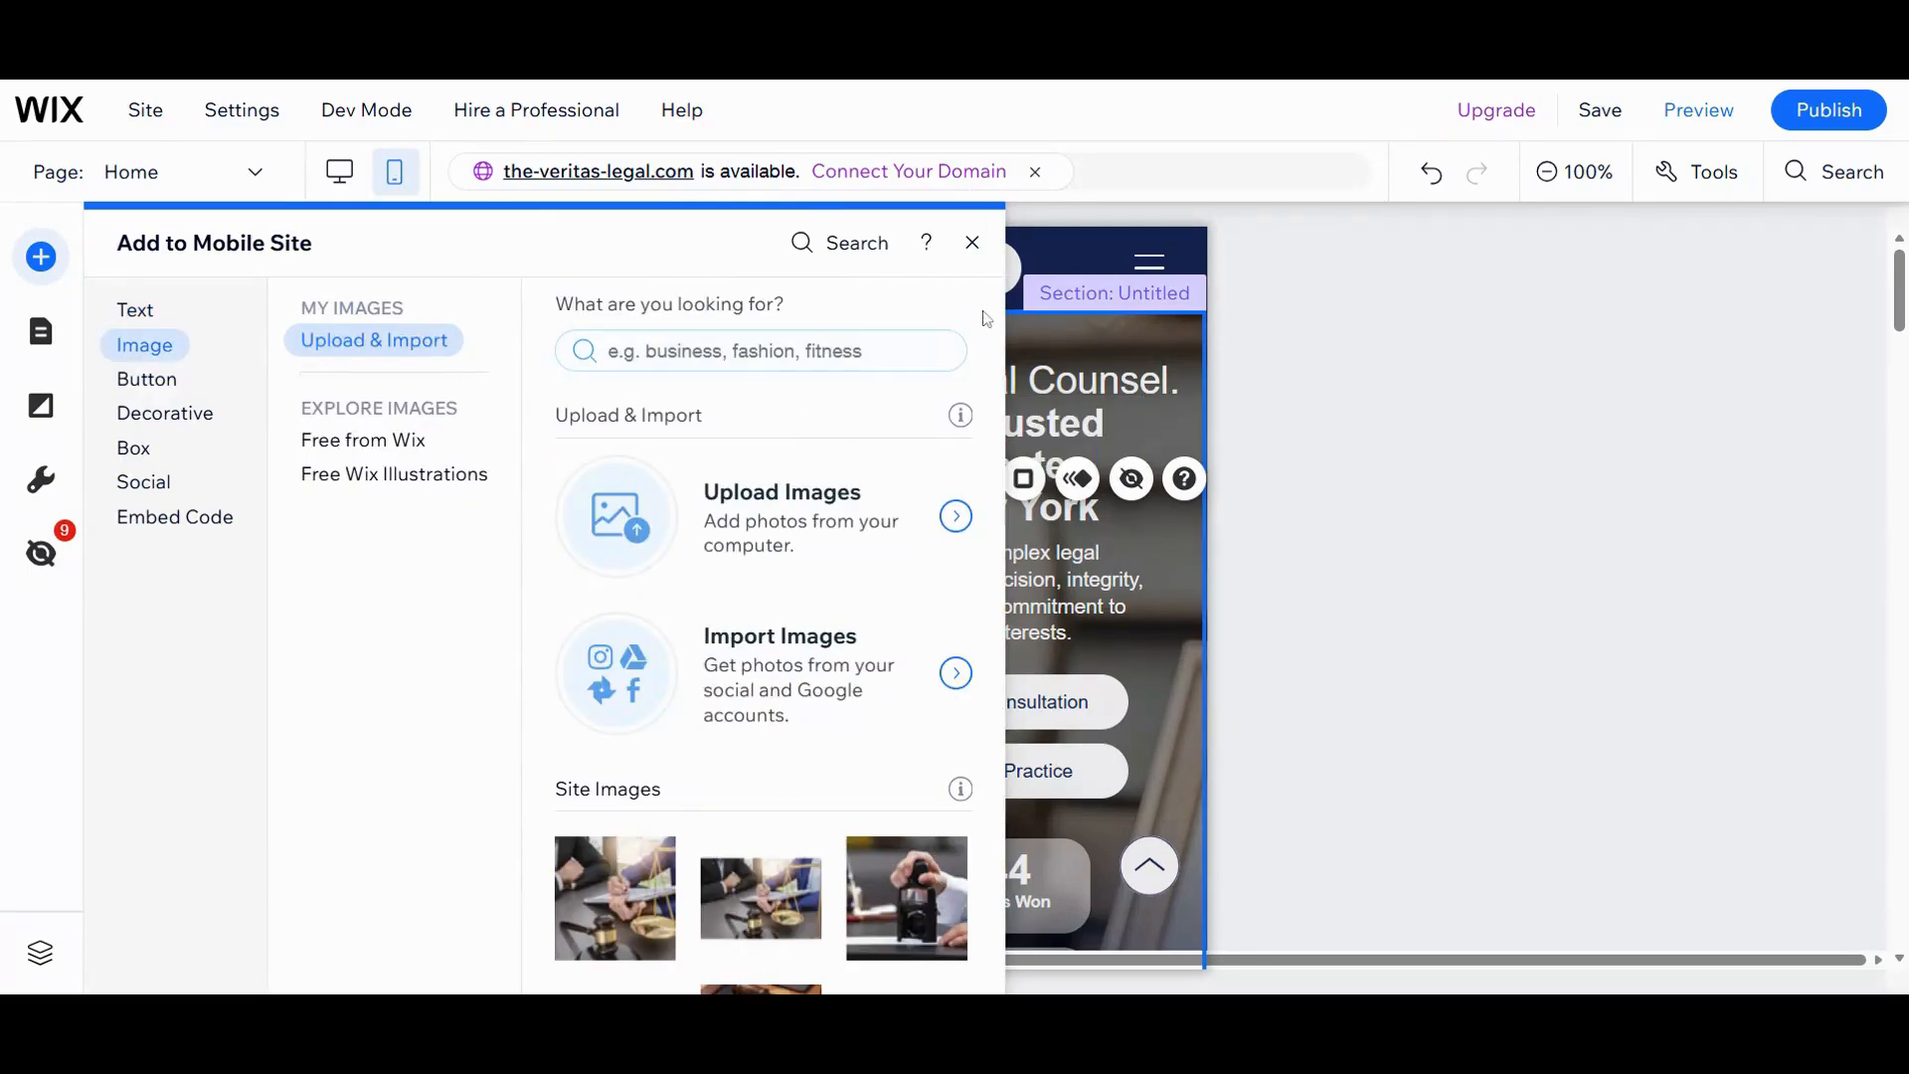
click(972, 243)
Step: Inspect the mobile hero heading and the 95% Client Sucess box by selecting them, and clear the selection
click(897, 402)
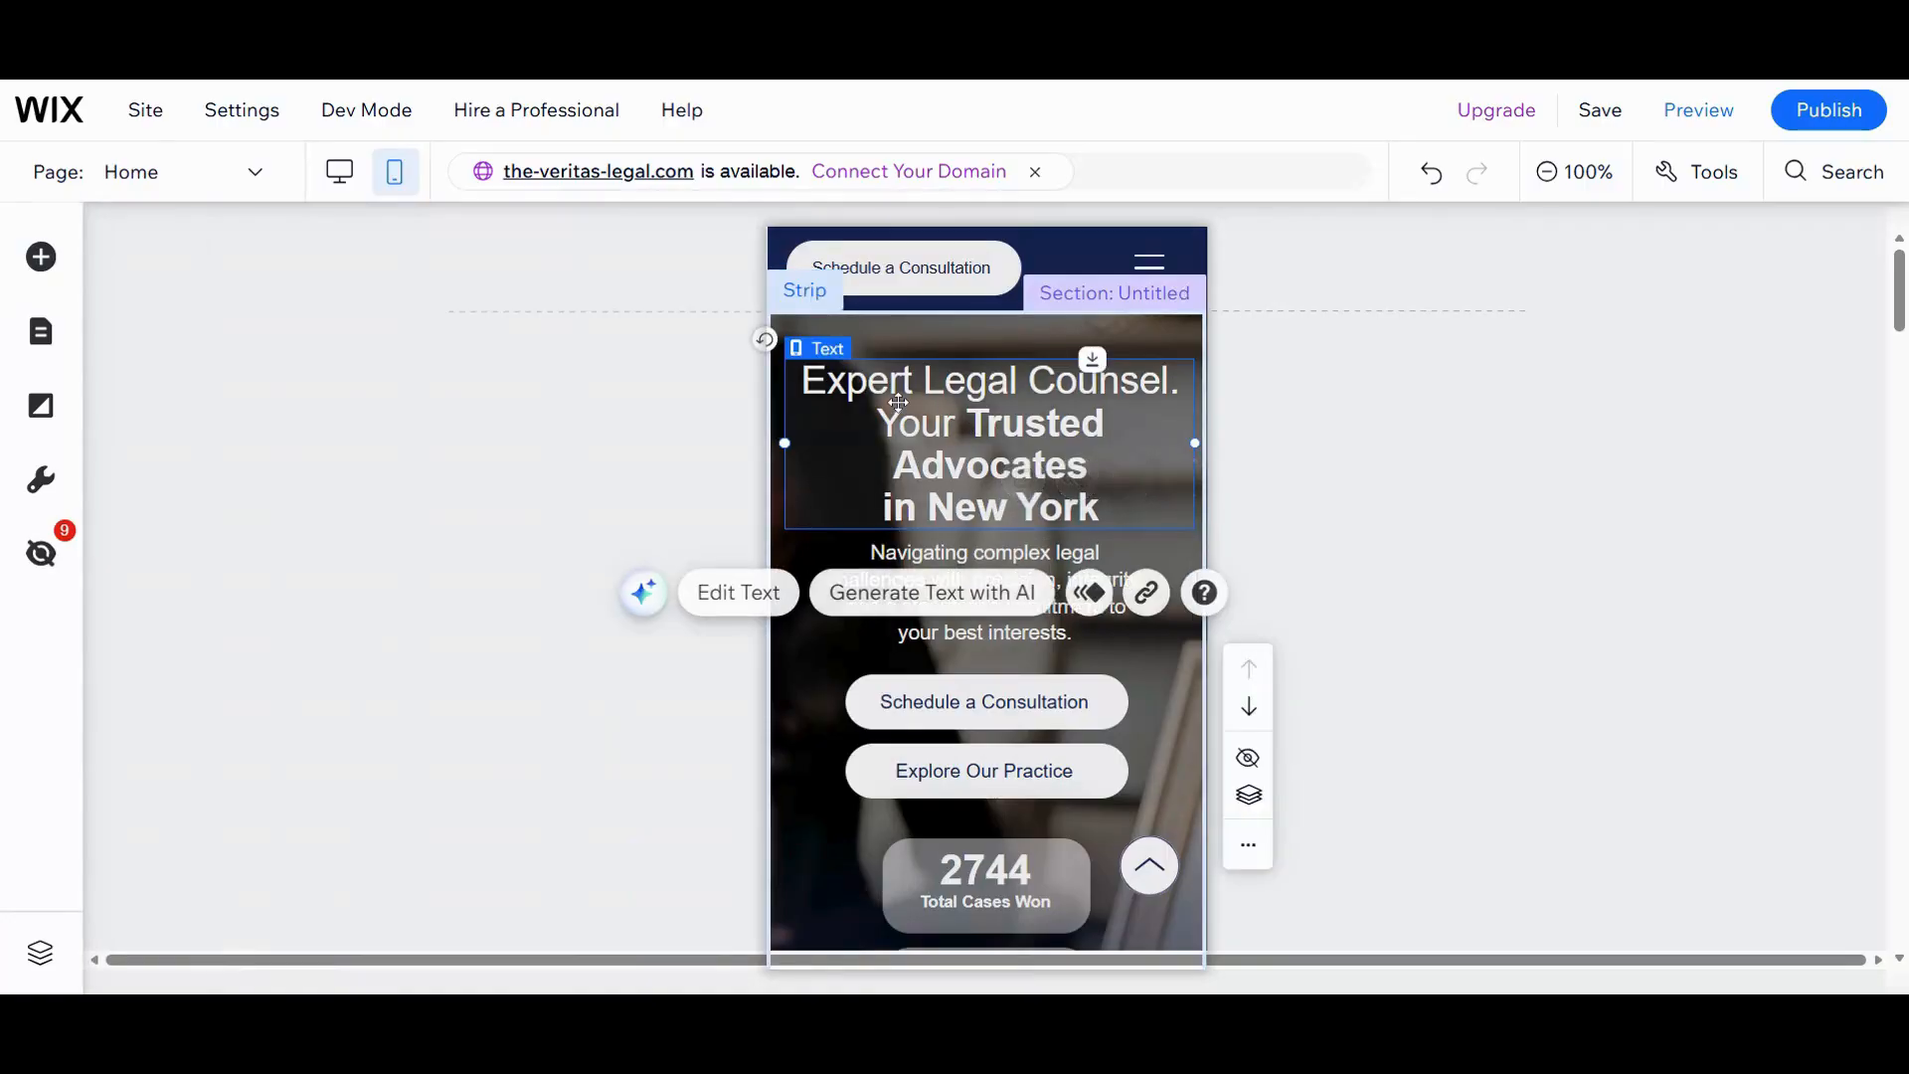
scroll(1226, 430, down, 3)
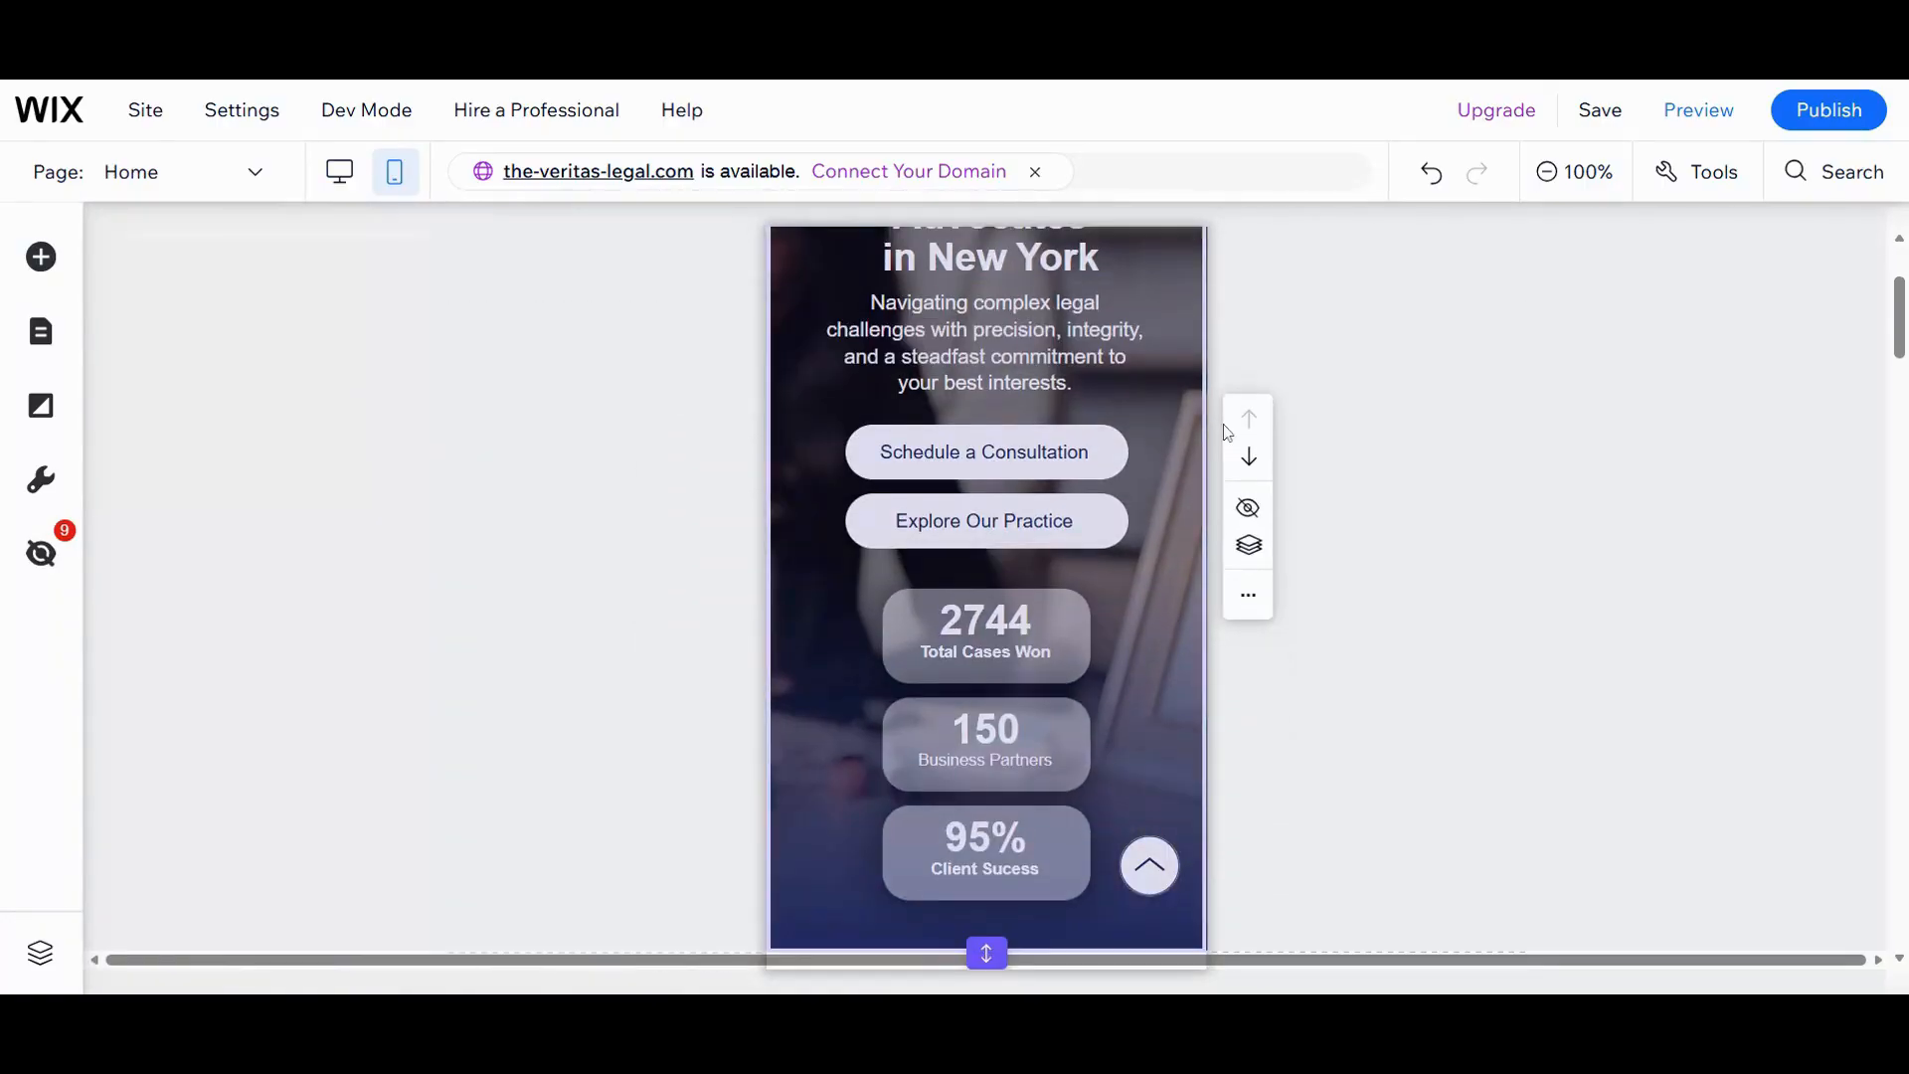
scroll(1226, 429, up, 3)
click(1282, 631)
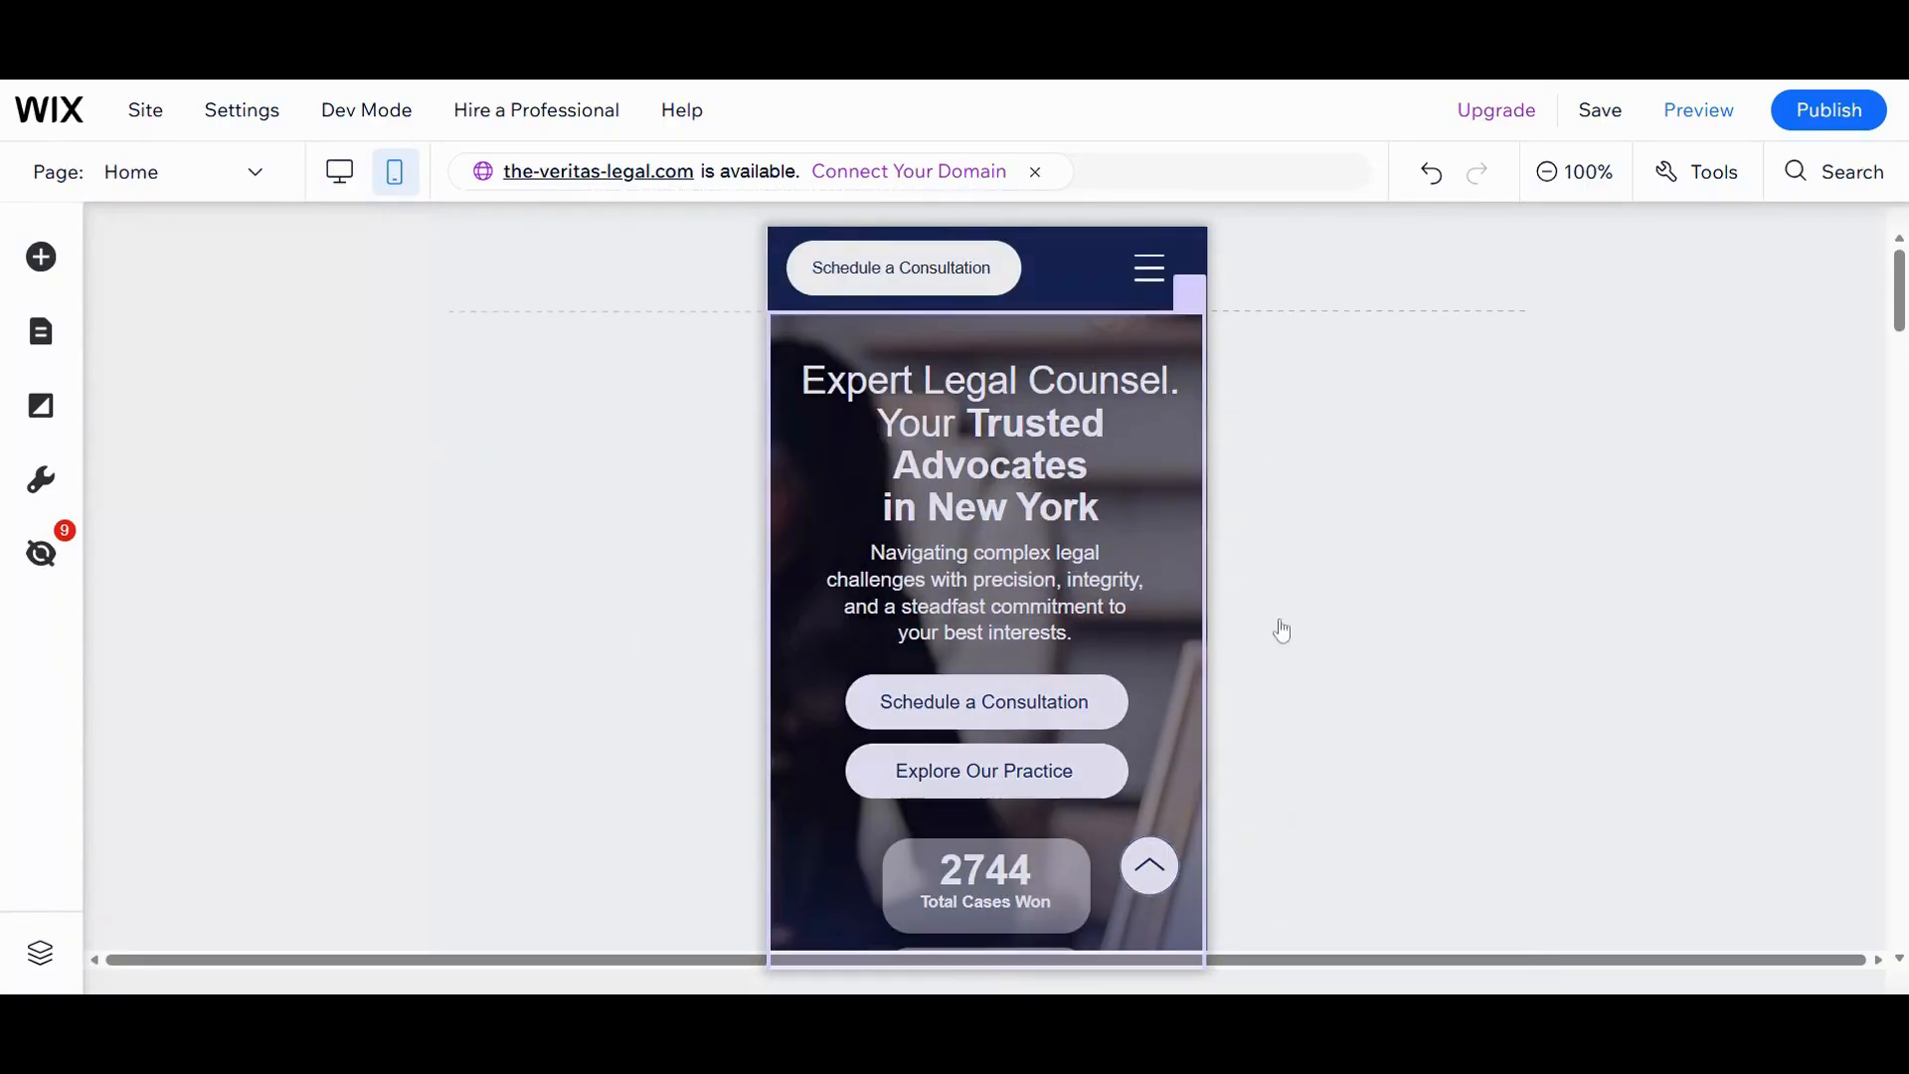
click(1056, 557)
scroll(1034, 624, down, 5)
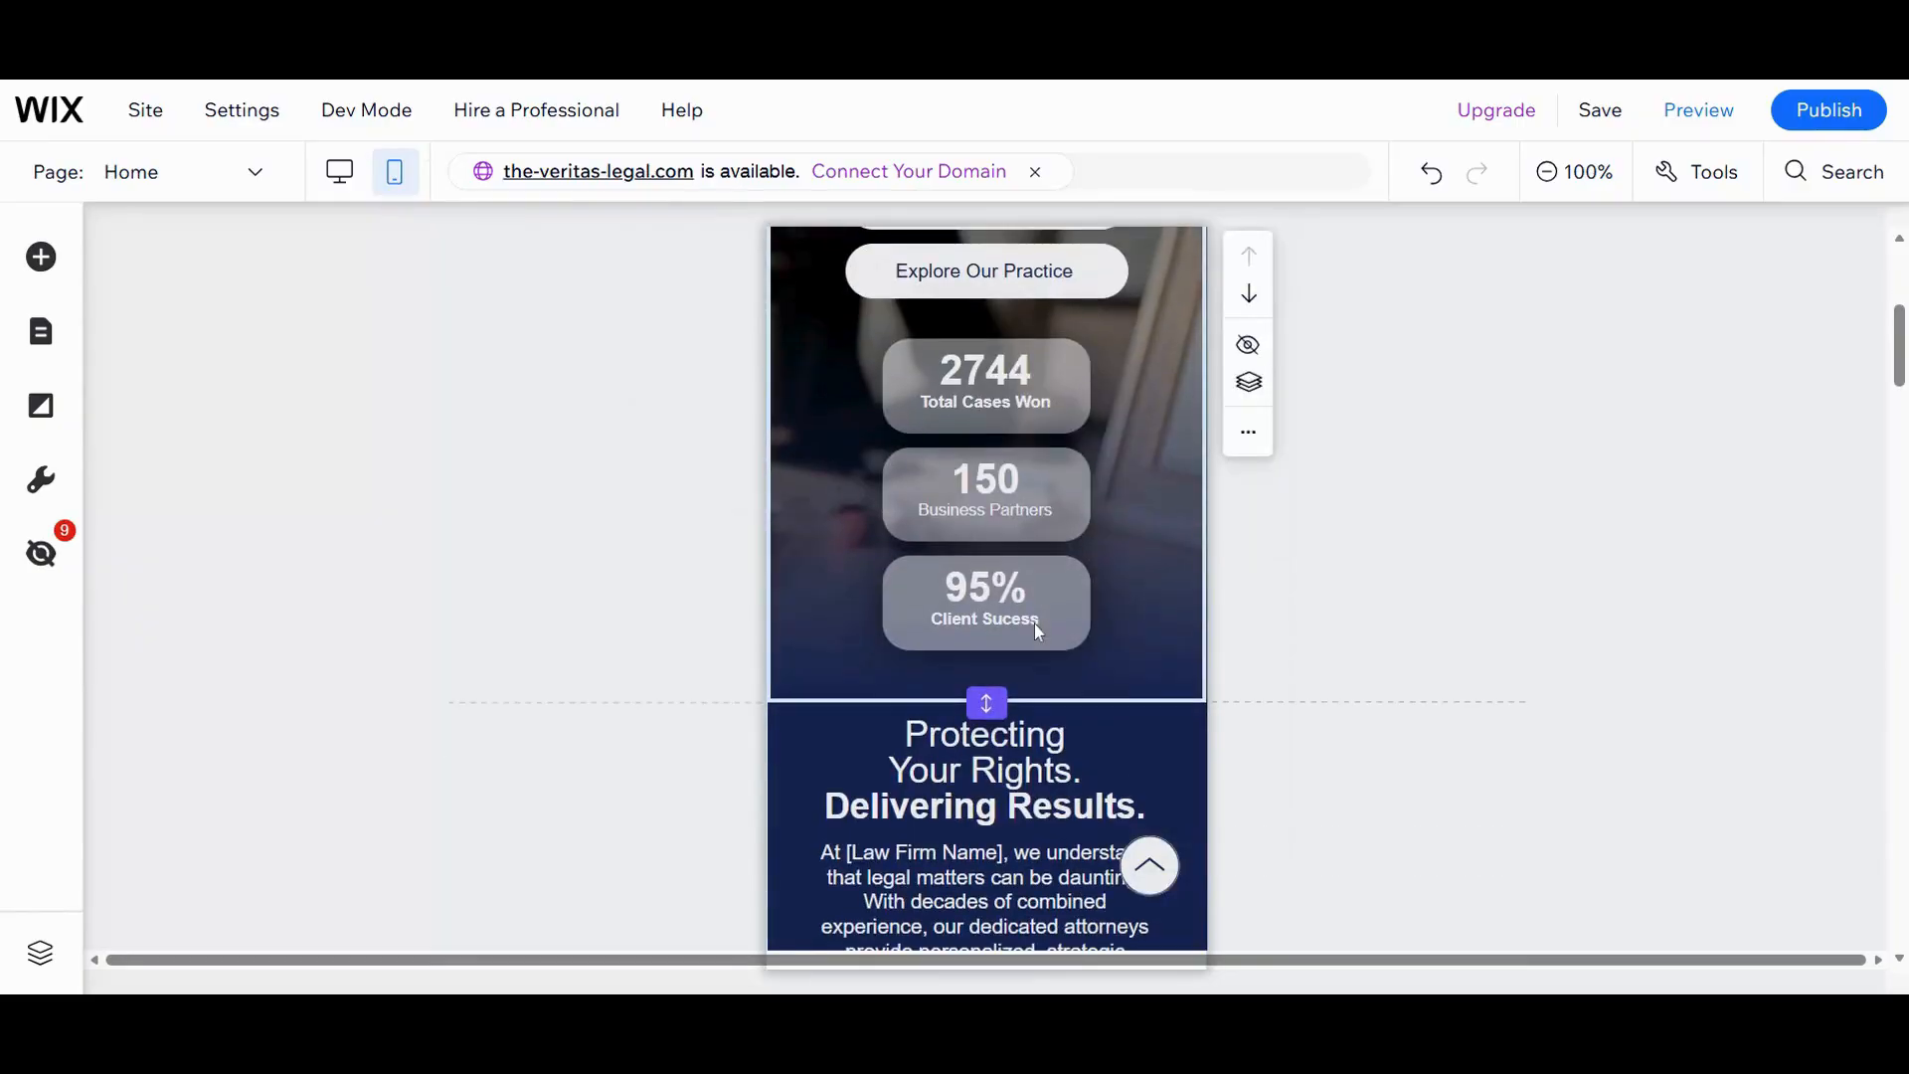
scroll(1034, 625, down, 1)
click(1062, 475)
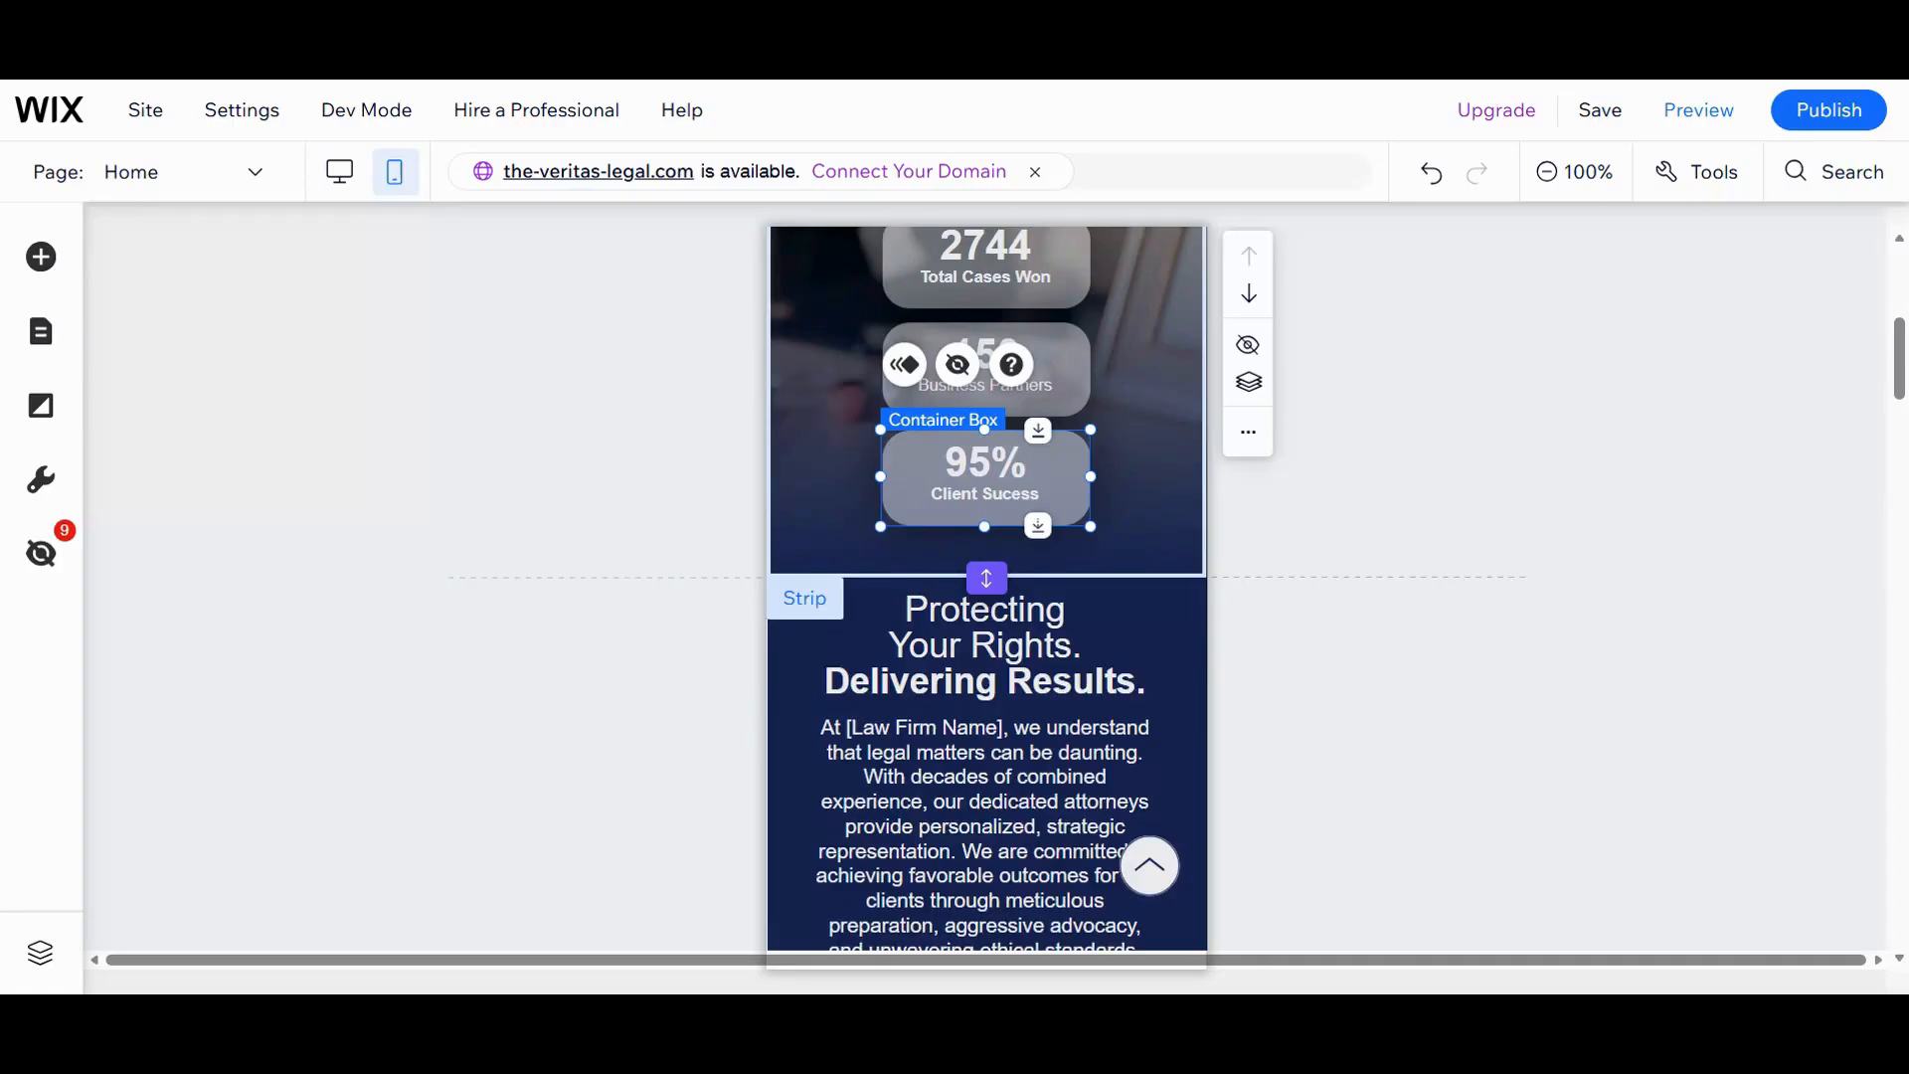
scroll(956, 492, up, 1)
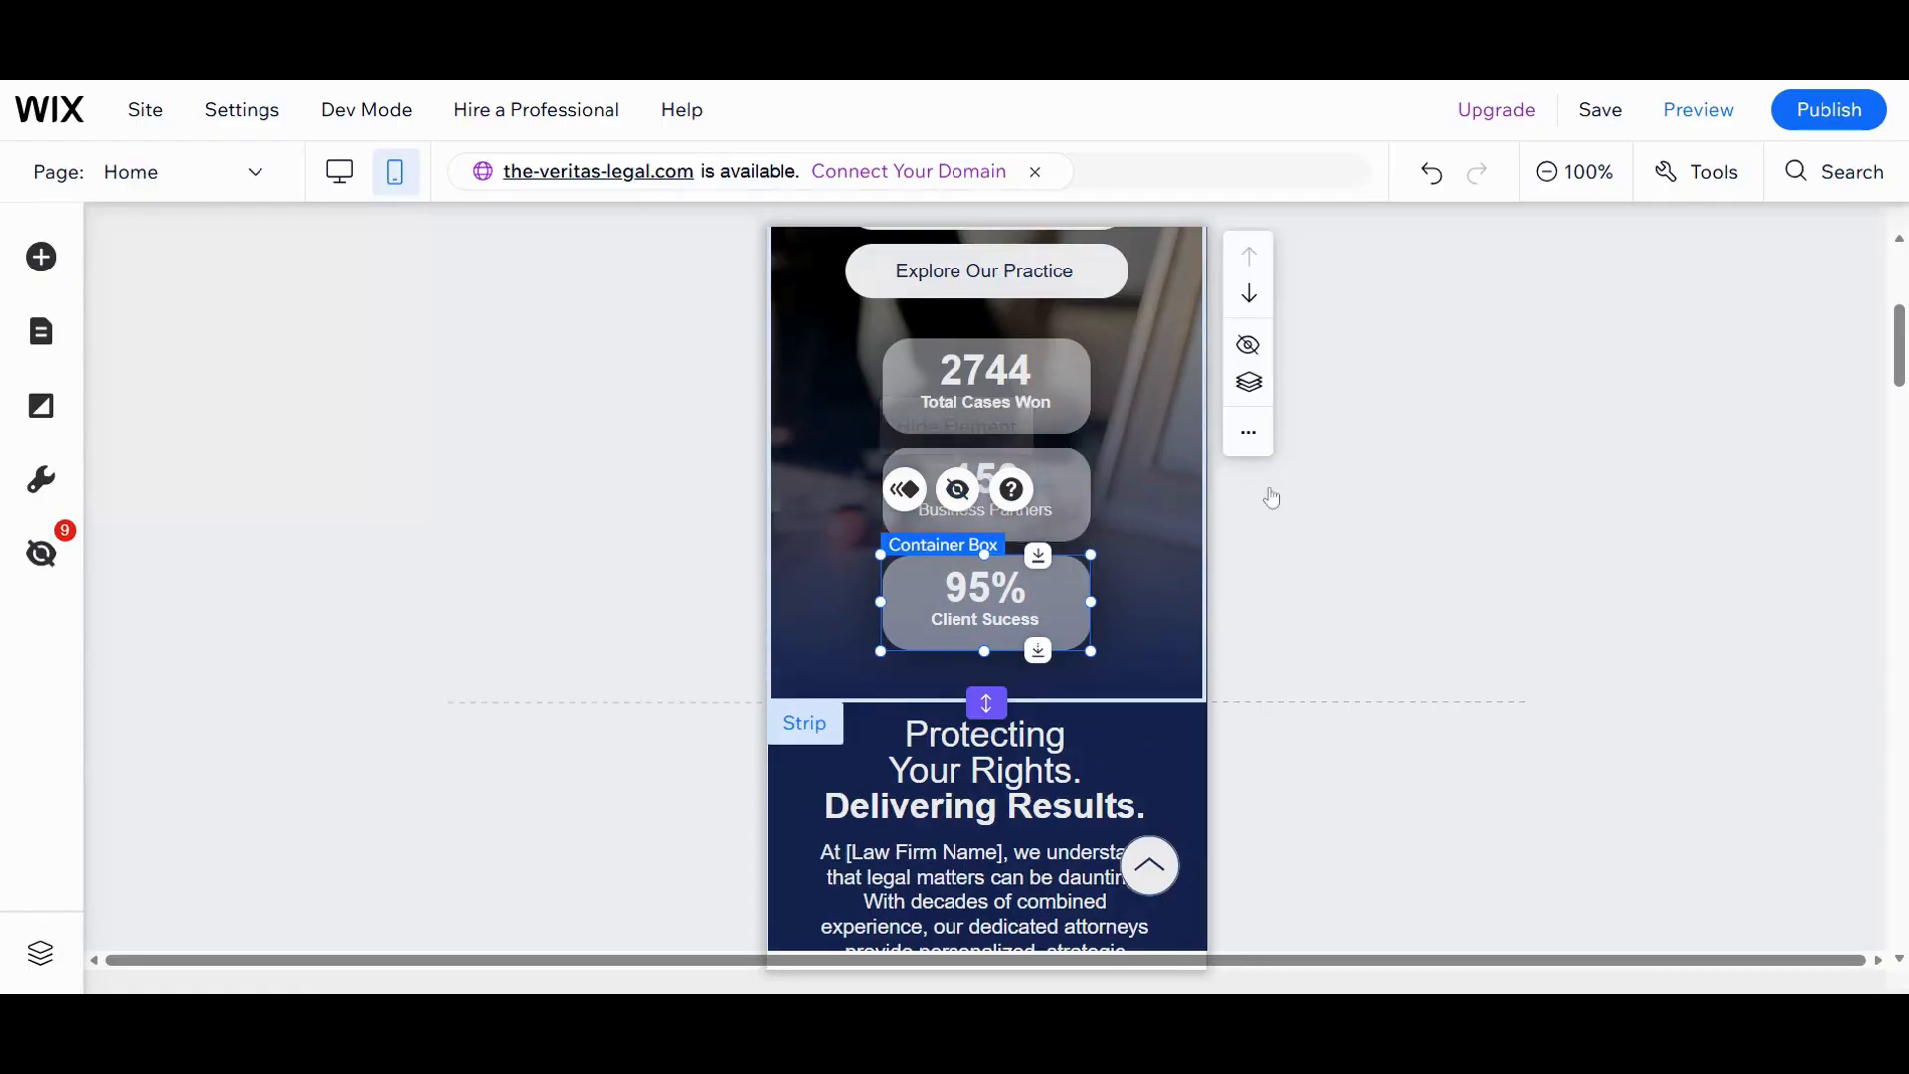
click(1347, 478)
Step: Review the rest of the mobile Home page down to the footer and switch back to the desktop editor
scroll(1348, 478, down, 10)
scroll(1349, 478, down, 15)
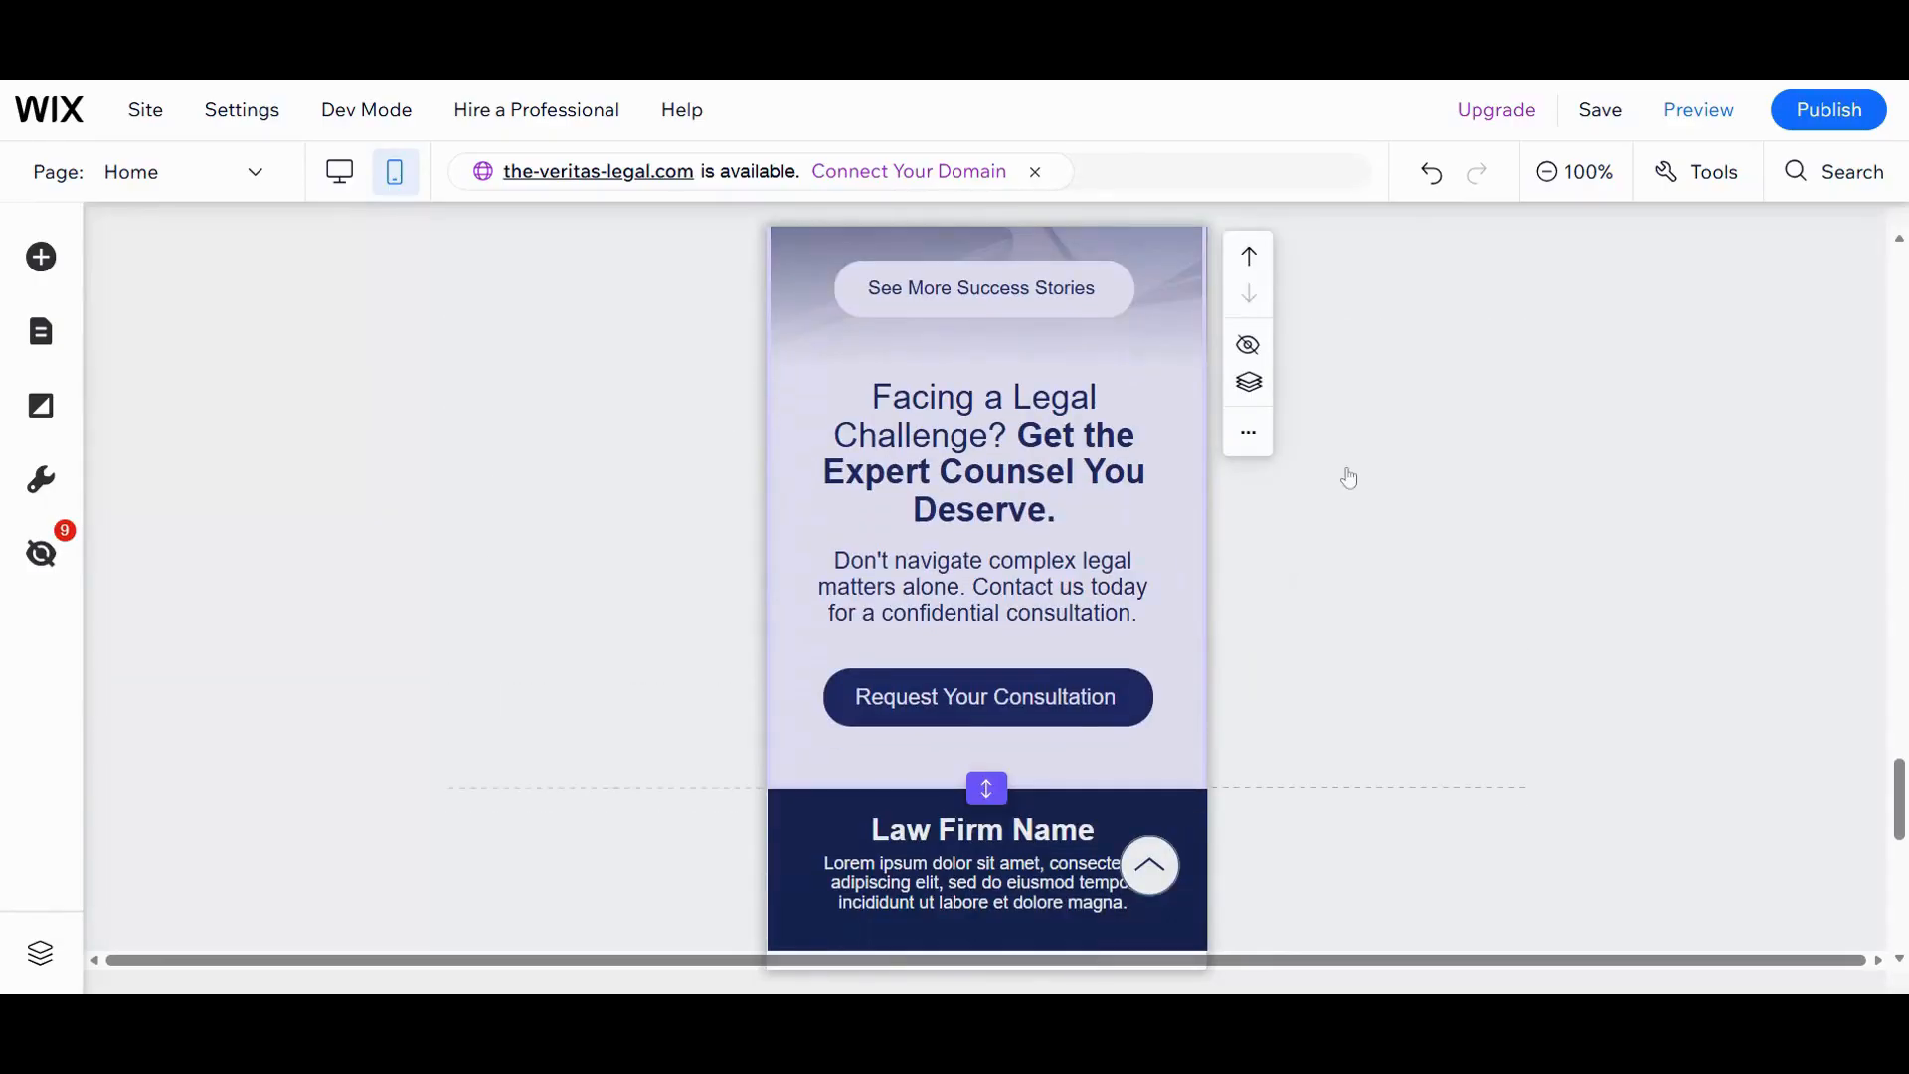
scroll(1348, 478, up, 20)
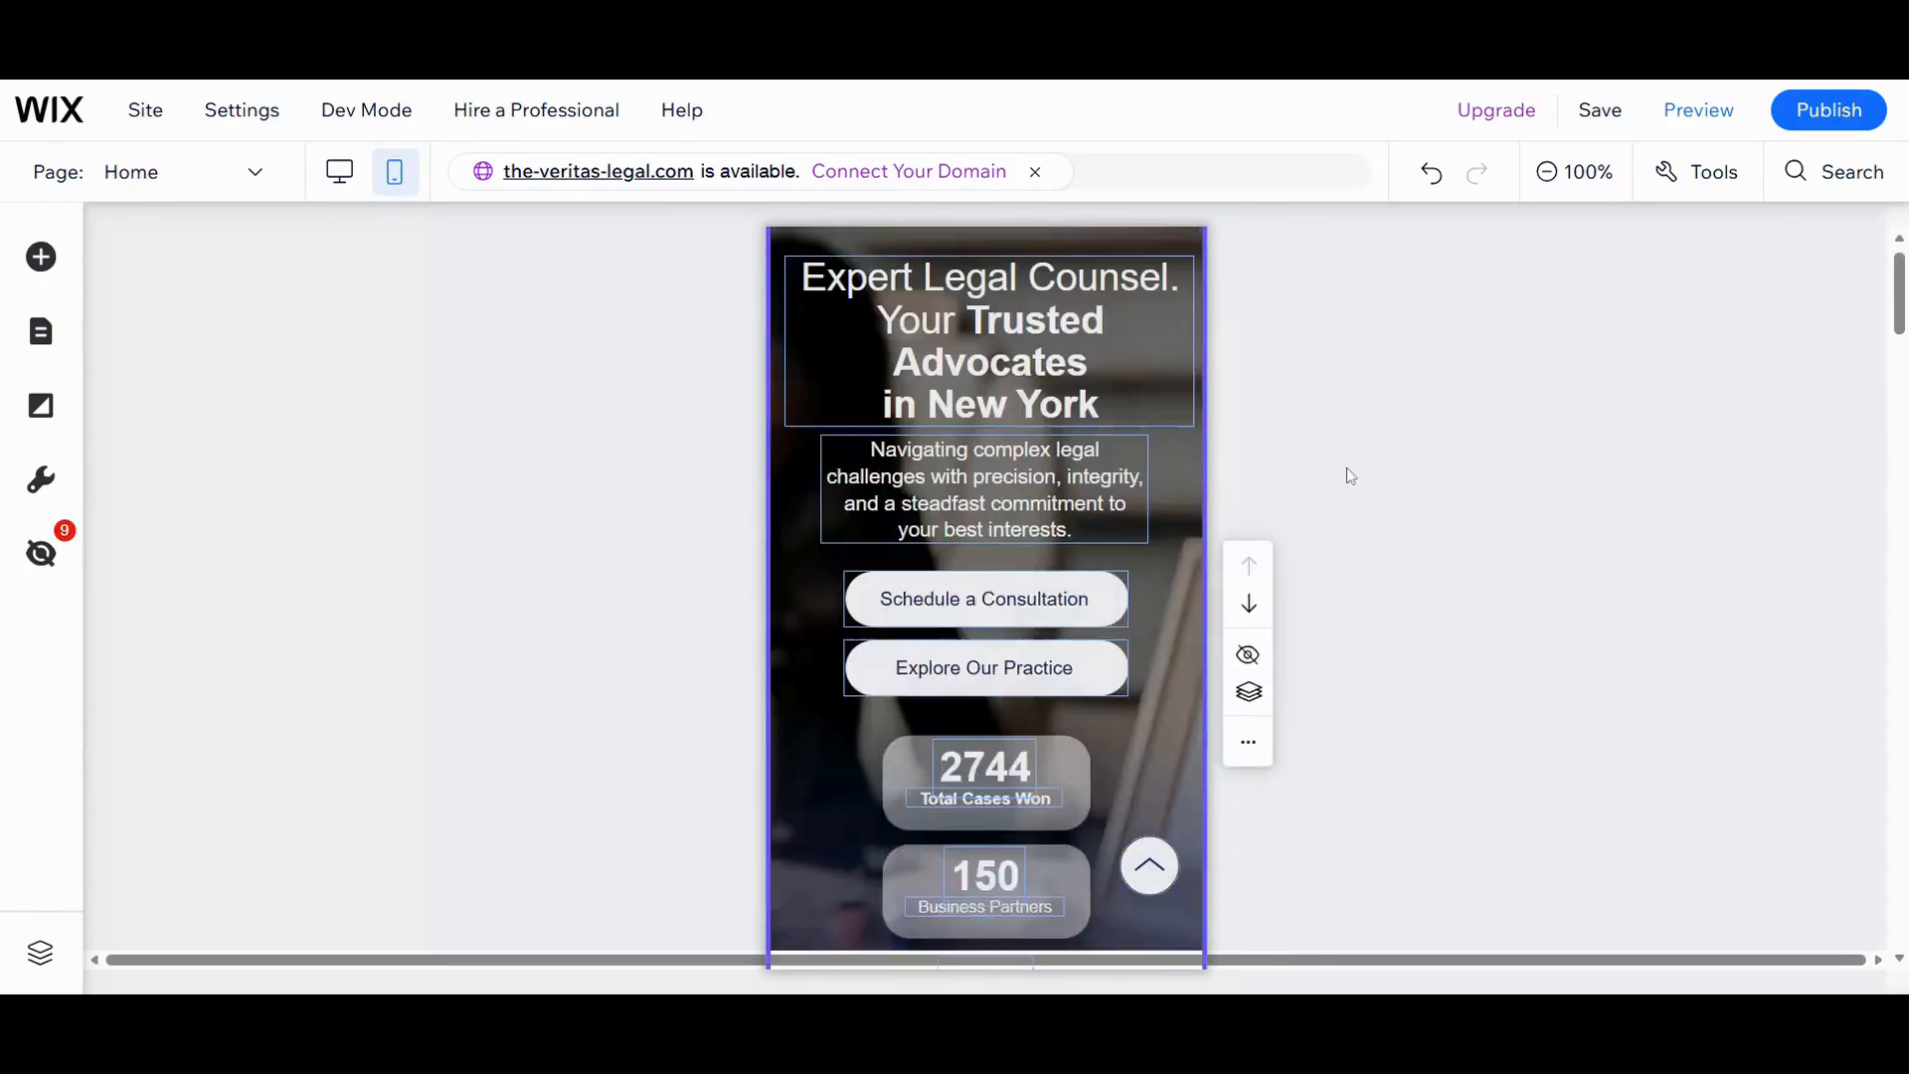
scroll(1349, 477, up, 2)
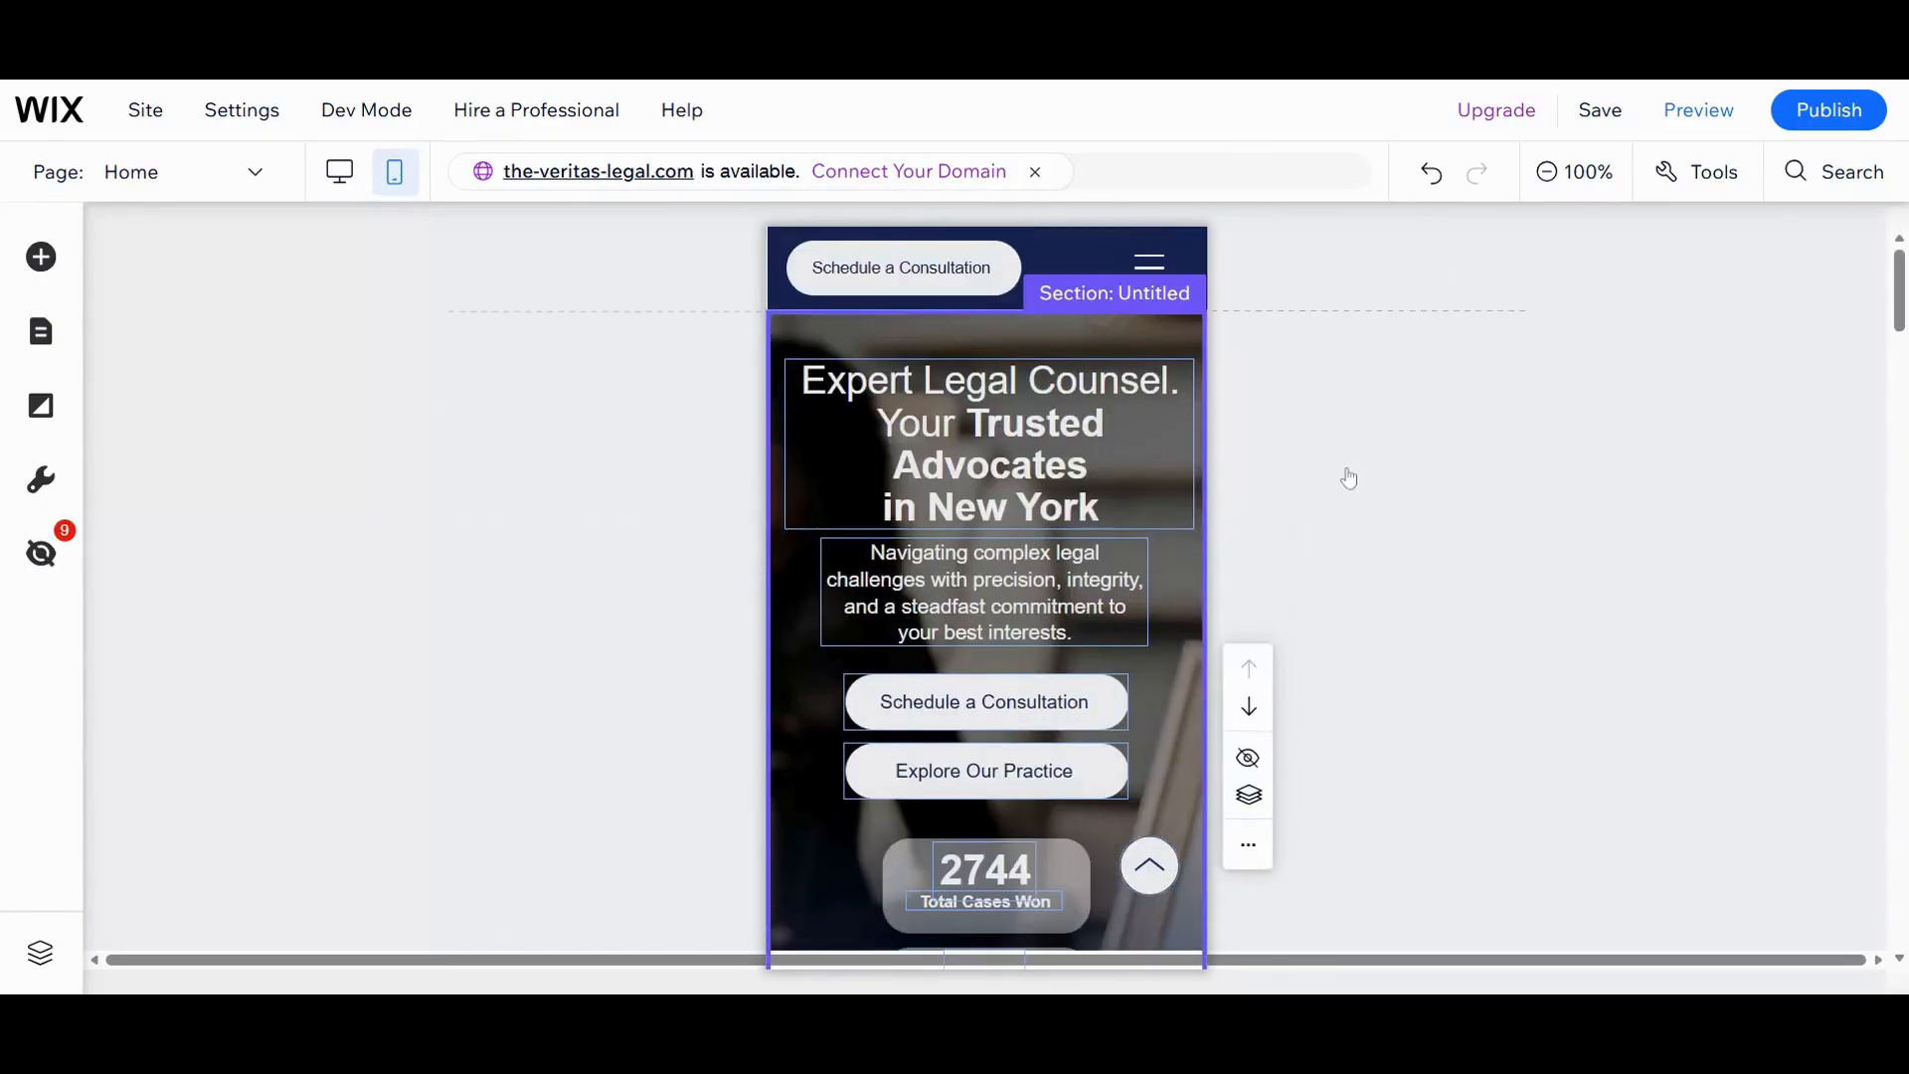
click(355, 177)
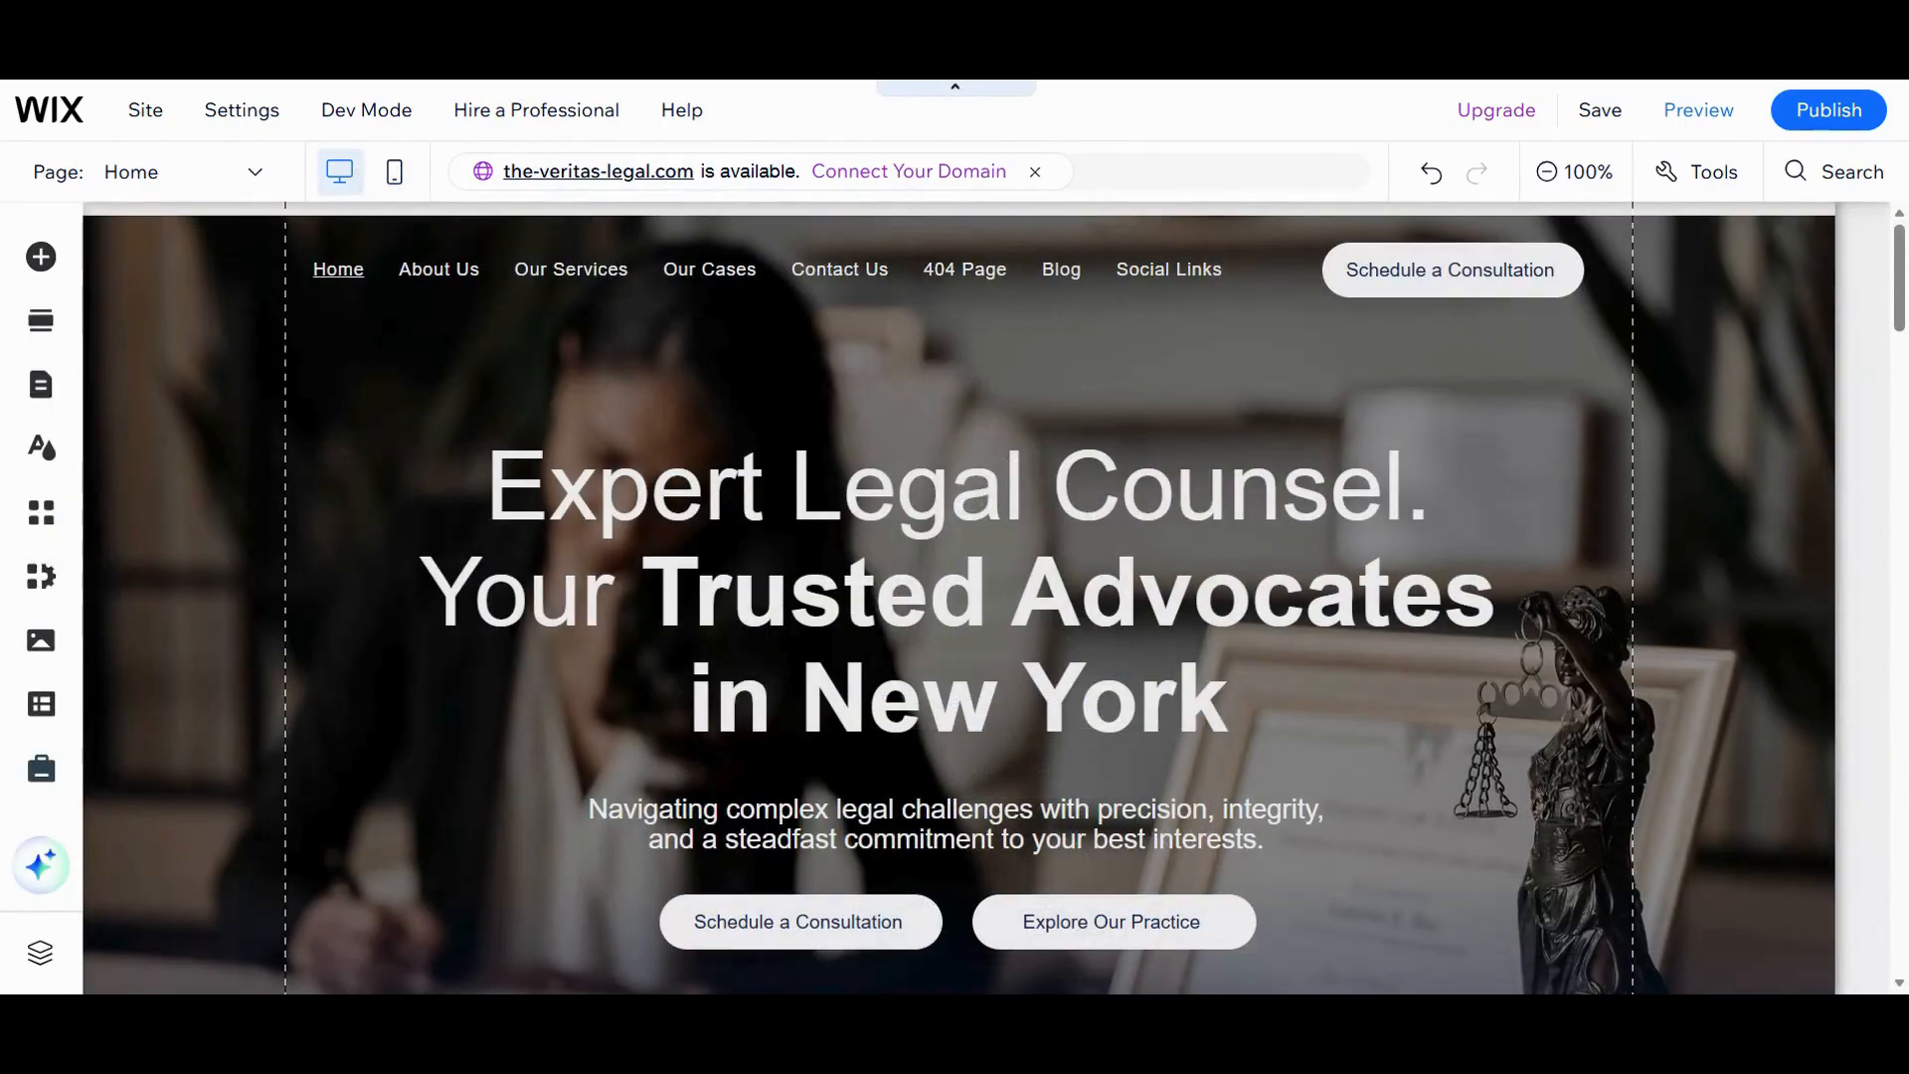